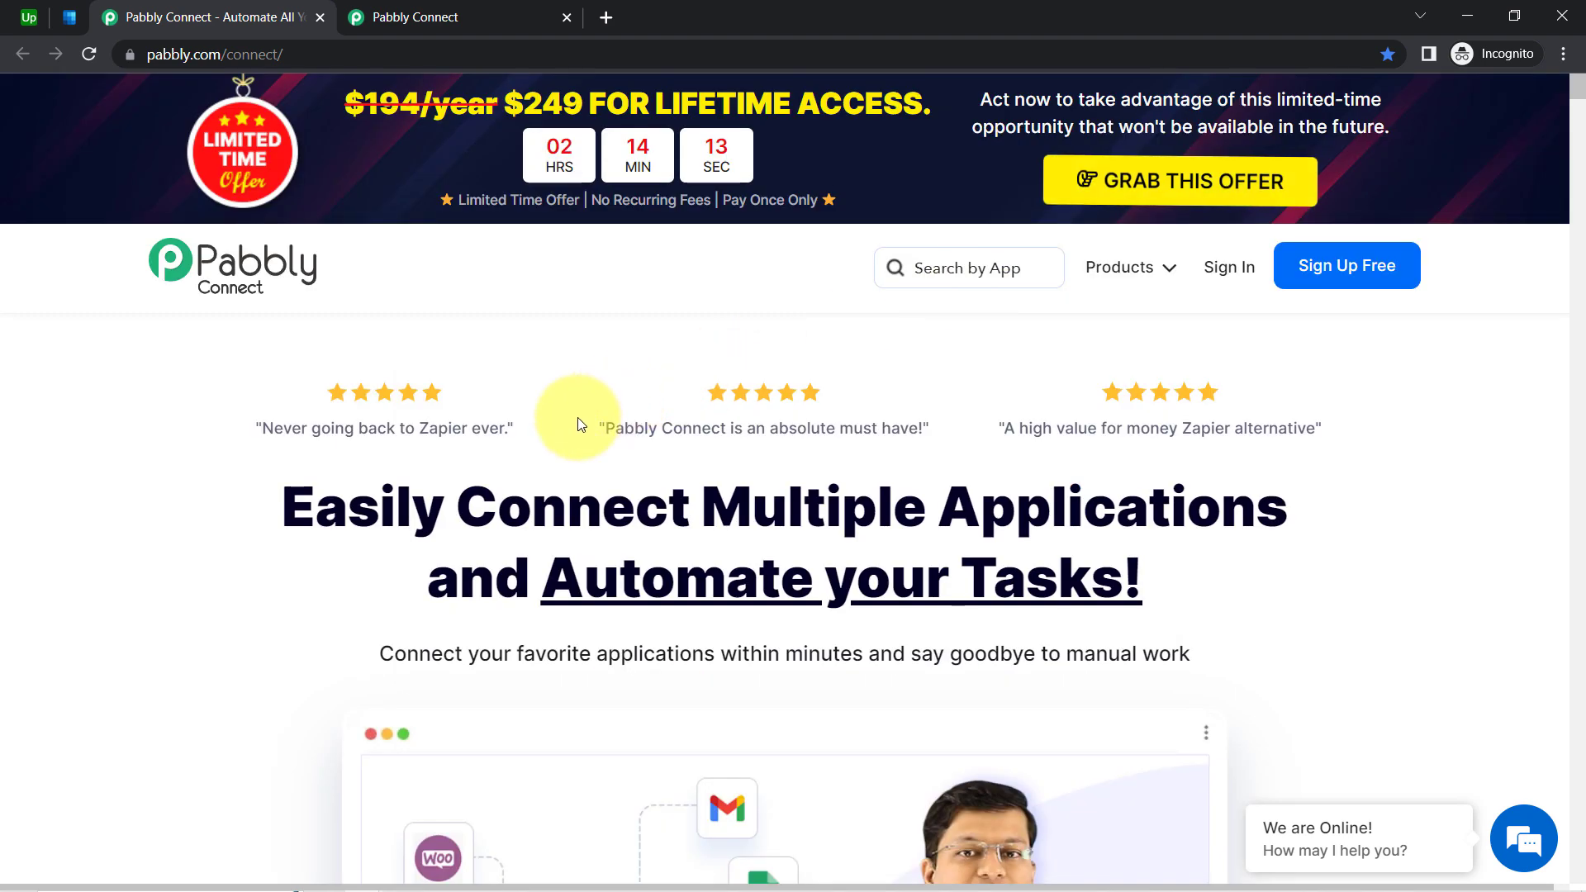
# Look over the Pabbly Connect landing page with its free sign-up option, the Pabbly dashboard and the Outlook calendar for June 2023
pyautogui.moveTo(532, 496); pyautogui.dragTo(1138, 588)
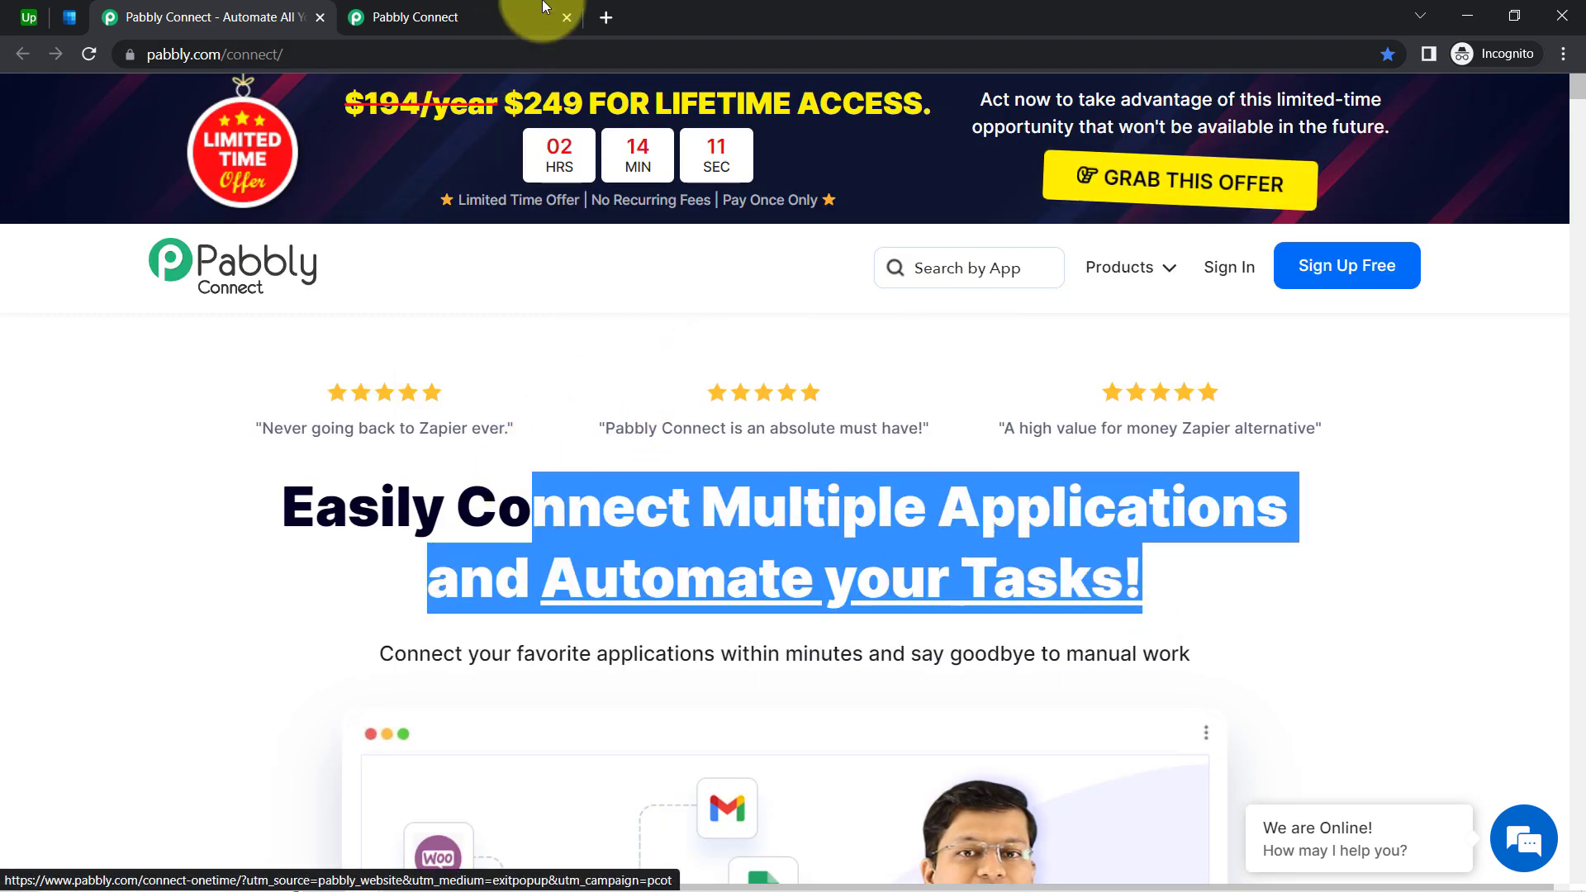
pyautogui.click(446, 17)
pyautogui.moveTo(191, 216); pyautogui.dragTo(1027, 265)
pyautogui.click(148, 16)
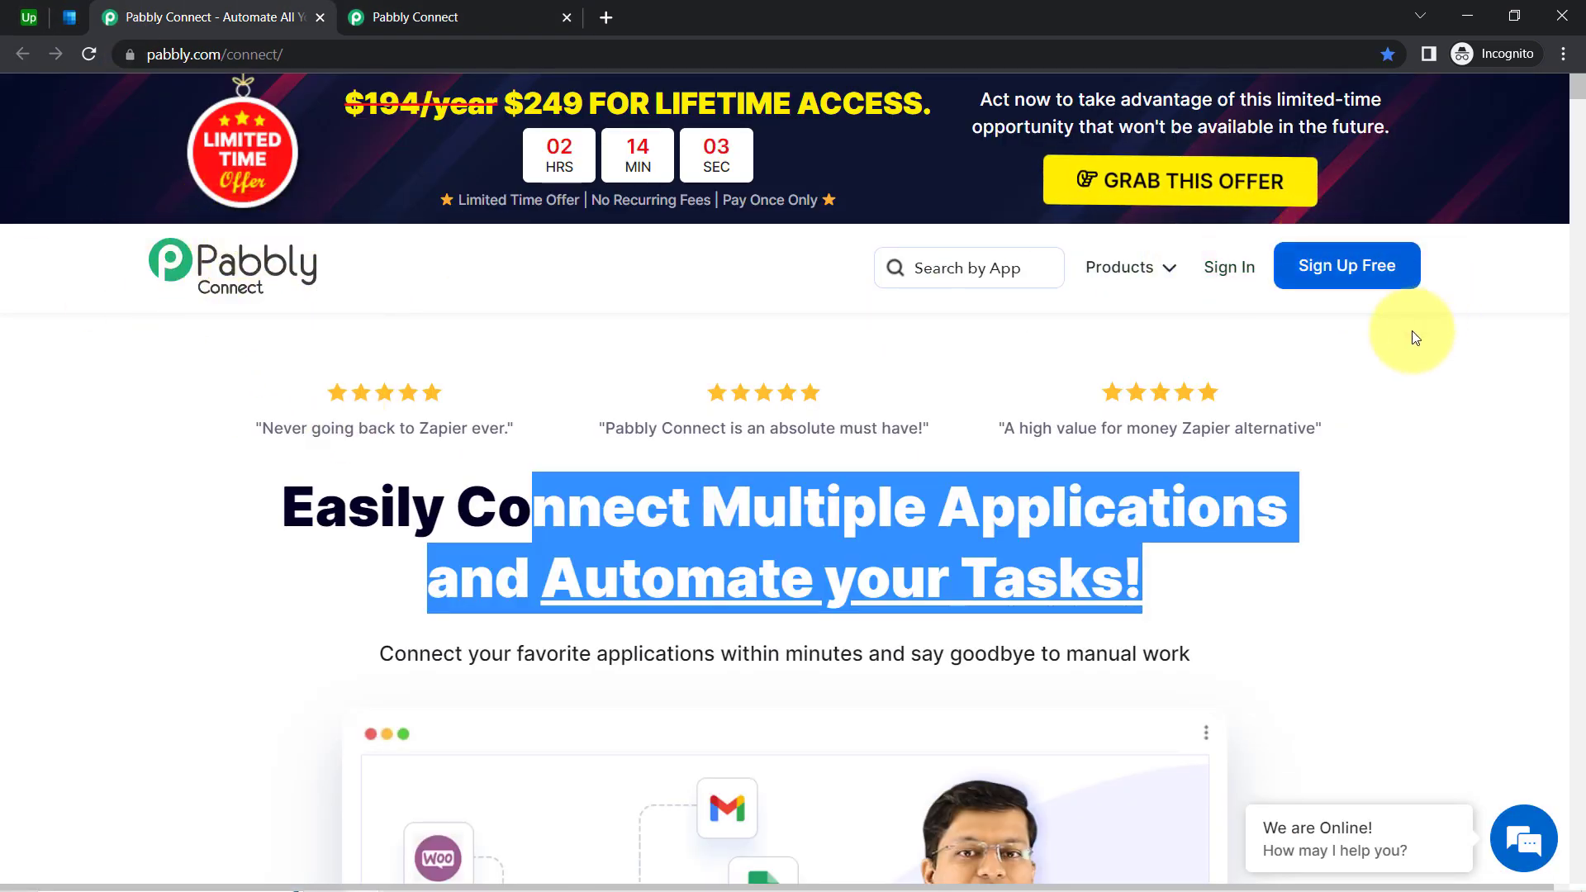
pyautogui.click(1377, 391)
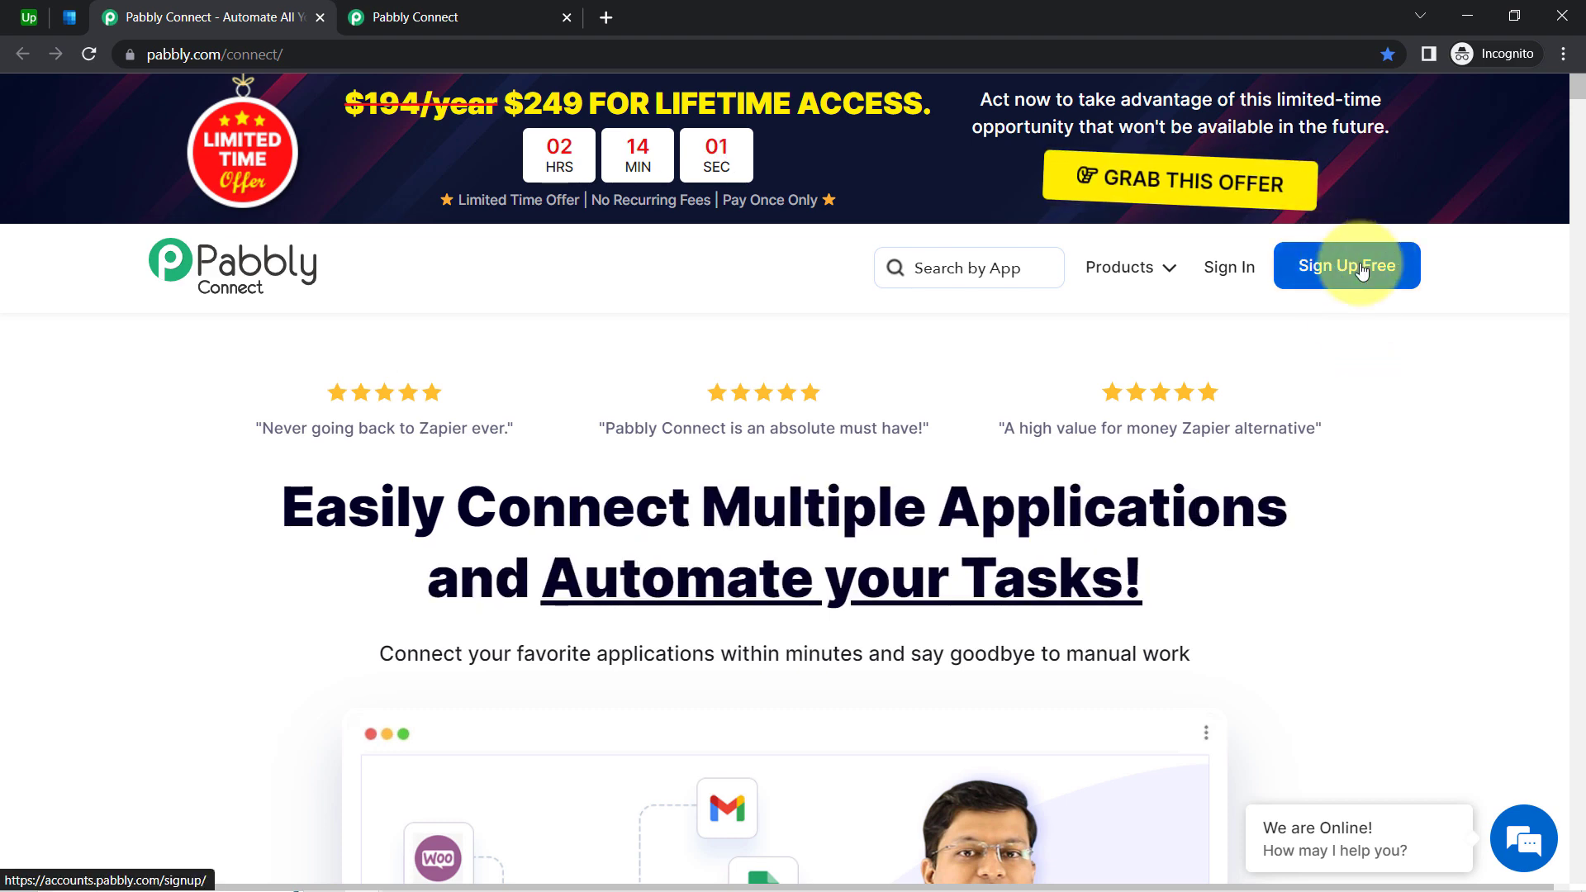
pyautogui.click(21, 15)
pyautogui.click(69, 22)
pyautogui.click(41, 18)
pyautogui.click(70, 17)
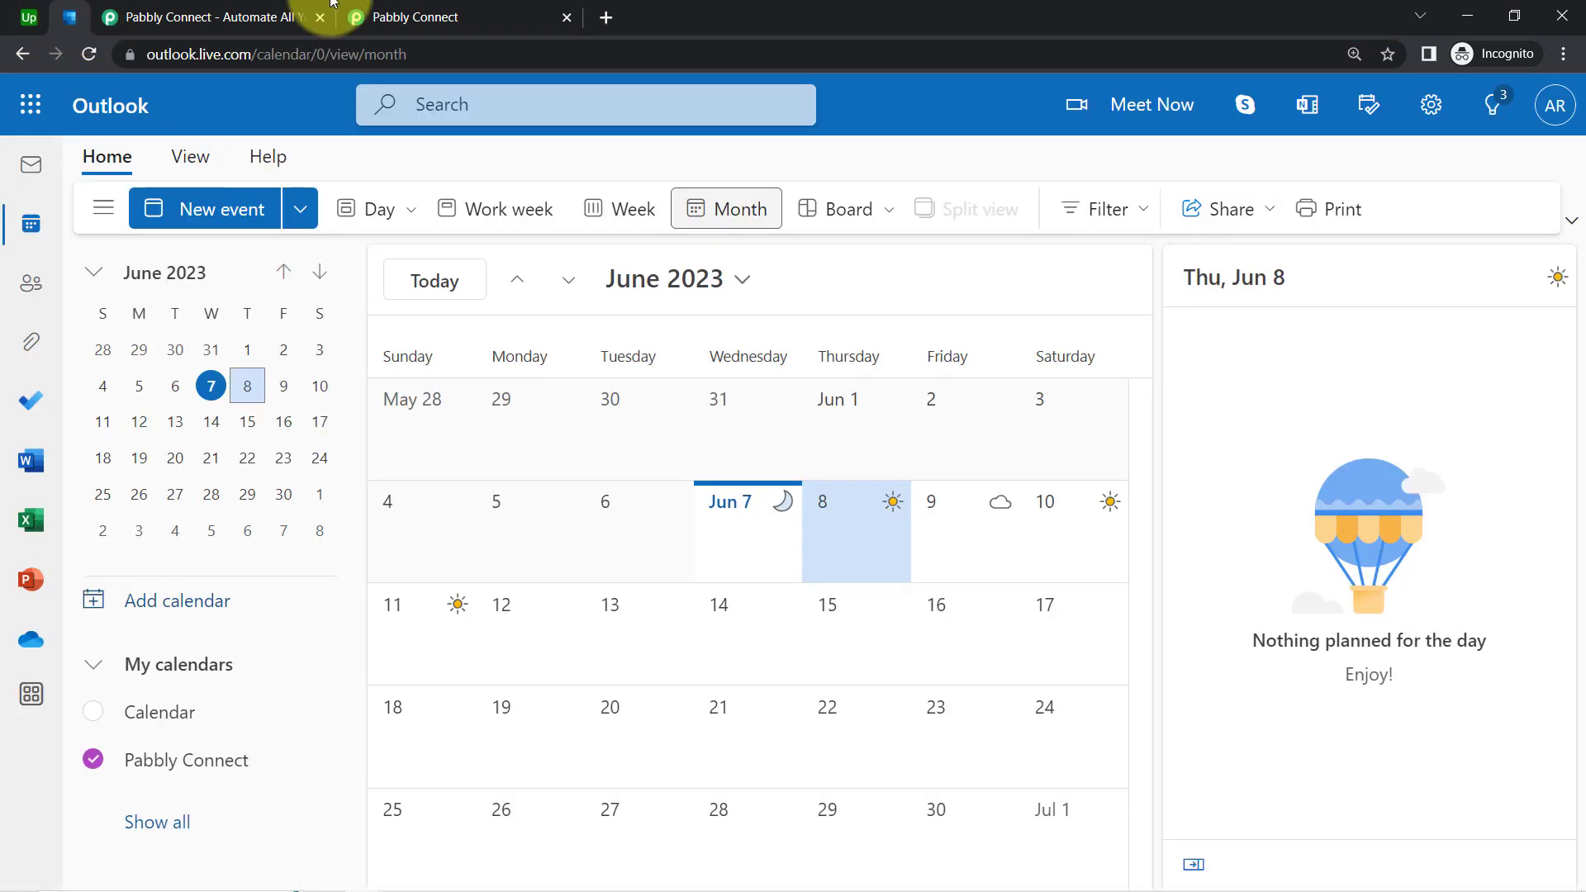
# From the Pabbly Connect dashboard, create a workflow named "Sync your Airtable Events with Outlook Calendar Automatically"
pyautogui.click(397, 16)
pyautogui.click(156, 225)
pyautogui.doubleClick(176, 229)
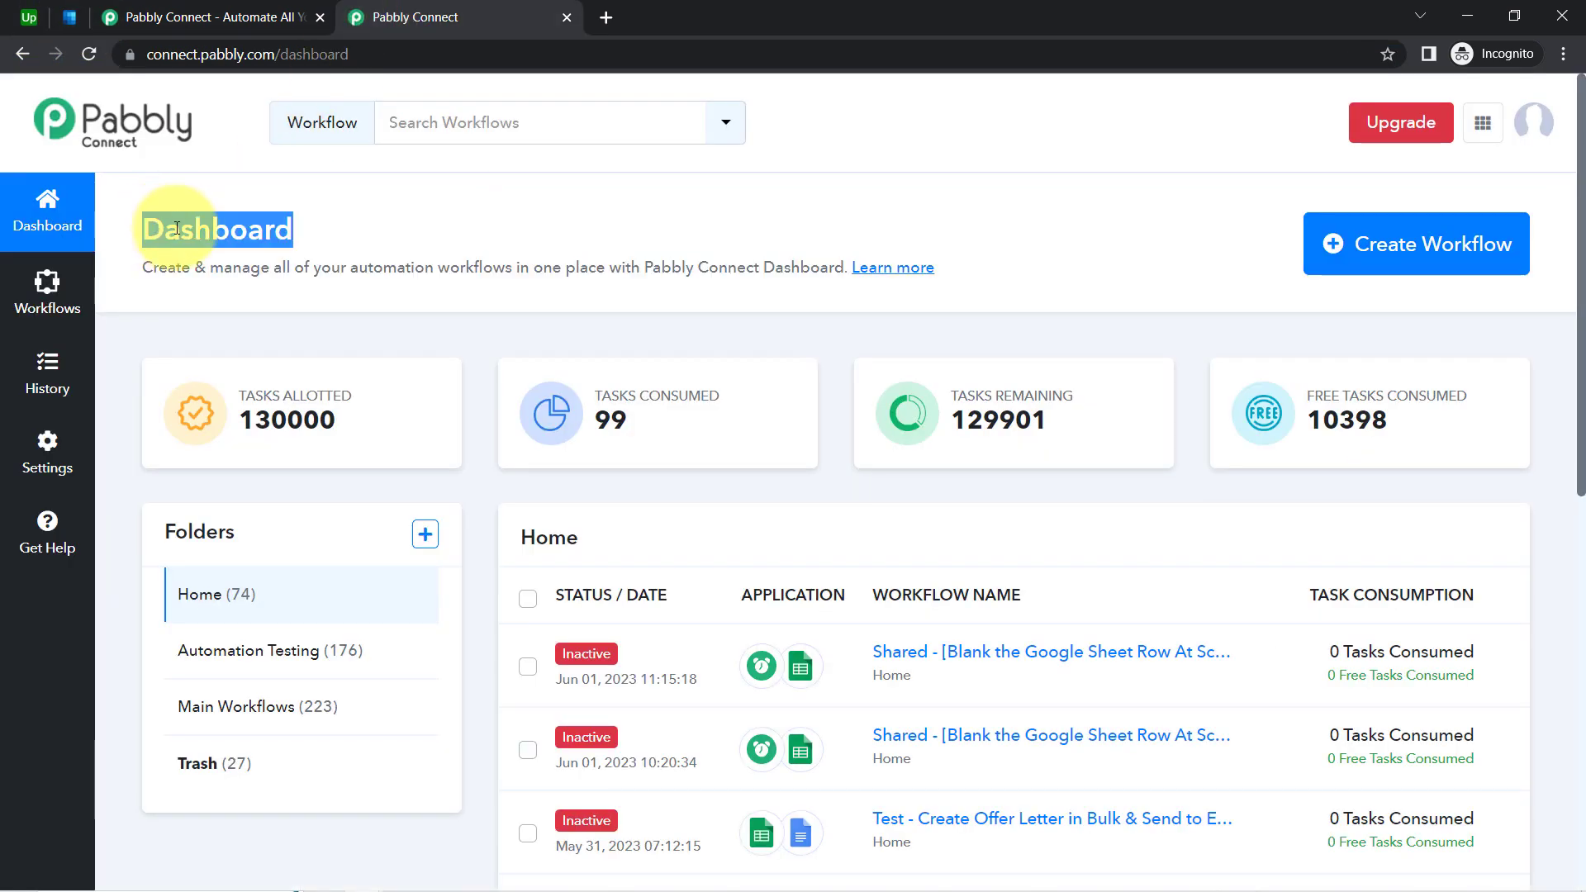
pyautogui.click(199, 232)
pyautogui.click(1361, 237)
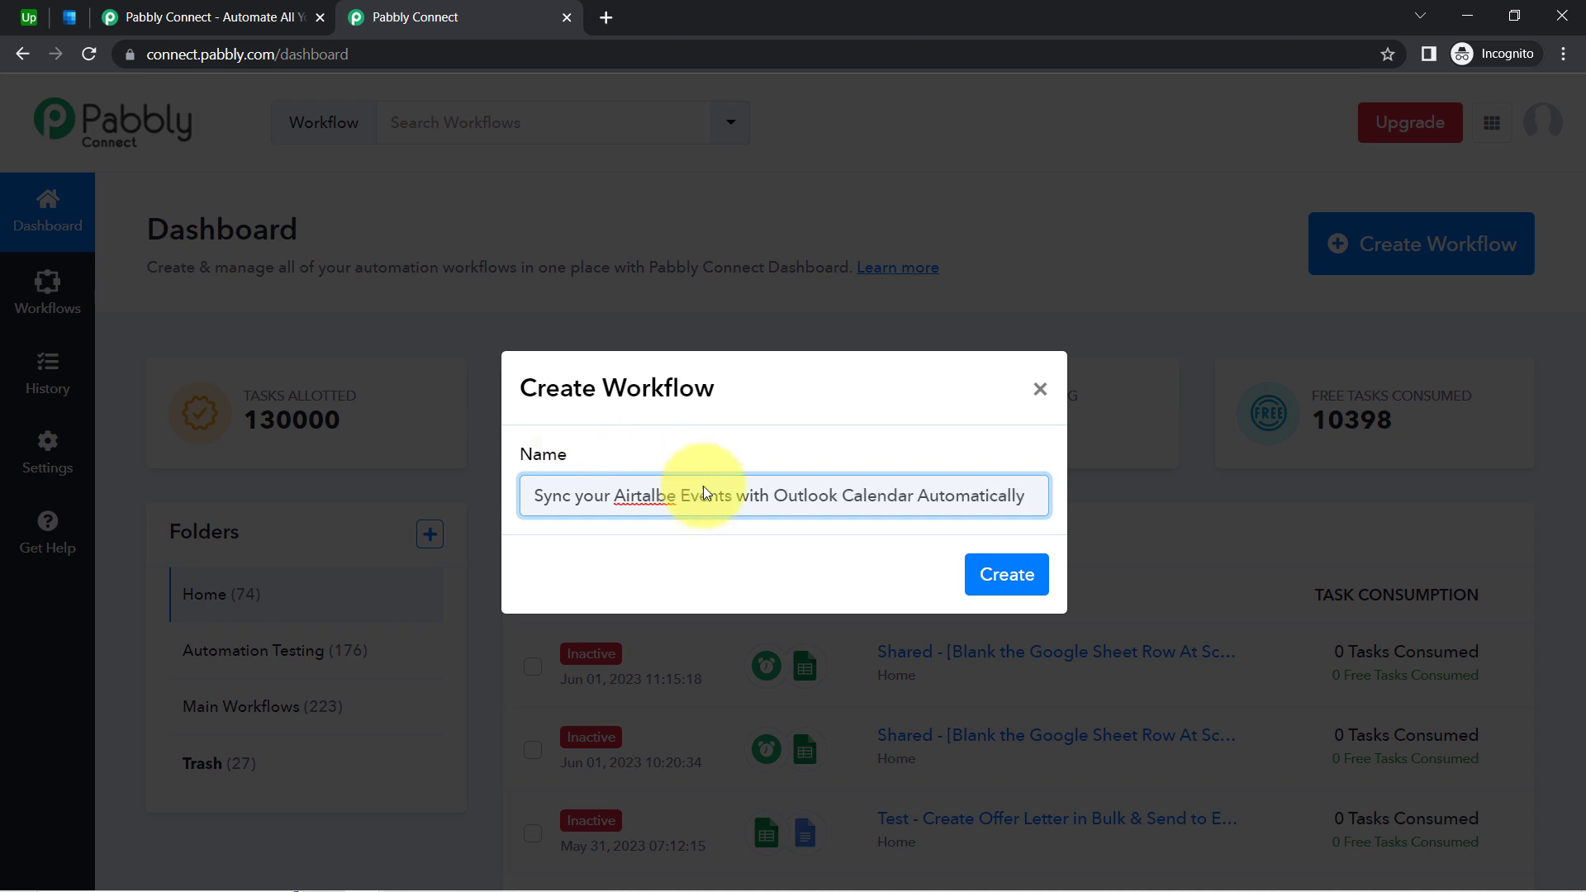
pyautogui.rightClick(660, 497)
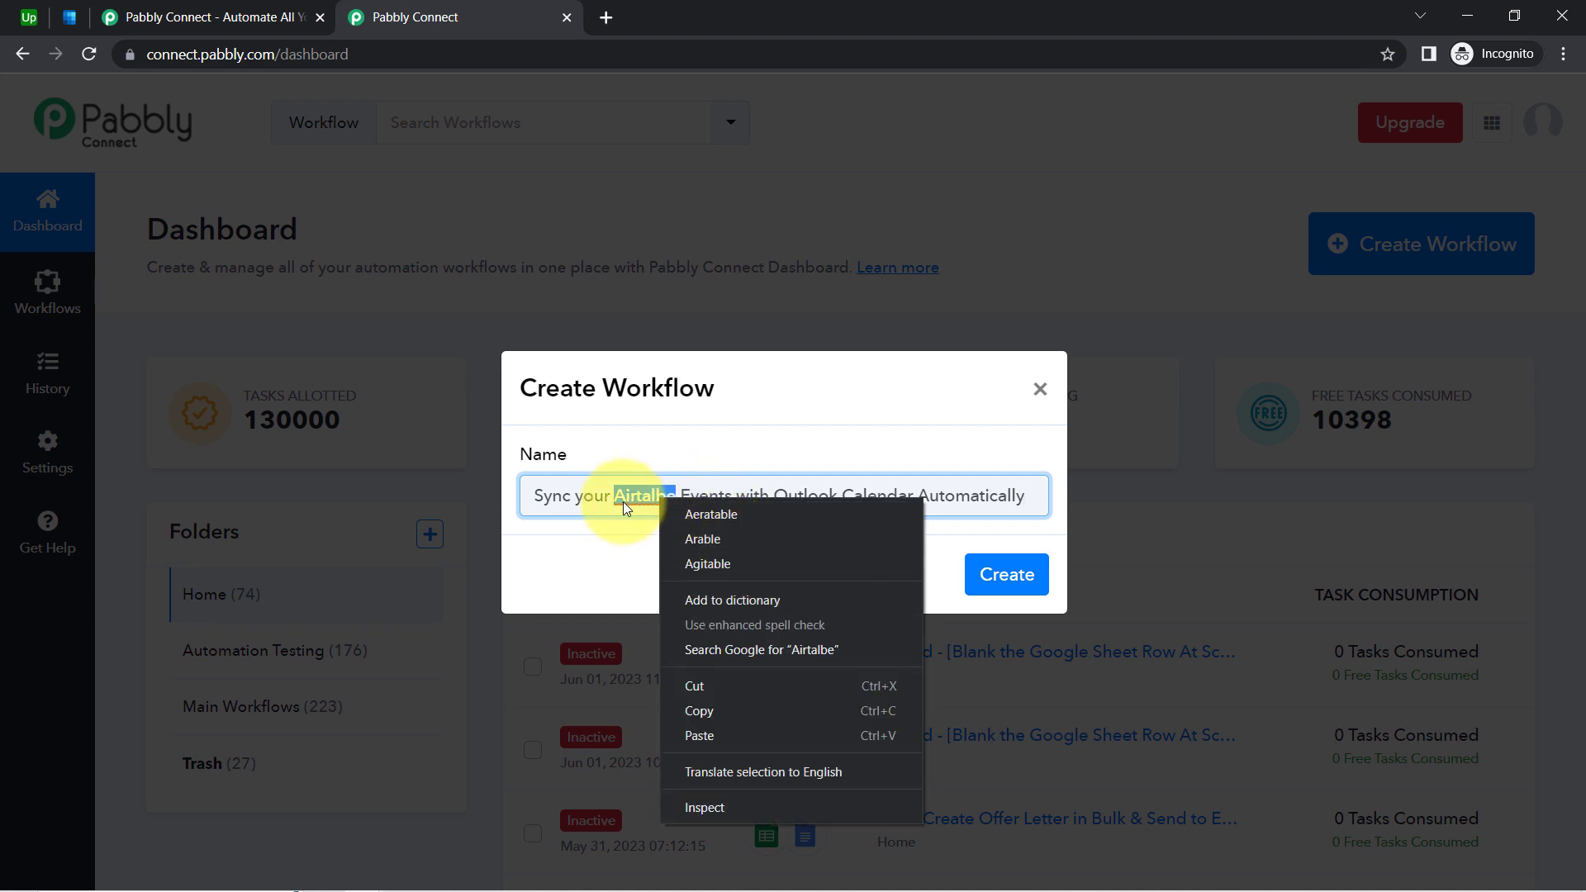
pyautogui.press('Escape')
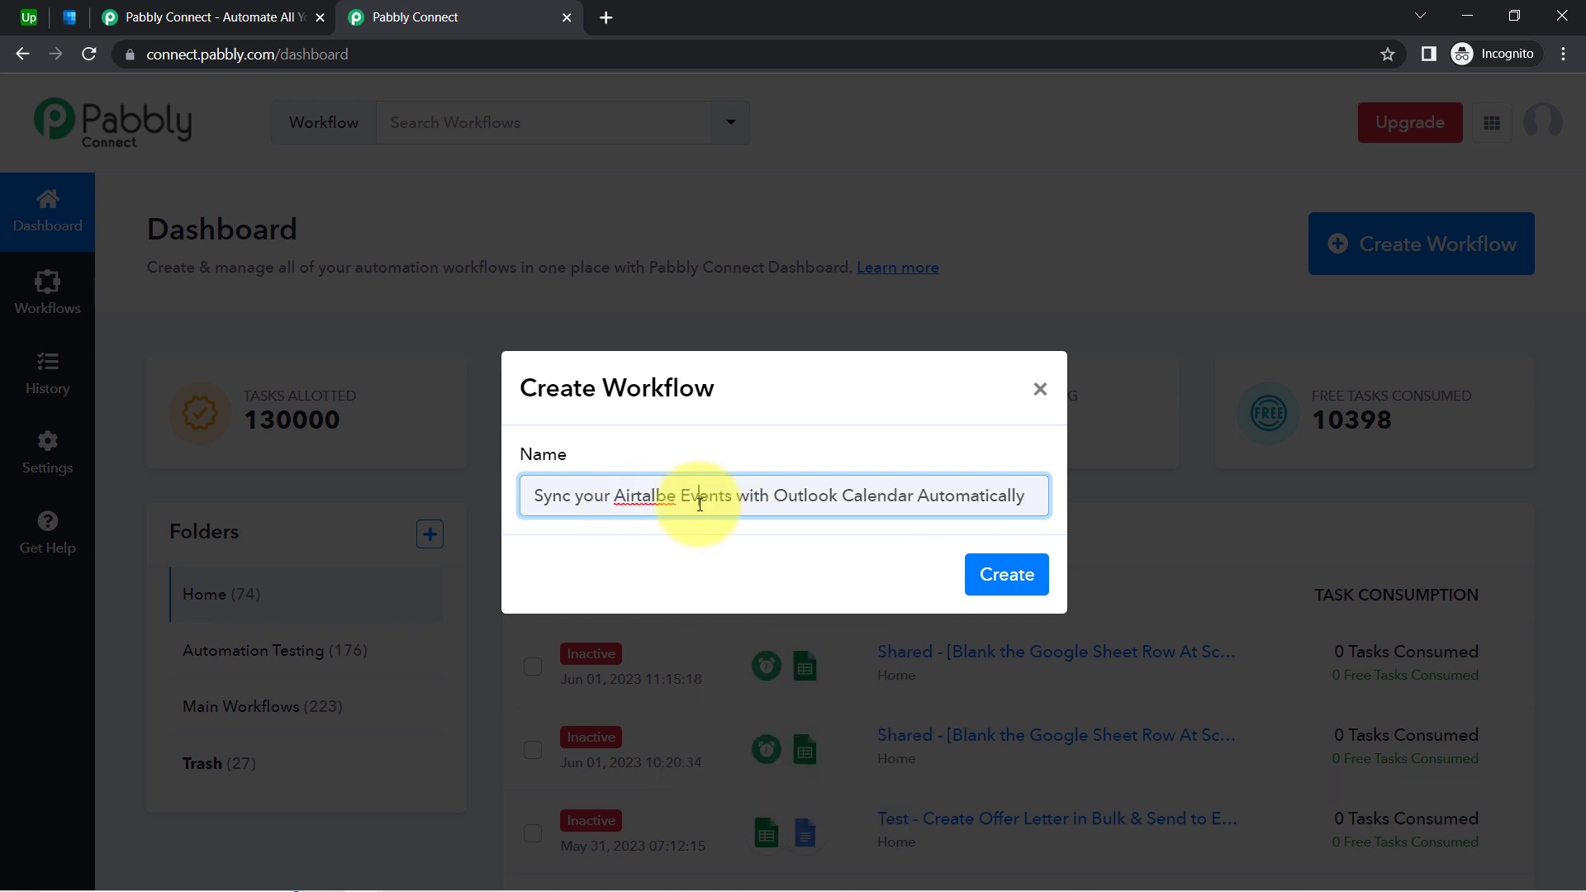
pyautogui.write('Ai')
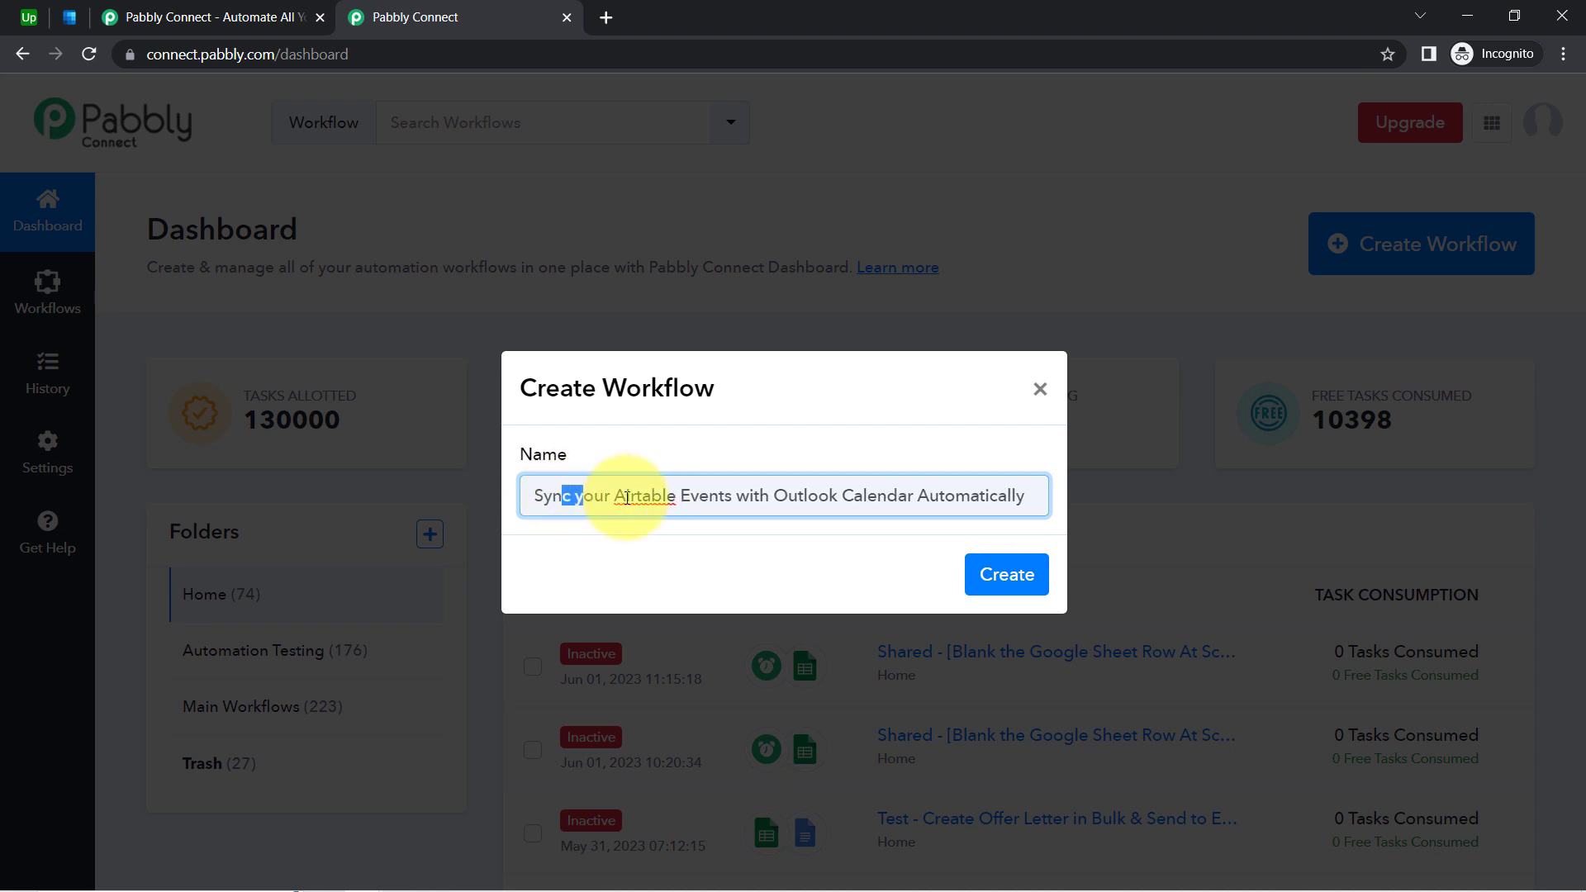
pyautogui.moveTo(725, 498); pyautogui.dragTo(1009, 498)
pyautogui.click(1007, 500)
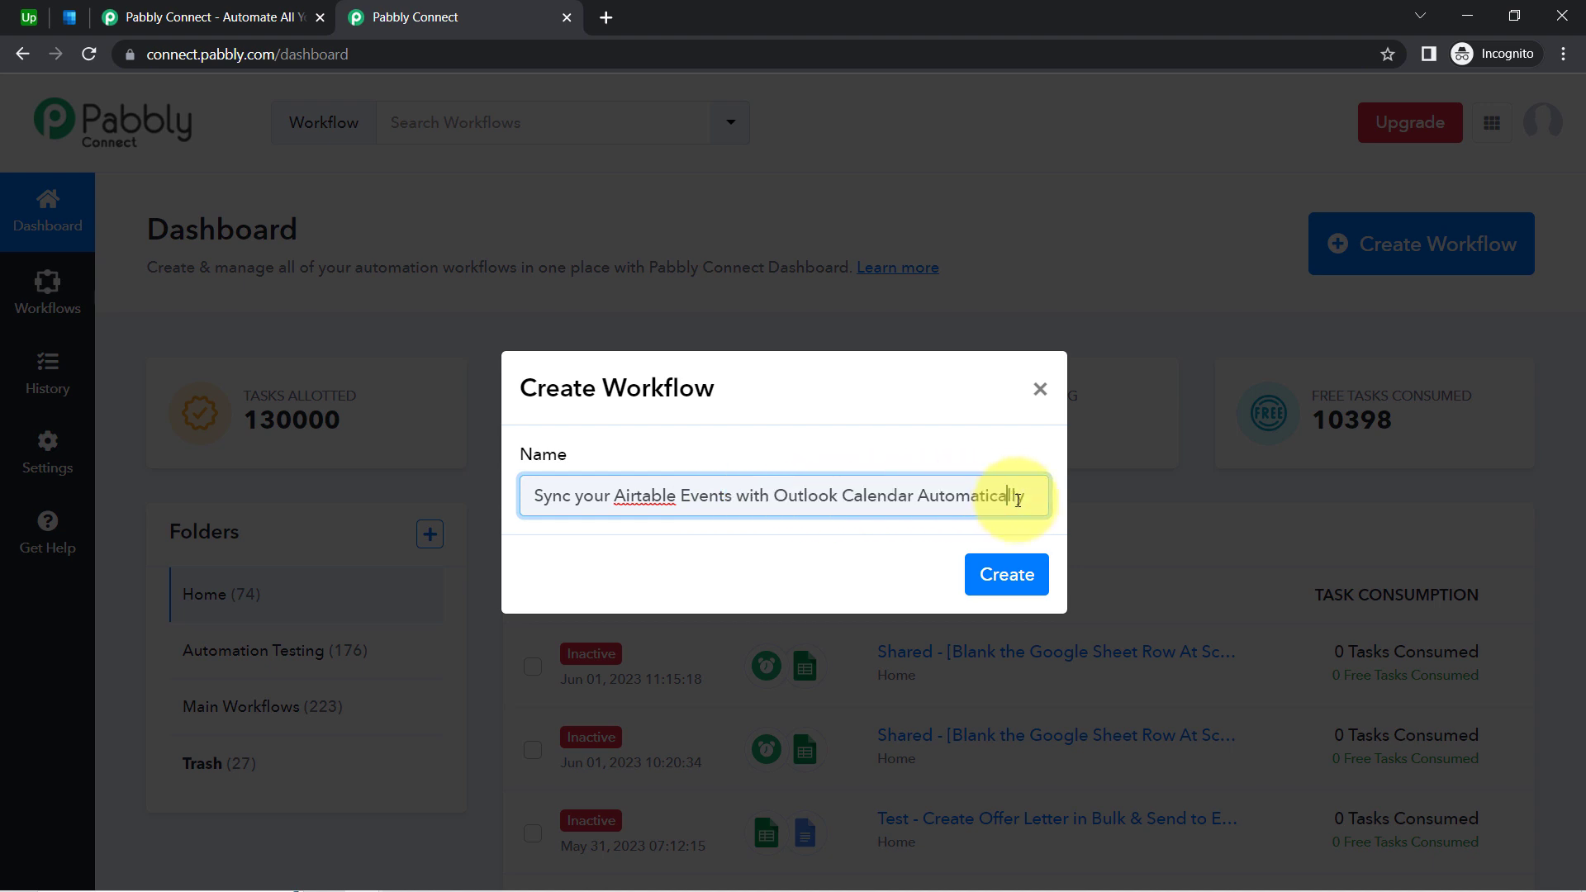
pyautogui.click(992, 578)
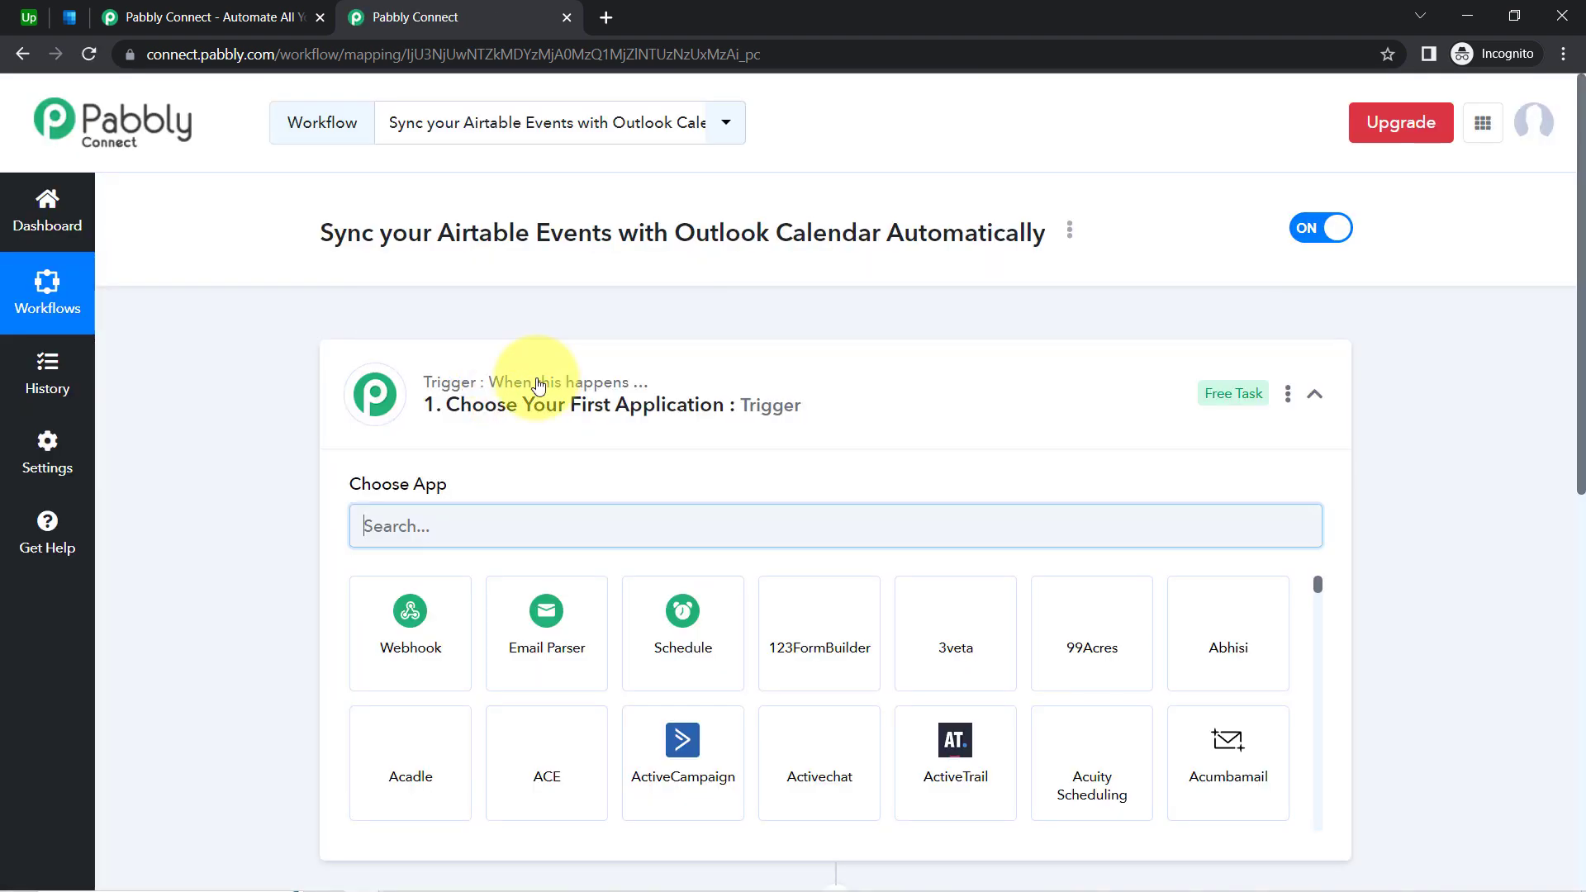
# Find Airtable among the available apps and choose it as the workflow's trigger application
pyautogui.click(446, 381)
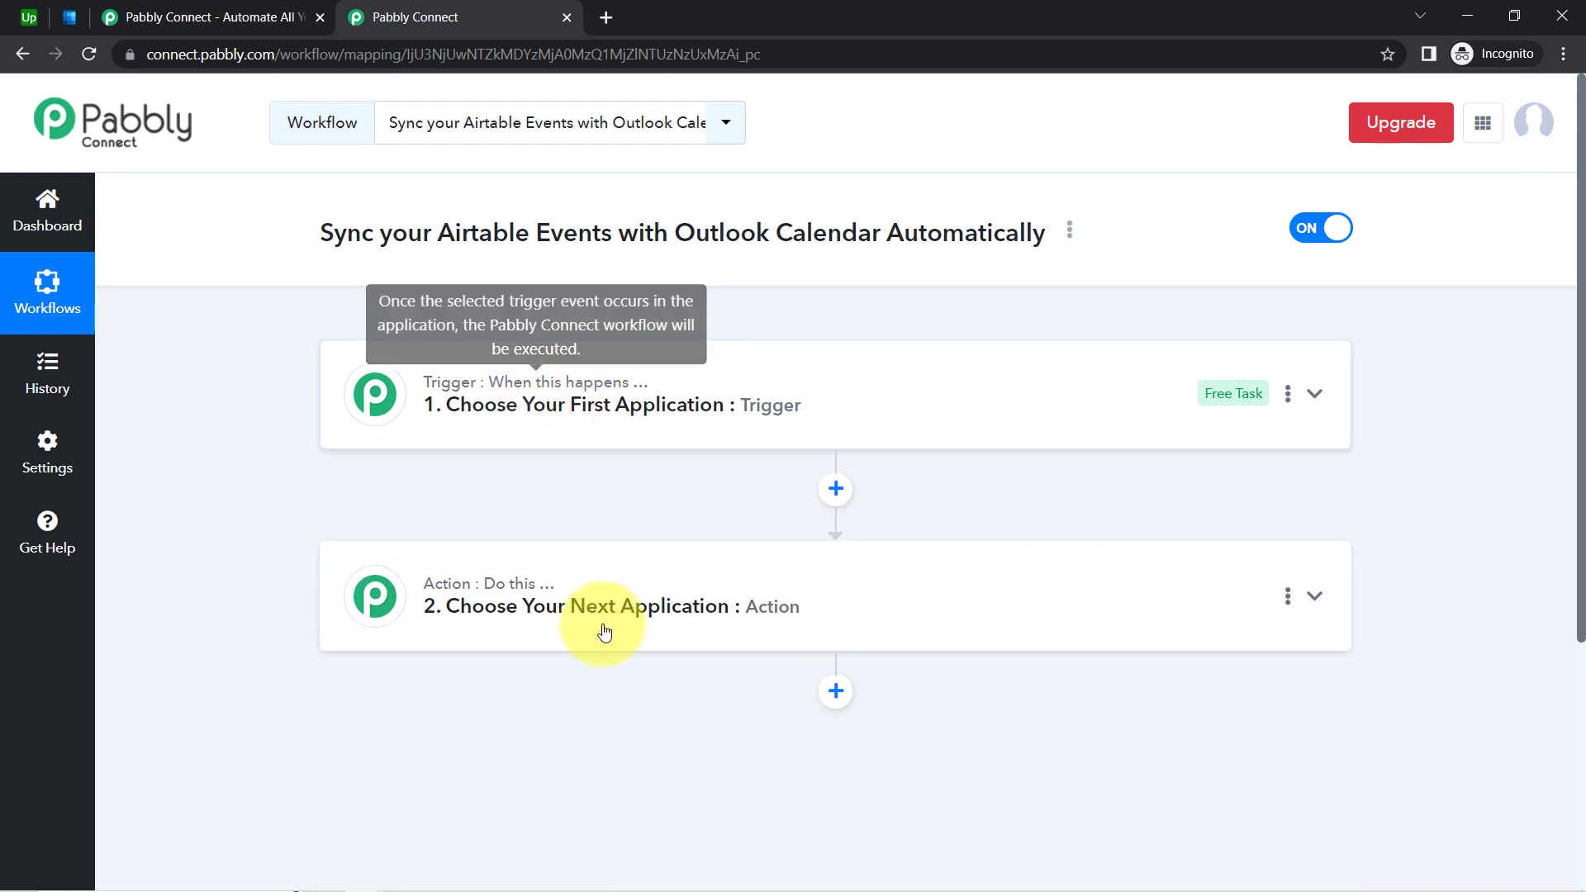
pyautogui.moveTo(517, 364)
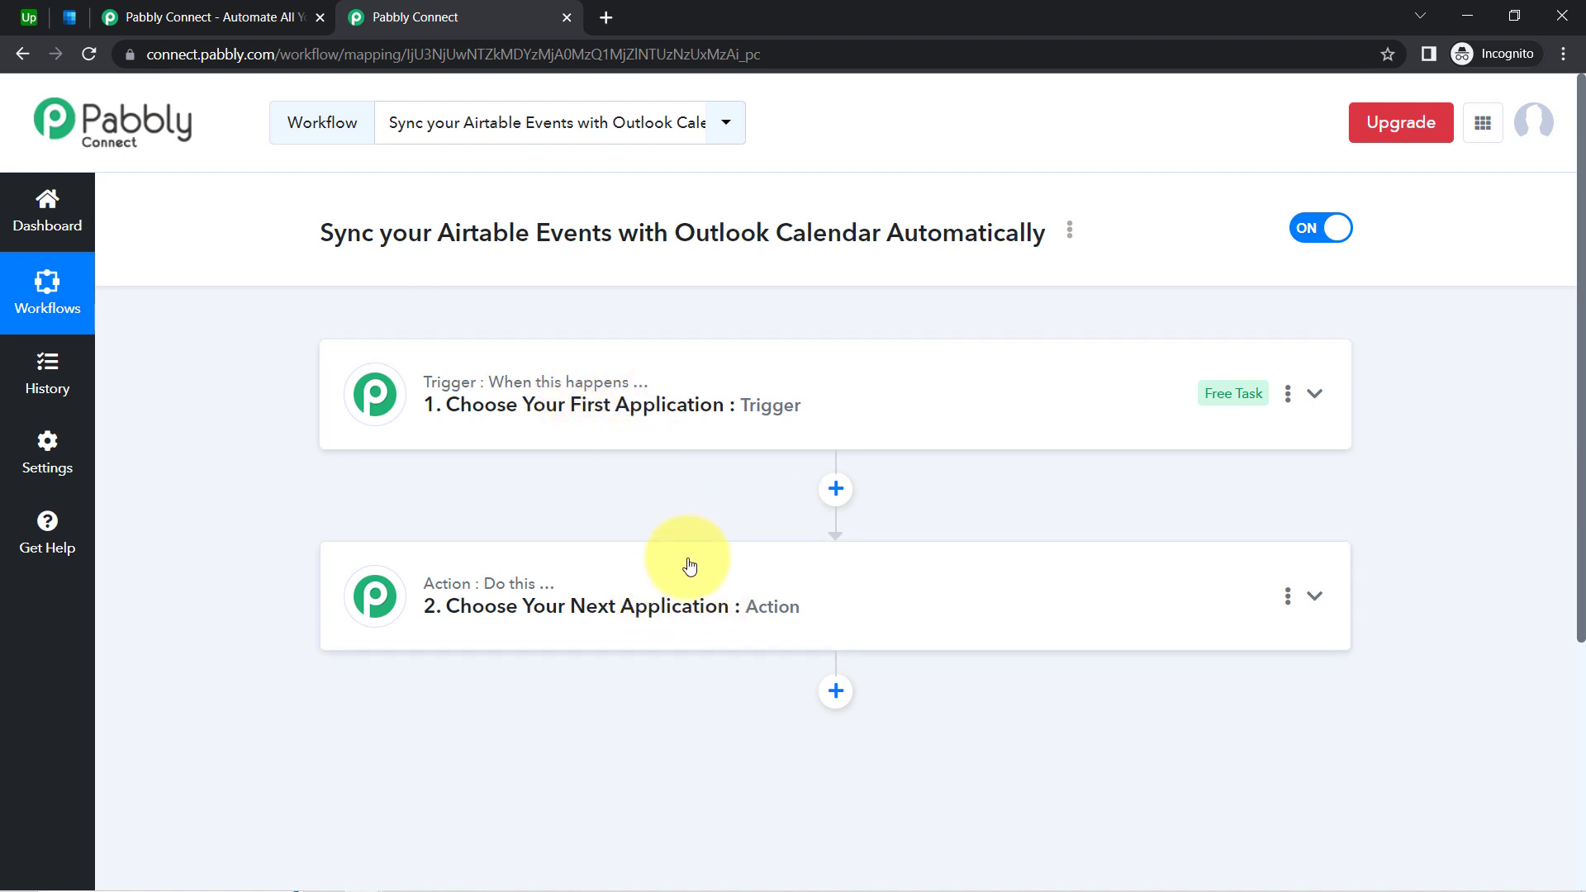
pyautogui.click(646, 382)
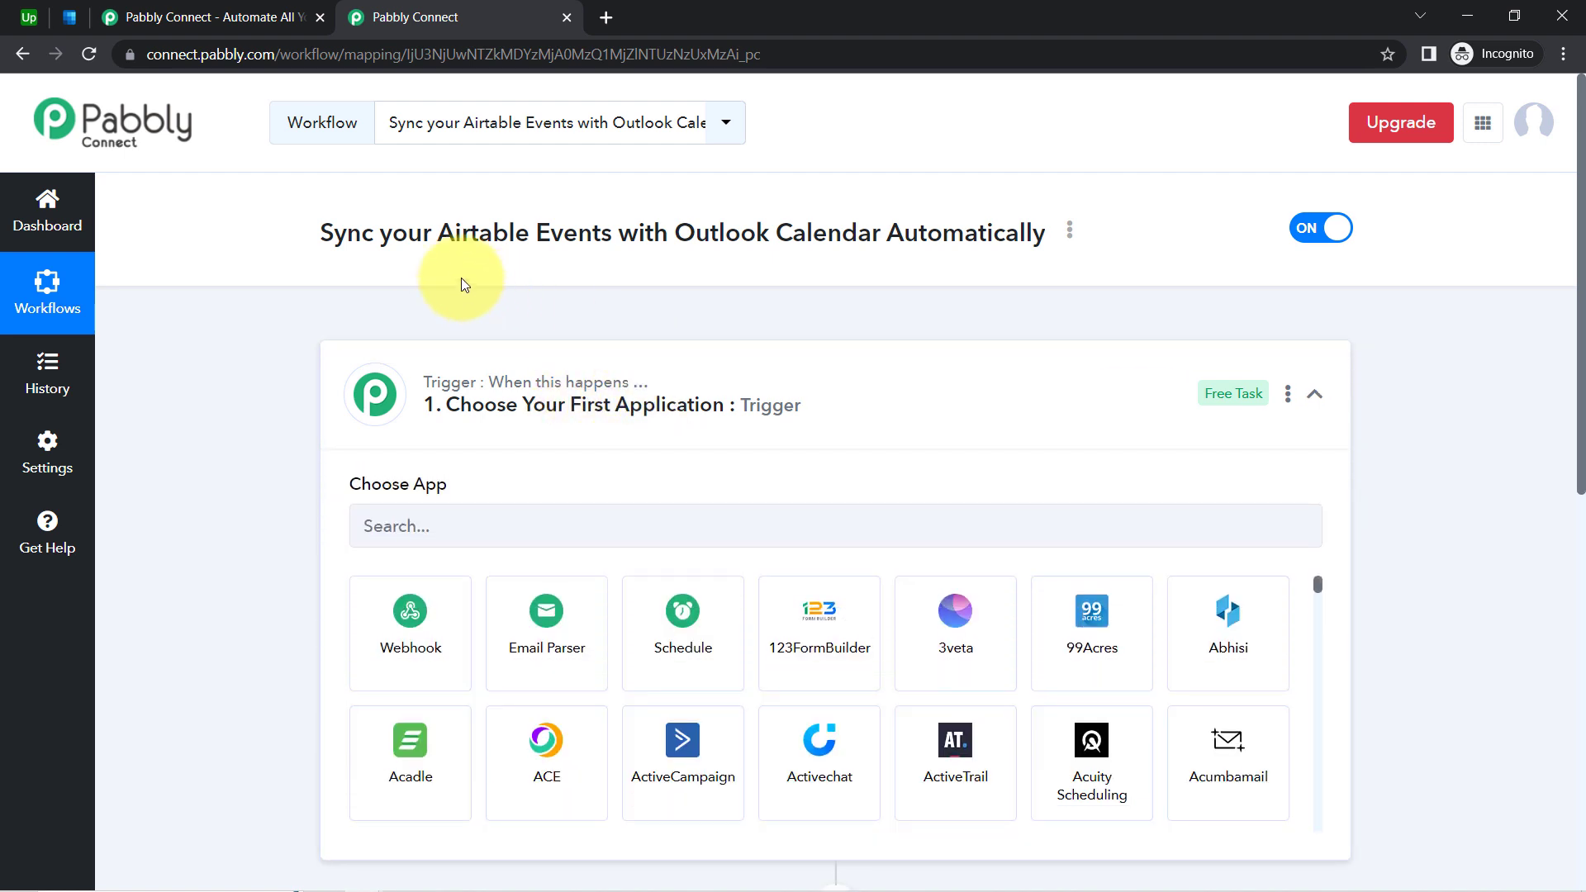
pyautogui.moveTo(347, 233)
pyautogui.mouseDown()
pyautogui.moveTo(611, 231)
pyautogui.moveTo(319, 233)
pyautogui.mouseUp()
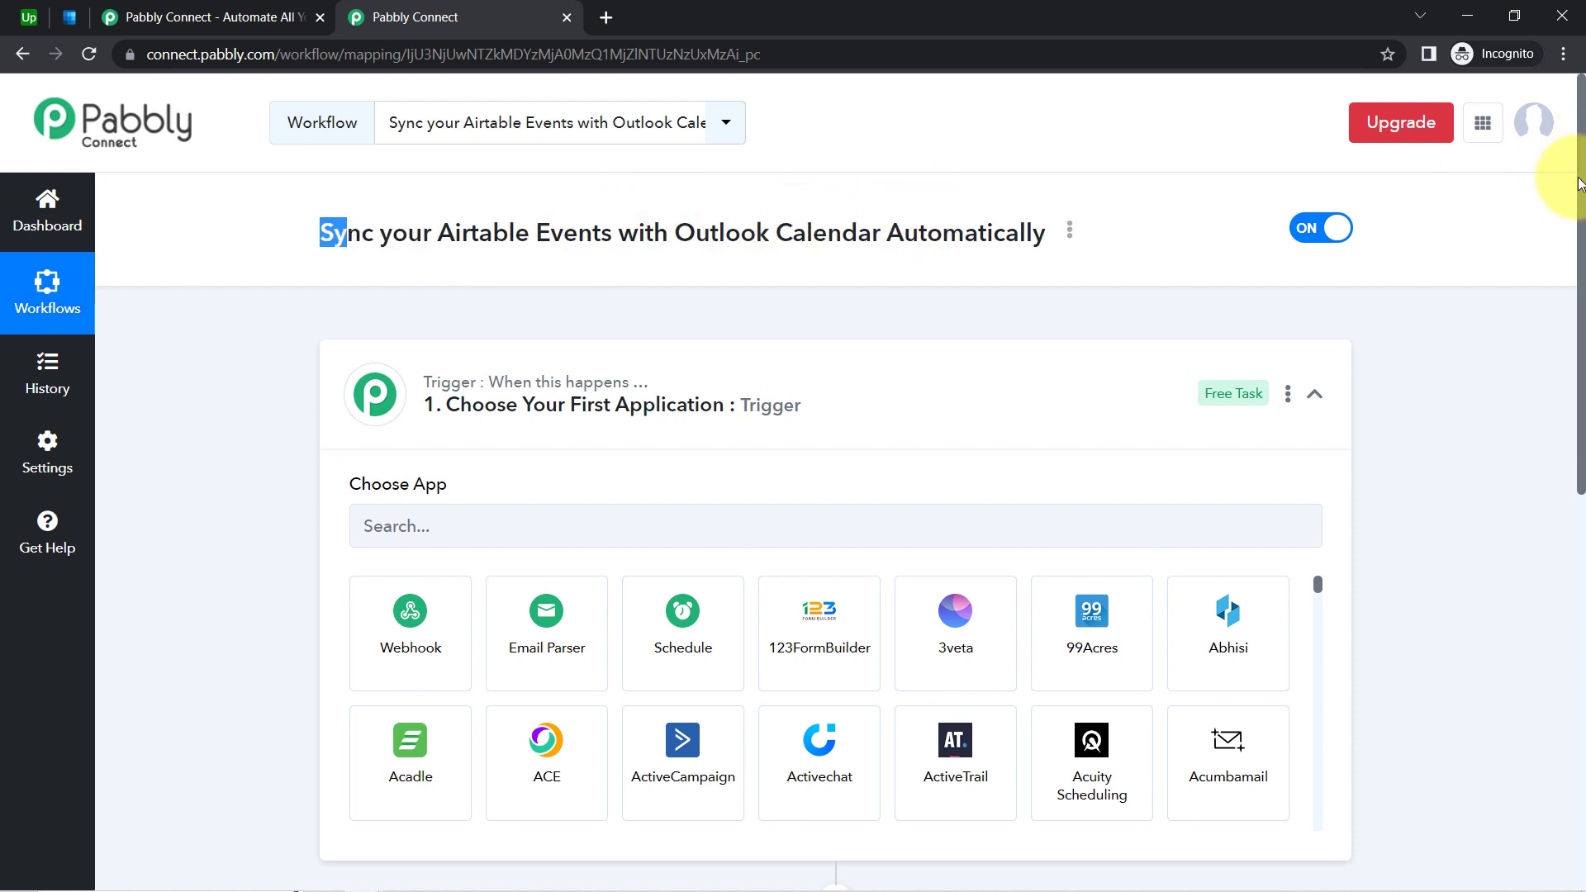
pyautogui.scroll(-2, 1568, 328)
pyautogui.click(395, 382)
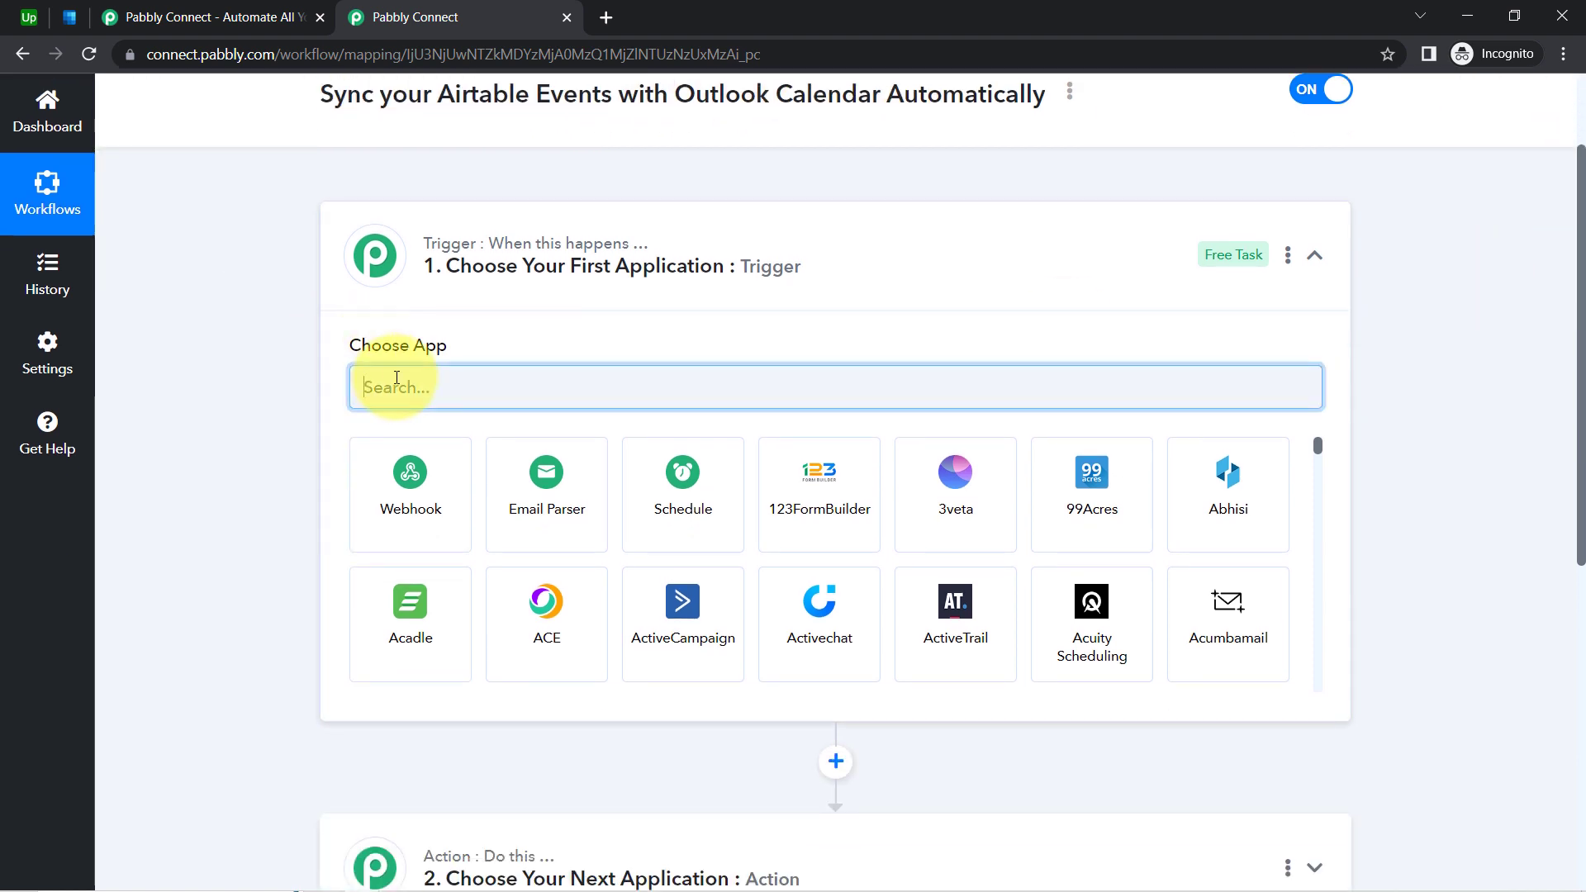
pyautogui.write('airt')
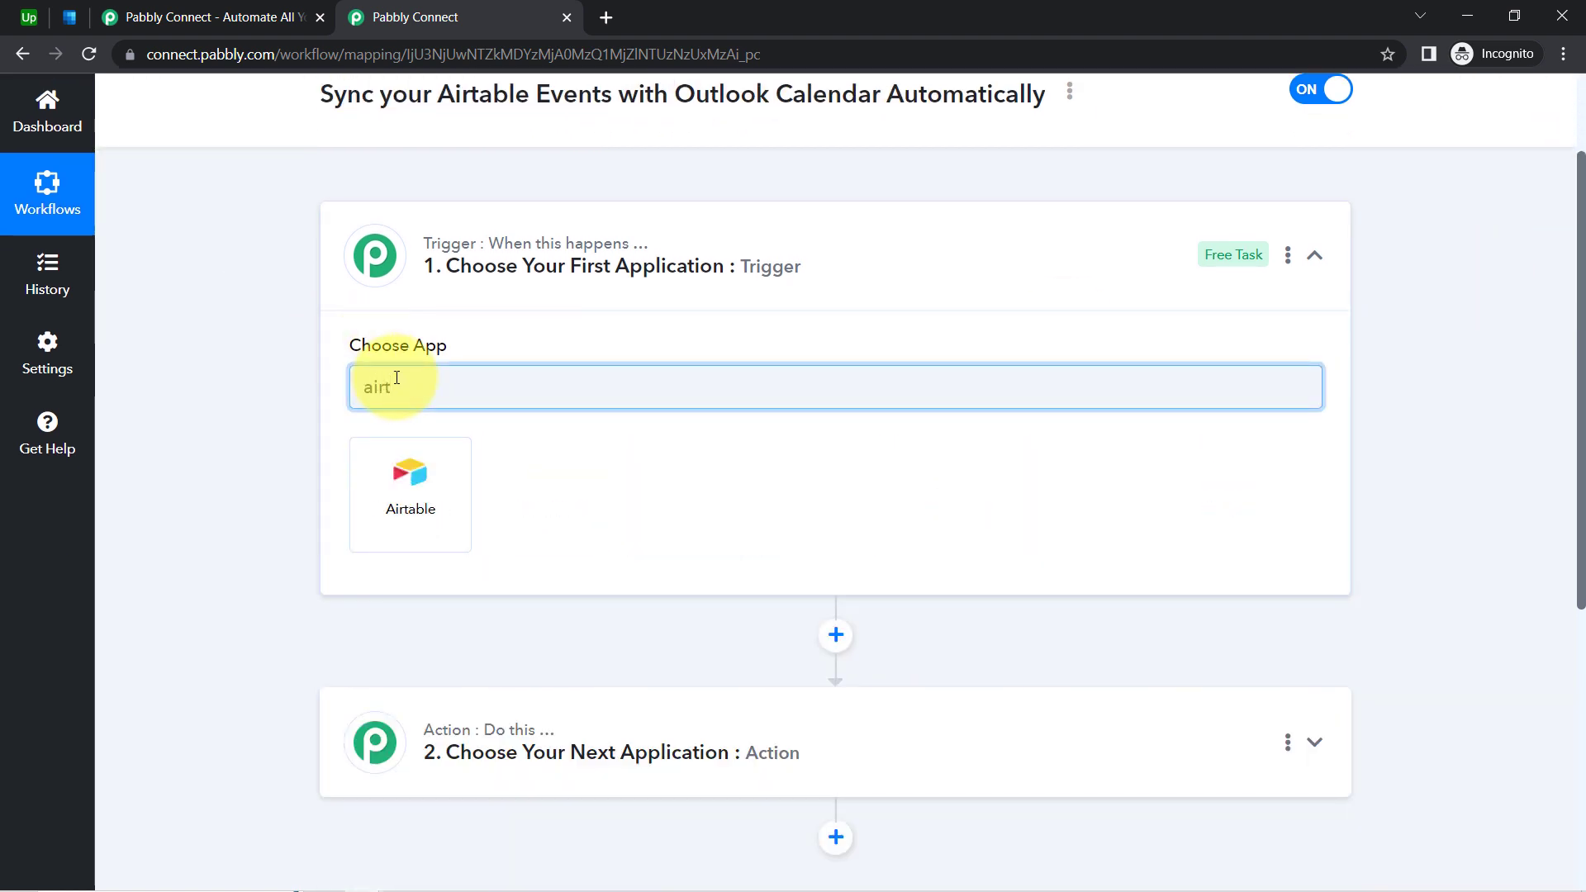
pyautogui.click(395, 509)
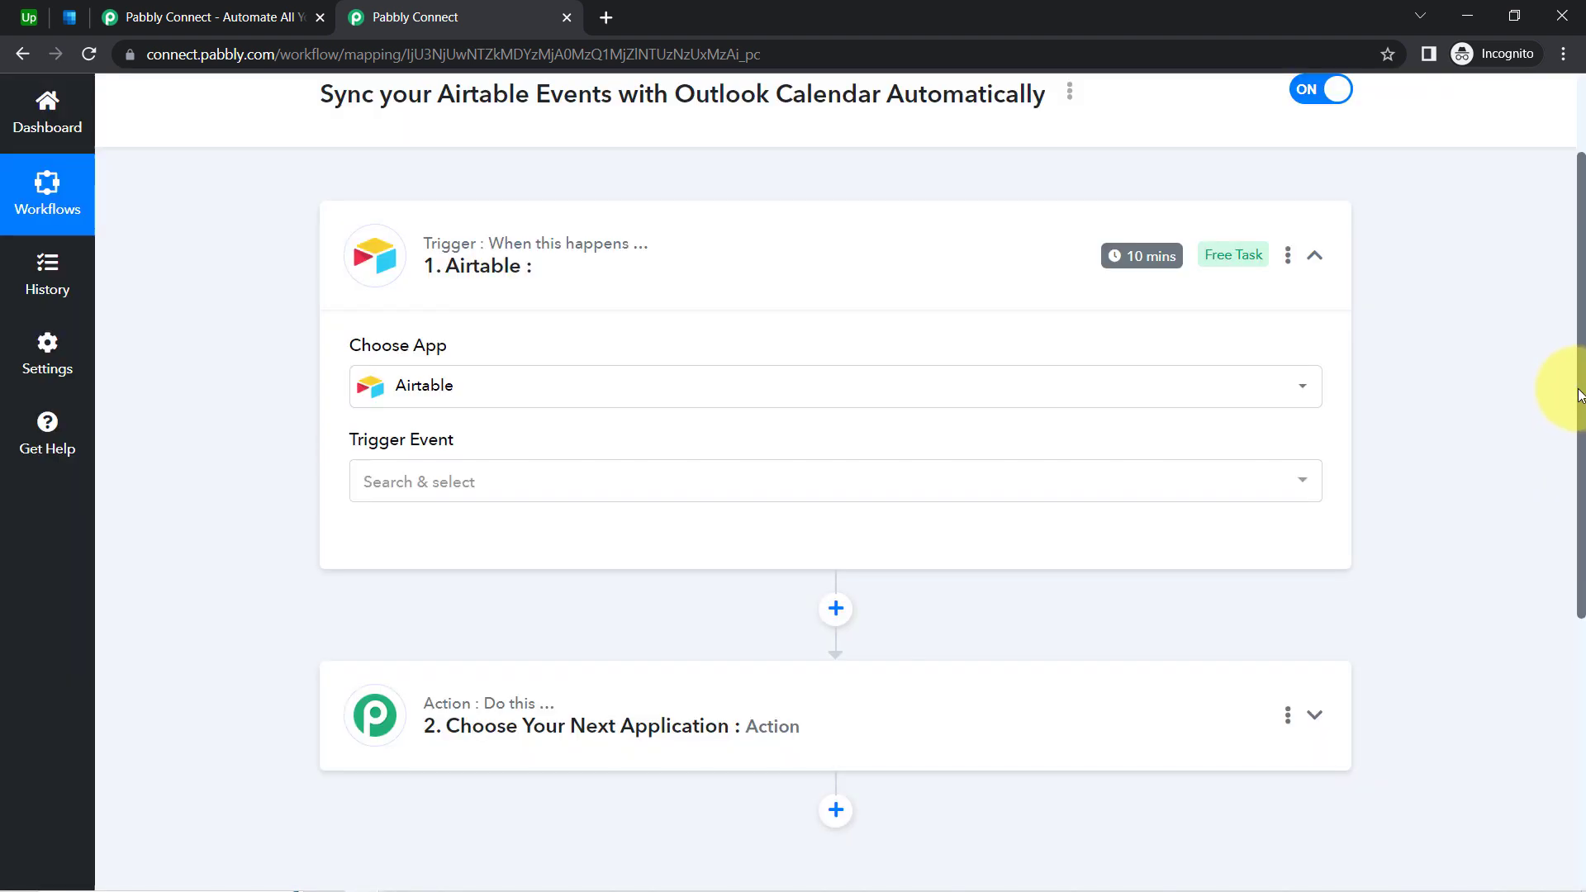
# Choose Microsoft Office 365 as the workflow's action application with the action event Create Event in Calendar
pyautogui.moveTo(1579, 394); pyautogui.dragTo(1579, 536)
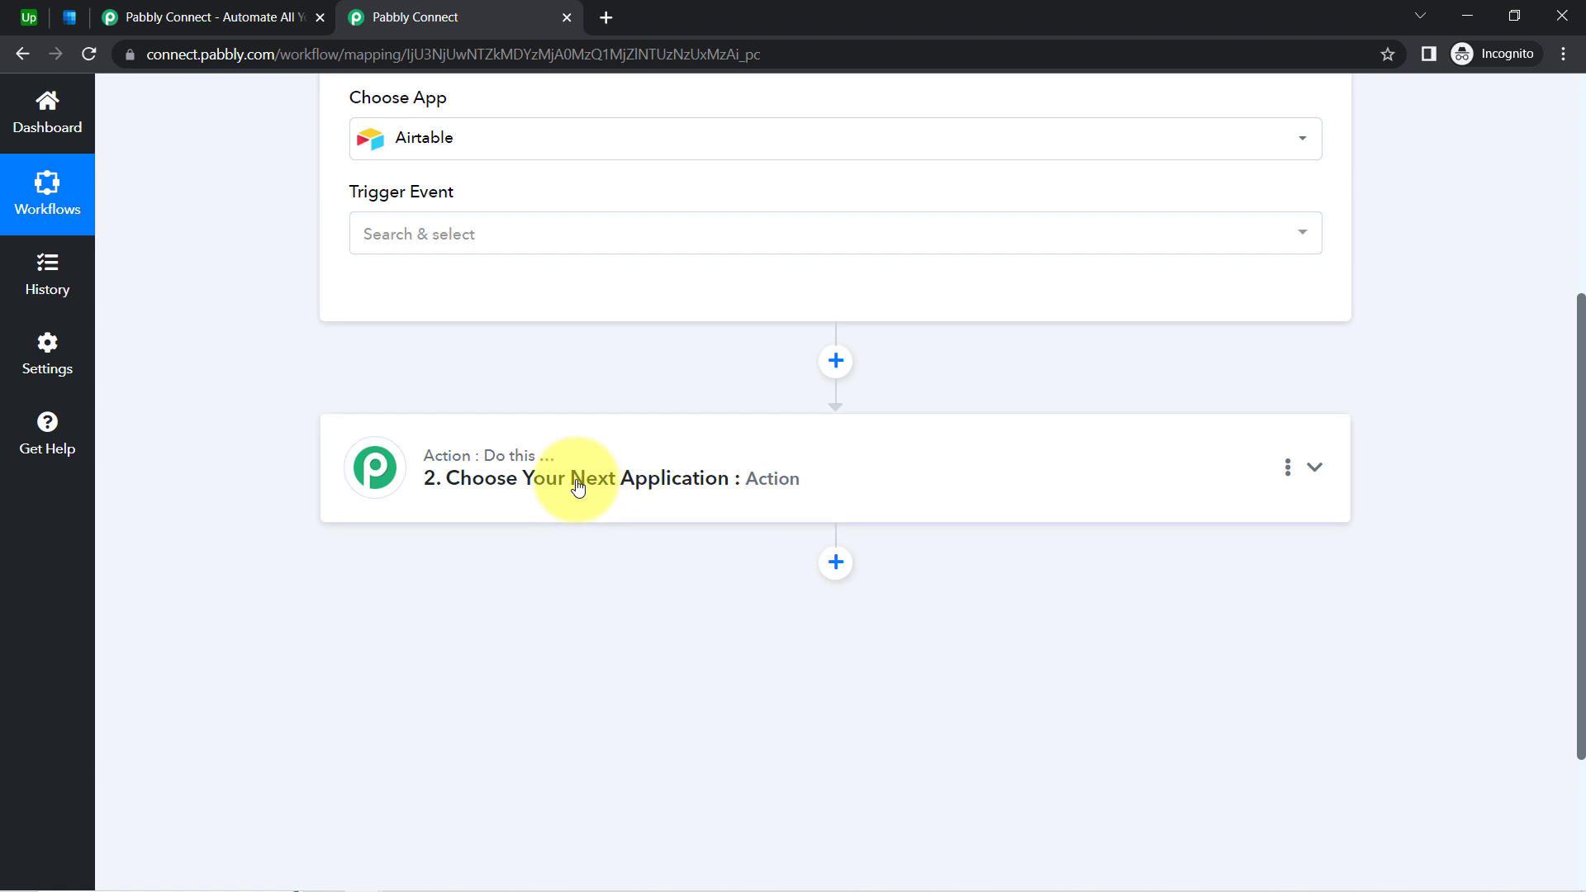
pyautogui.click(577, 488)
pyautogui.write('m')
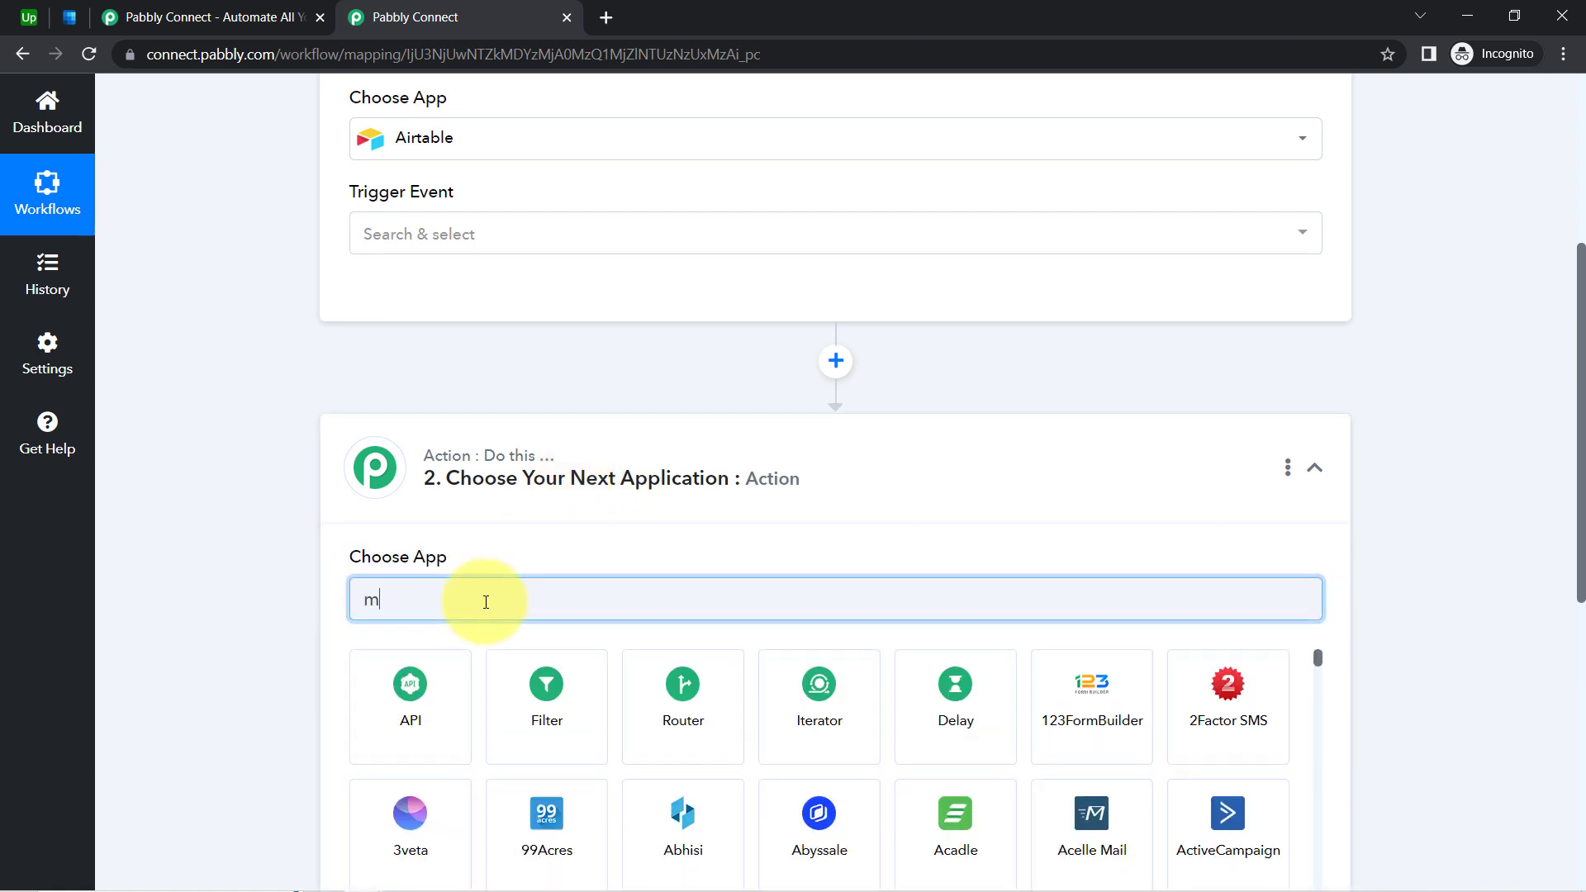
pyautogui.write('icr')
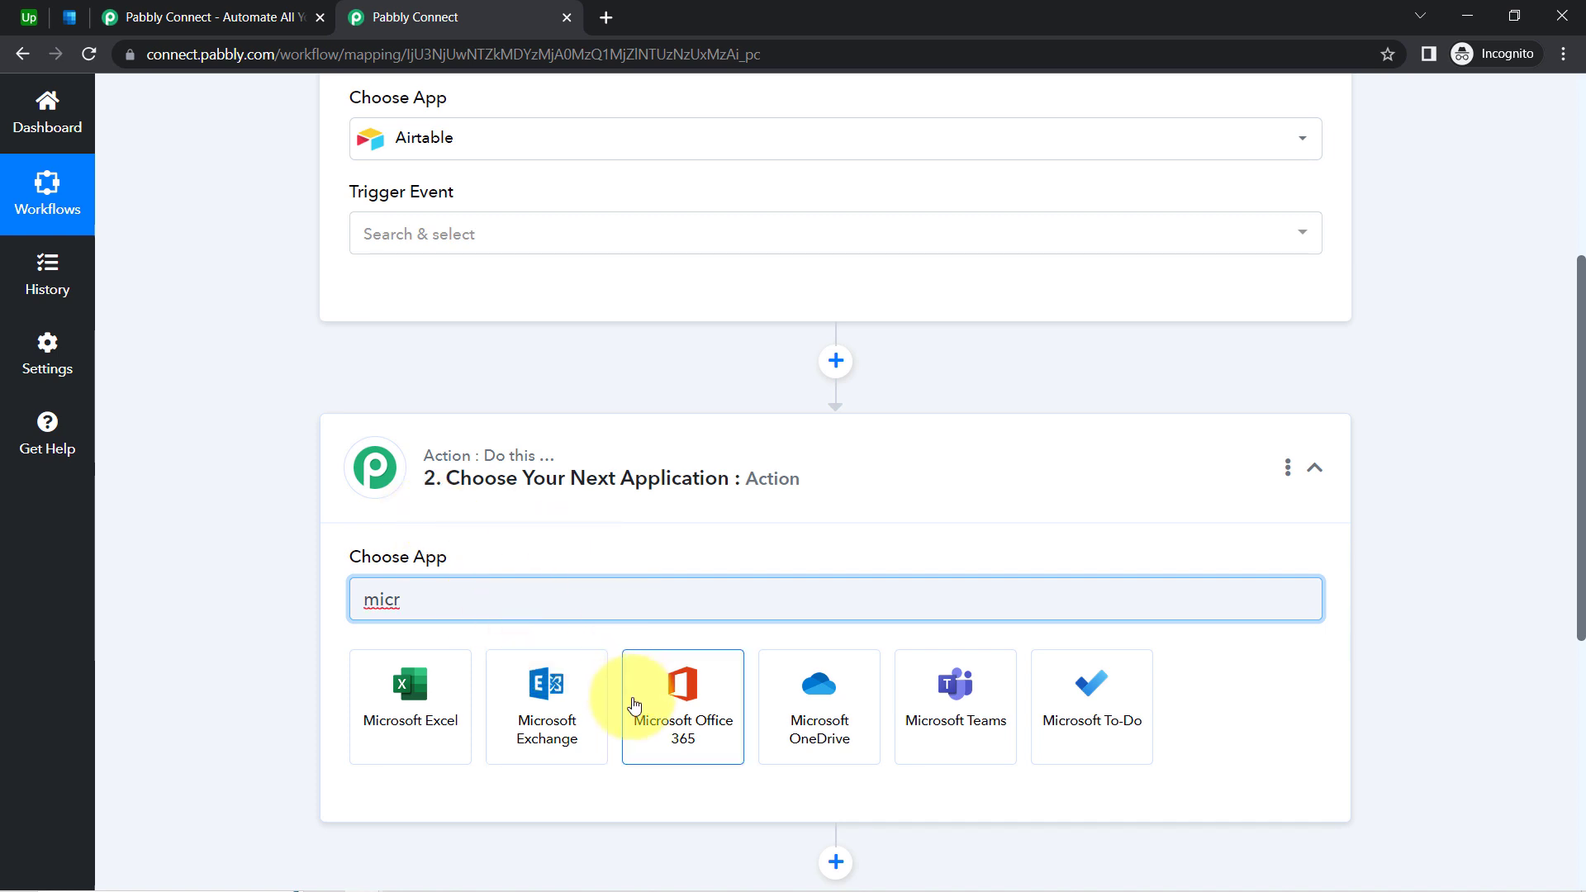
pyautogui.click(659, 712)
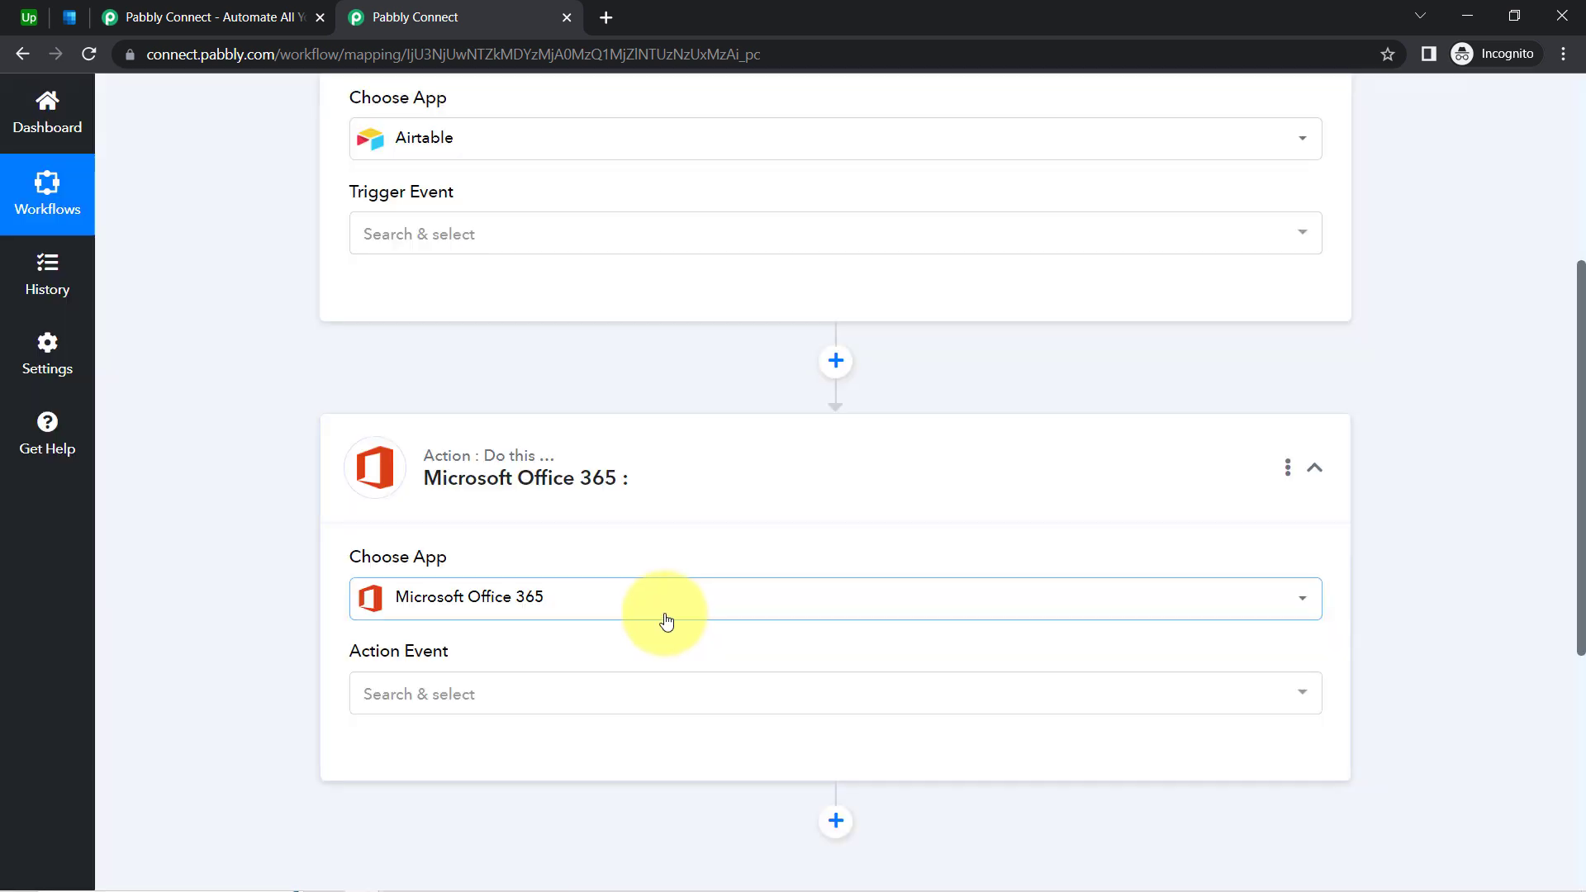
pyautogui.click(405, 693)
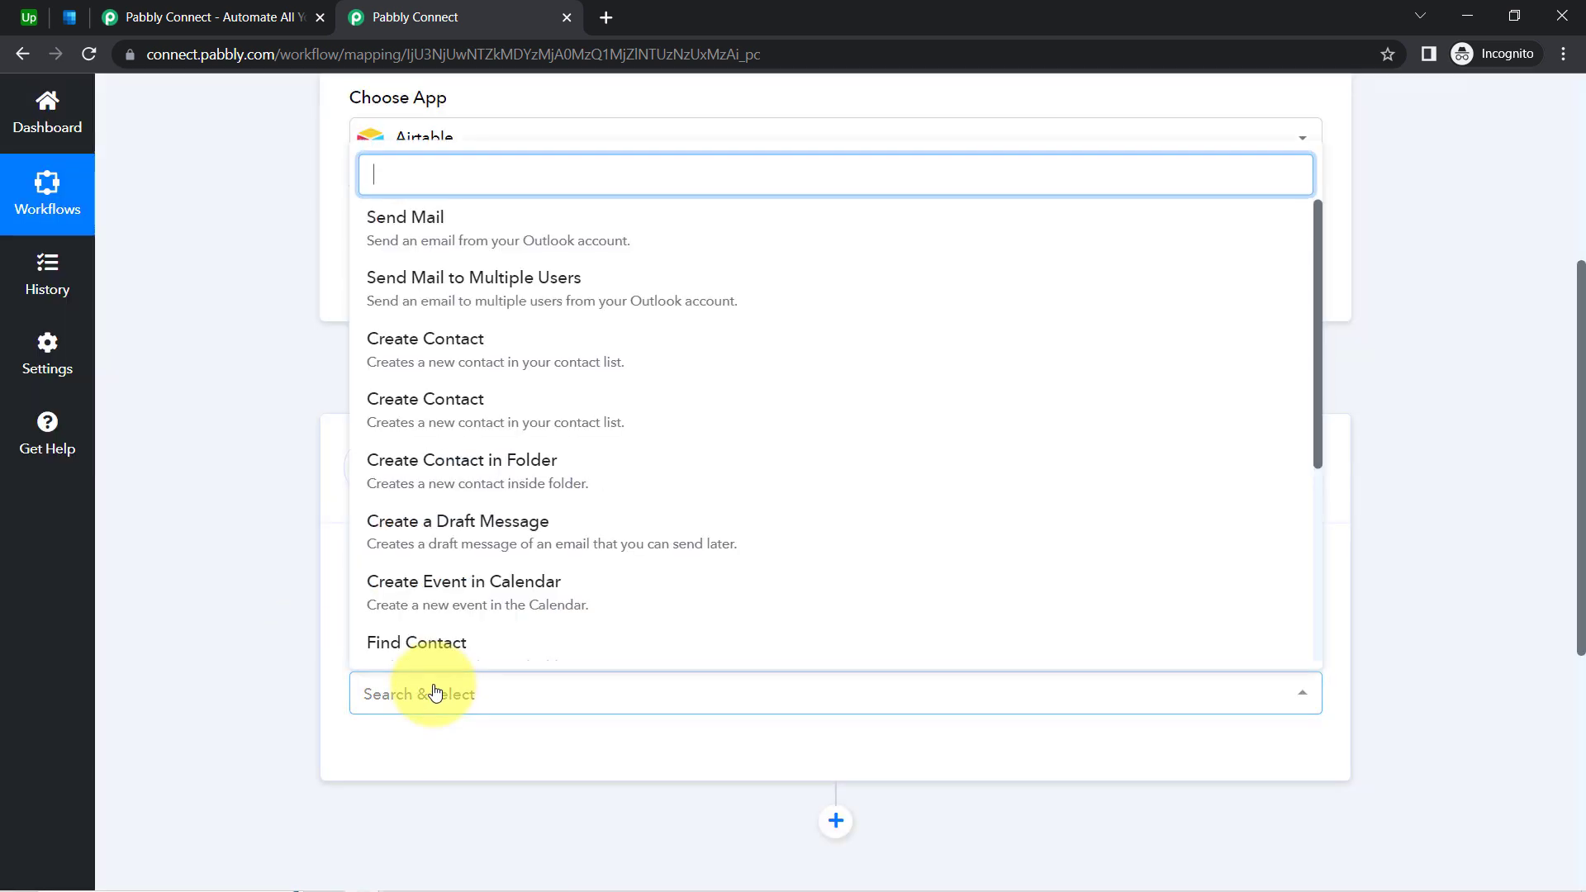
pyautogui.click(466, 593)
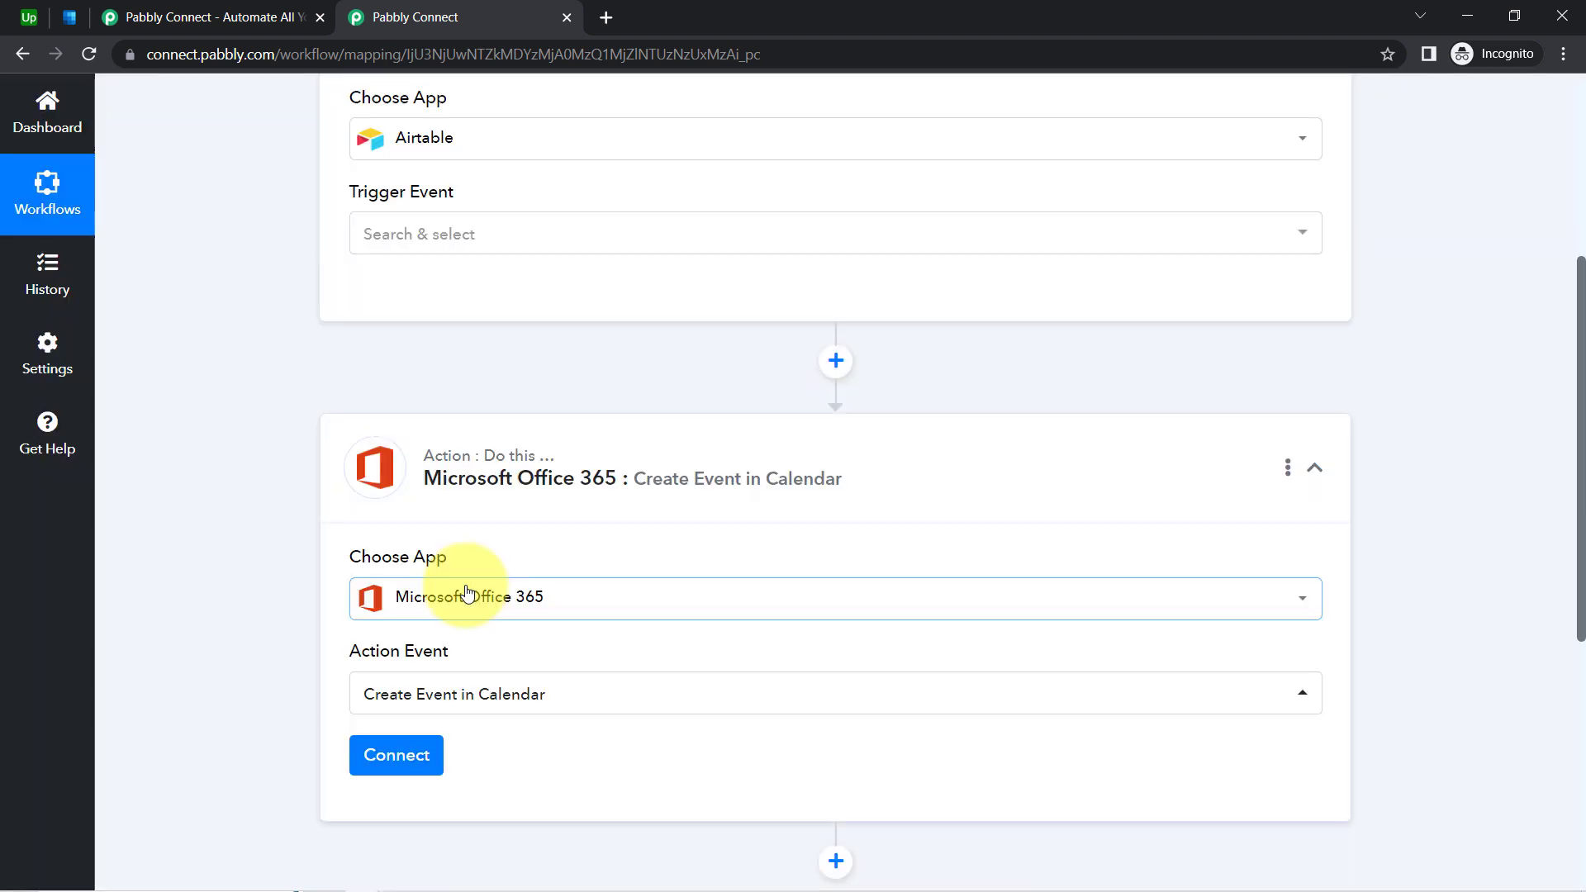
# Set the trigger event of the Airtable step to New Record
pyautogui.moveTo(1581, 625); pyautogui.dragTo(1543, 453)
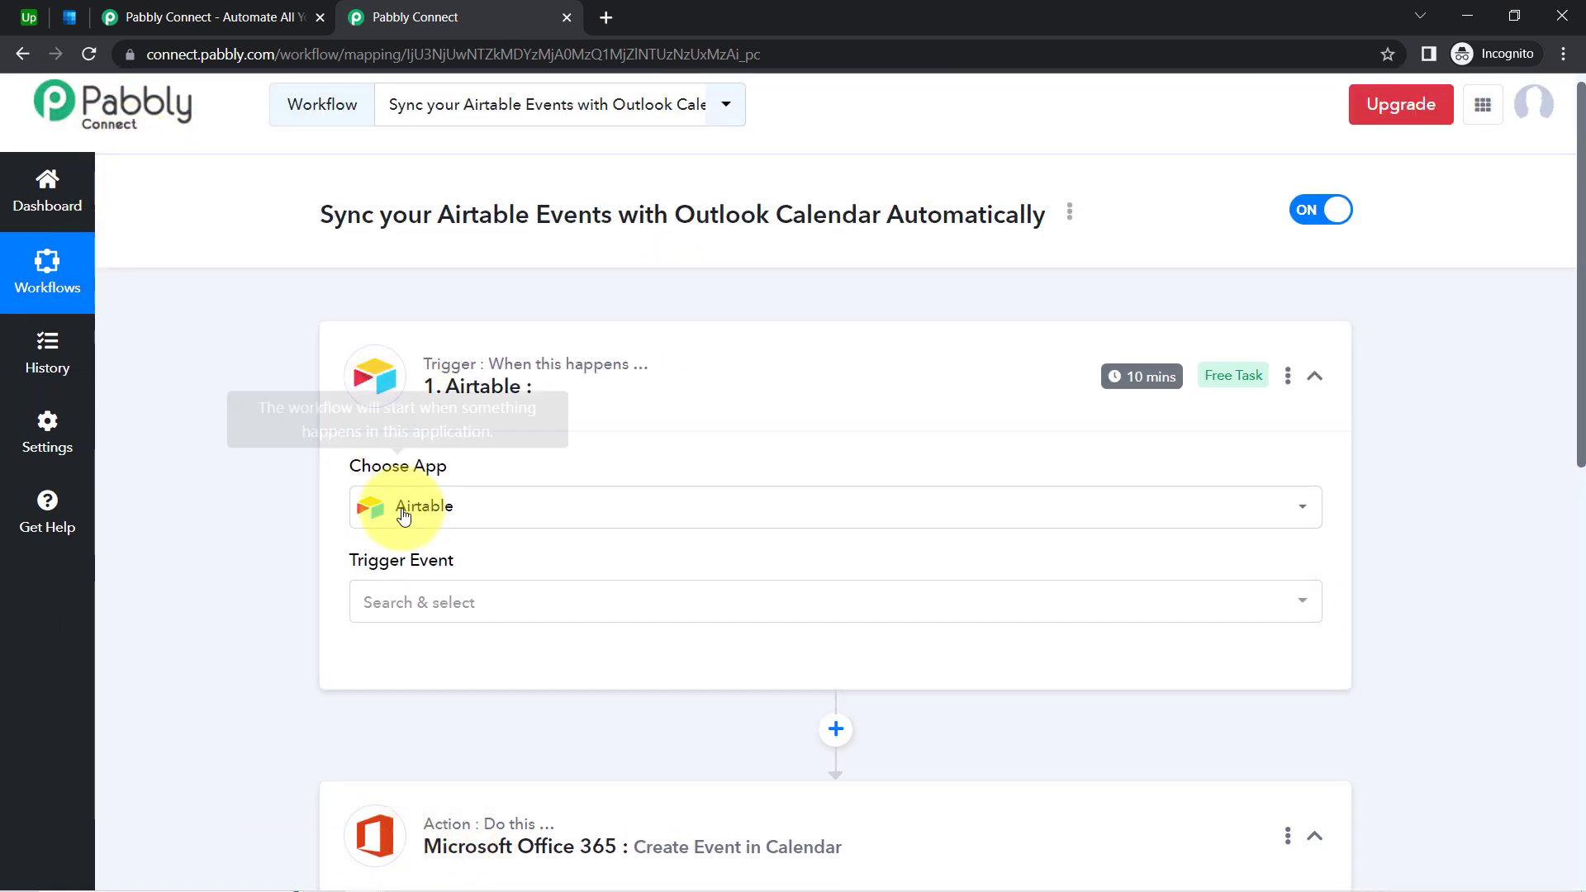
pyautogui.click(400, 616)
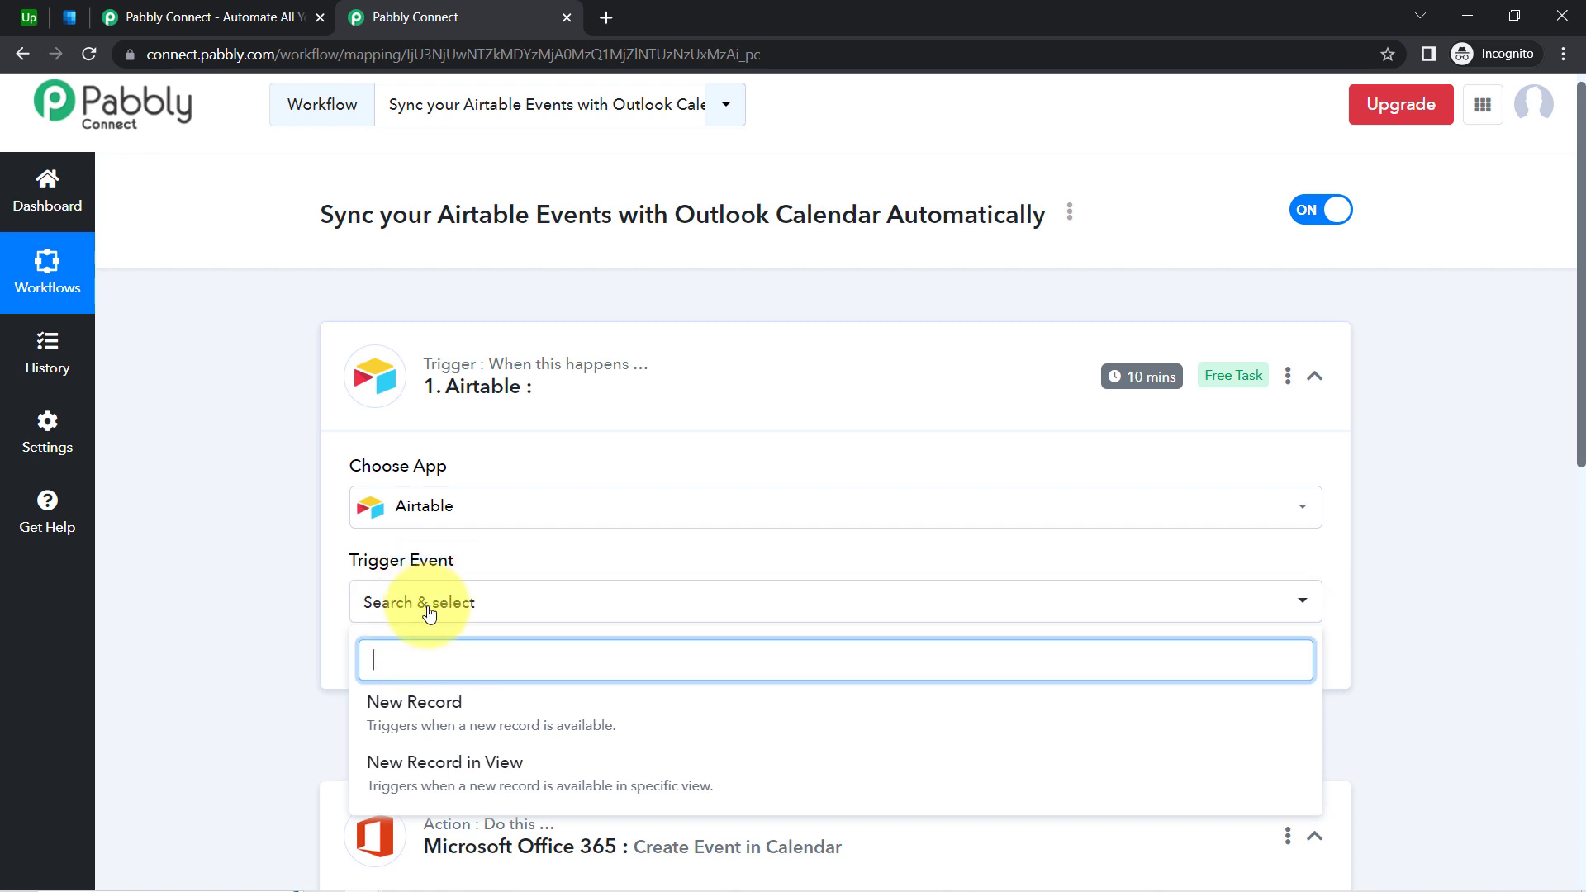
pyautogui.click(415, 708)
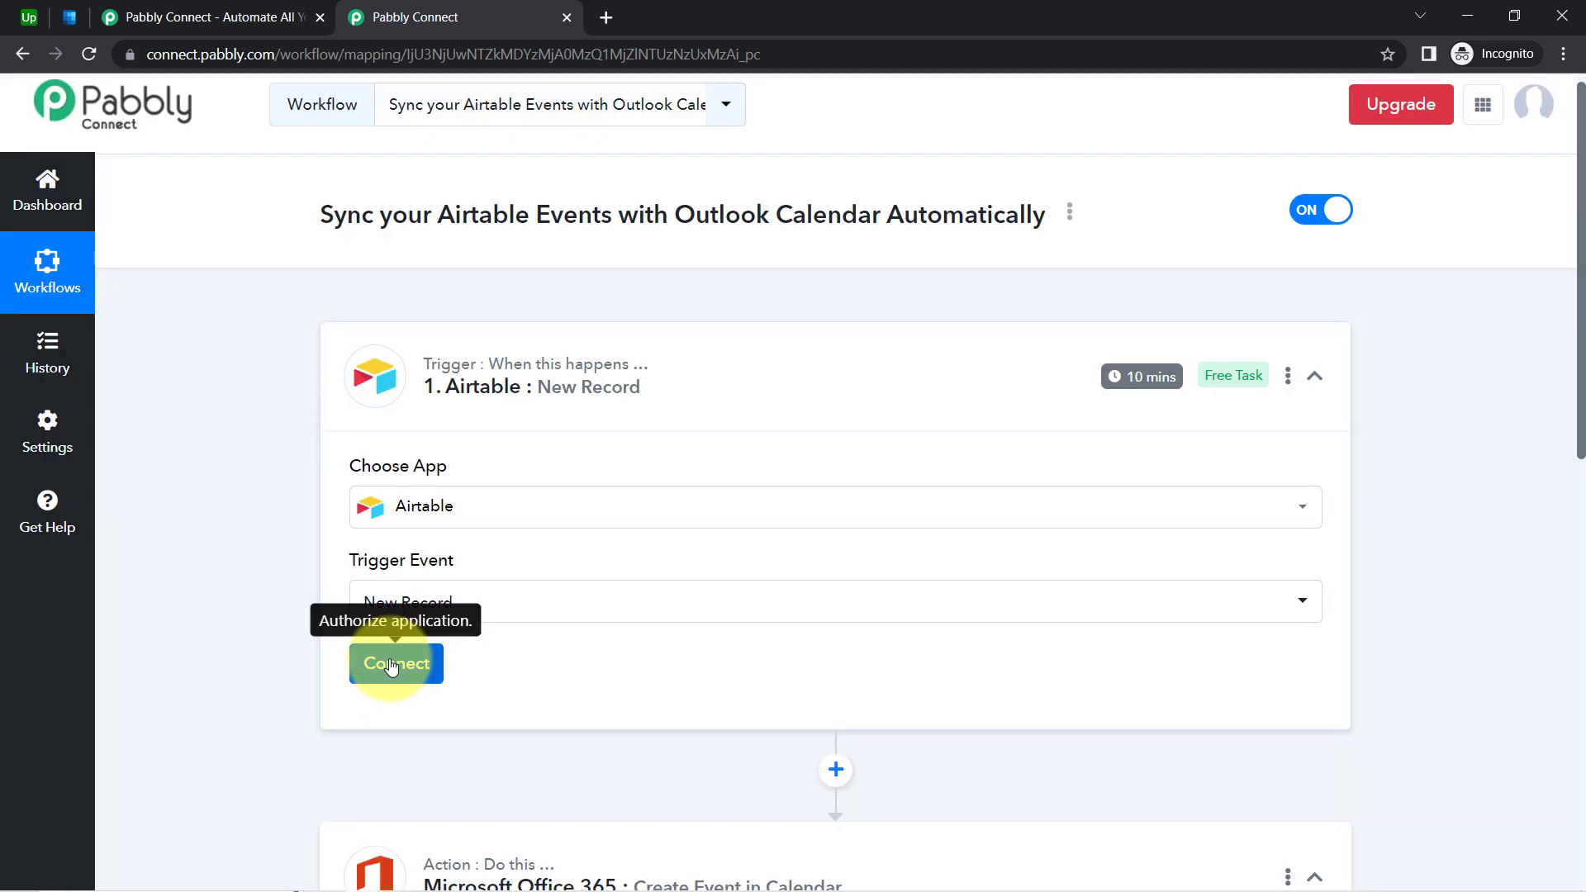
# Start a new Airtable connection, review its token instructions and open the linked Developer Hub page for personal access tokens
pyautogui.click(392, 666)
pyautogui.click(853, 295)
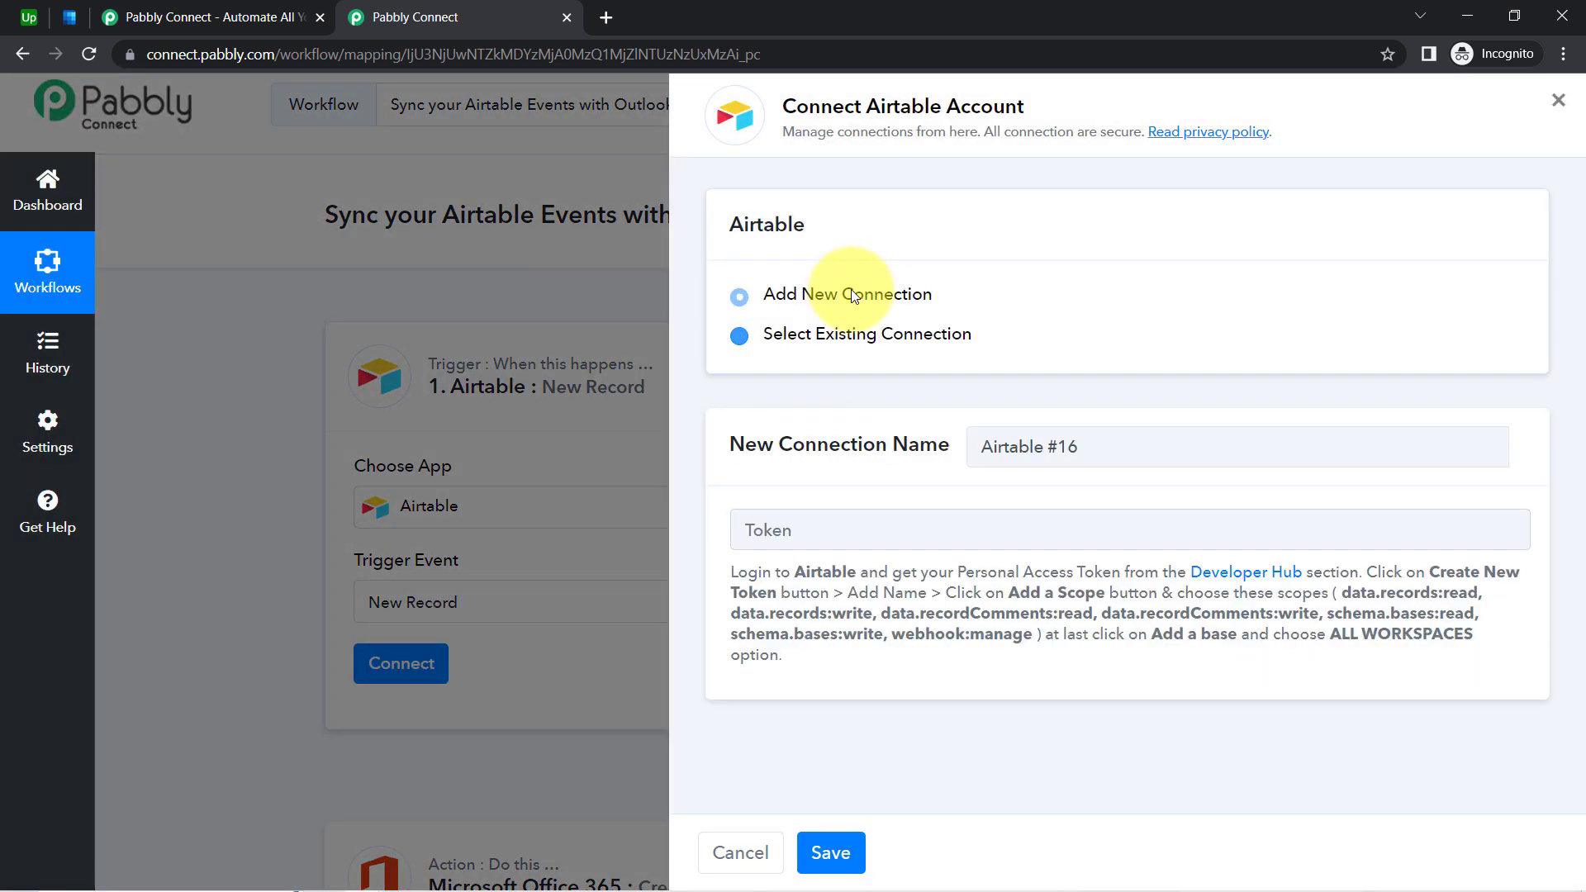
pyautogui.moveTo(743, 450); pyautogui.dragTo(908, 450)
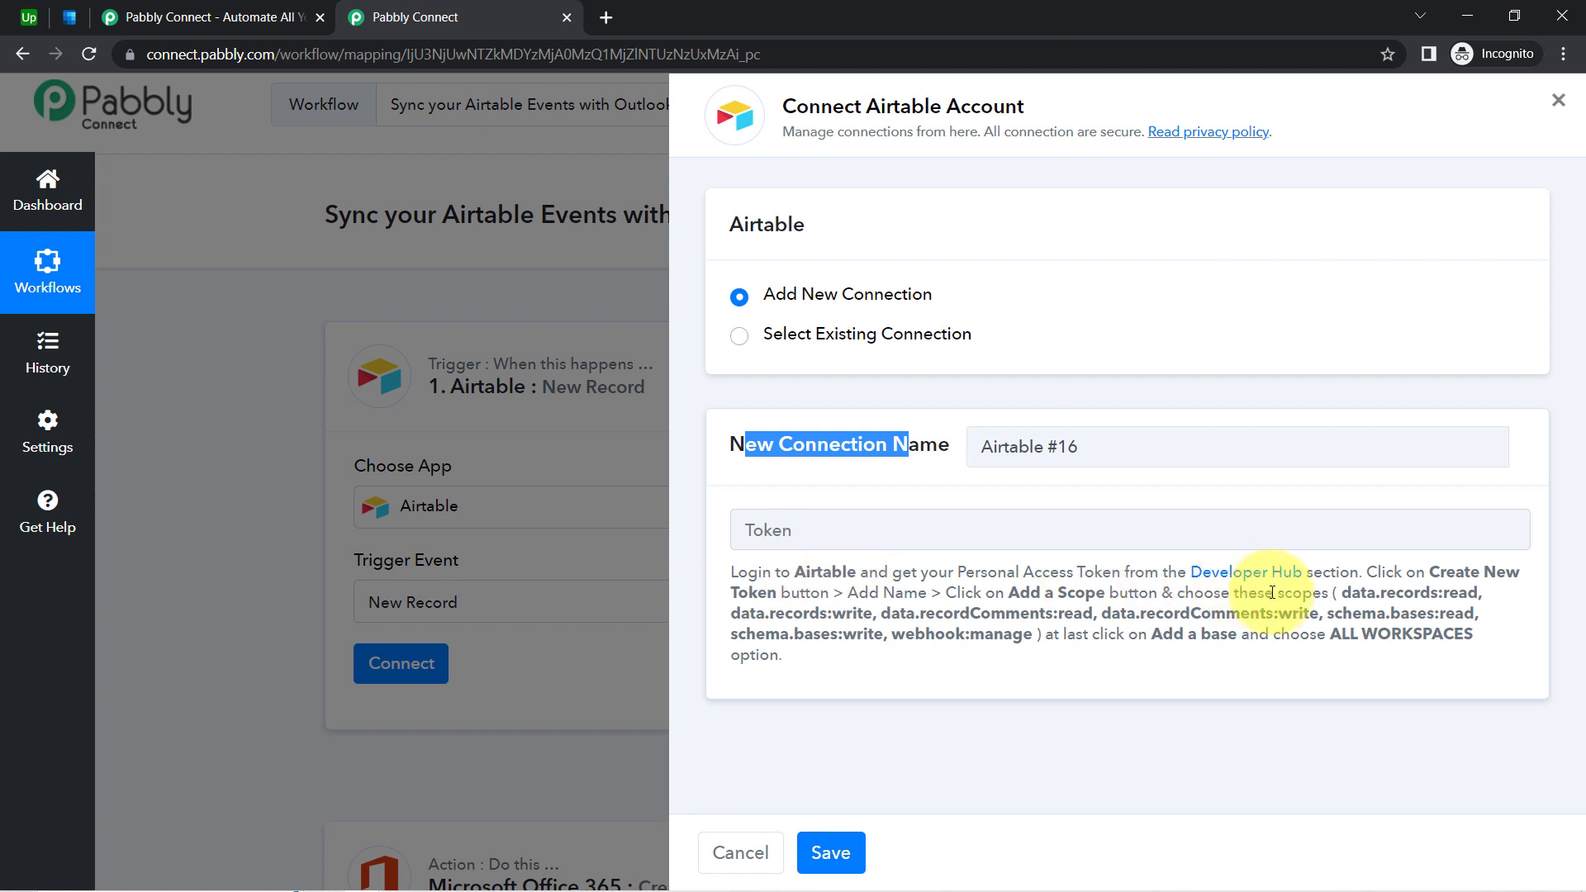
pyautogui.rightClick(1202, 580)
pyautogui.click(1239, 593)
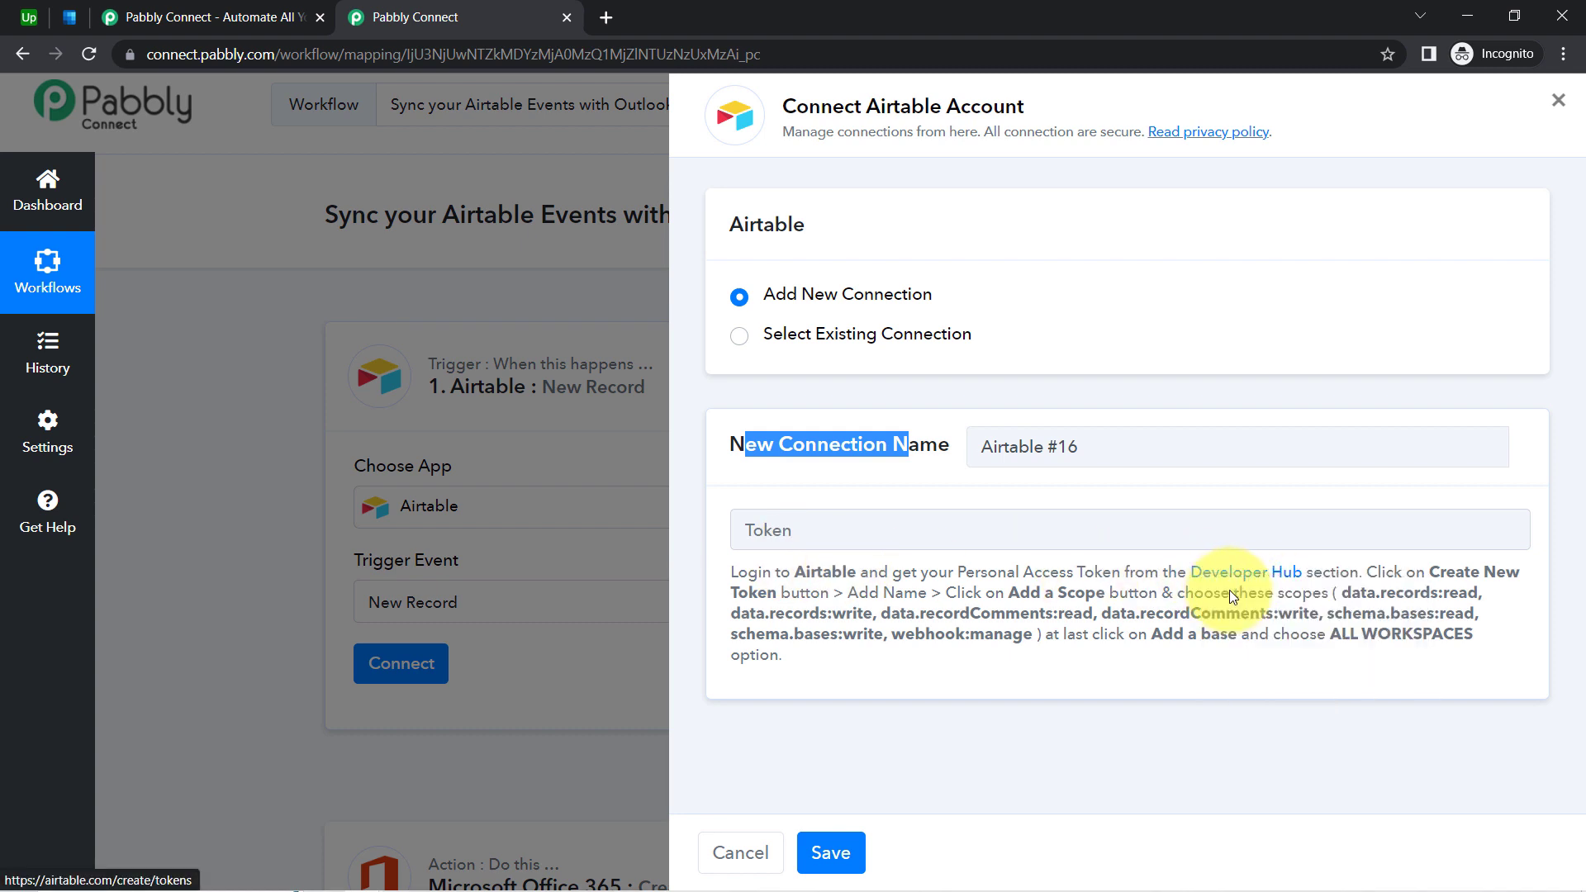
pyautogui.click(788, 585)
pyautogui.moveTo(789, 585); pyautogui.dragTo(761, 655)
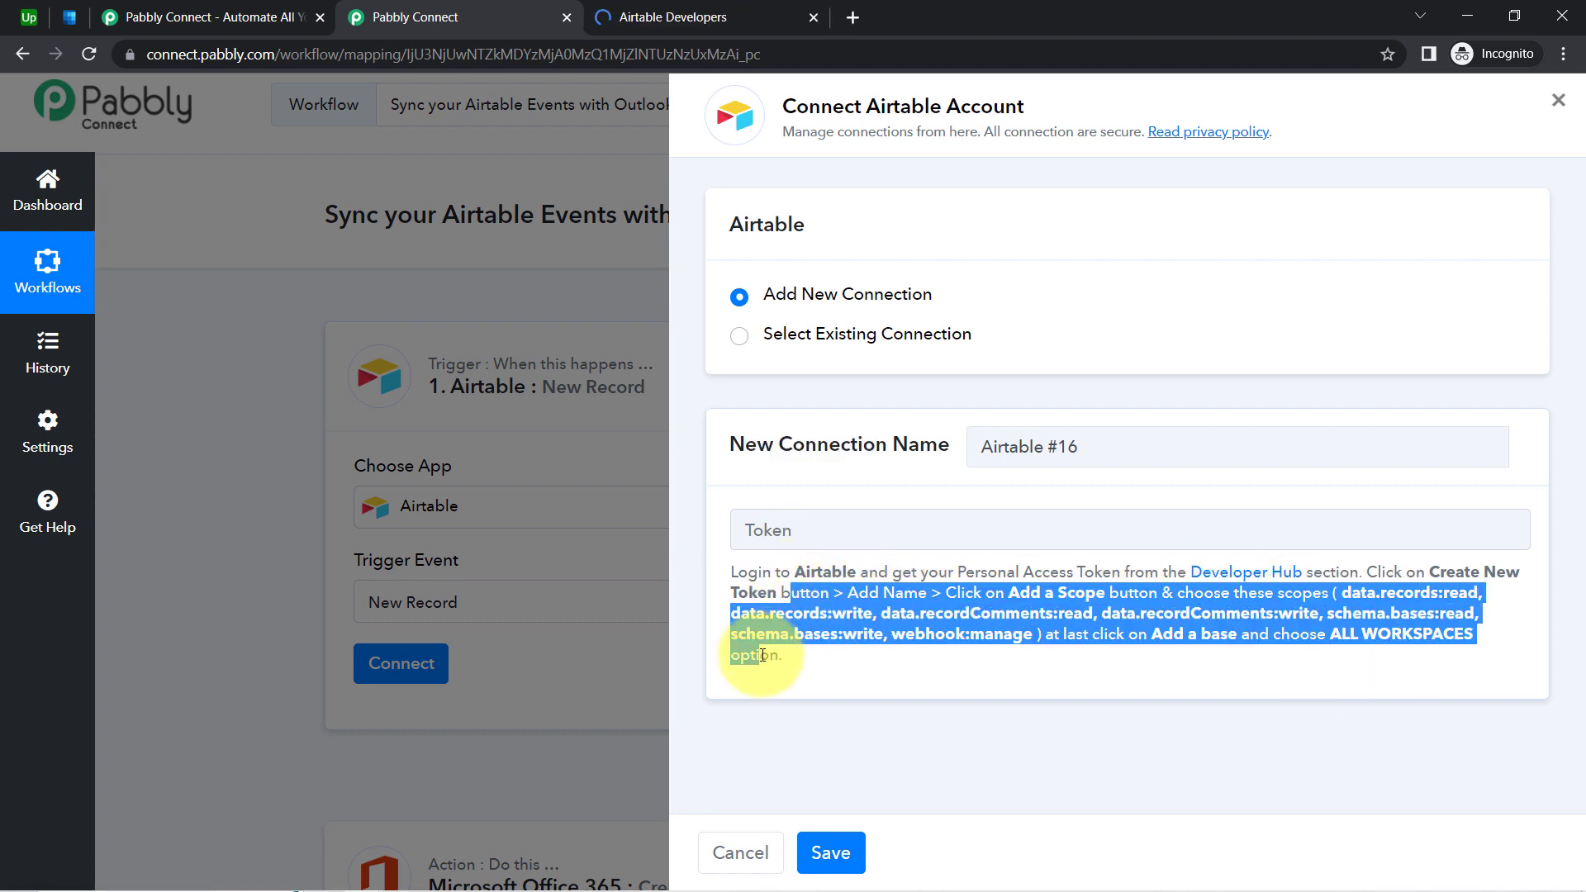
pyautogui.click(706, 8)
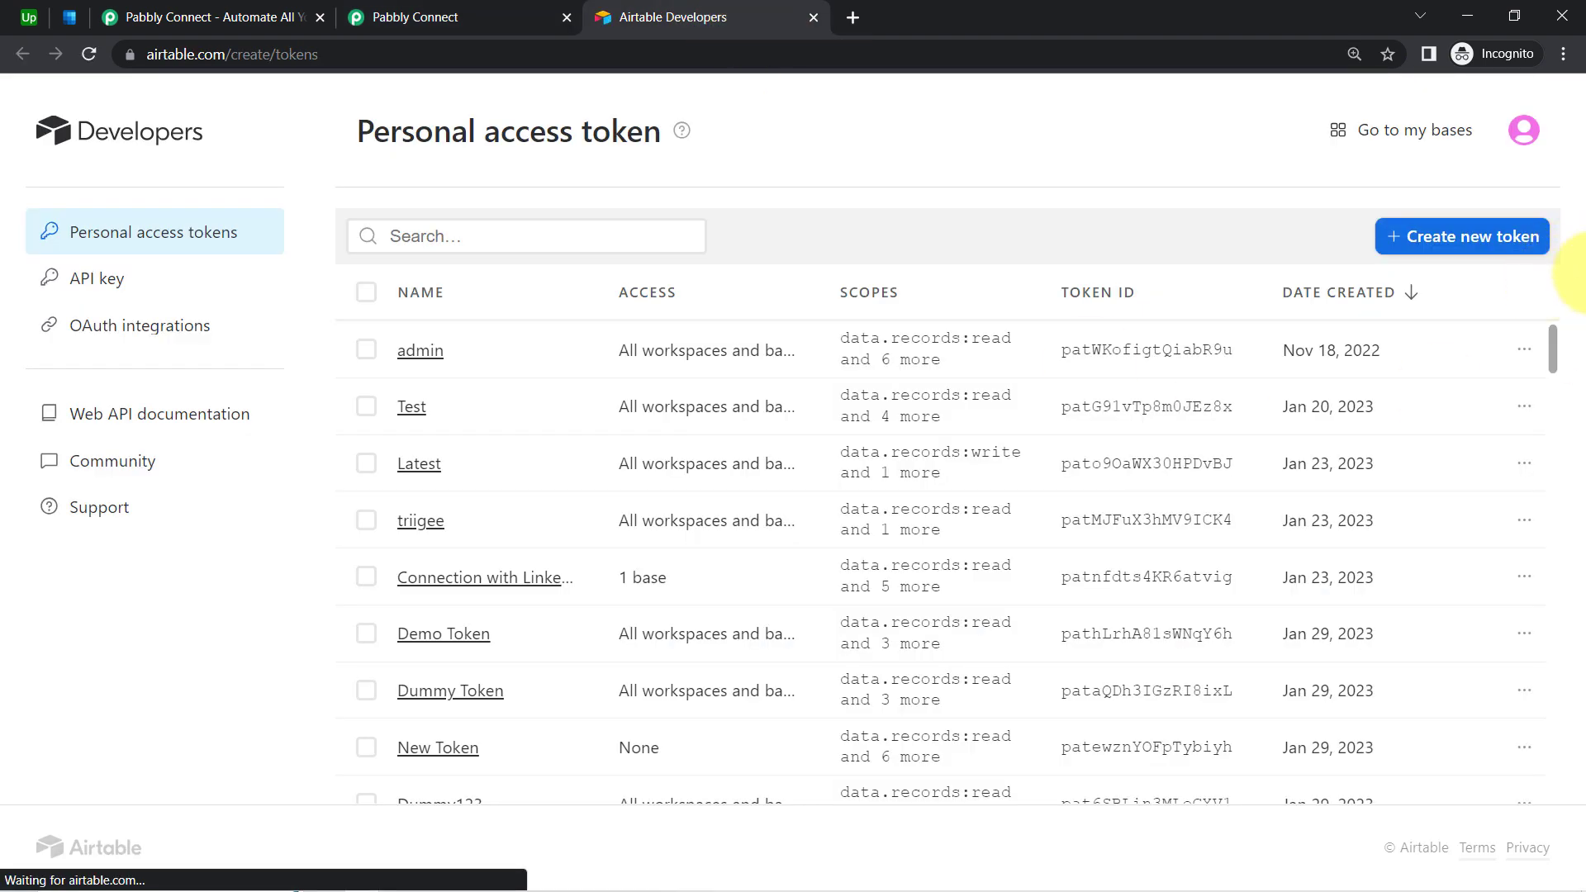
# Start a new personal access token named "Airtalbe with Outlook" and add the scopes data.records:read, data.recordComments:read and schema.bases:read
pyautogui.click(1463, 244)
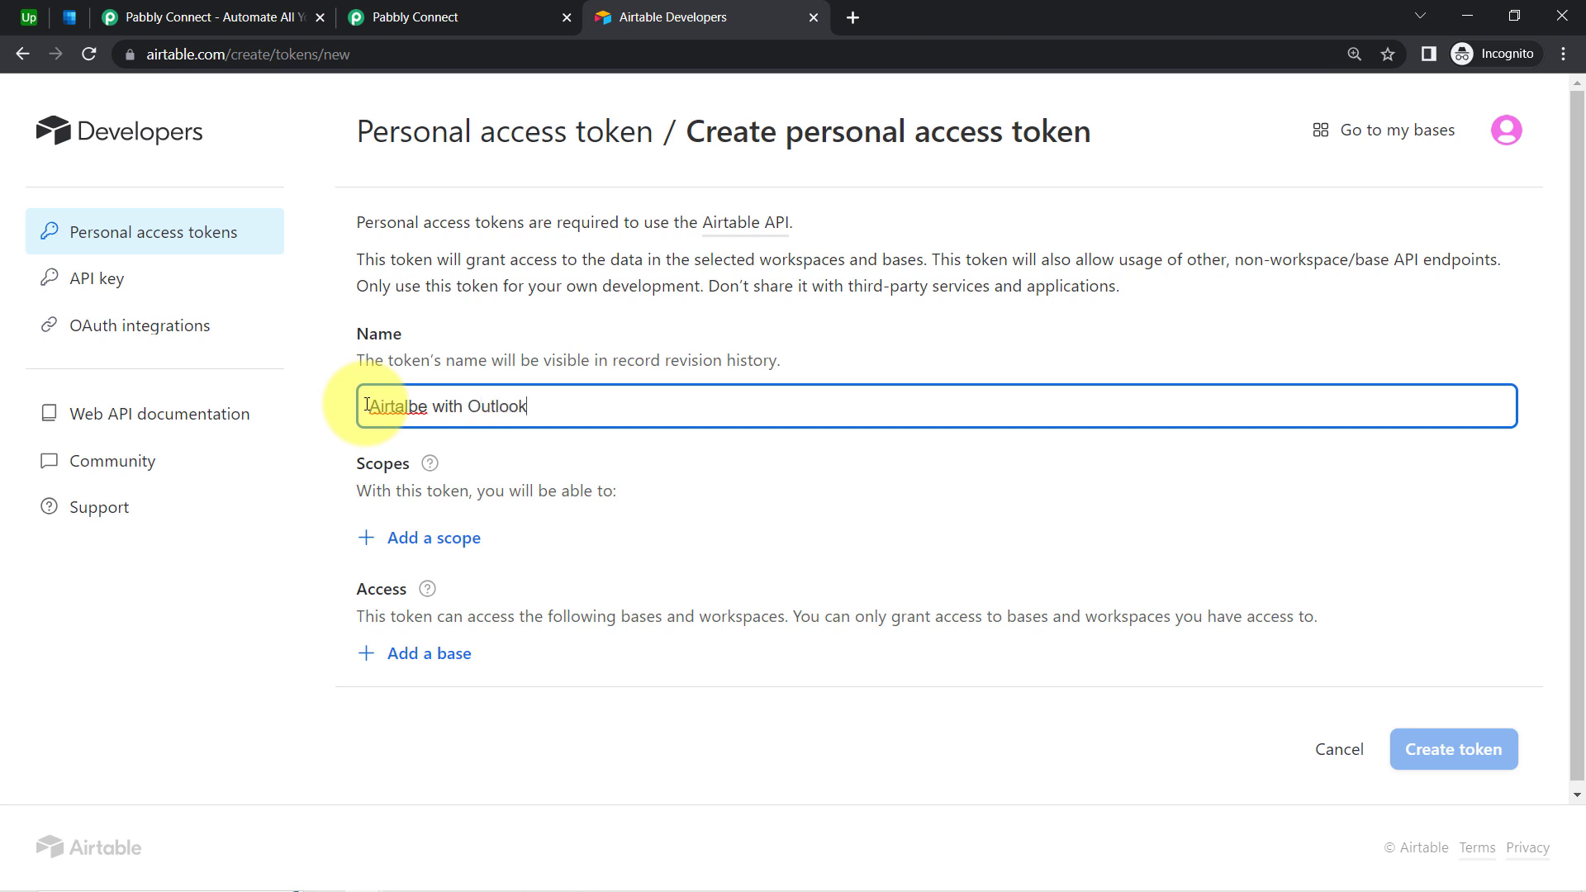
pyautogui.click(373, 542)
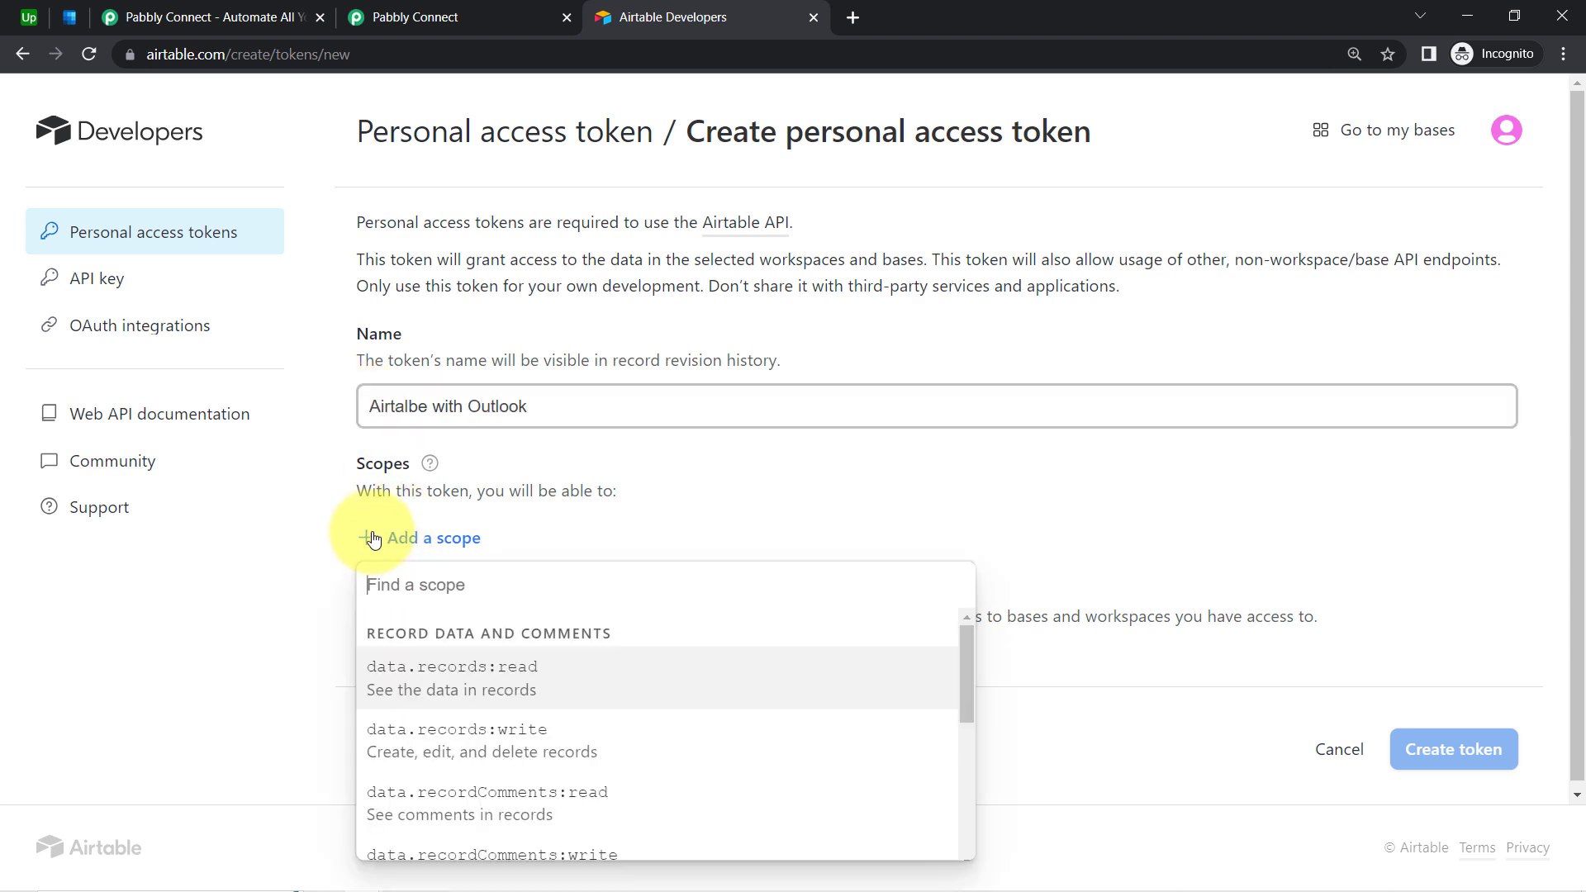
pyautogui.click(409, 680)
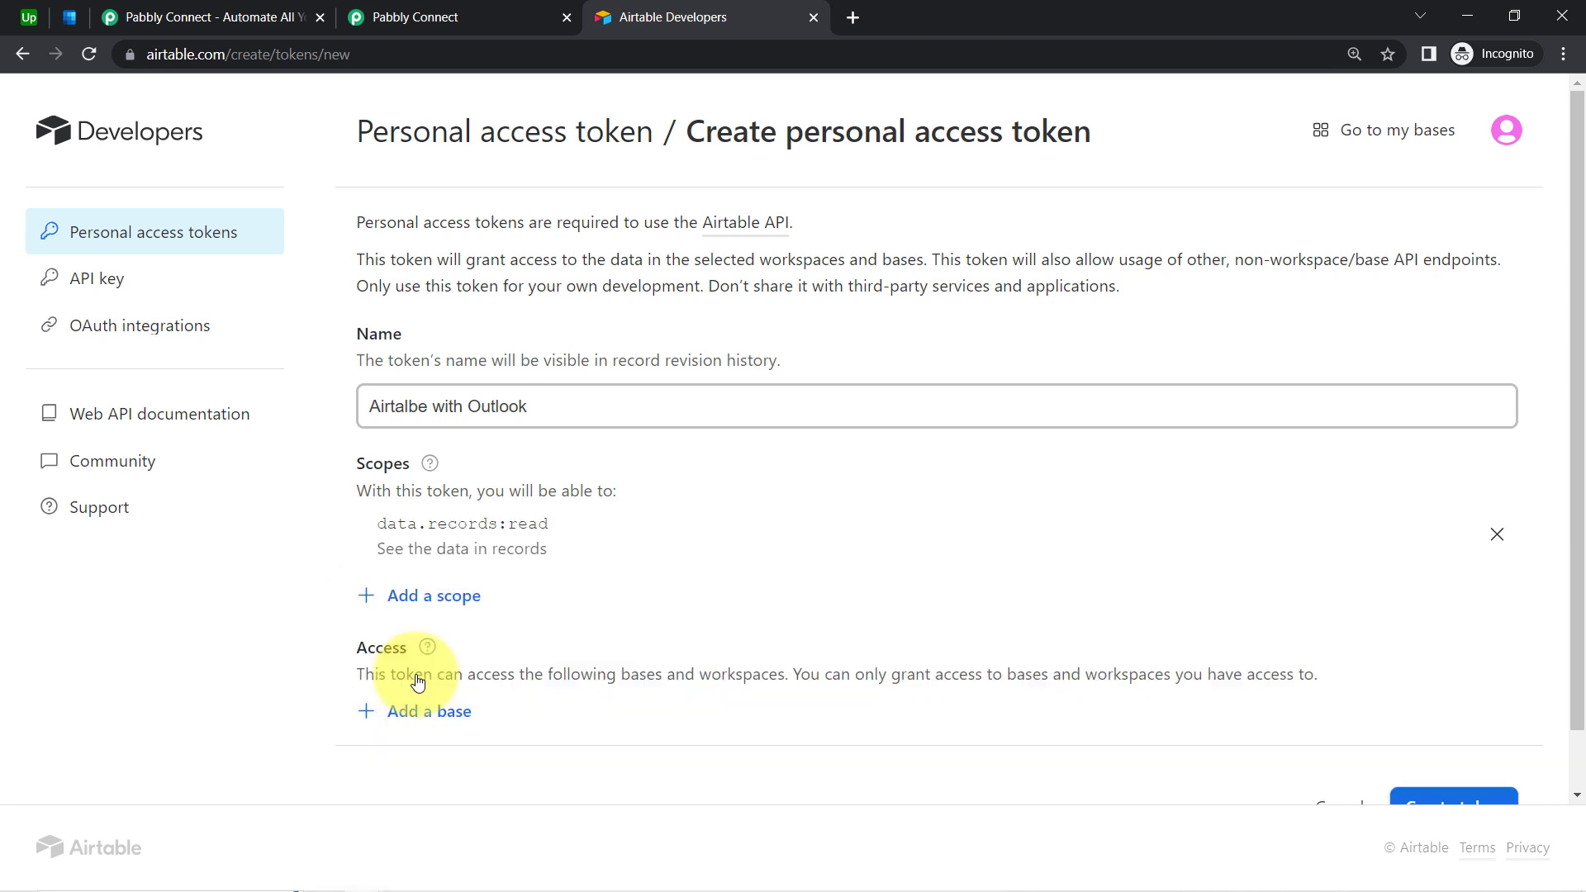
pyautogui.click(429, 608)
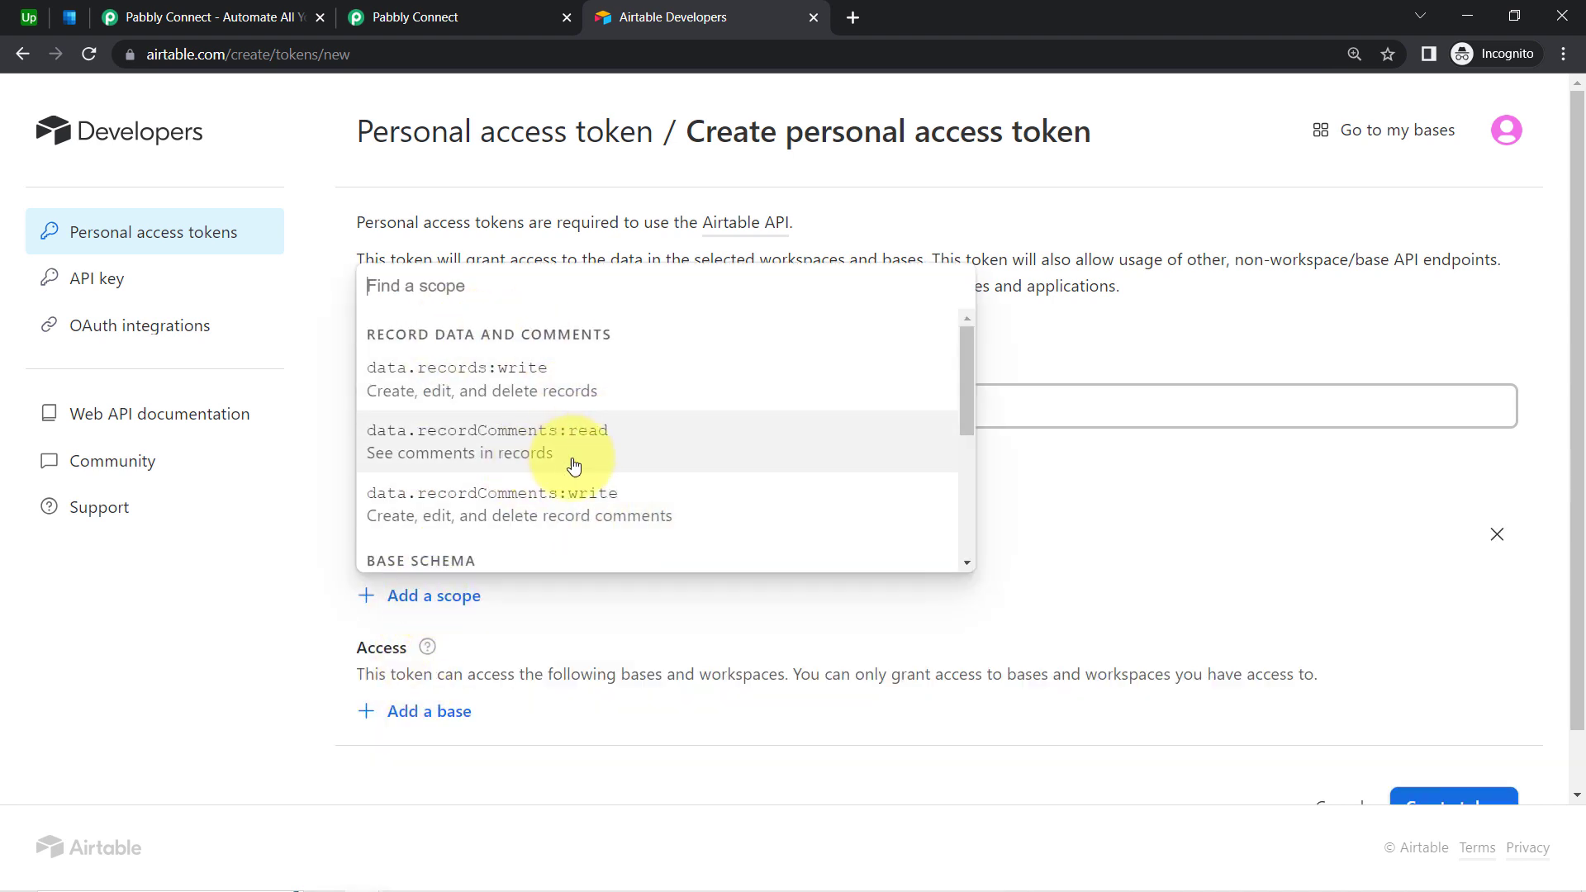
pyautogui.click(537, 453)
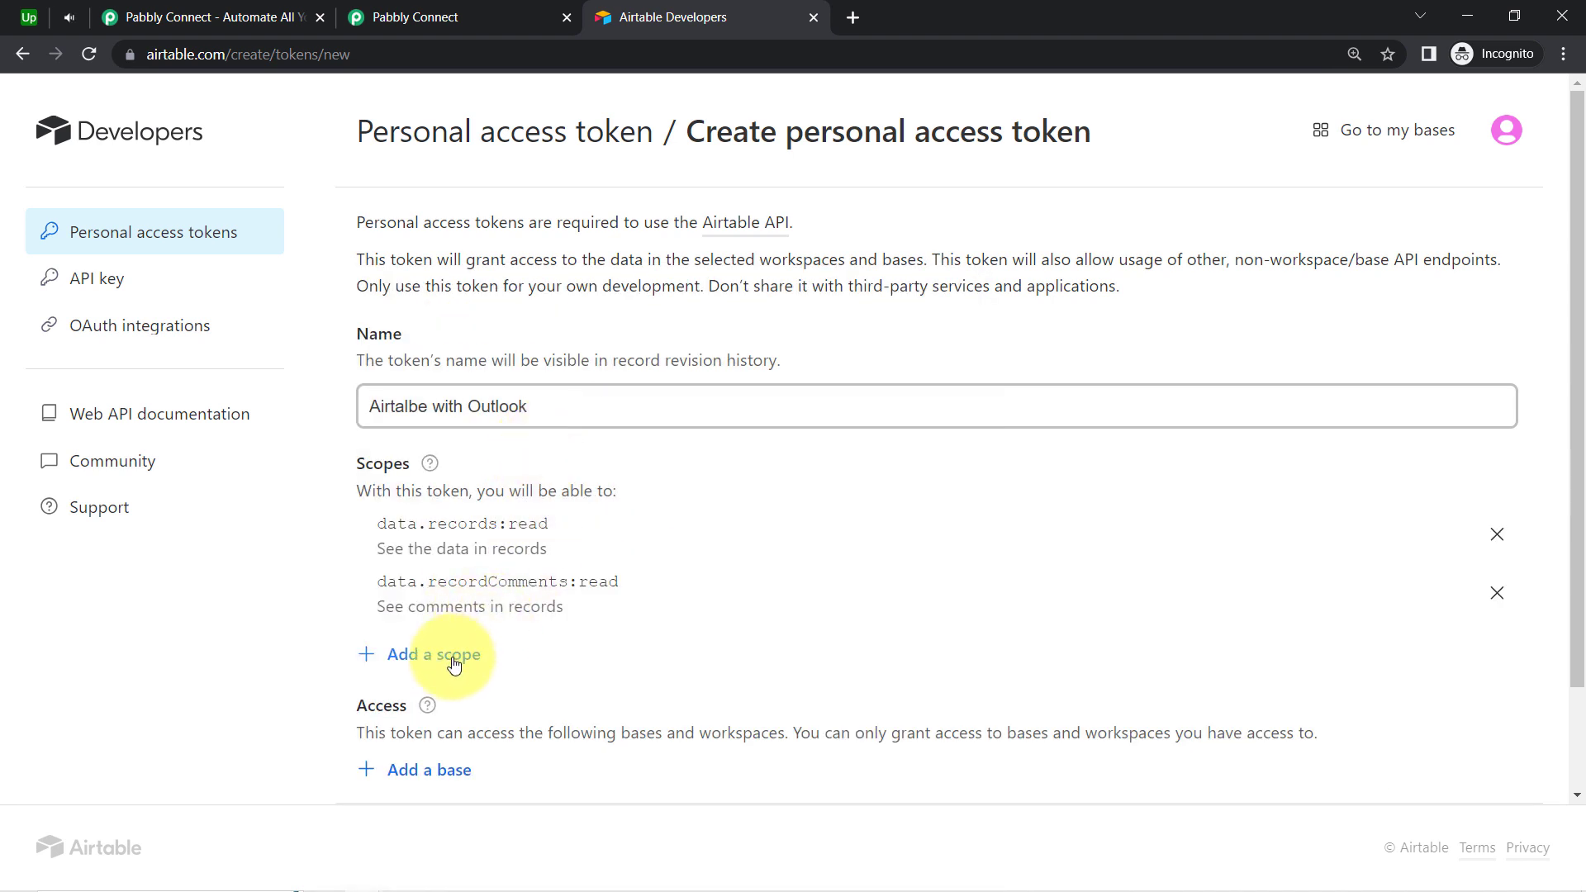
pyautogui.click(438, 652)
pyautogui.click(481, 593)
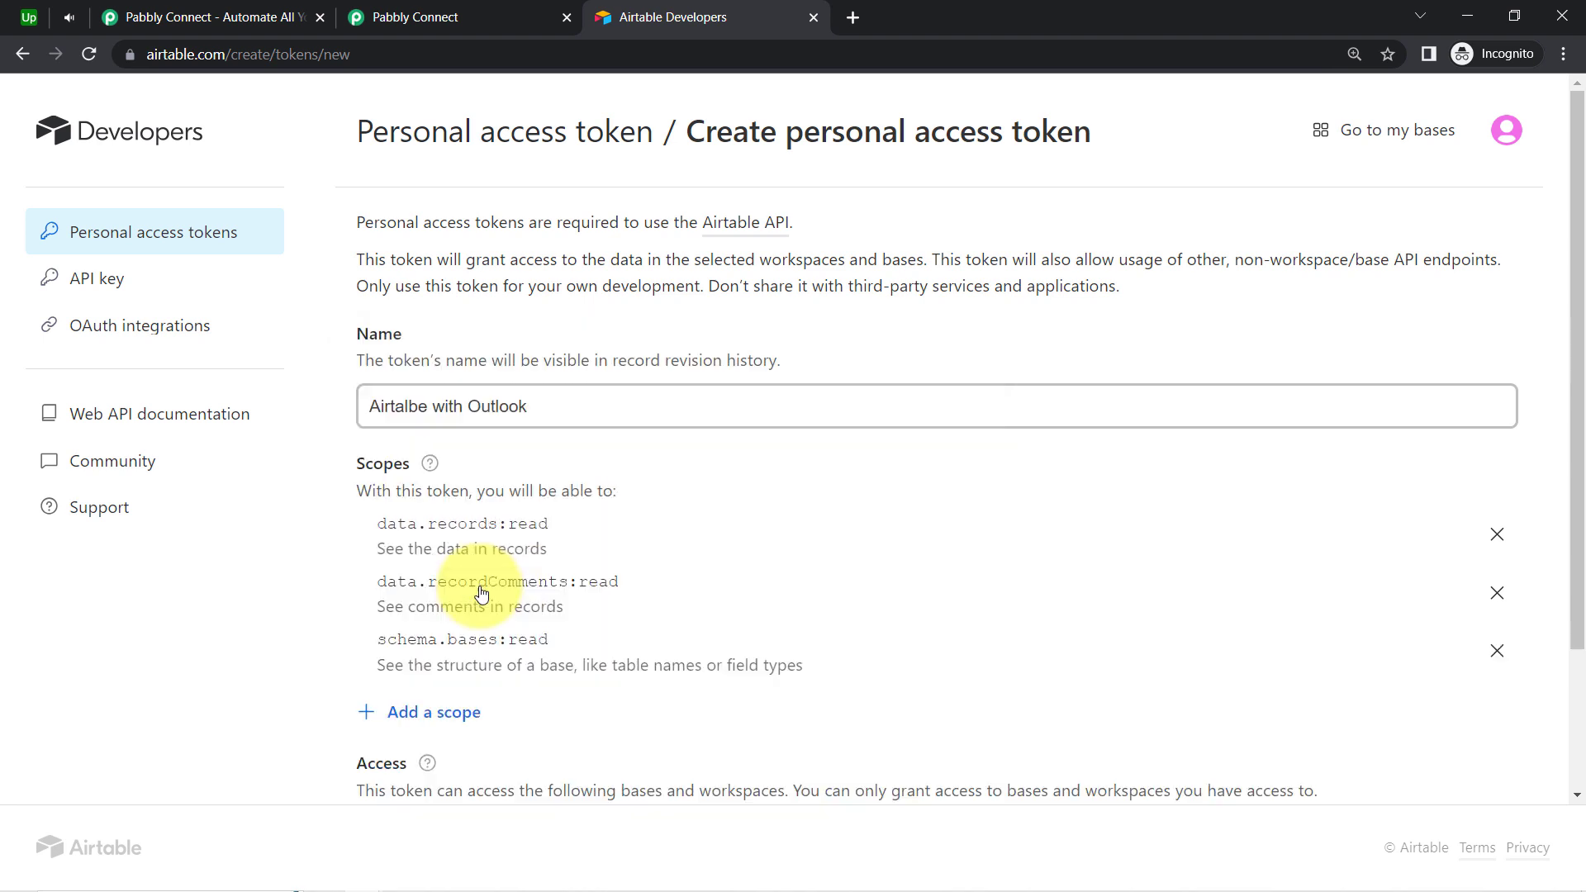
# Review the list of required token scopes in the Airtable connection instructions in Pabbly Connect
pyautogui.click(423, 10)
pyautogui.click(1300, 601)
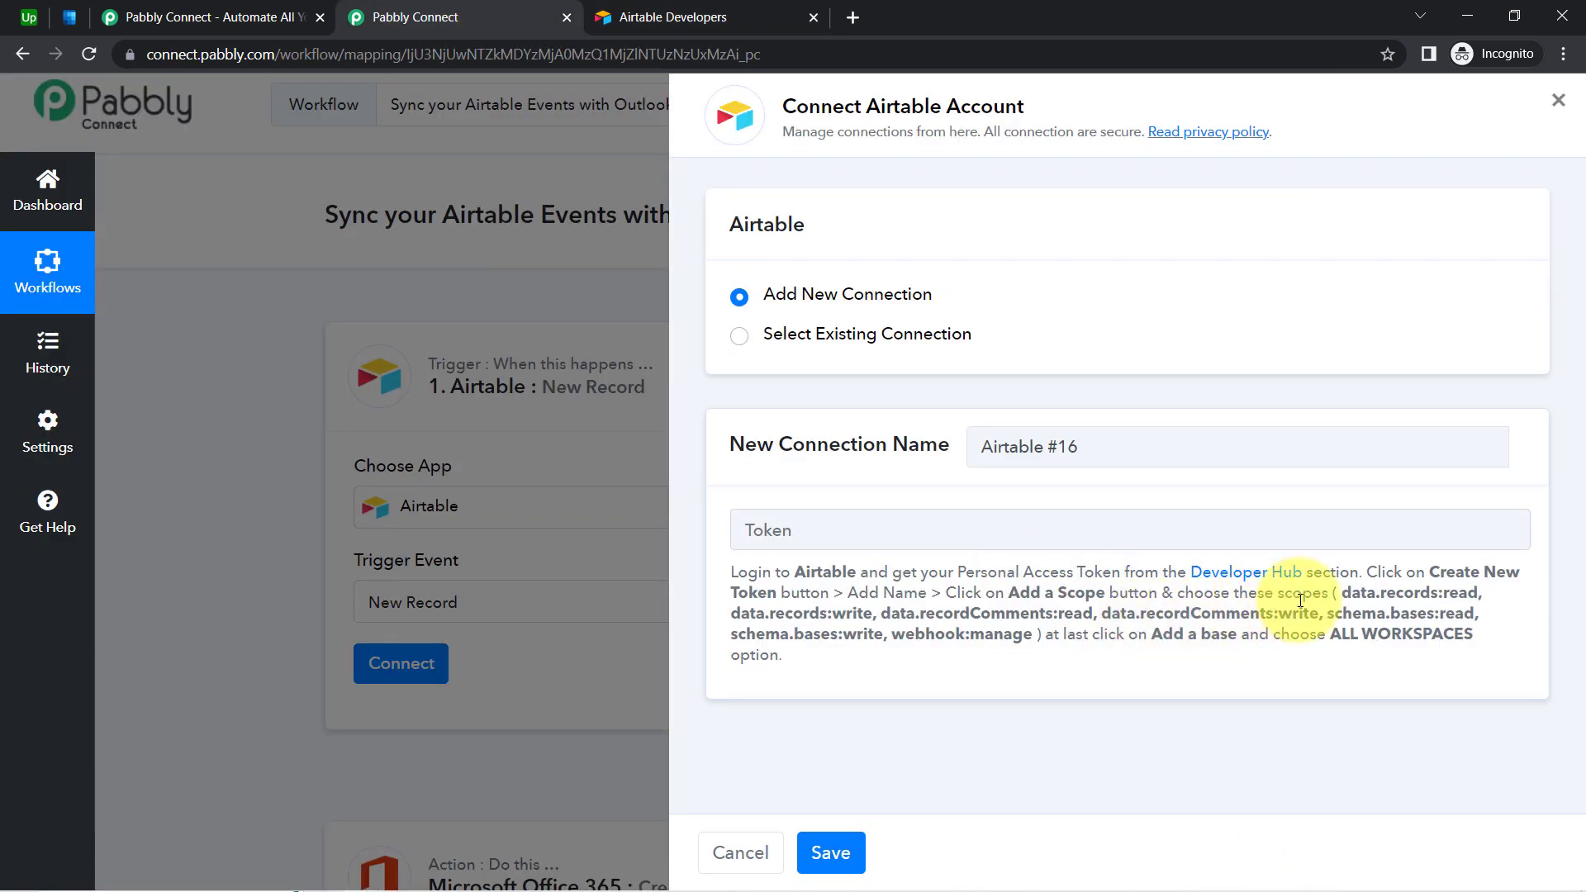
pyautogui.moveTo(1359, 593); pyautogui.dragTo(1478, 595)
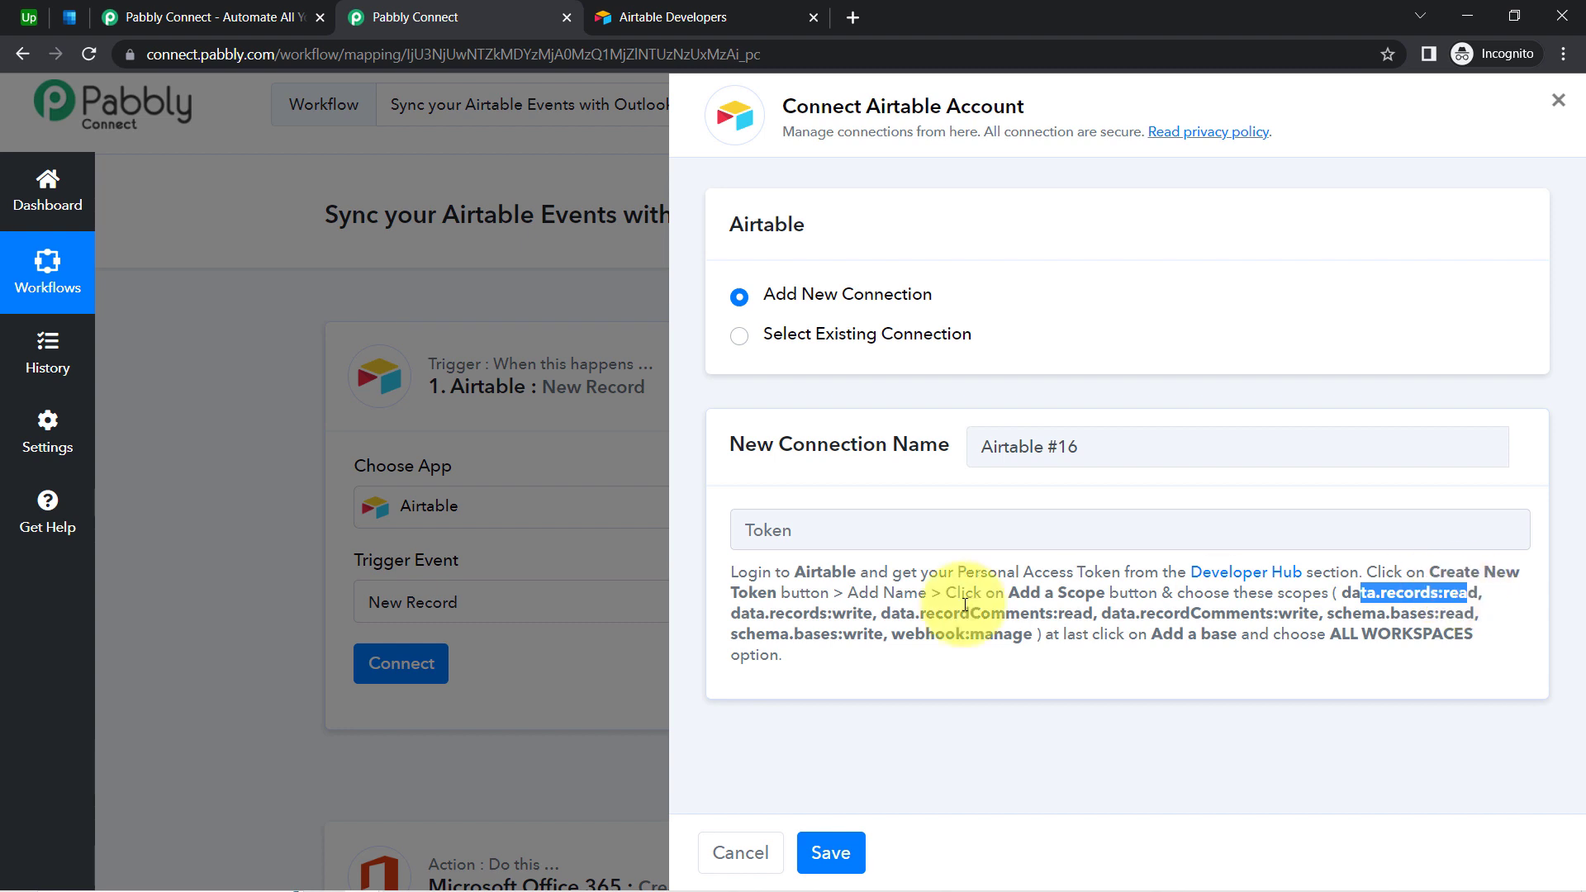
pyautogui.moveTo(756, 614); pyautogui.dragTo(1342, 612)
pyautogui.moveTo(754, 631); pyautogui.dragTo(1052, 630)
# Return to the Airtable token form and add the scopes schema.bases:write, webhook:manage, data.records:write and data.recordComments:write
pyautogui.click(673, 17)
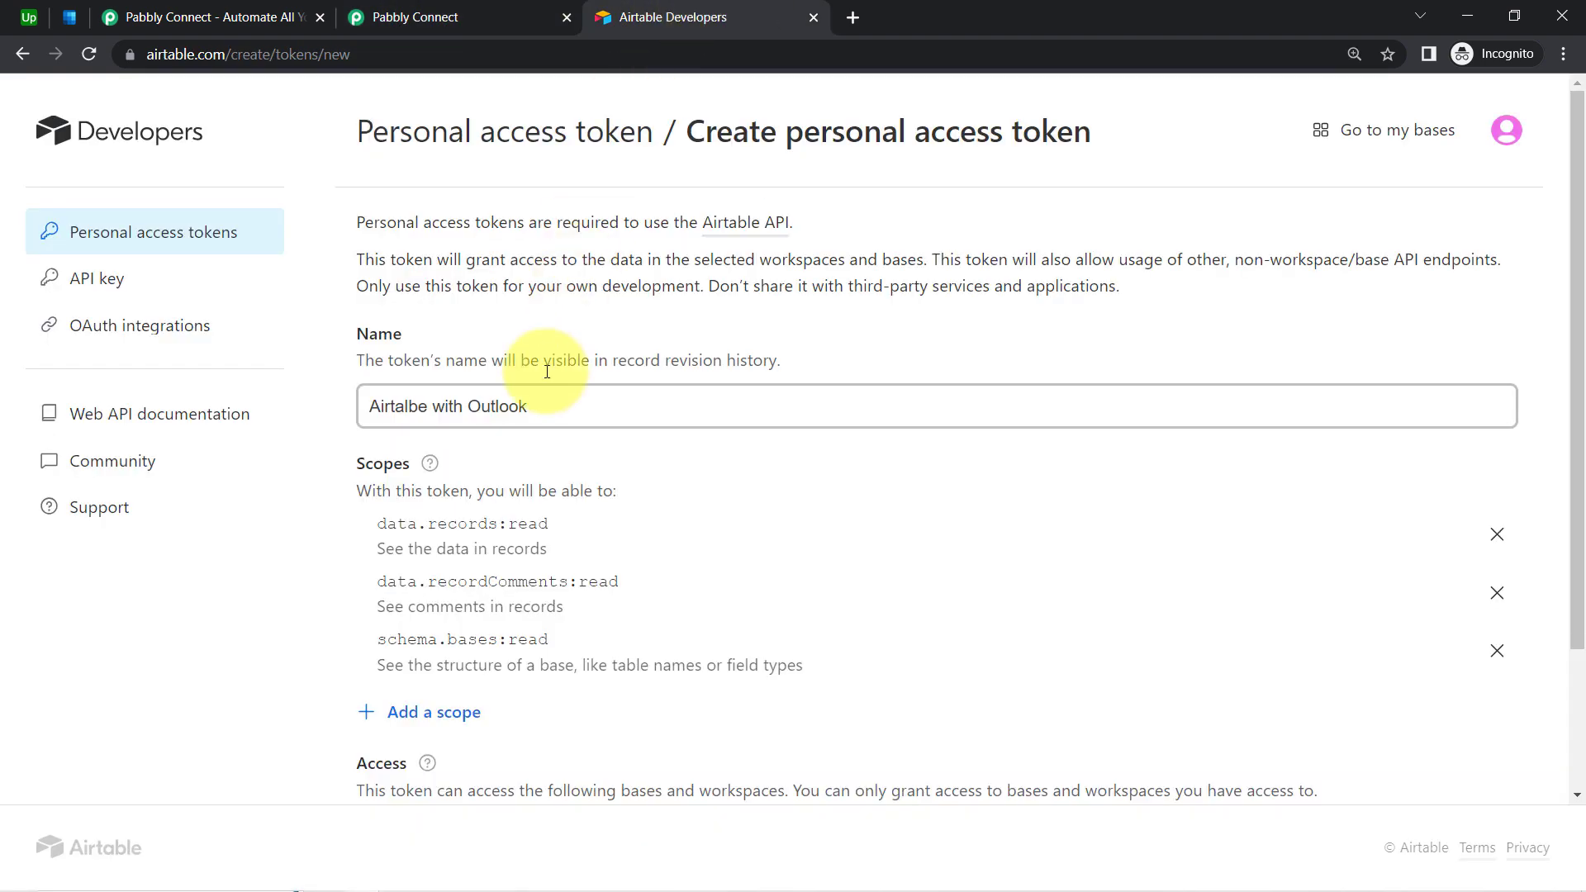
pyautogui.scroll(-2, 460, 462)
pyautogui.click(402, 524)
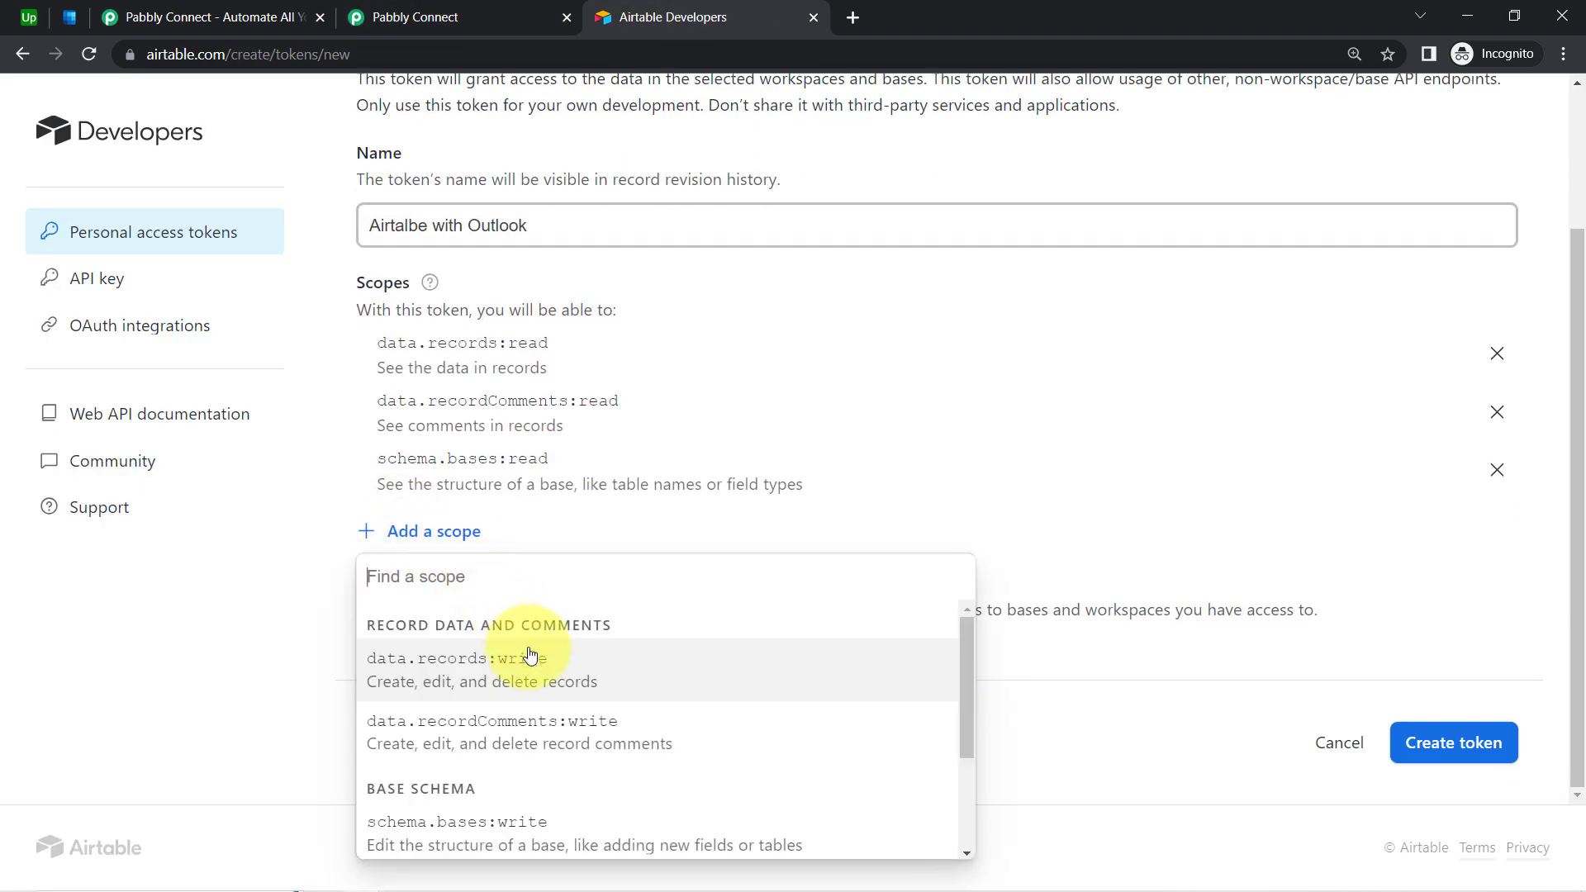
pyautogui.click(477, 820)
pyautogui.scroll(-1, 449, 571)
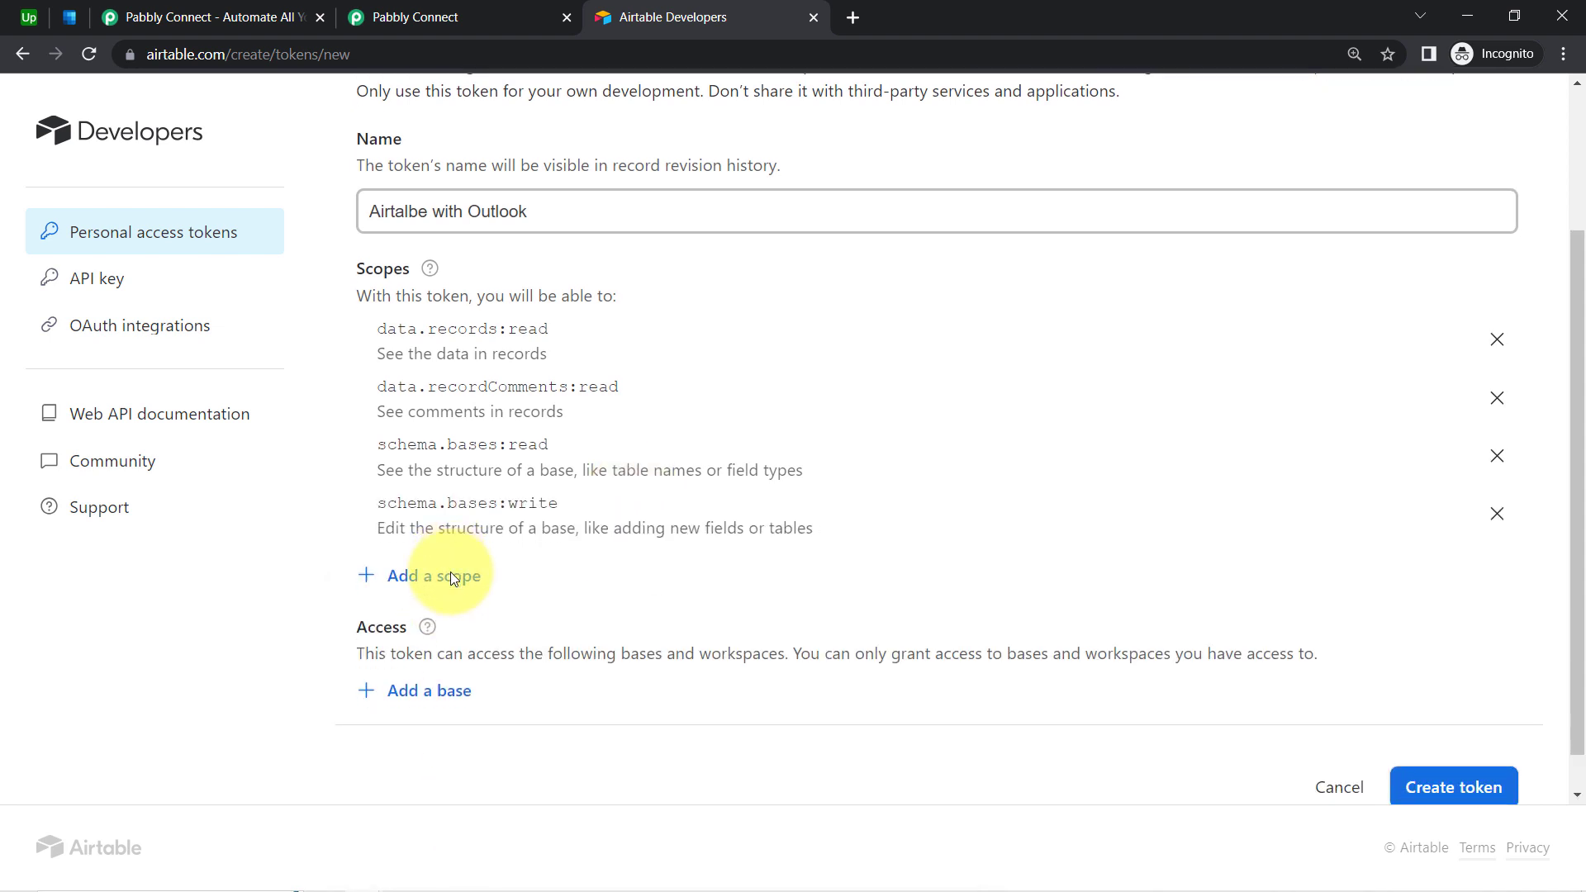
pyautogui.click(439, 532)
pyautogui.click(417, 833)
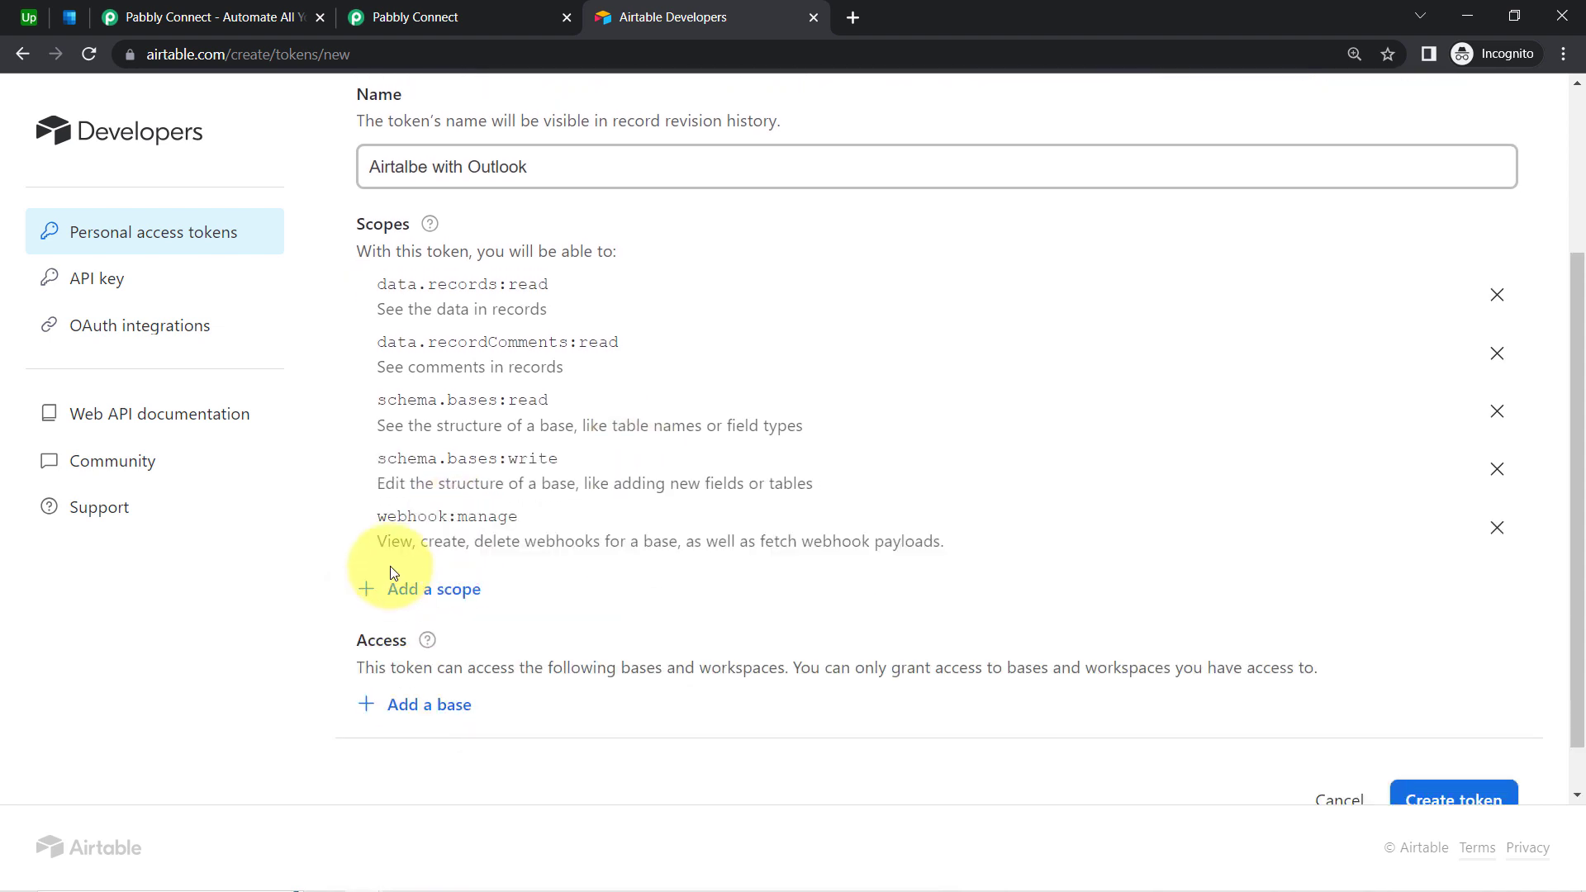
pyautogui.click(424, 591)
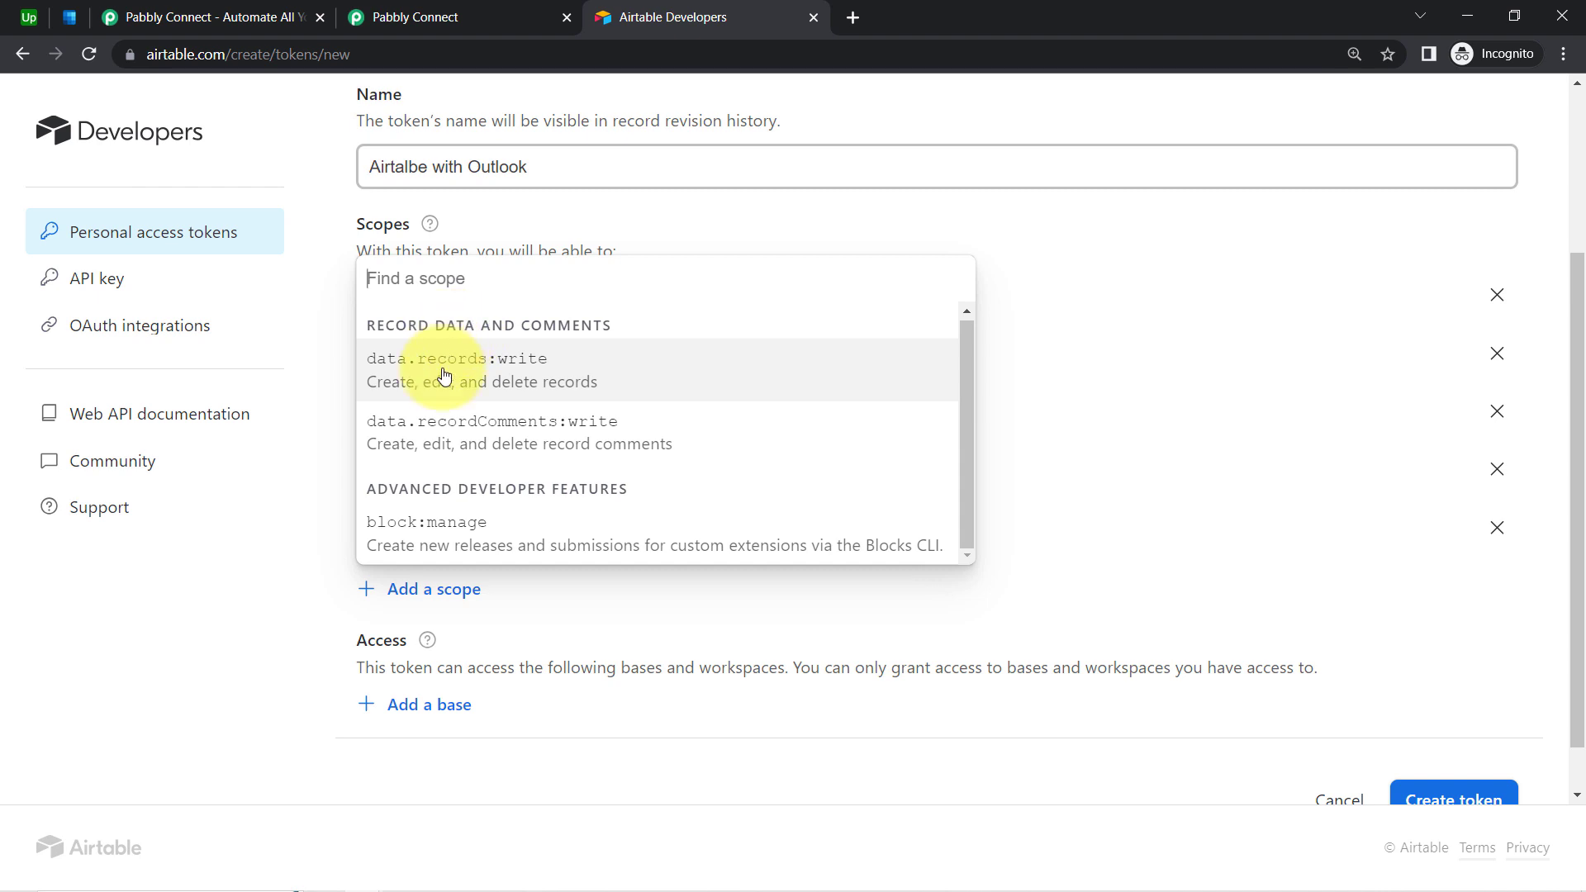
pyautogui.click(443, 374)
pyautogui.click(413, 648)
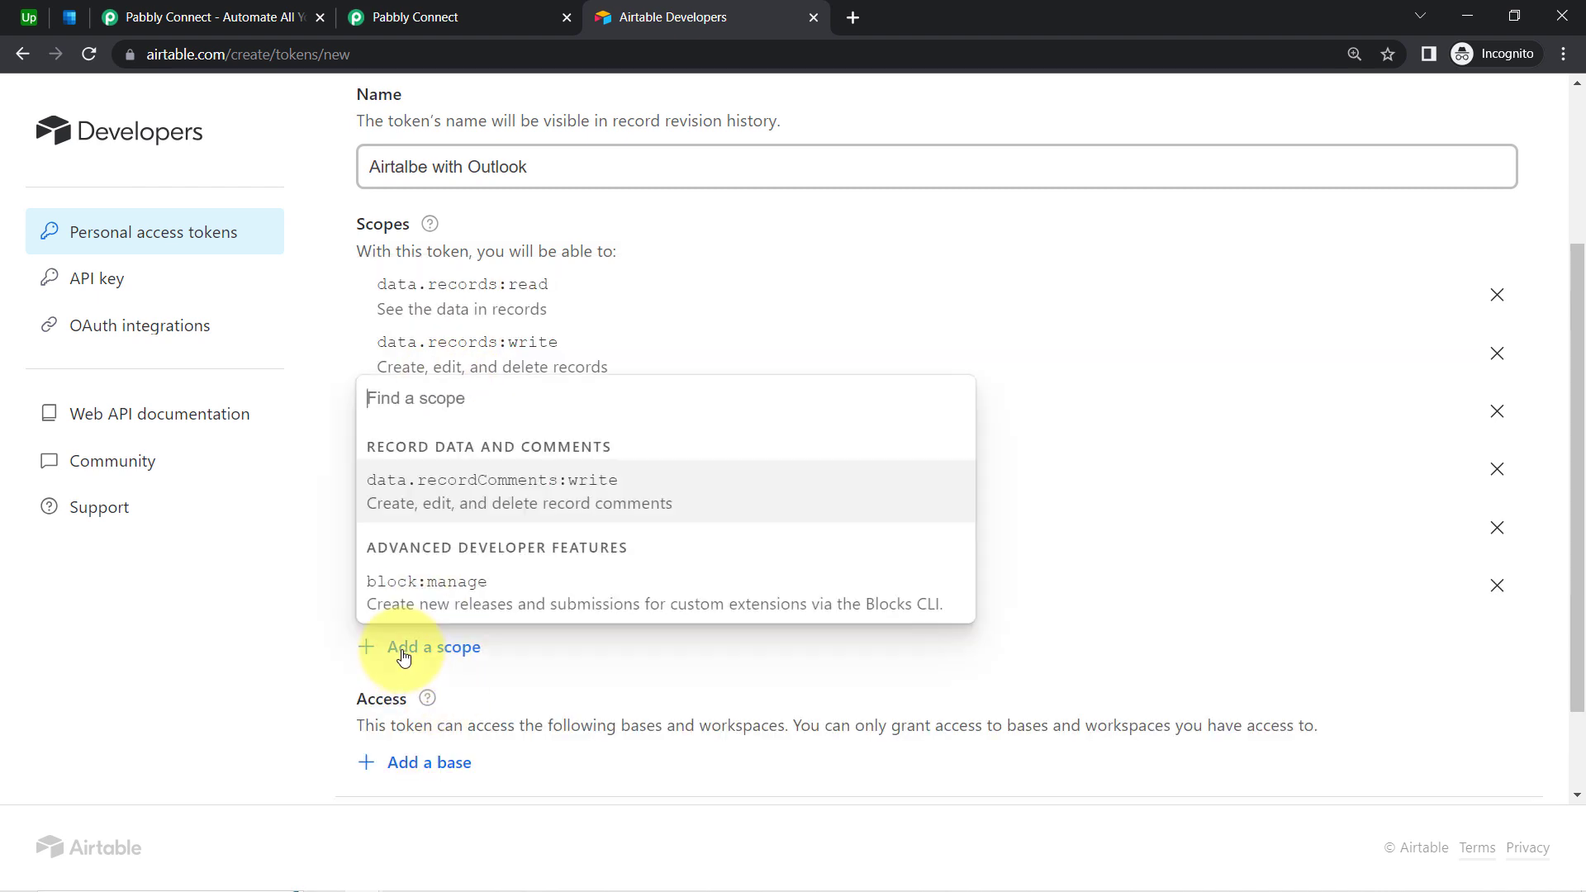
pyautogui.click(465, 489)
# Grant the token access to all current and future bases in all workspaces and create it
pyautogui.scroll(-2, 424, 570)
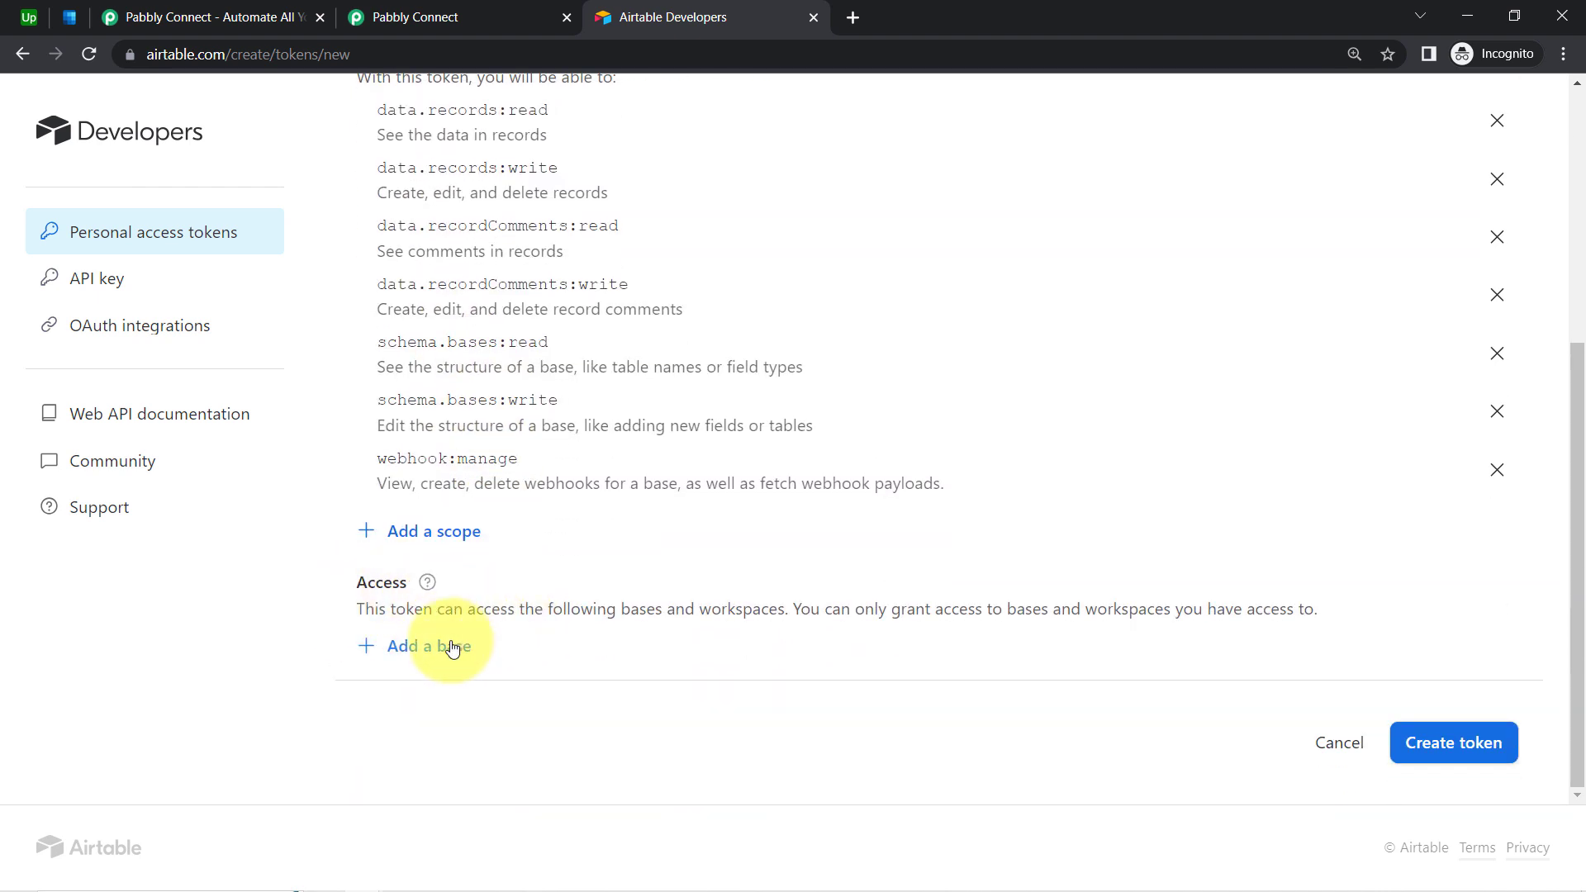
pyautogui.click(452, 648)
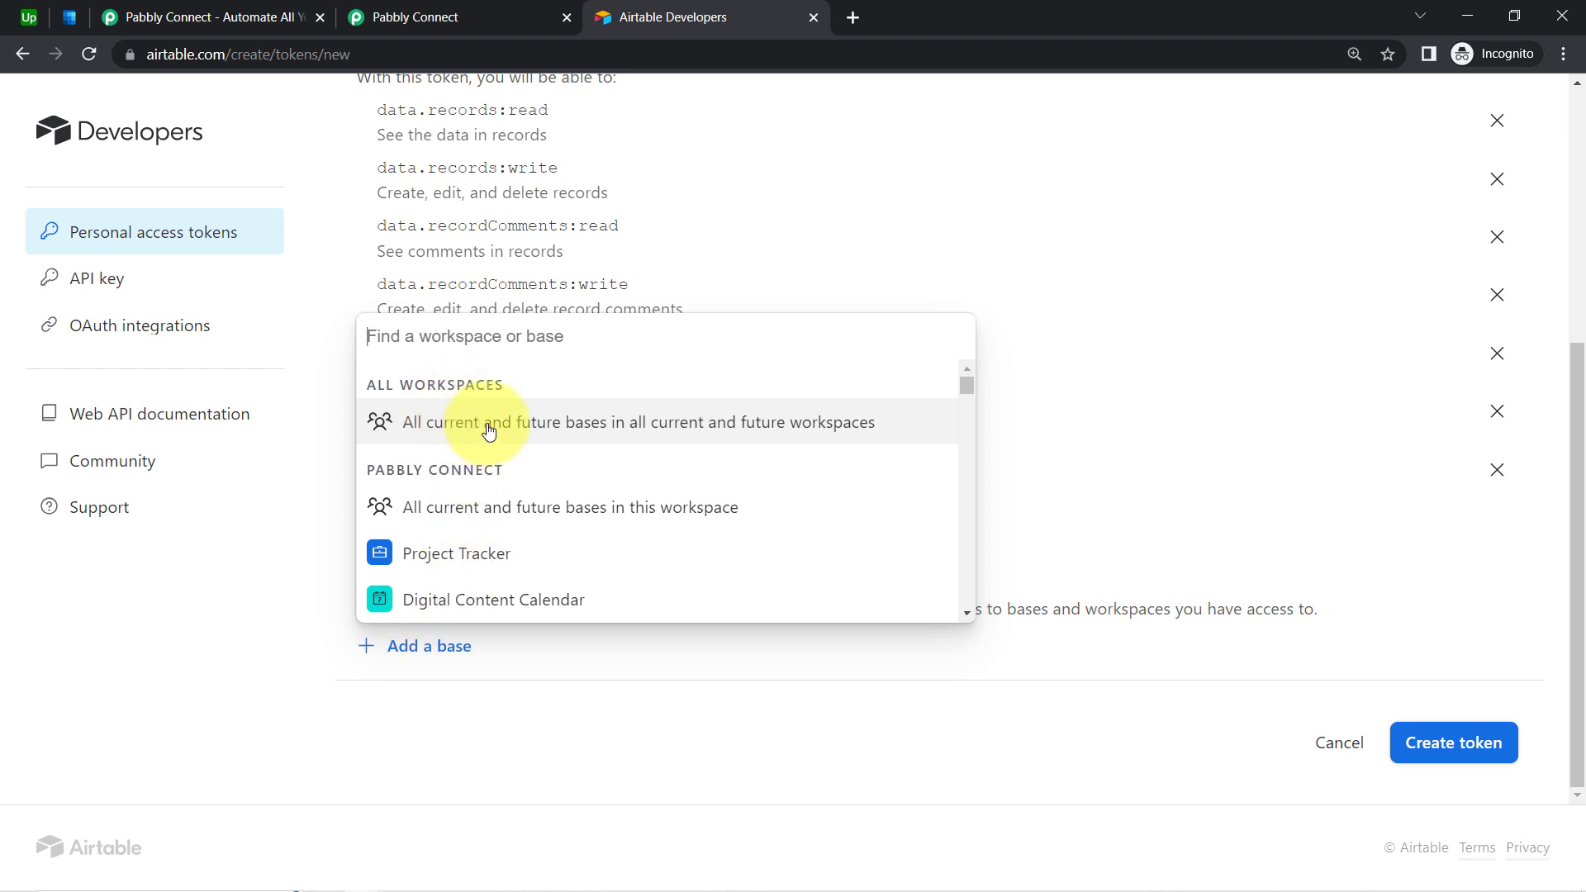
pyautogui.click(592, 438)
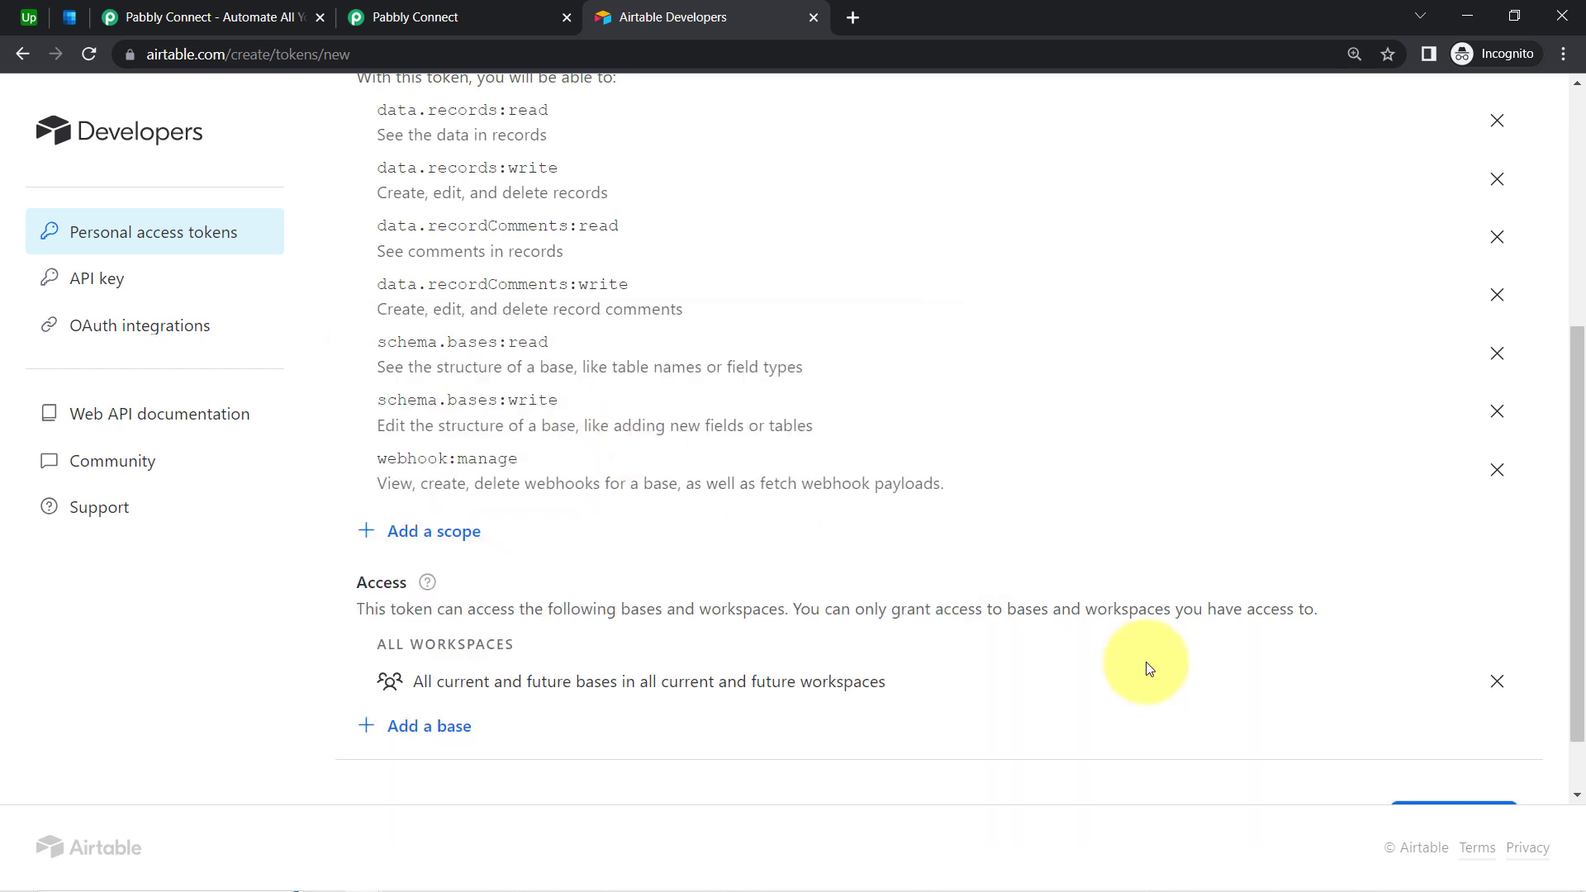
pyautogui.scroll(-1, 1404, 702)
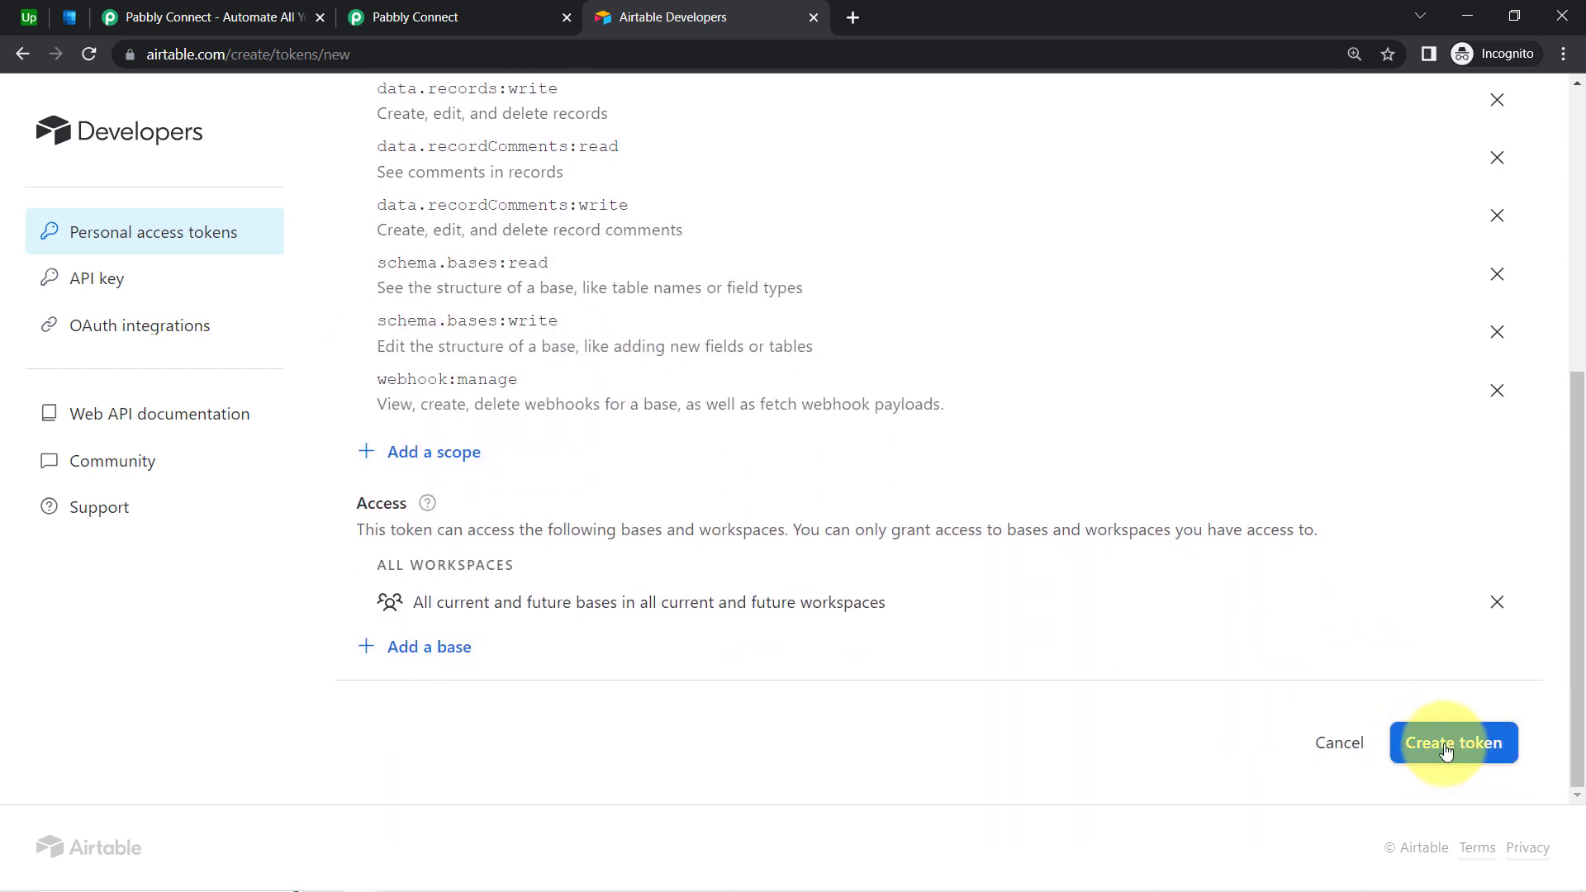
pyautogui.click(1460, 742)
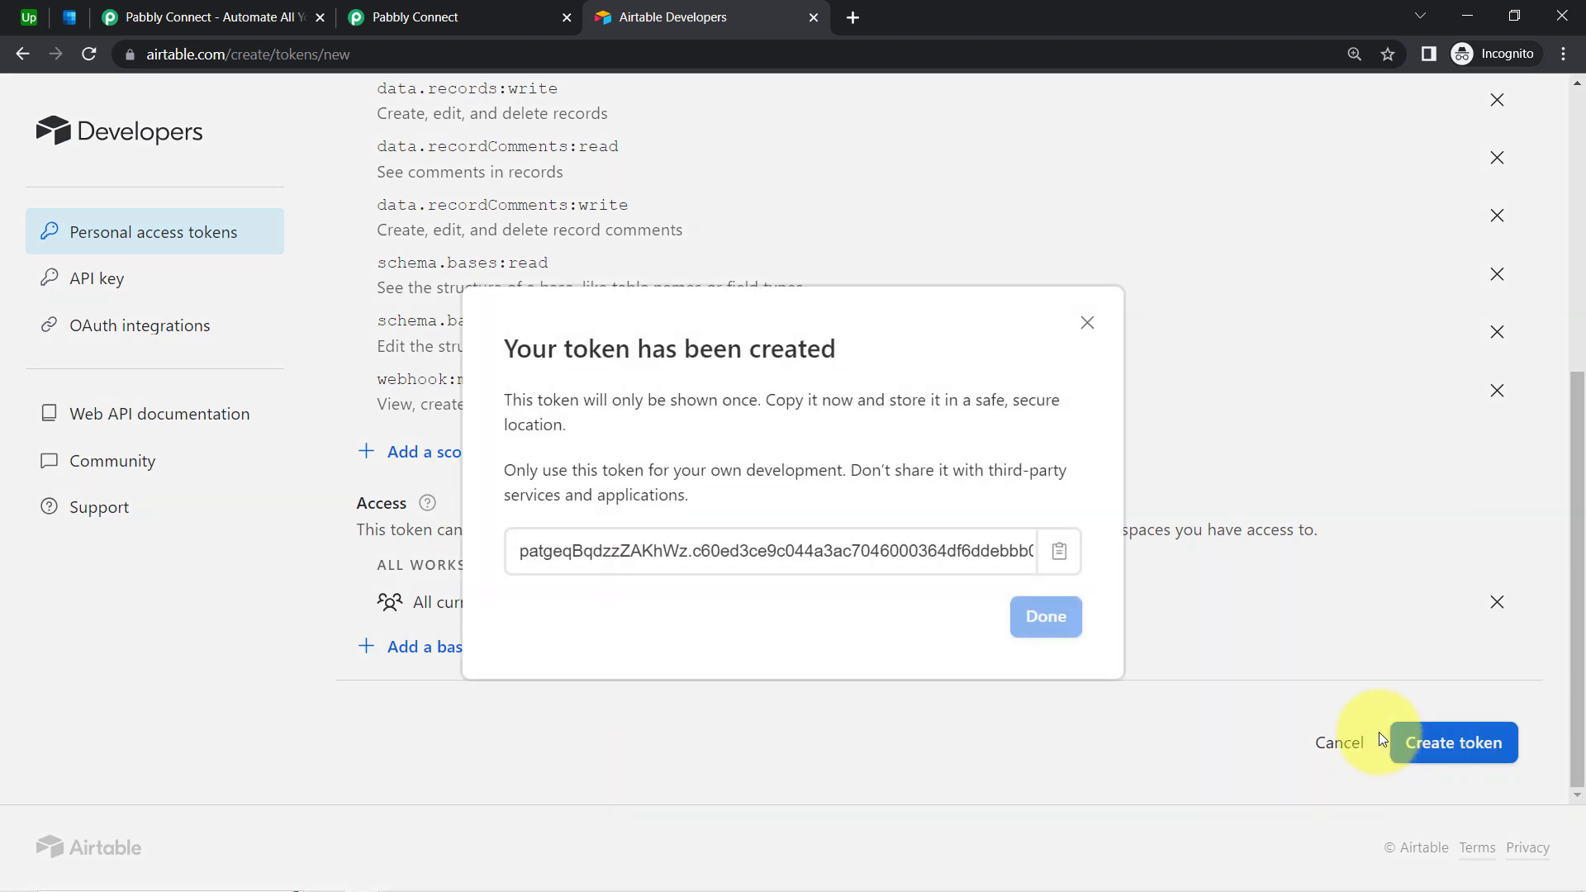
# Copy the new Airtable access token, paste it into the Token field of the Pabbly Connect connection and save the connection
pyautogui.click(1059, 553)
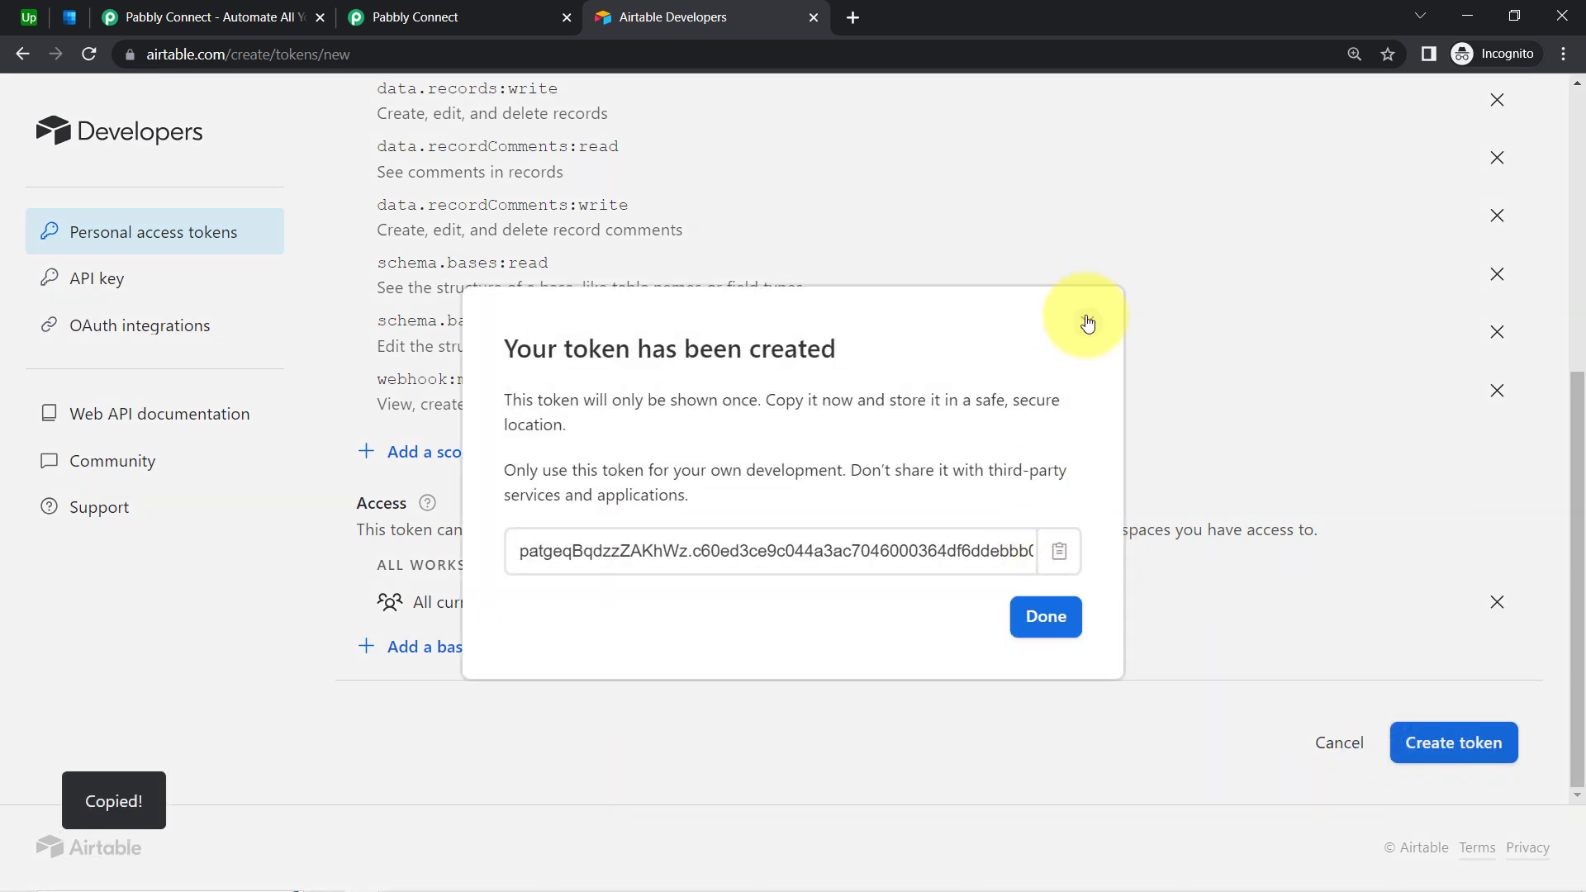
pyautogui.click(1087, 323)
pyautogui.click(443, 10)
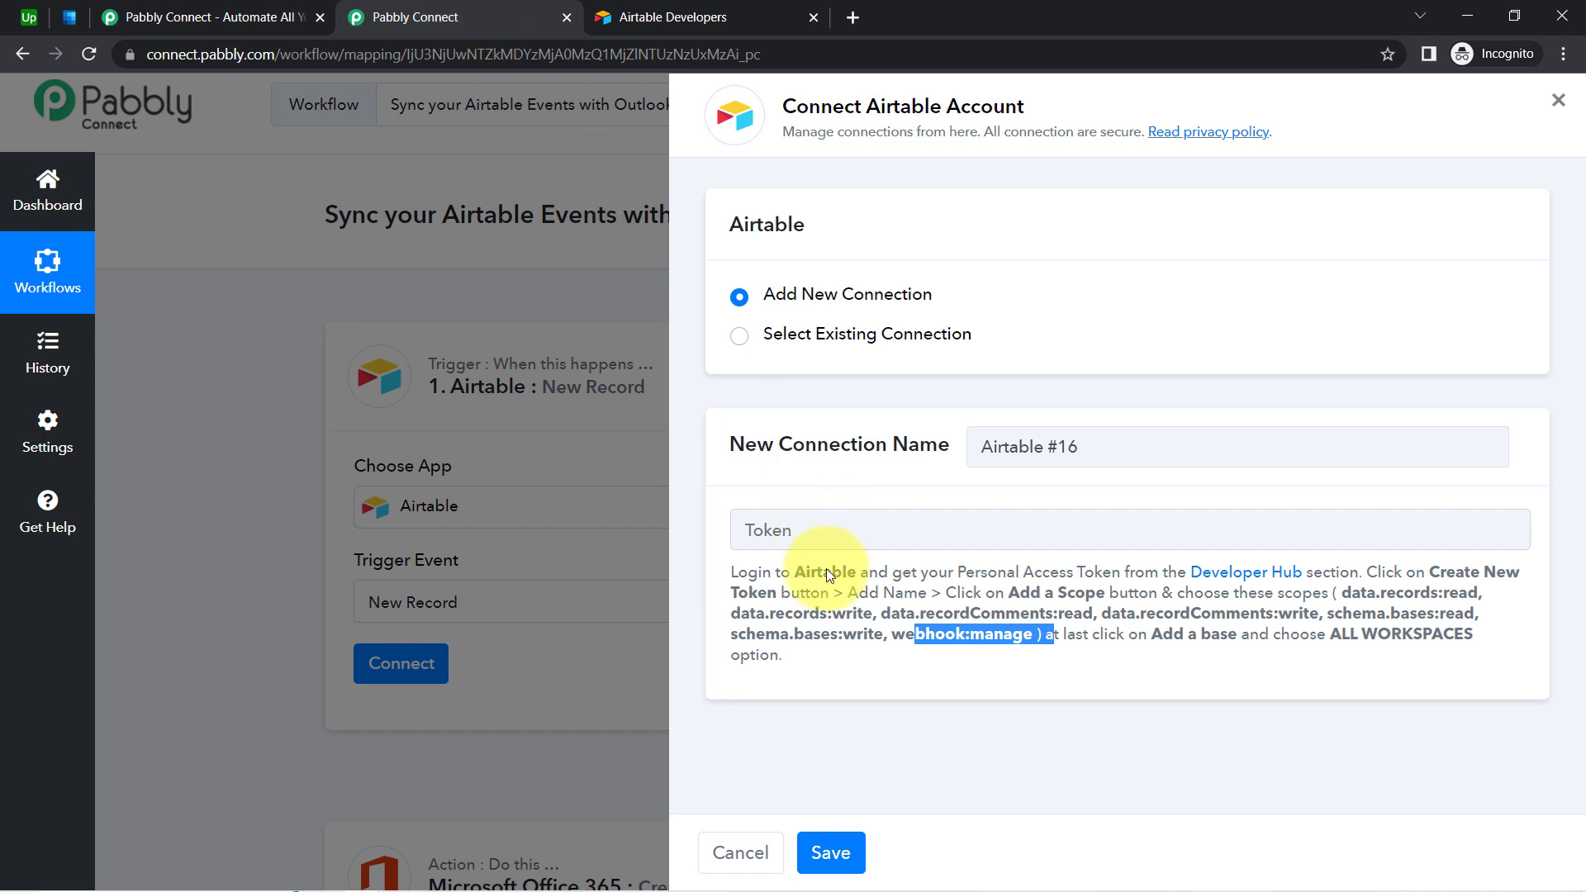
pyautogui.click(791, 515)
pyautogui.hotkey('ctrl', 'v')
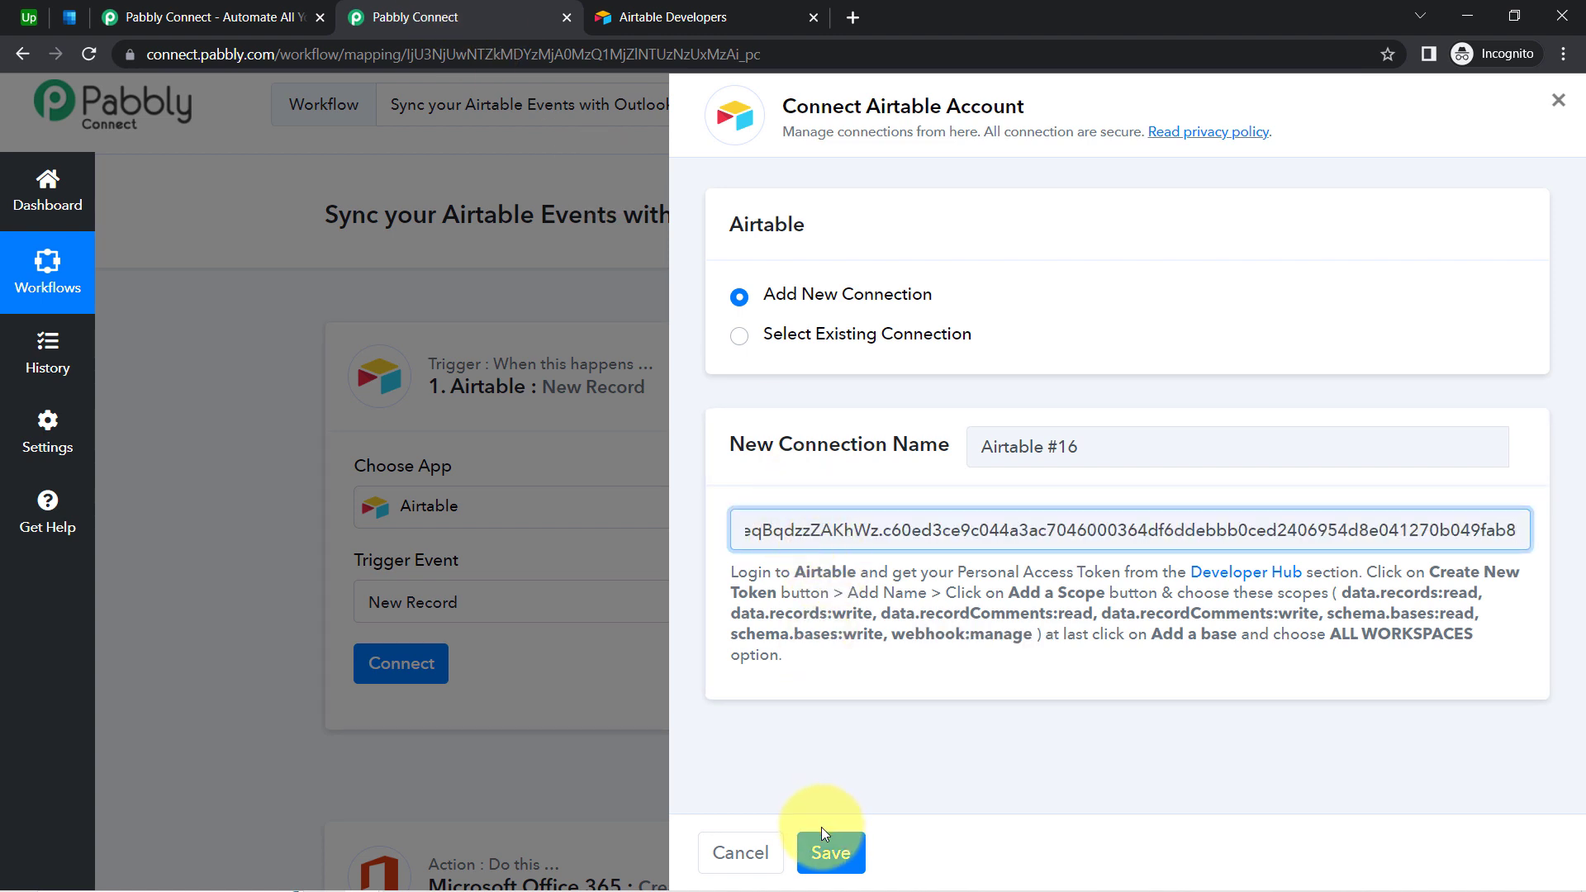
pyautogui.click(818, 852)
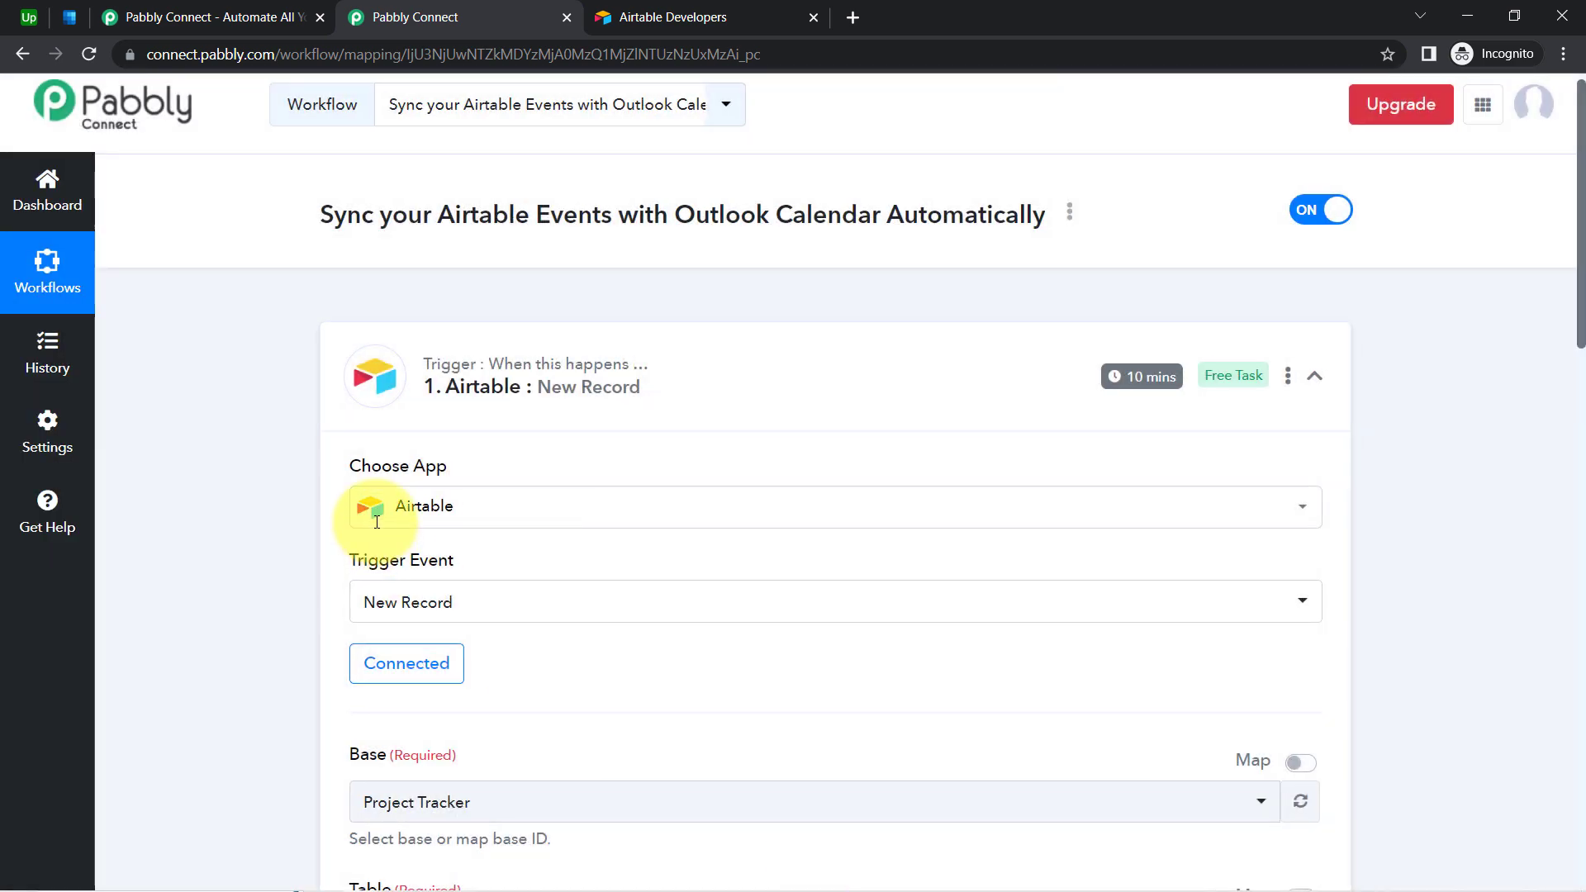
# Check the base's name in Airtable and set the trigger's Base to Upcoming Events & Meetings
pyautogui.moveTo(1581, 342); pyautogui.dragTo(1579, 475)
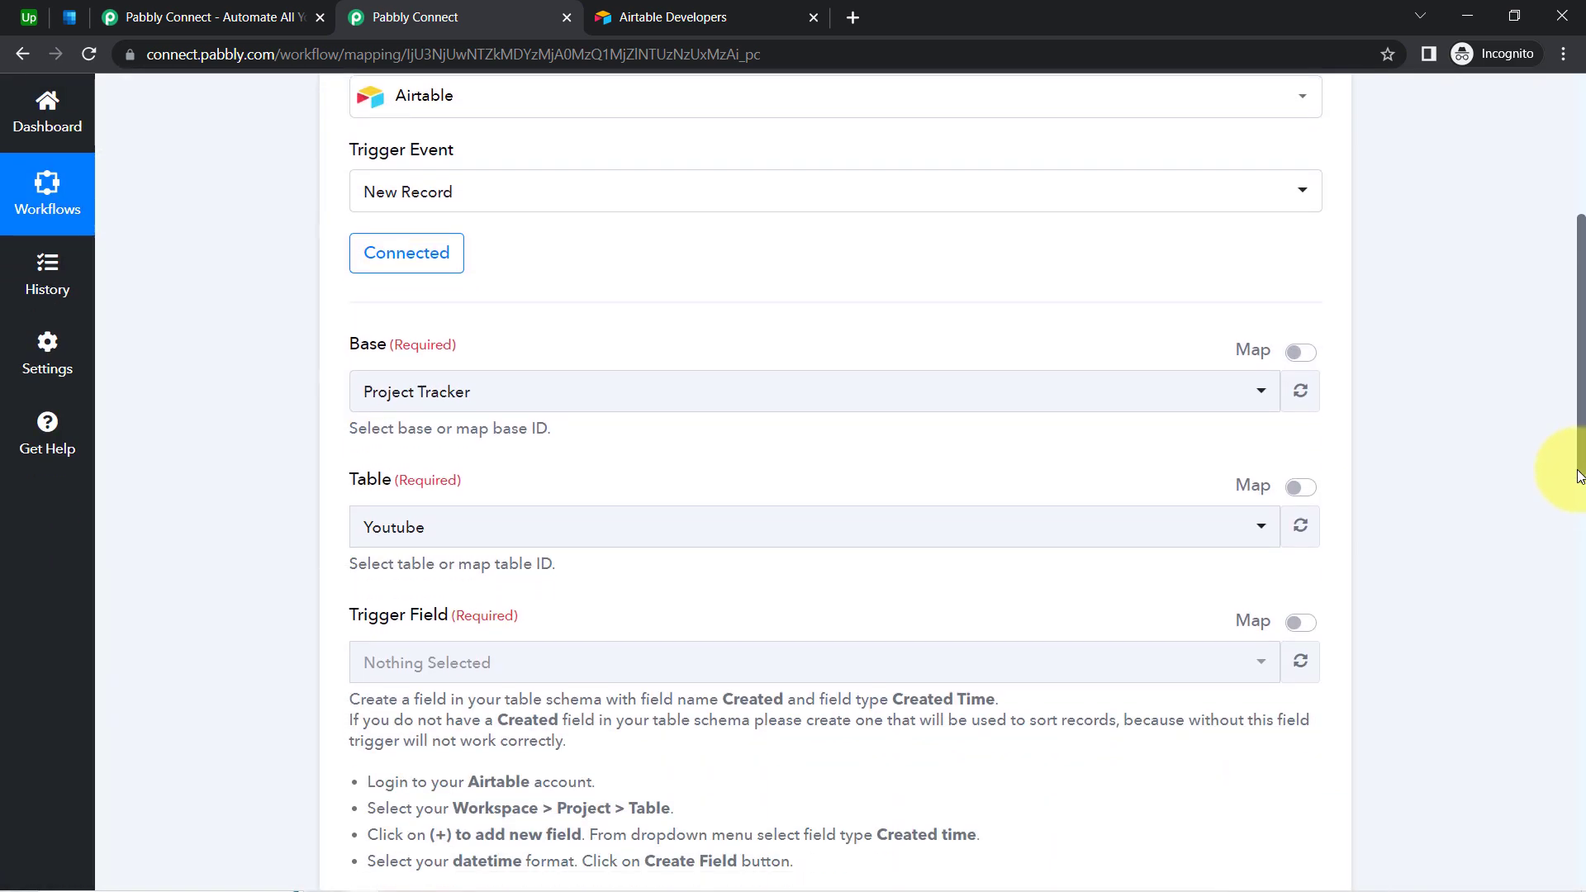
pyautogui.click(372, 394)
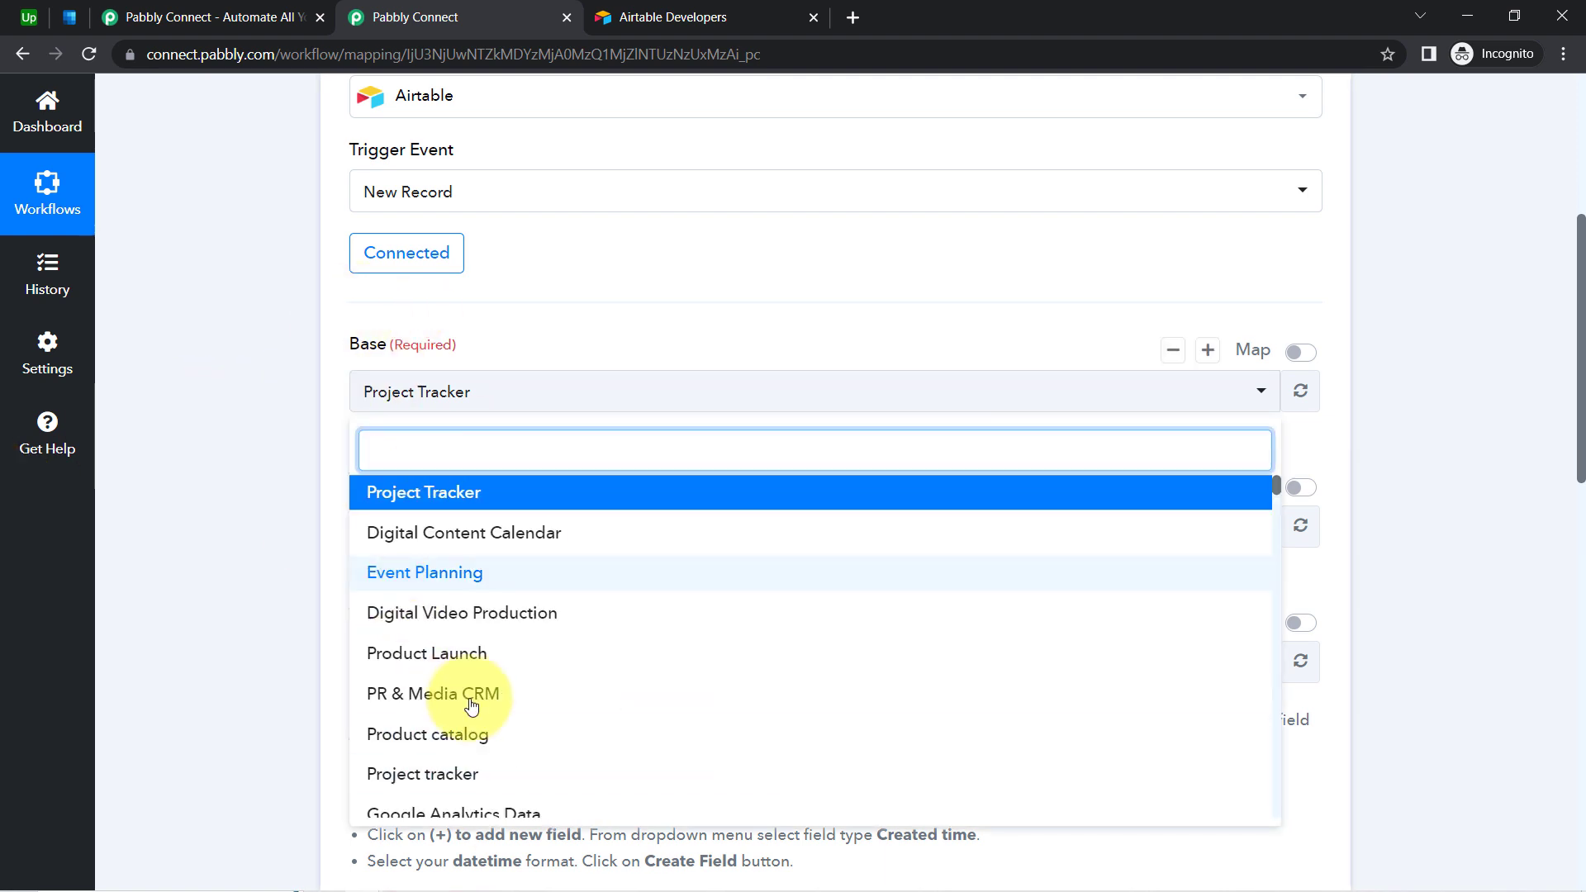
pyautogui.click(20, 25)
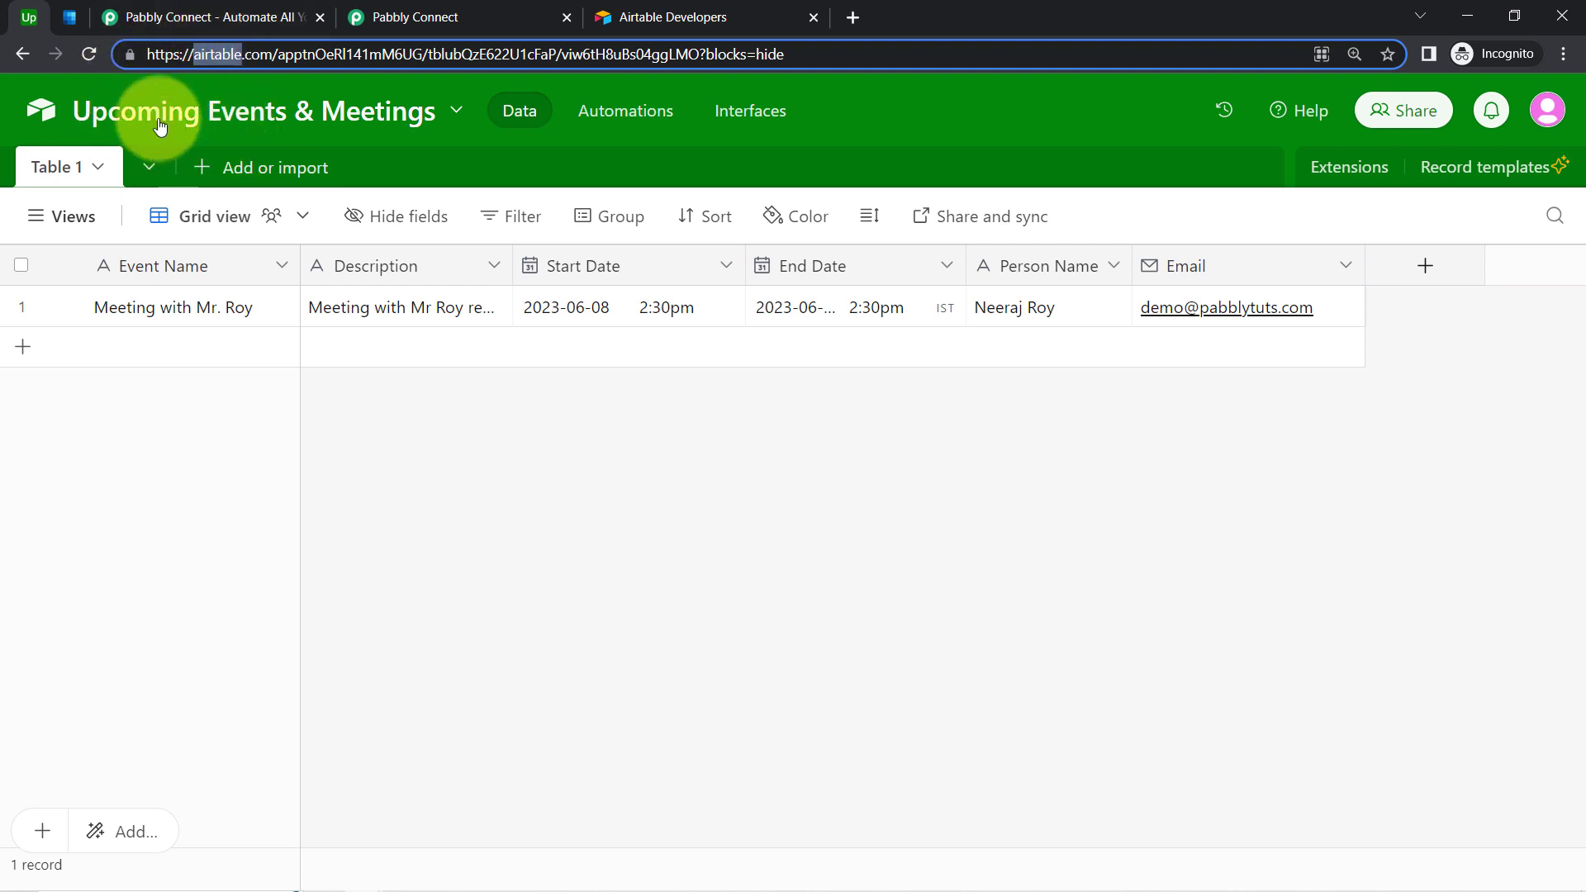
pyautogui.click(416, 16)
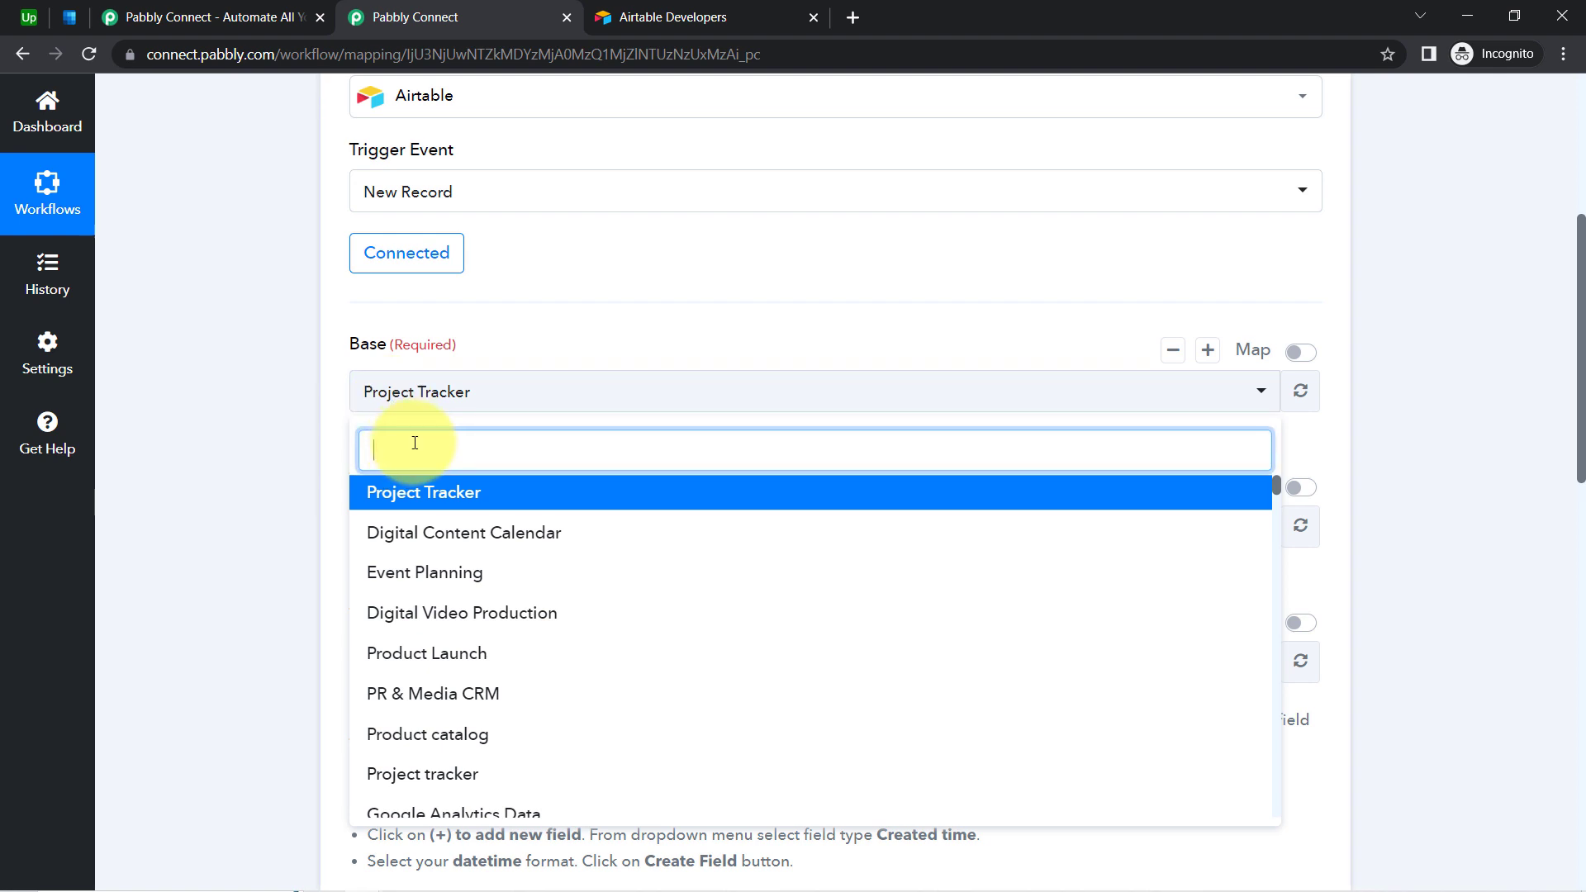
pyautogui.write('upc')
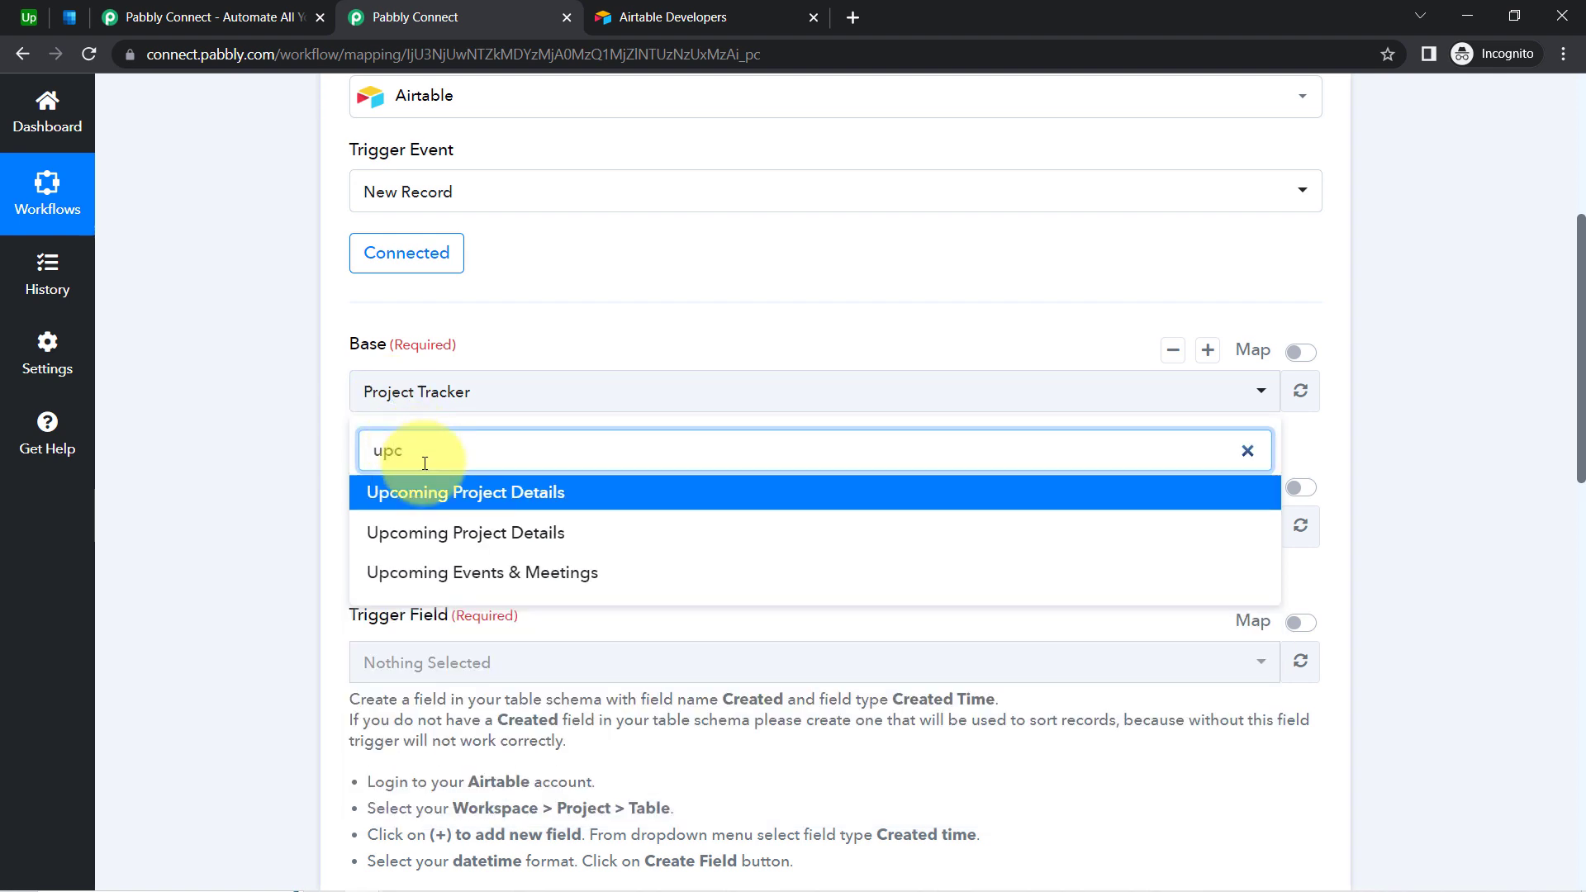
pyautogui.click(447, 582)
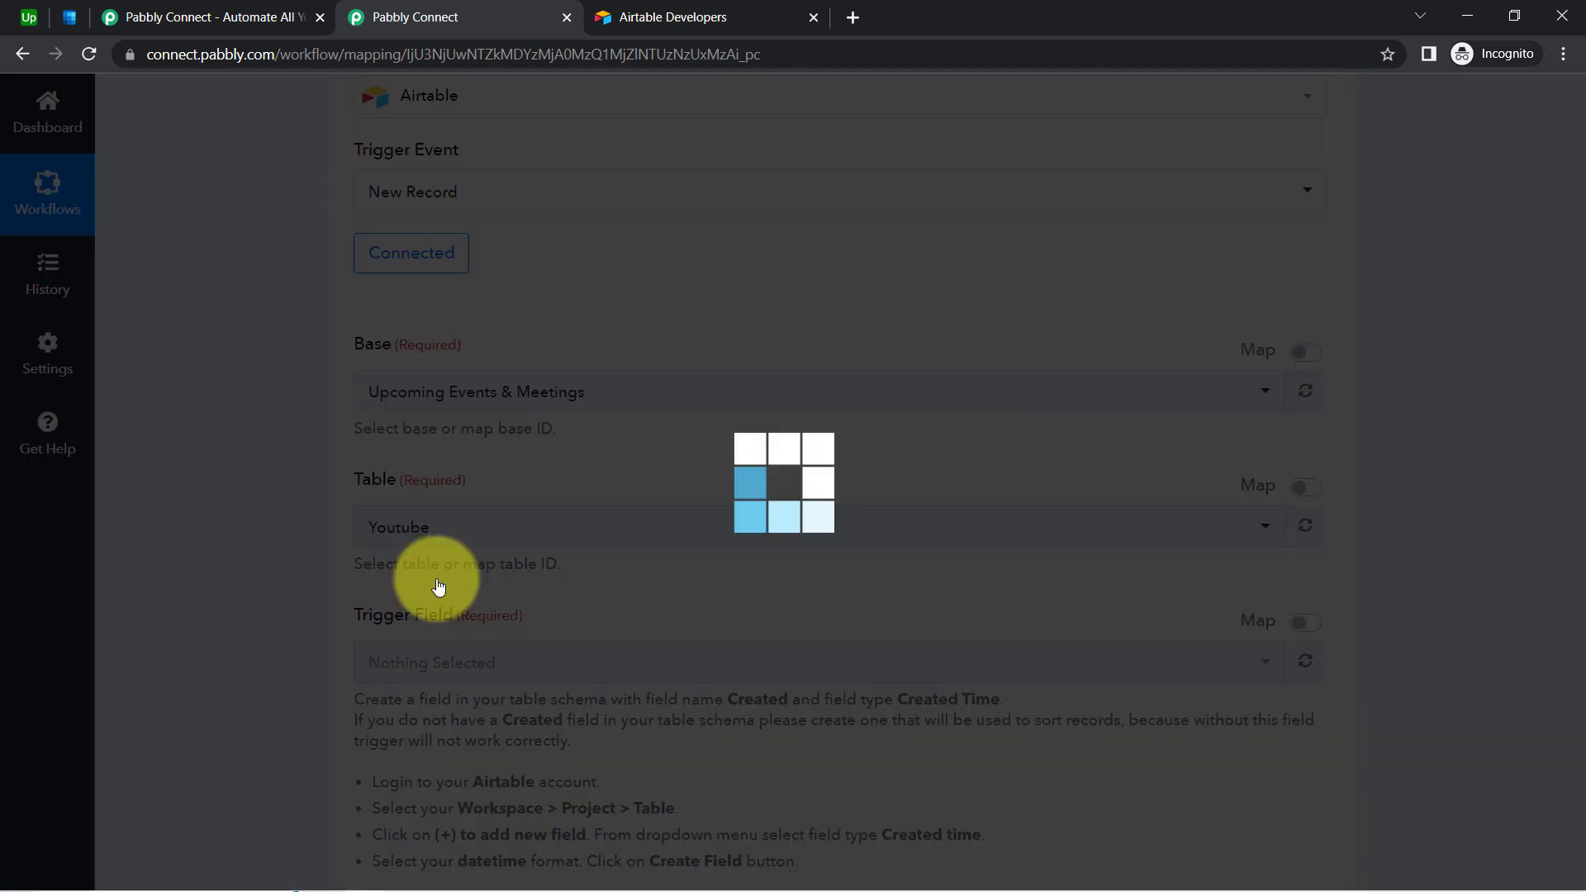
# Compare the trigger's table with the one in the Airtable base and read the Trigger Field instructions
pyautogui.click(19, 15)
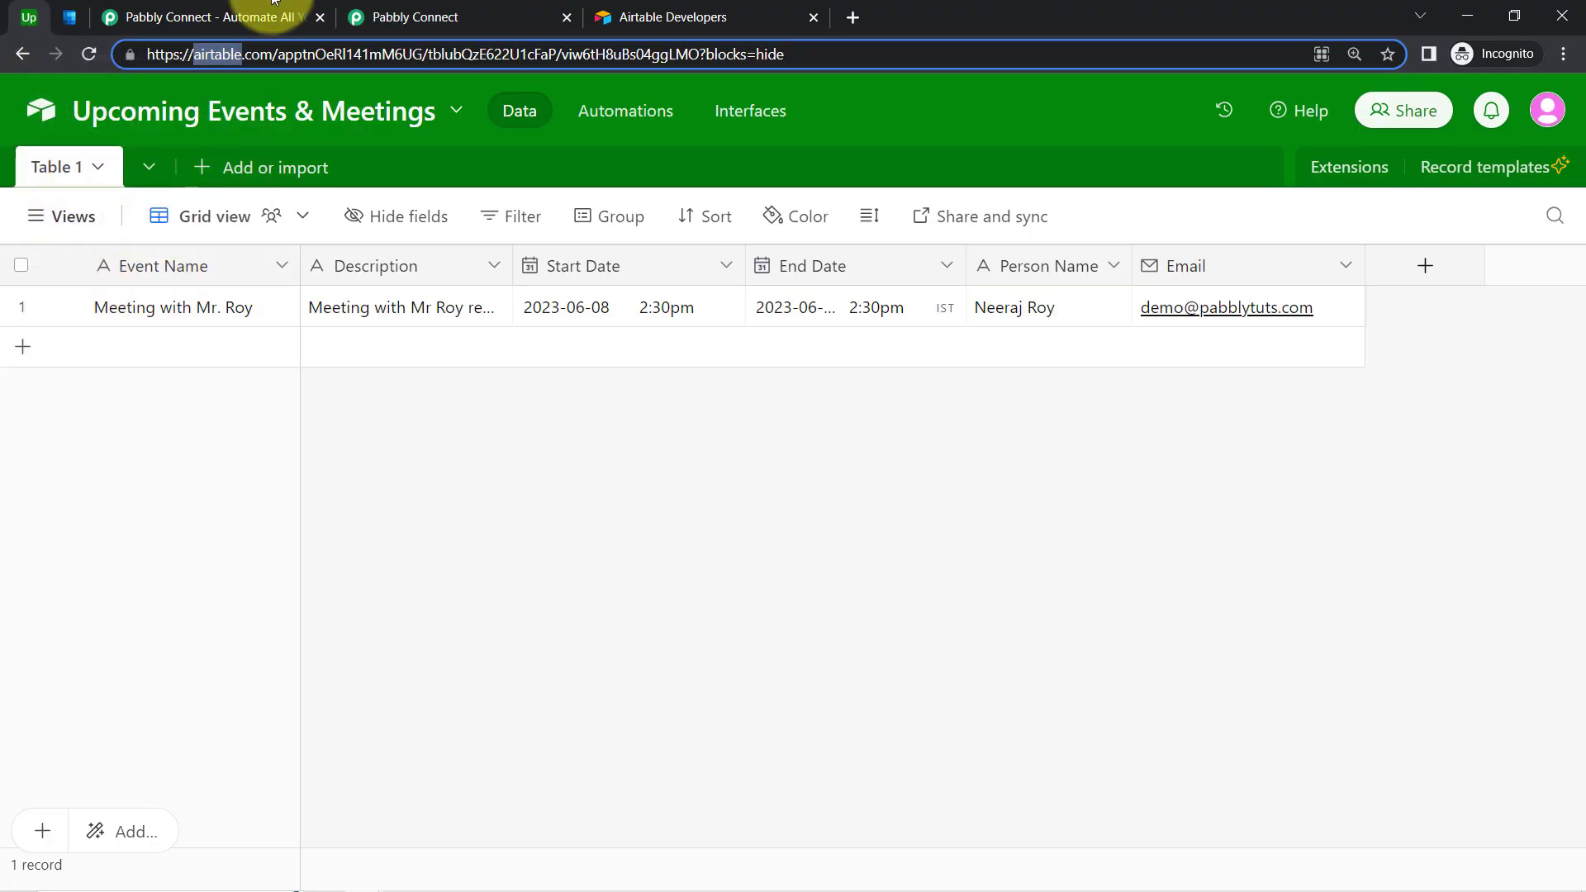
pyautogui.click(394, 16)
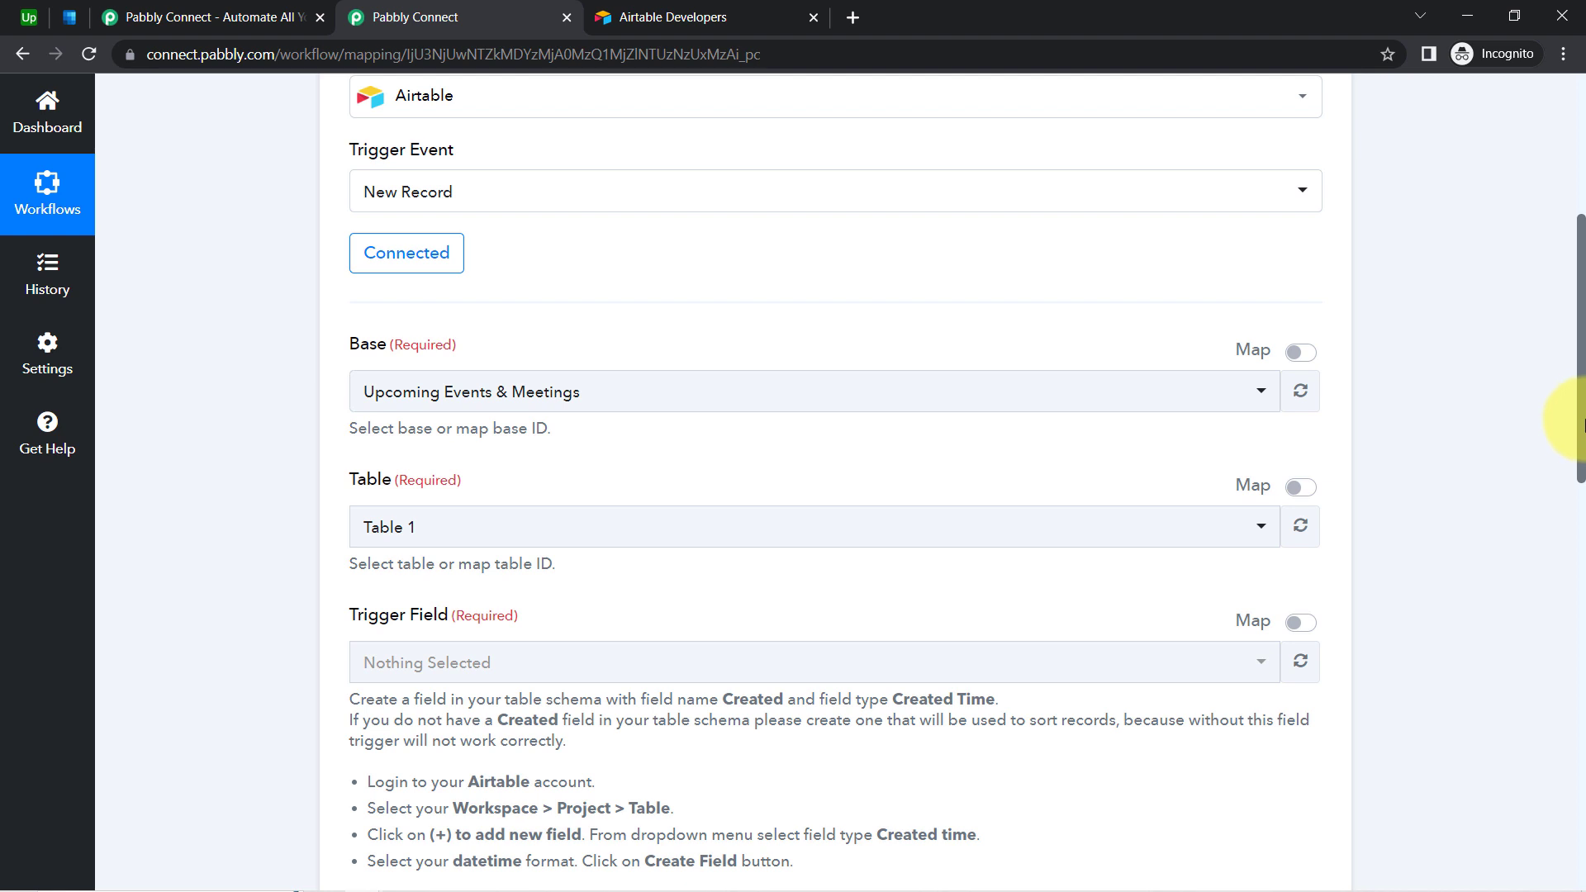
pyautogui.moveTo(1582, 426); pyautogui.dragTo(1582, 499)
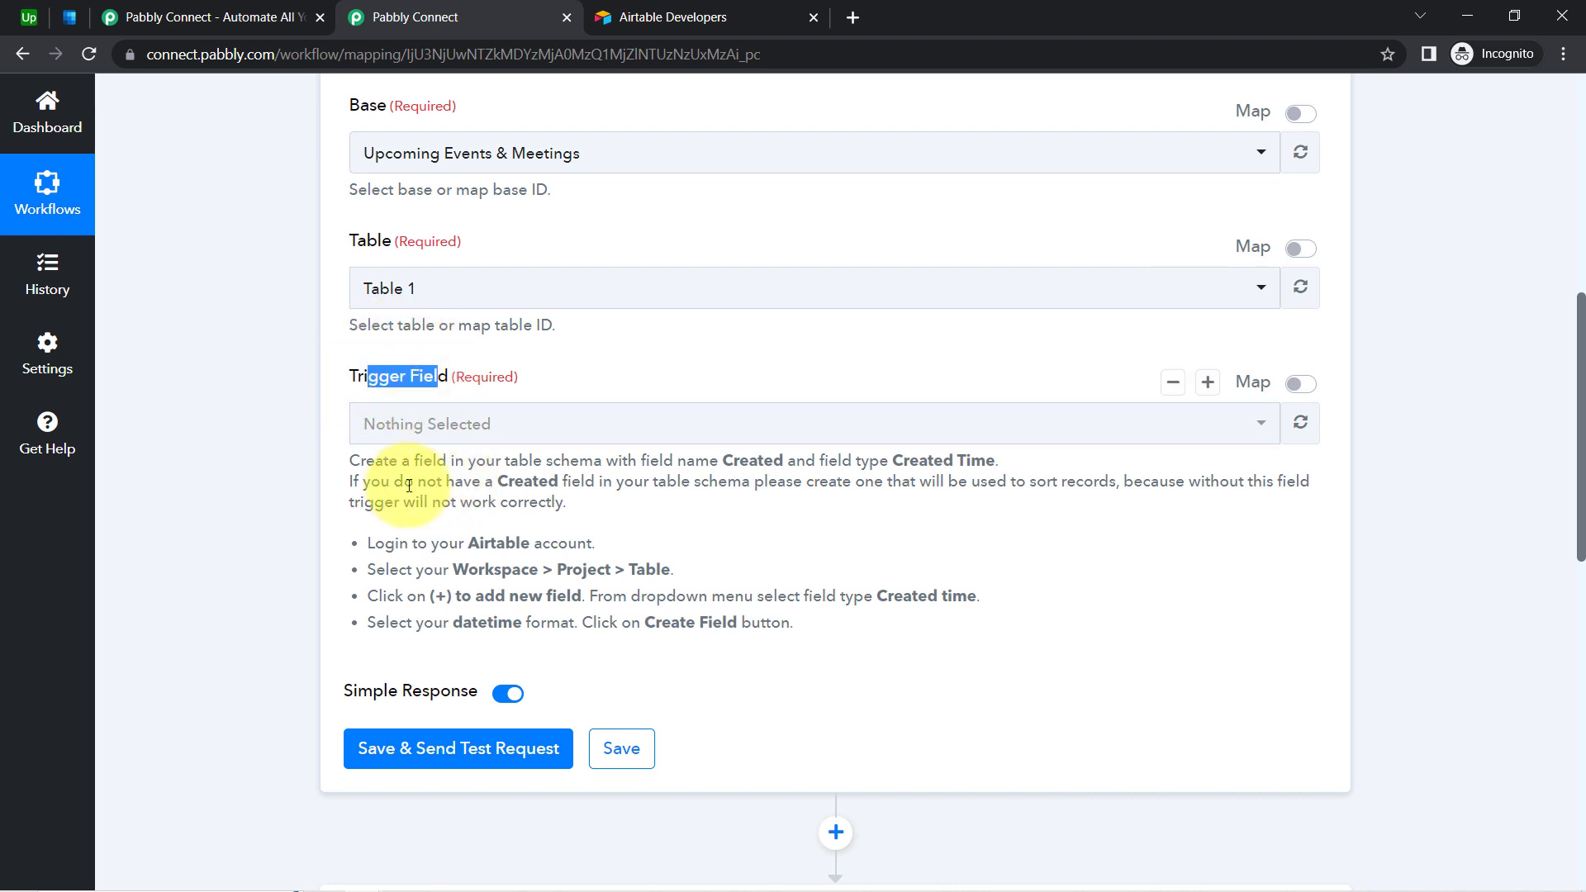
pyautogui.moveTo(365, 468); pyautogui.dragTo(781, 625)
# Start a new field named Created in Airtable's Table 1 and check the required field type in the Pabbly Connect instructions
pyautogui.click(29, 16)
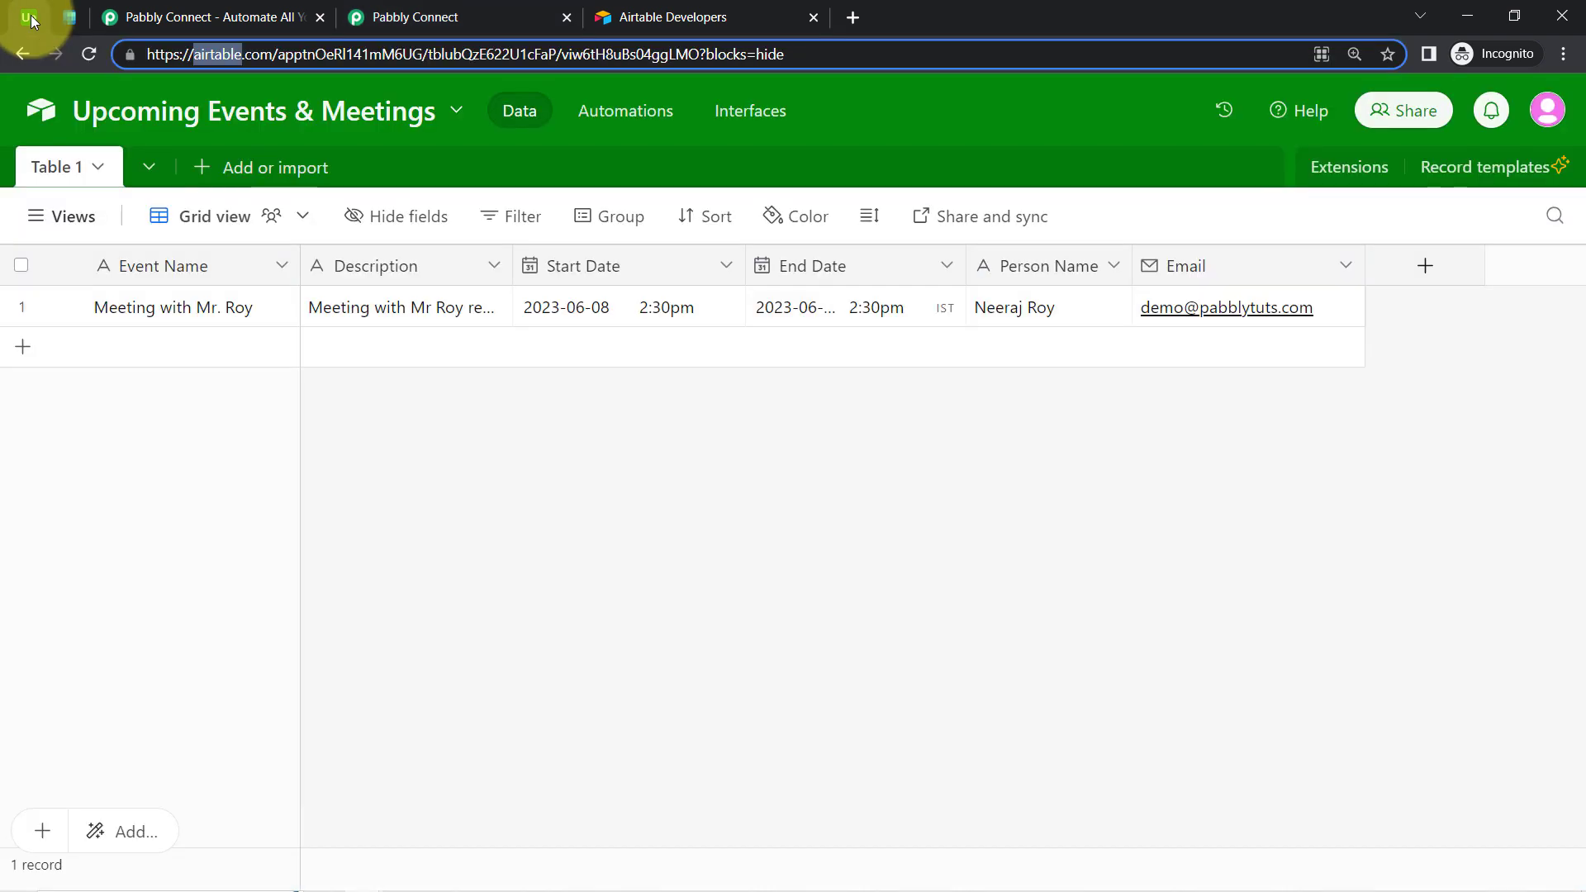
pyautogui.click(1422, 284)
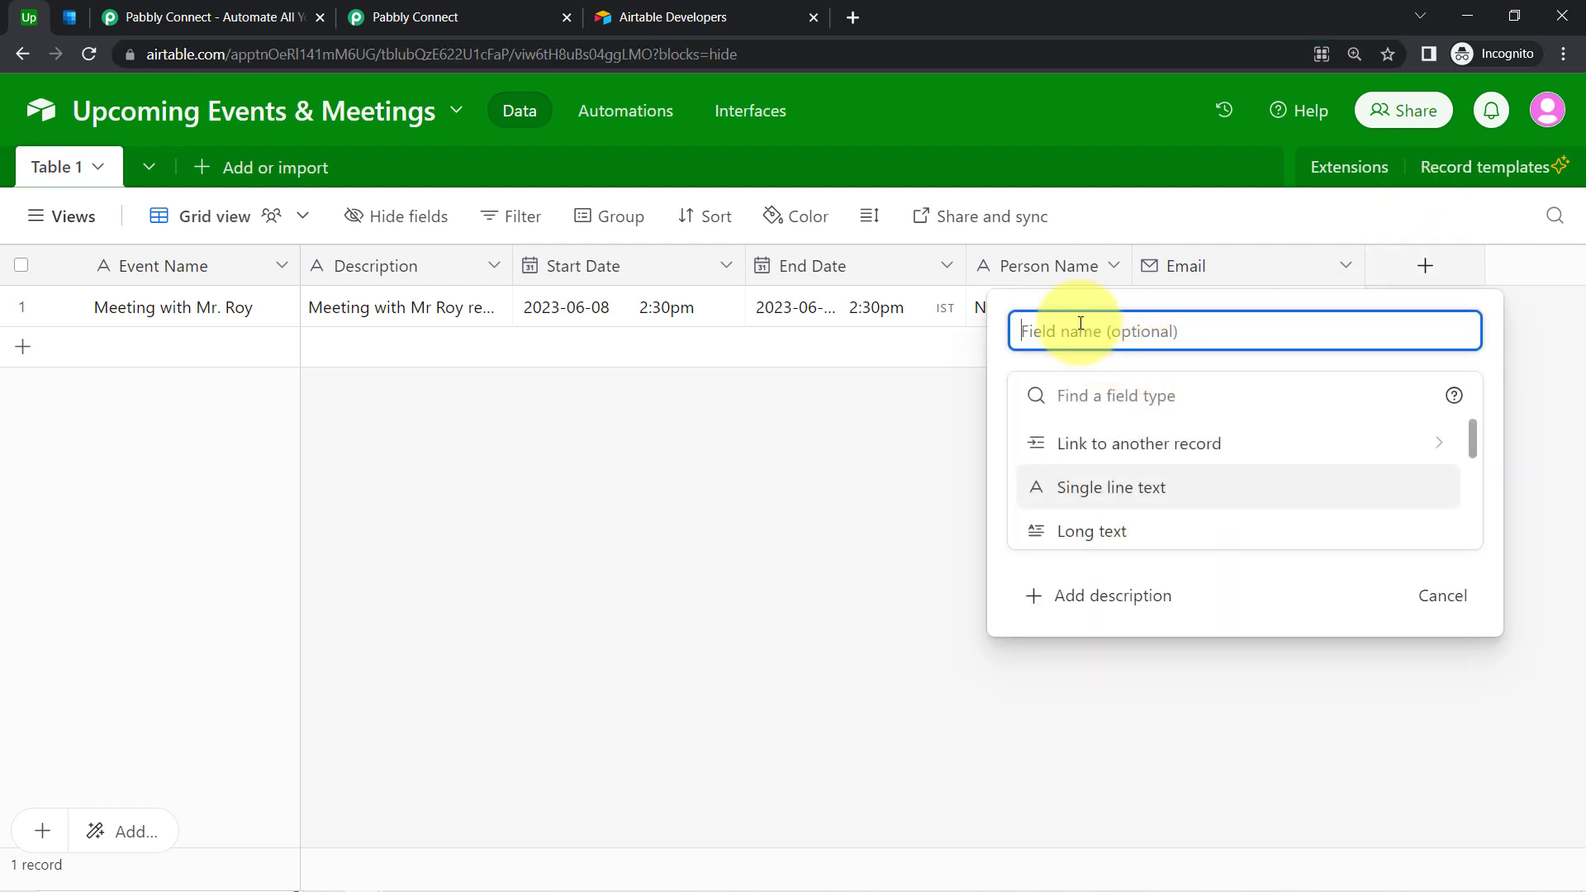
pyautogui.write('Created')
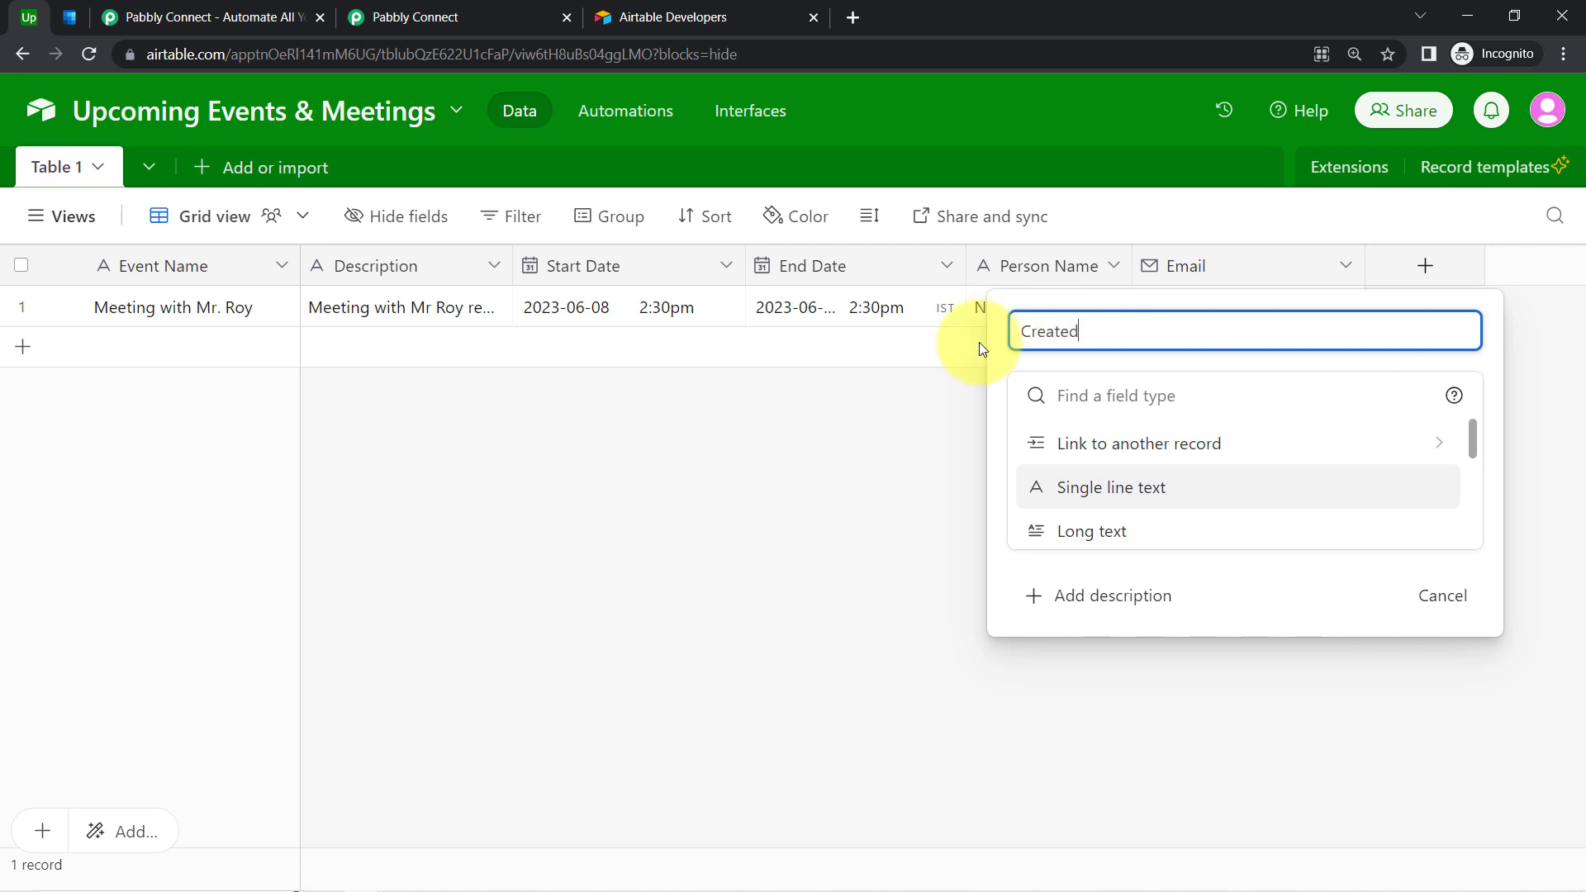
pyautogui.click(400, 16)
pyautogui.click(745, 506)
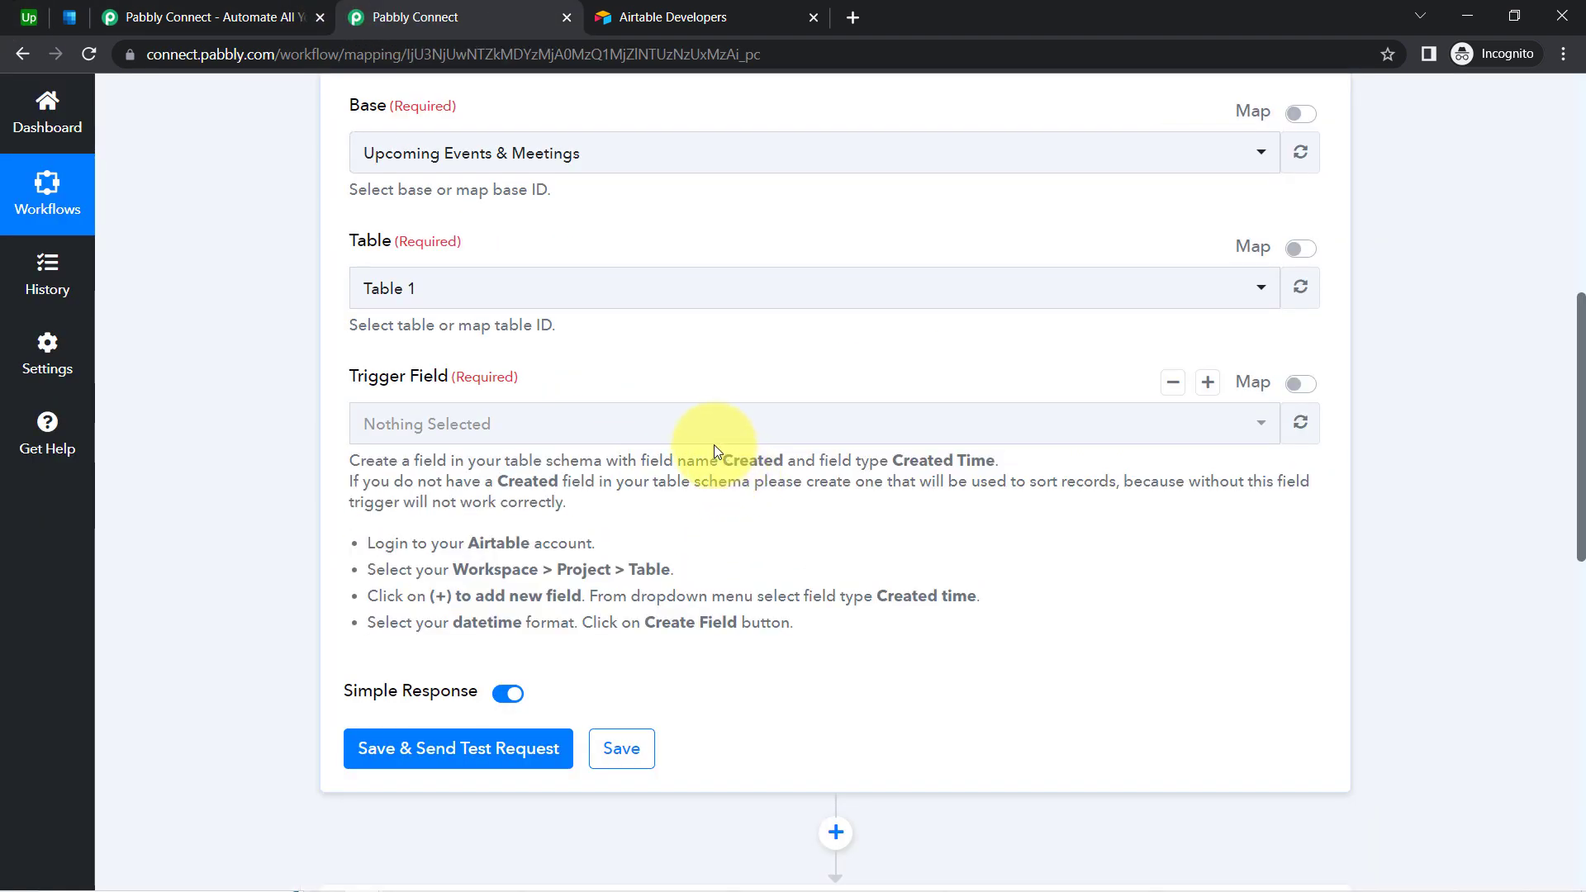
pyautogui.moveTo(697, 462); pyautogui.dragTo(1025, 473)
# Back in Airtable, set the new field's type to Created time and create the field
pyautogui.click(32, 18)
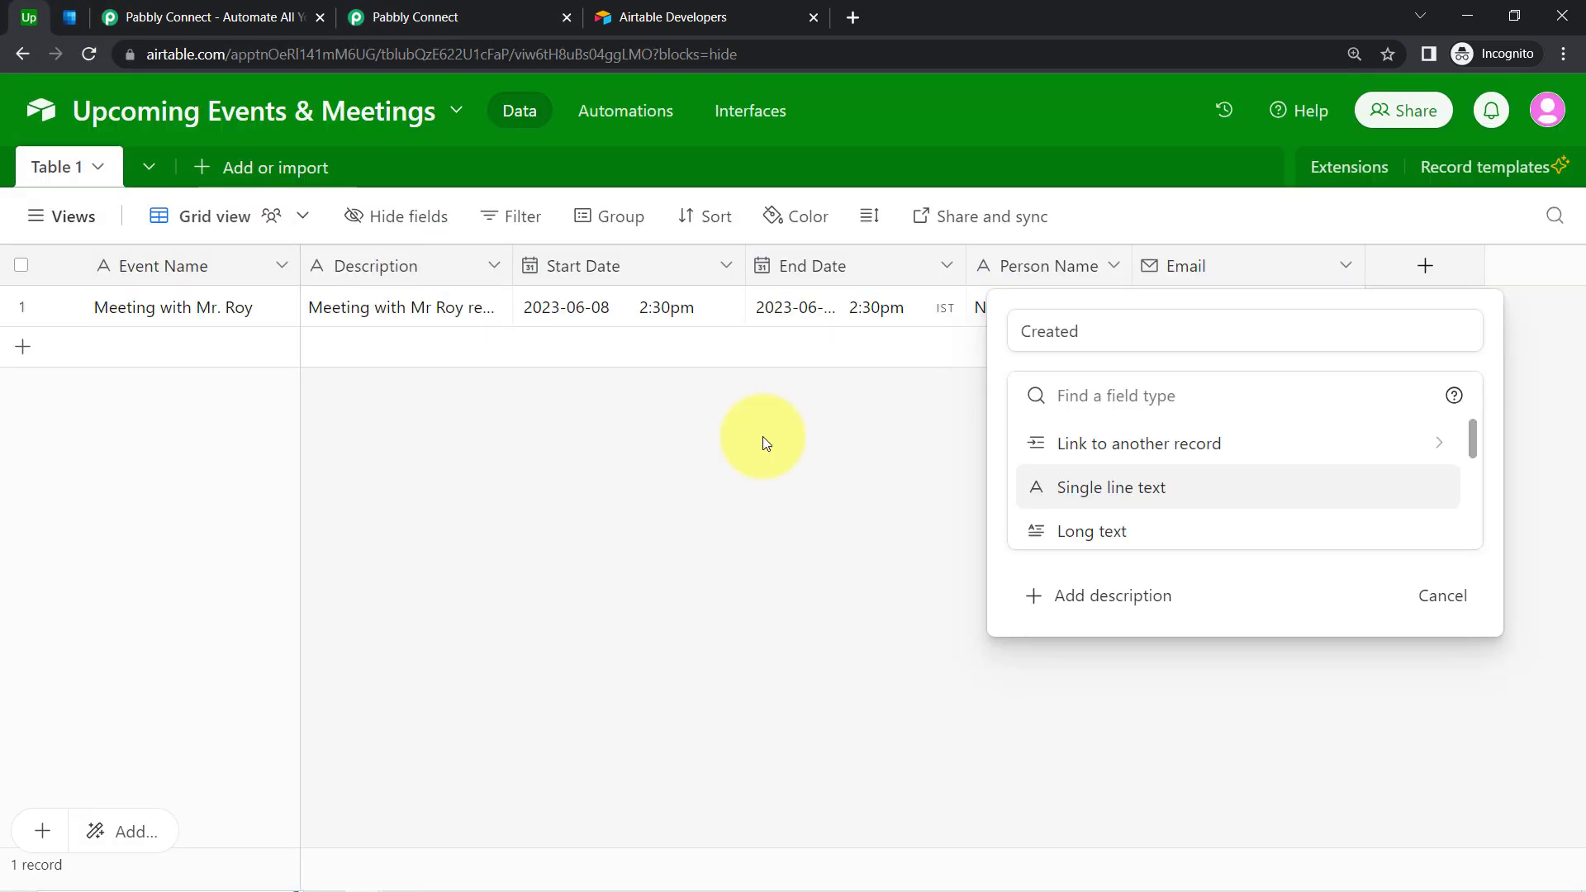
pyautogui.click(1071, 398)
pyautogui.write('create')
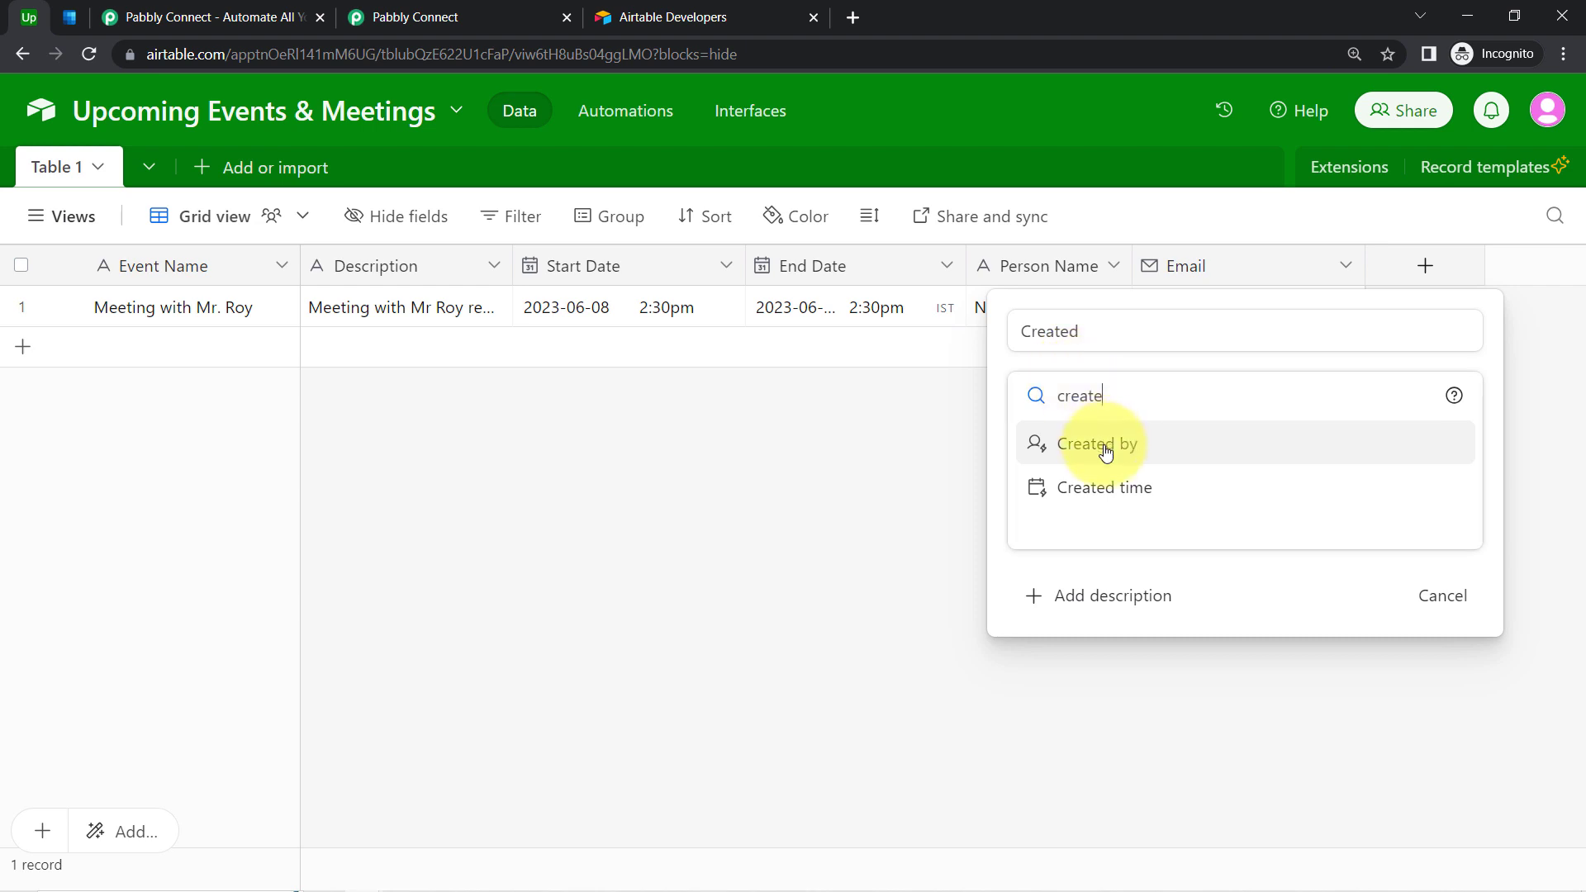
pyautogui.click(1105, 487)
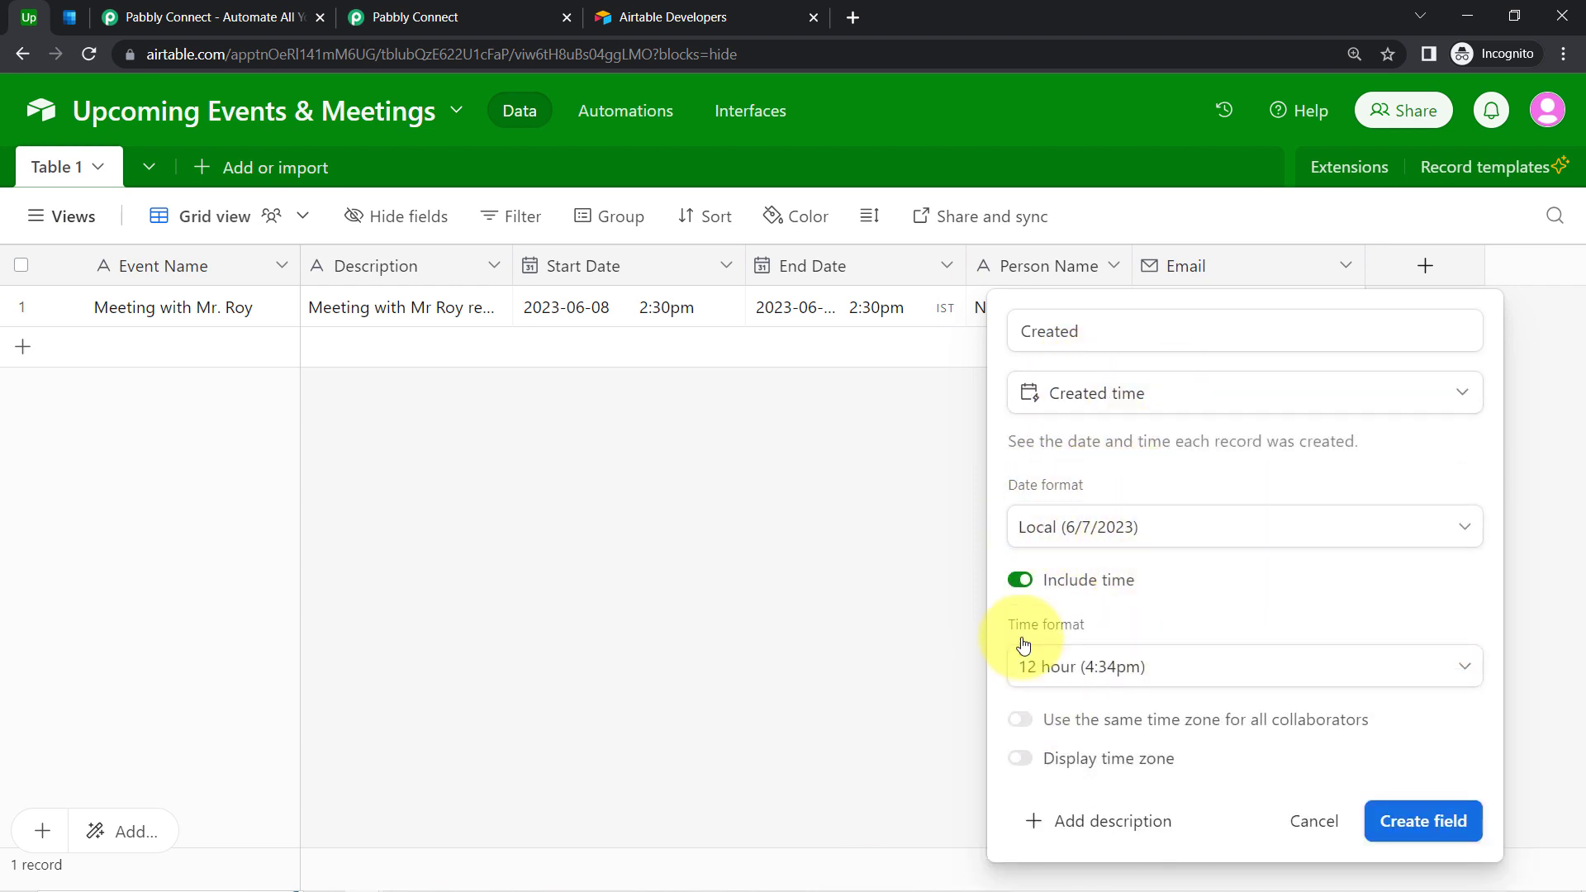
pyautogui.click(1402, 820)
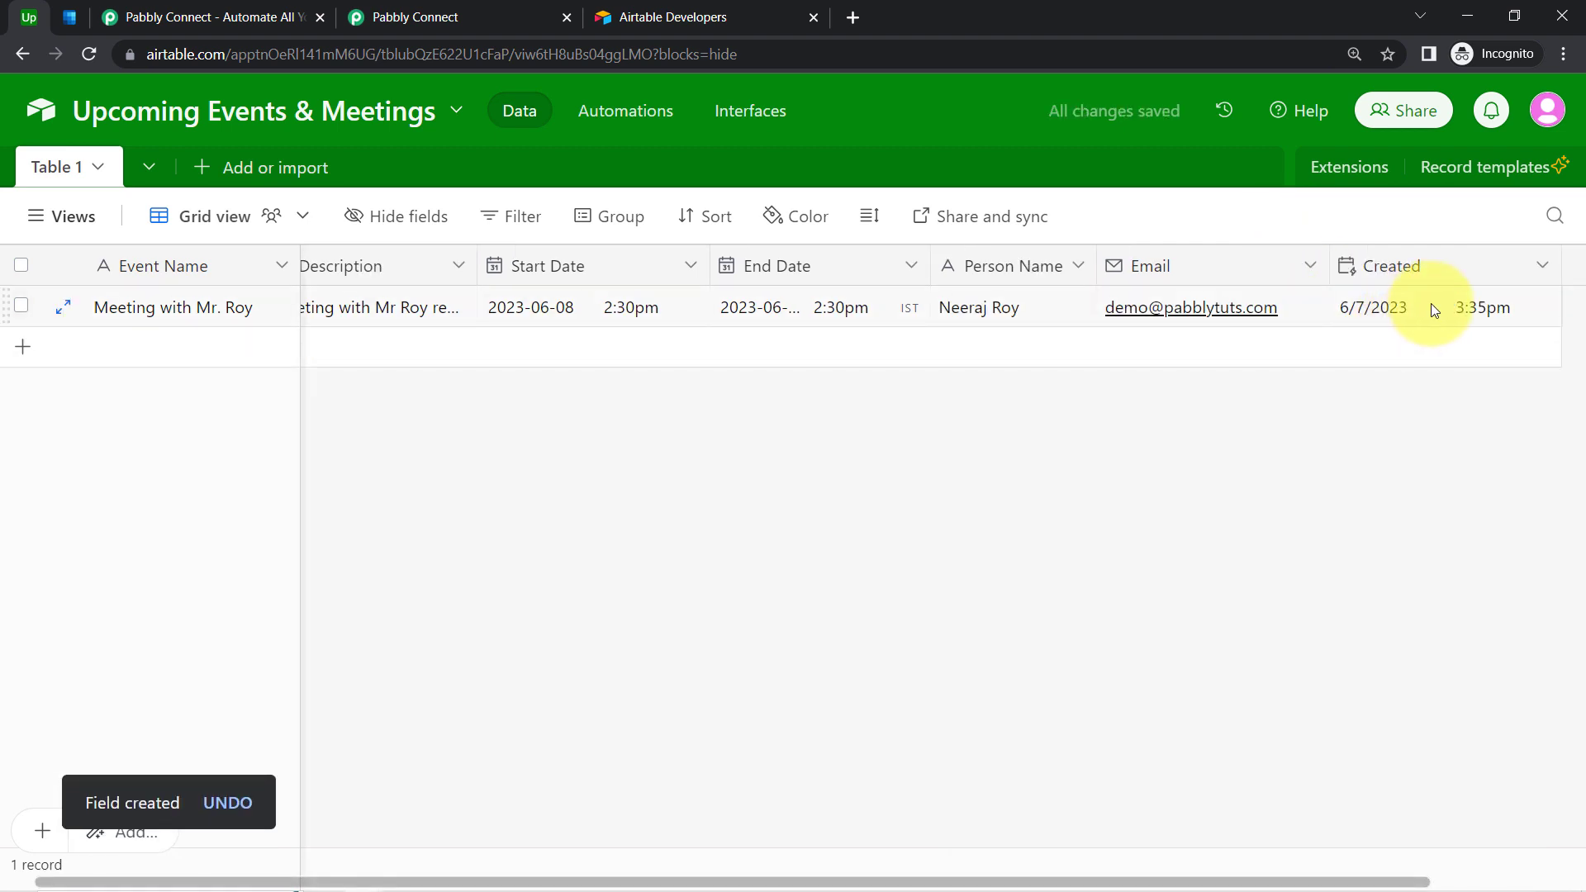
# Refresh the Trigger Field options in Pabbly Connect and check that Created is the selected trigger field
pyautogui.click(396, 16)
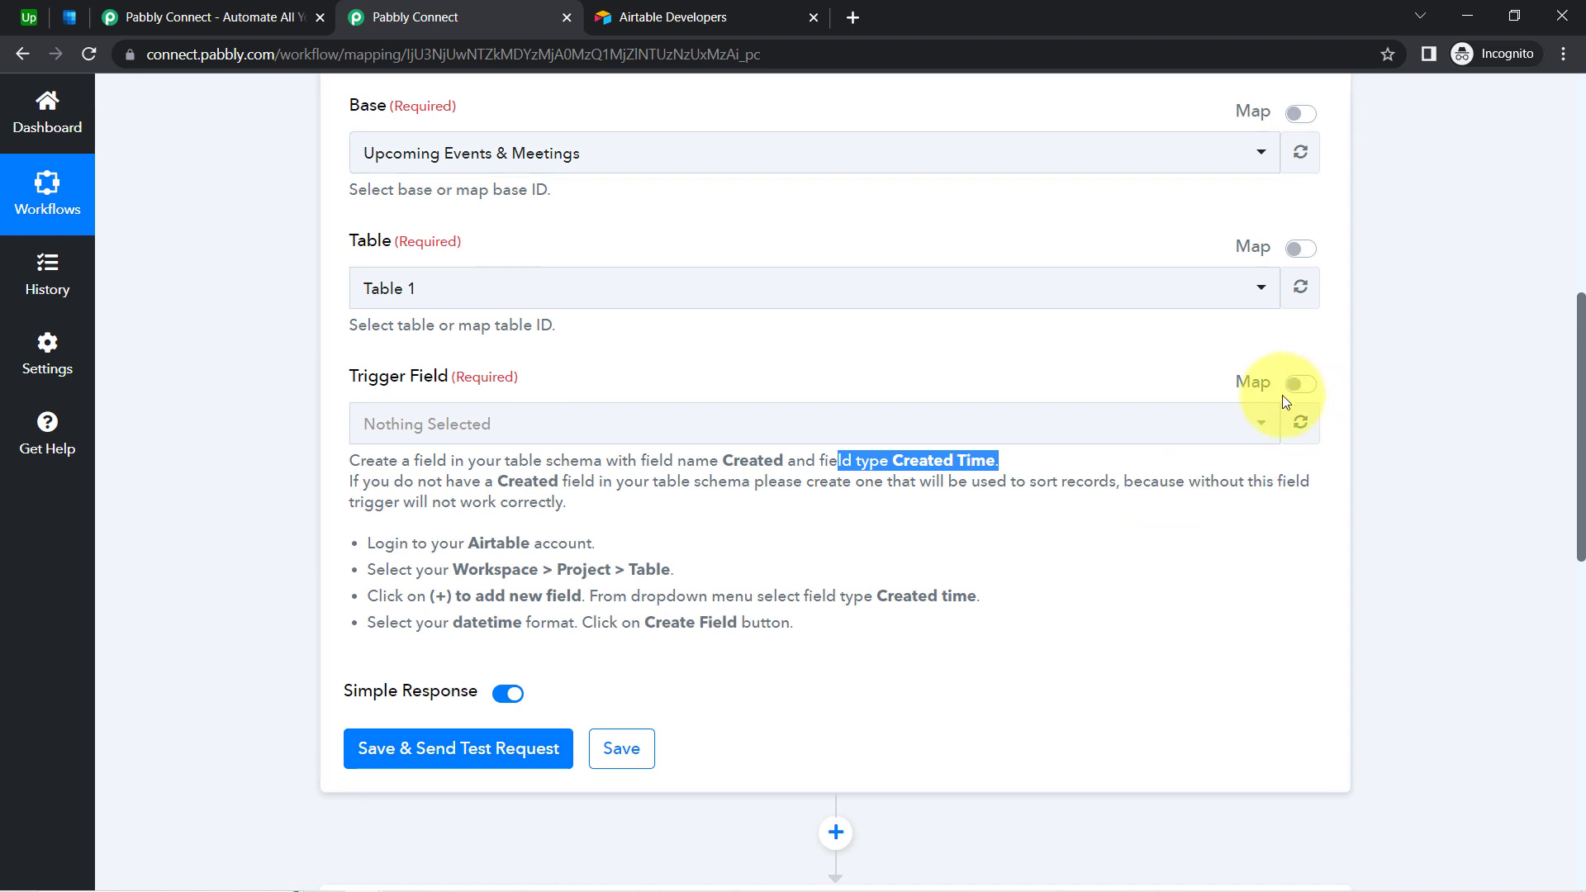
pyautogui.click(1308, 426)
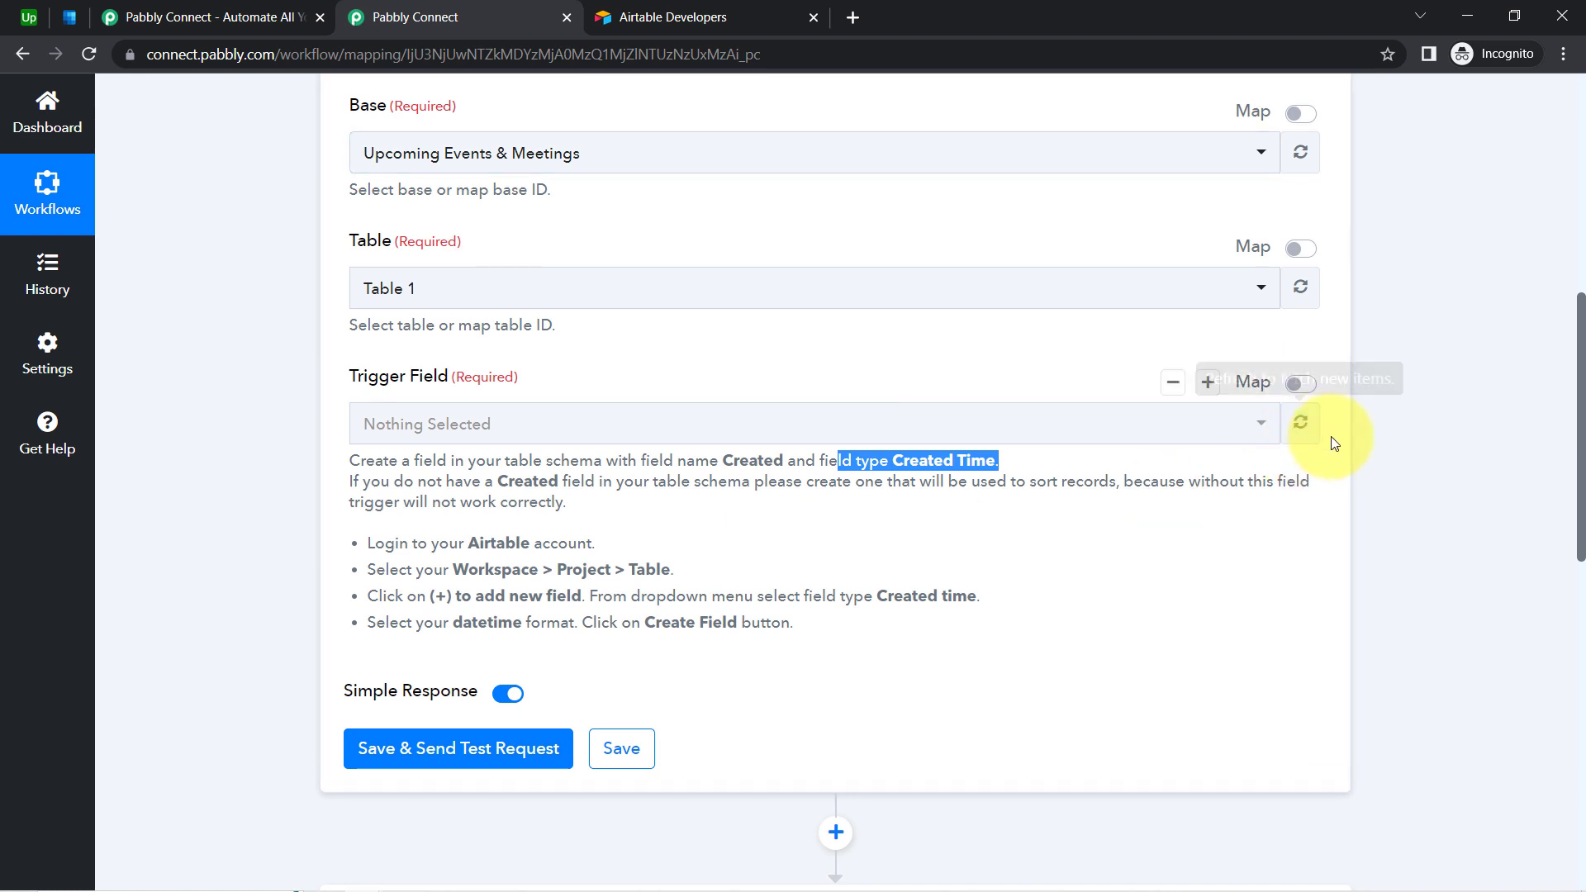
pyautogui.click(1302, 426)
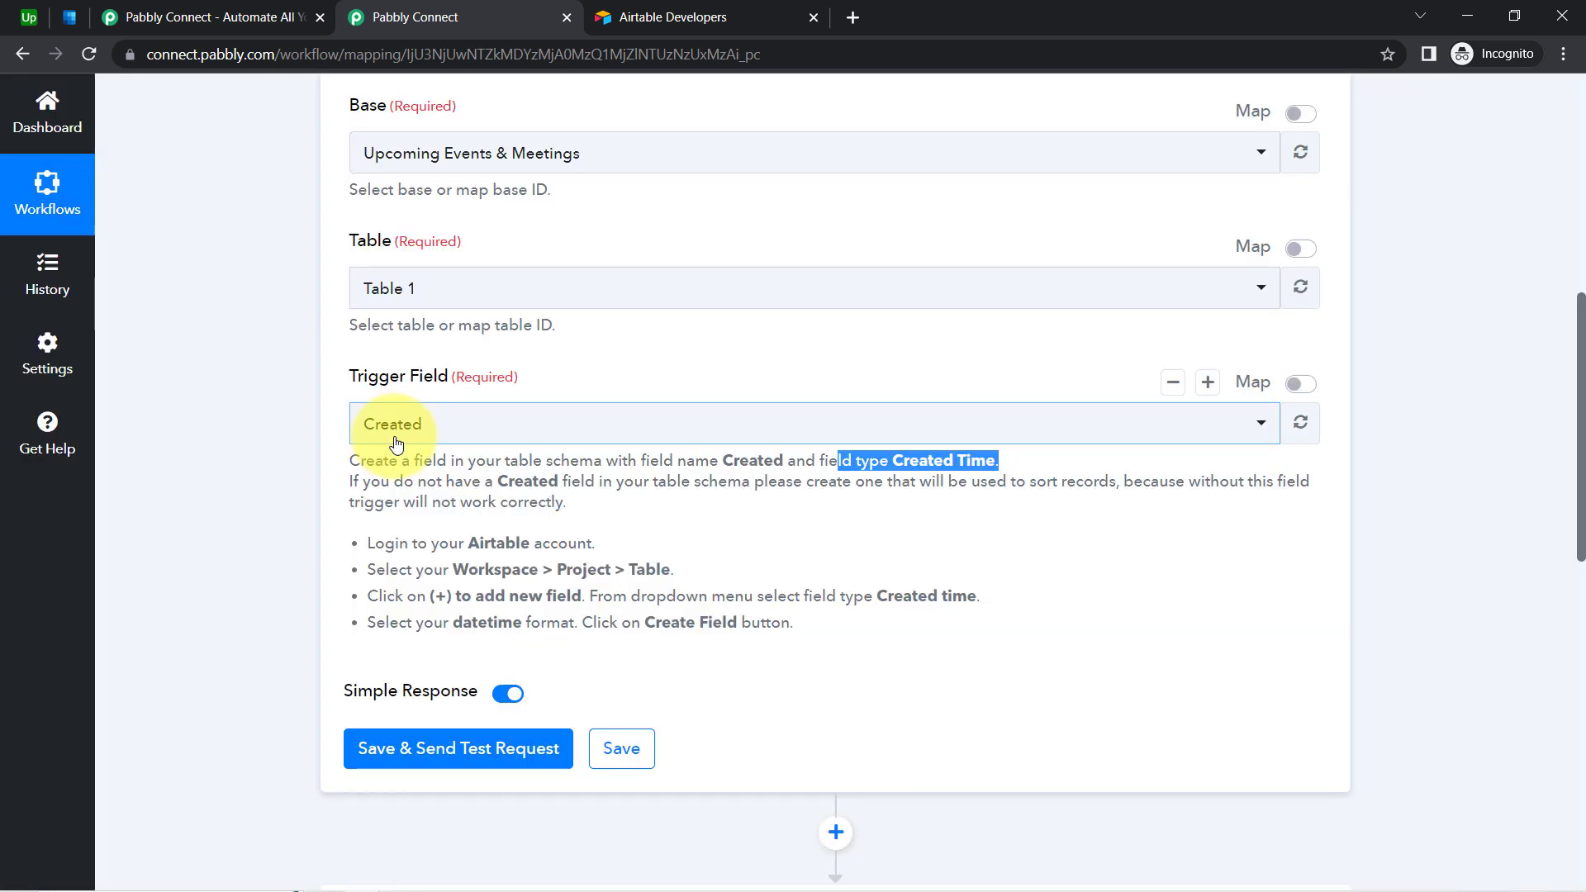
pyautogui.click(399, 422)
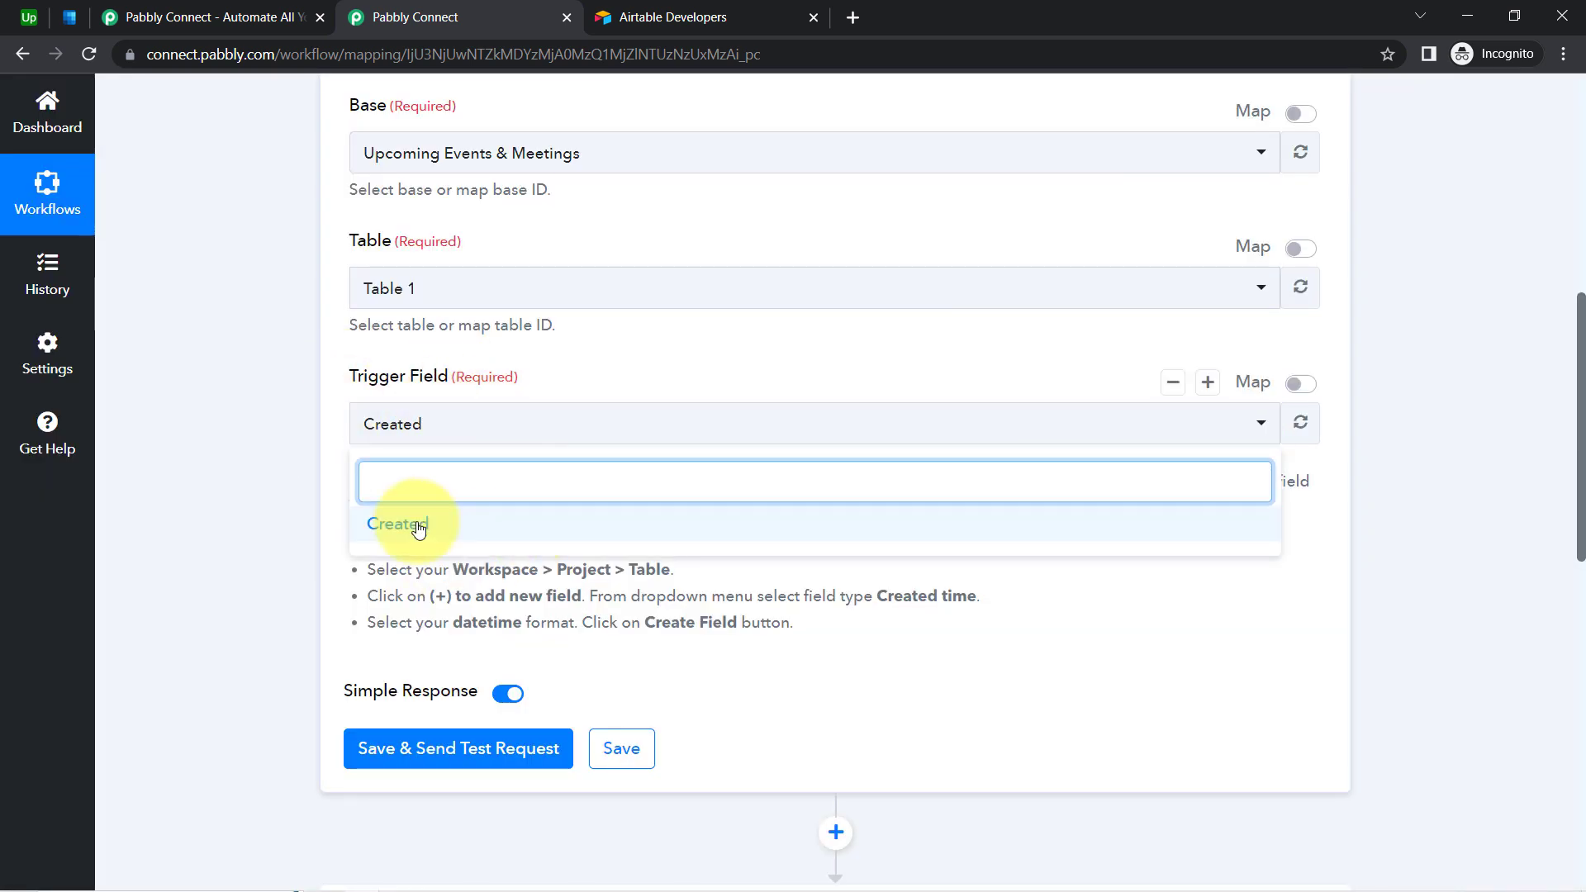
pyautogui.click(236, 428)
pyautogui.scroll(-2, 248, 479)
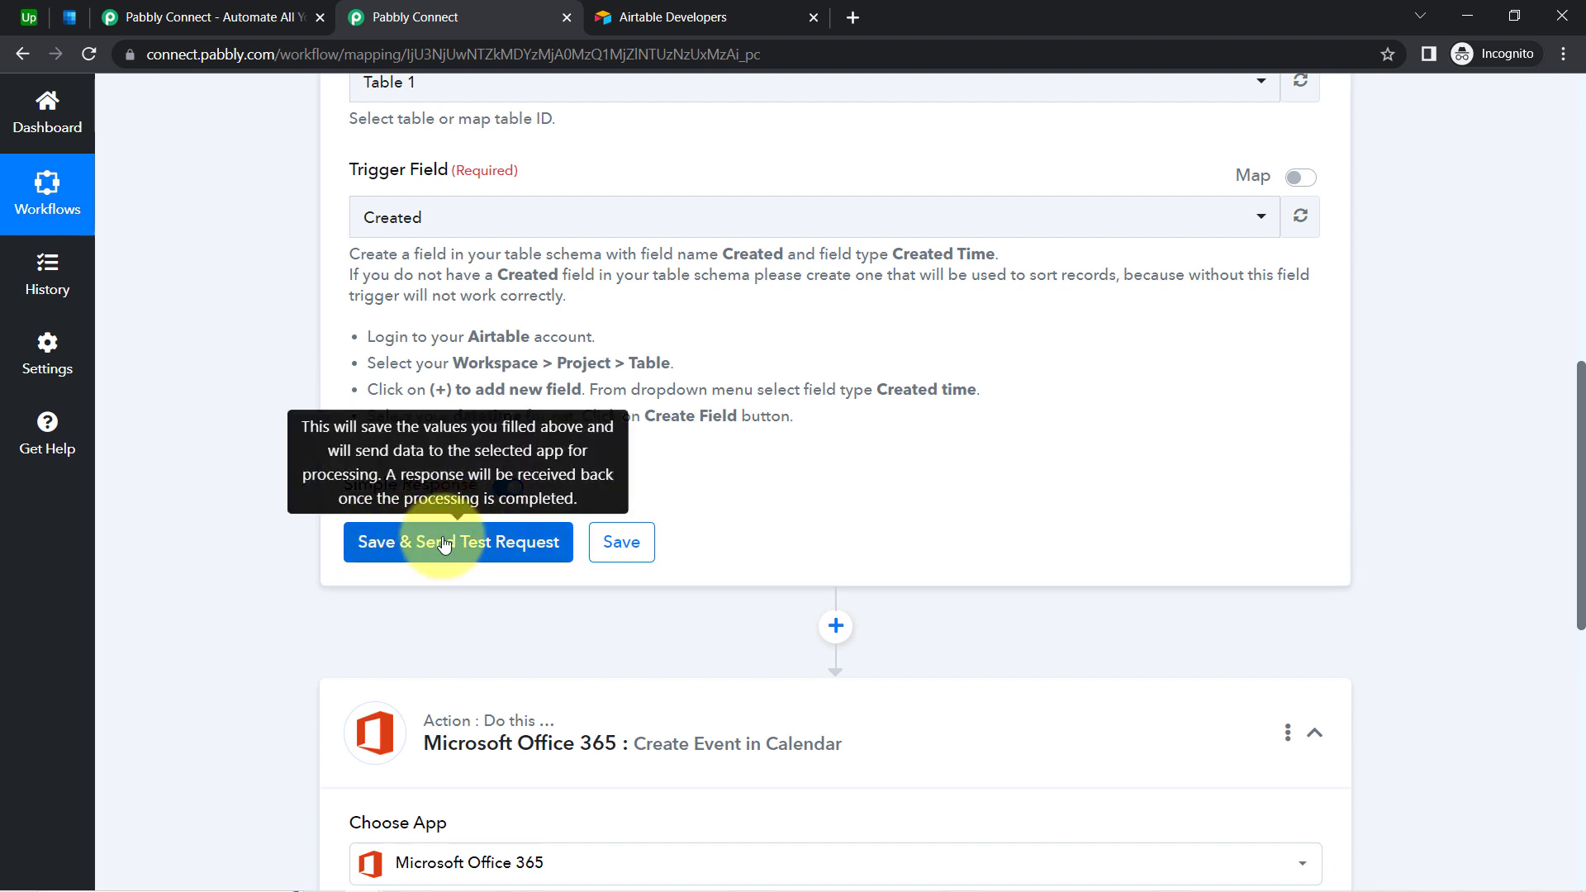
pyautogui.scroll(-1, 435, 558)
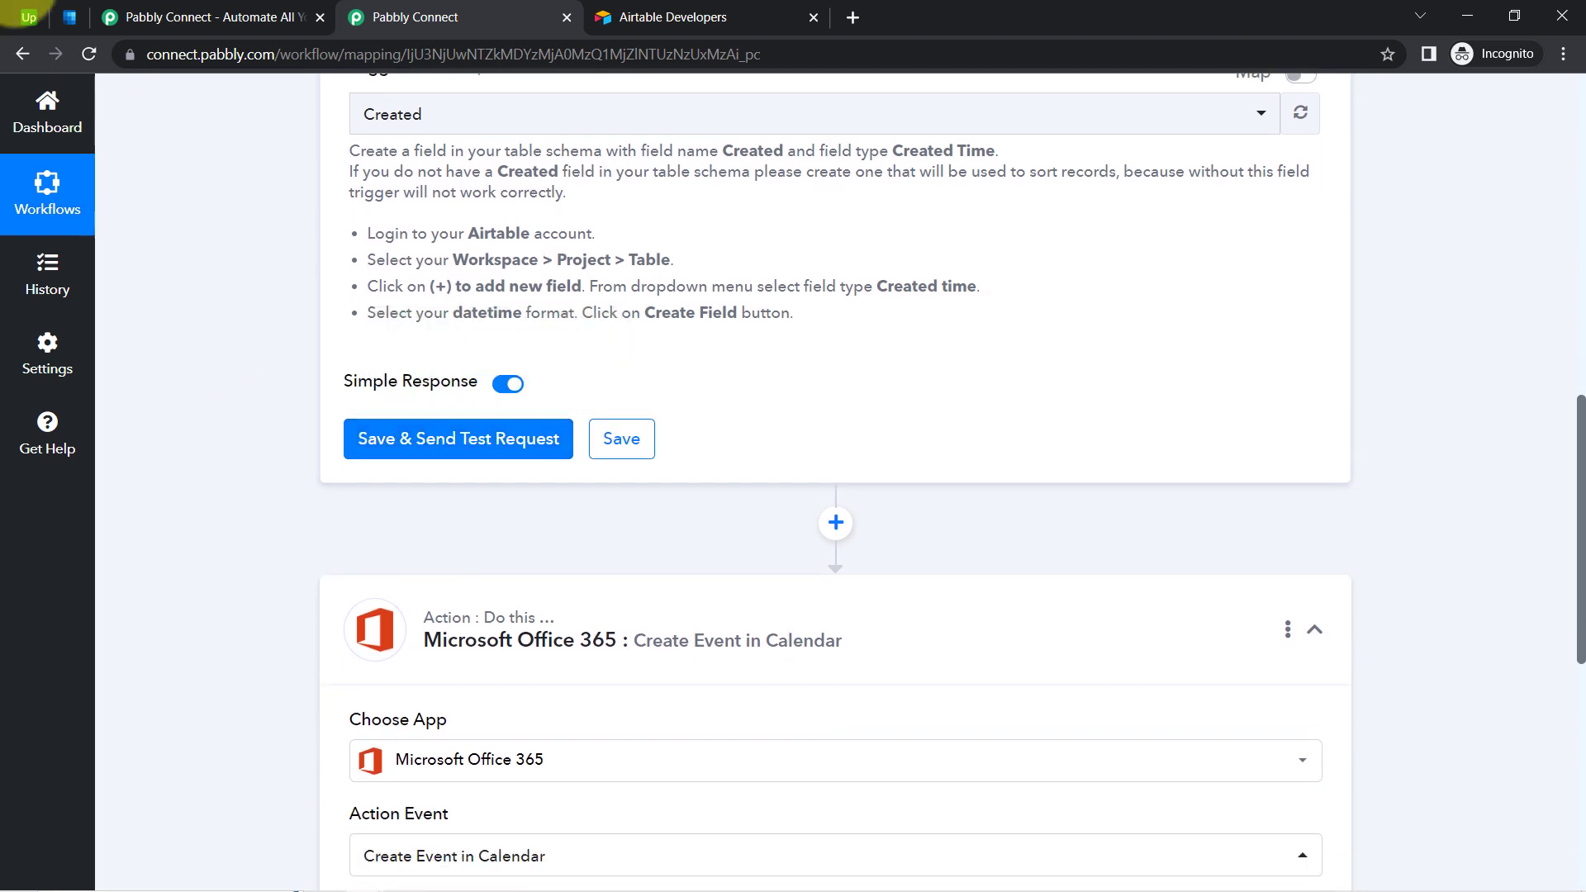
# Switch to the Airtable base and read the record's Event Name and full Description
pyautogui.click(26, 15)
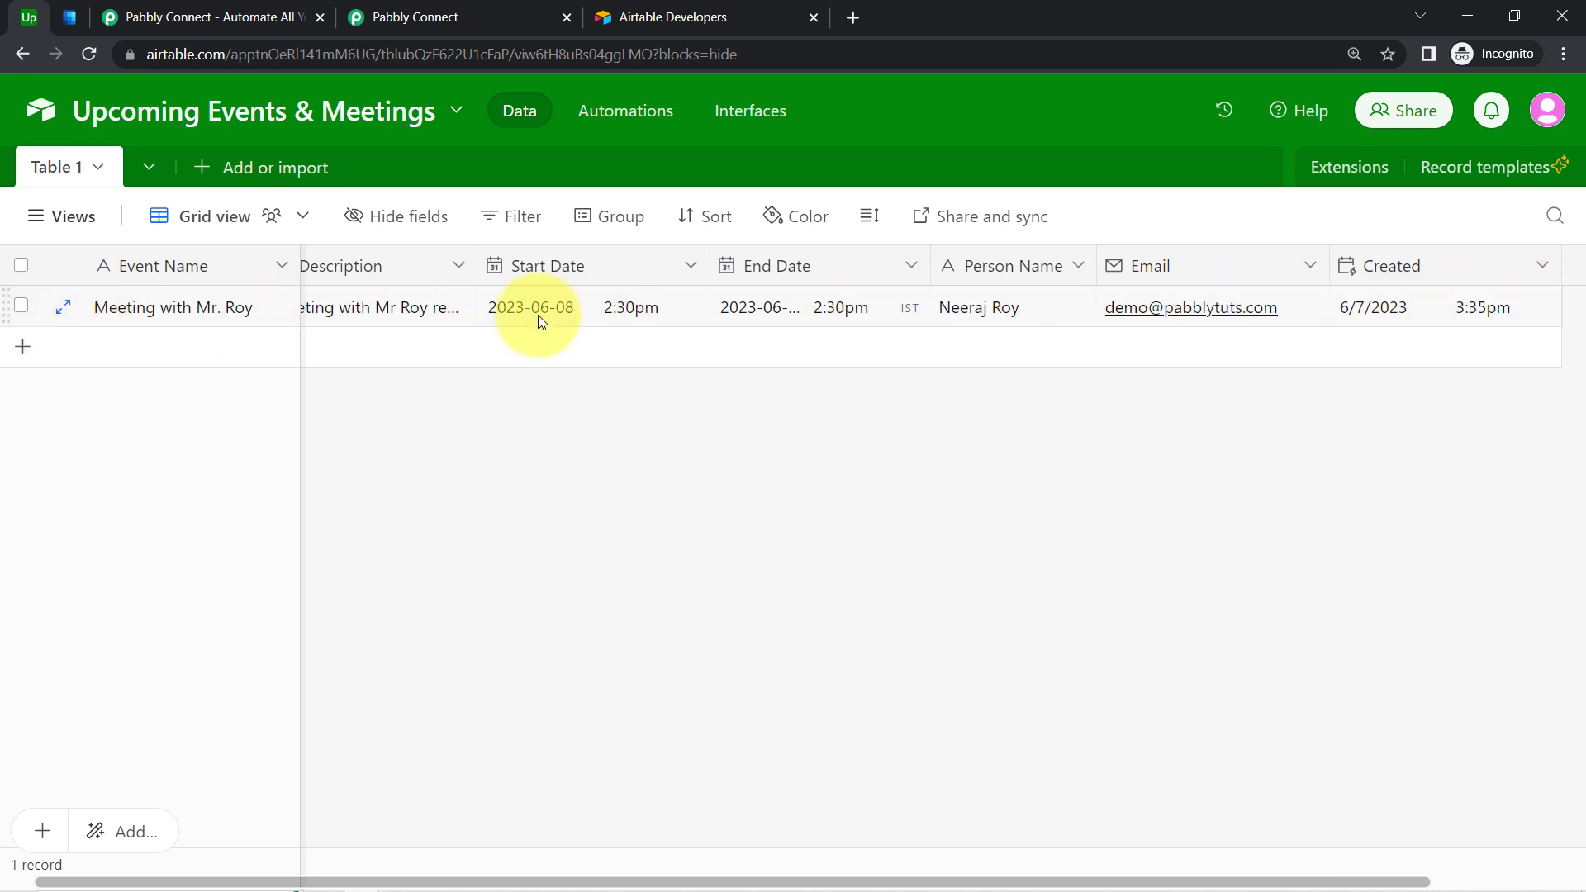
pyautogui.click(145, 320)
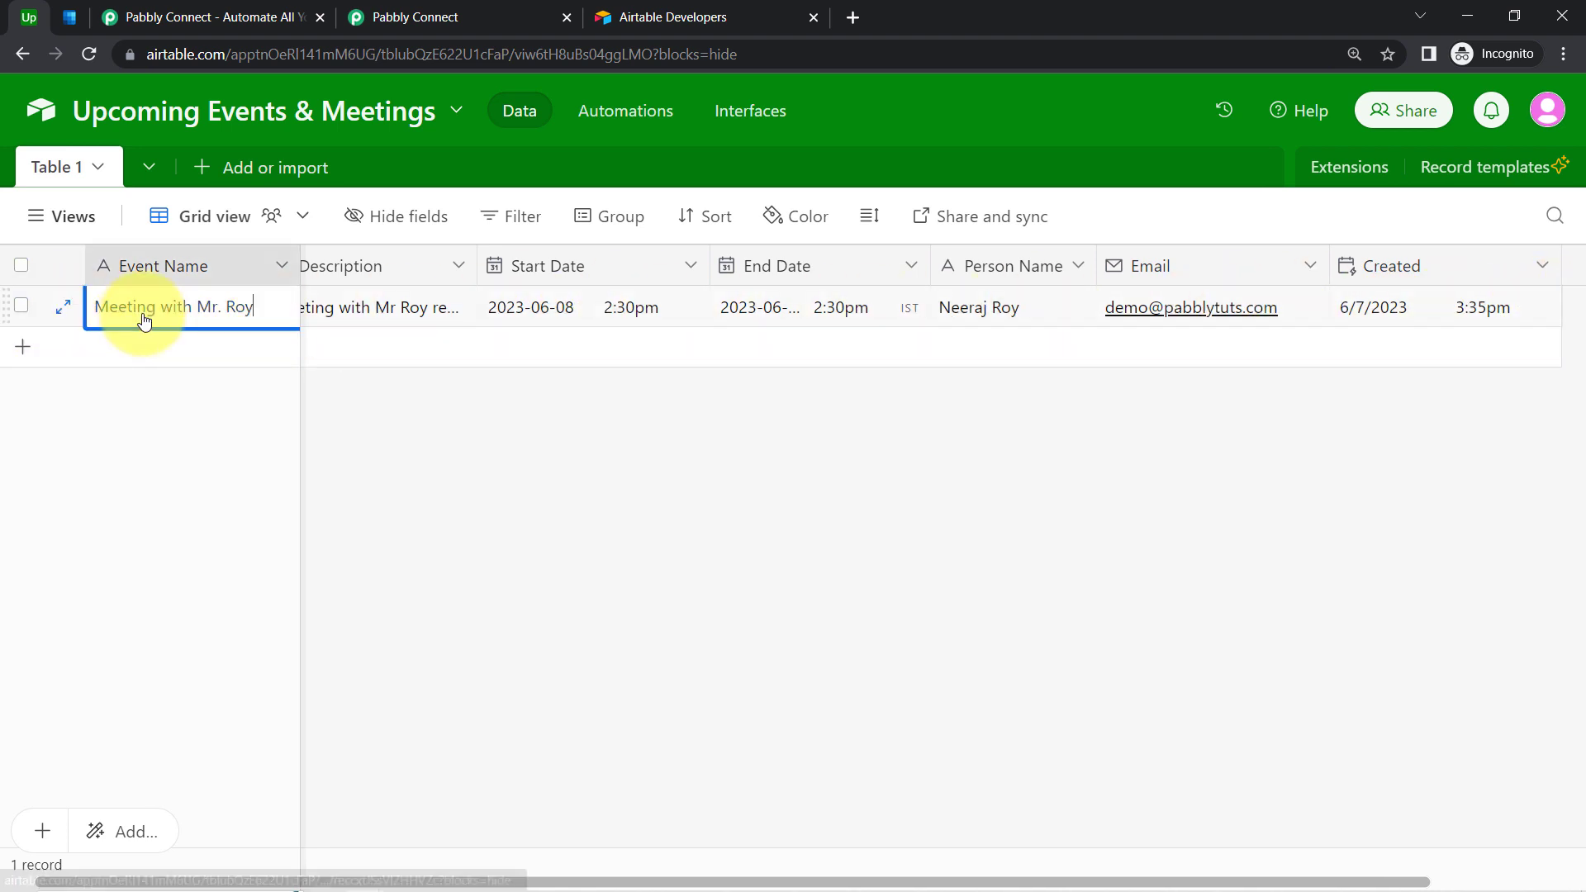
pyautogui.click(115, 307)
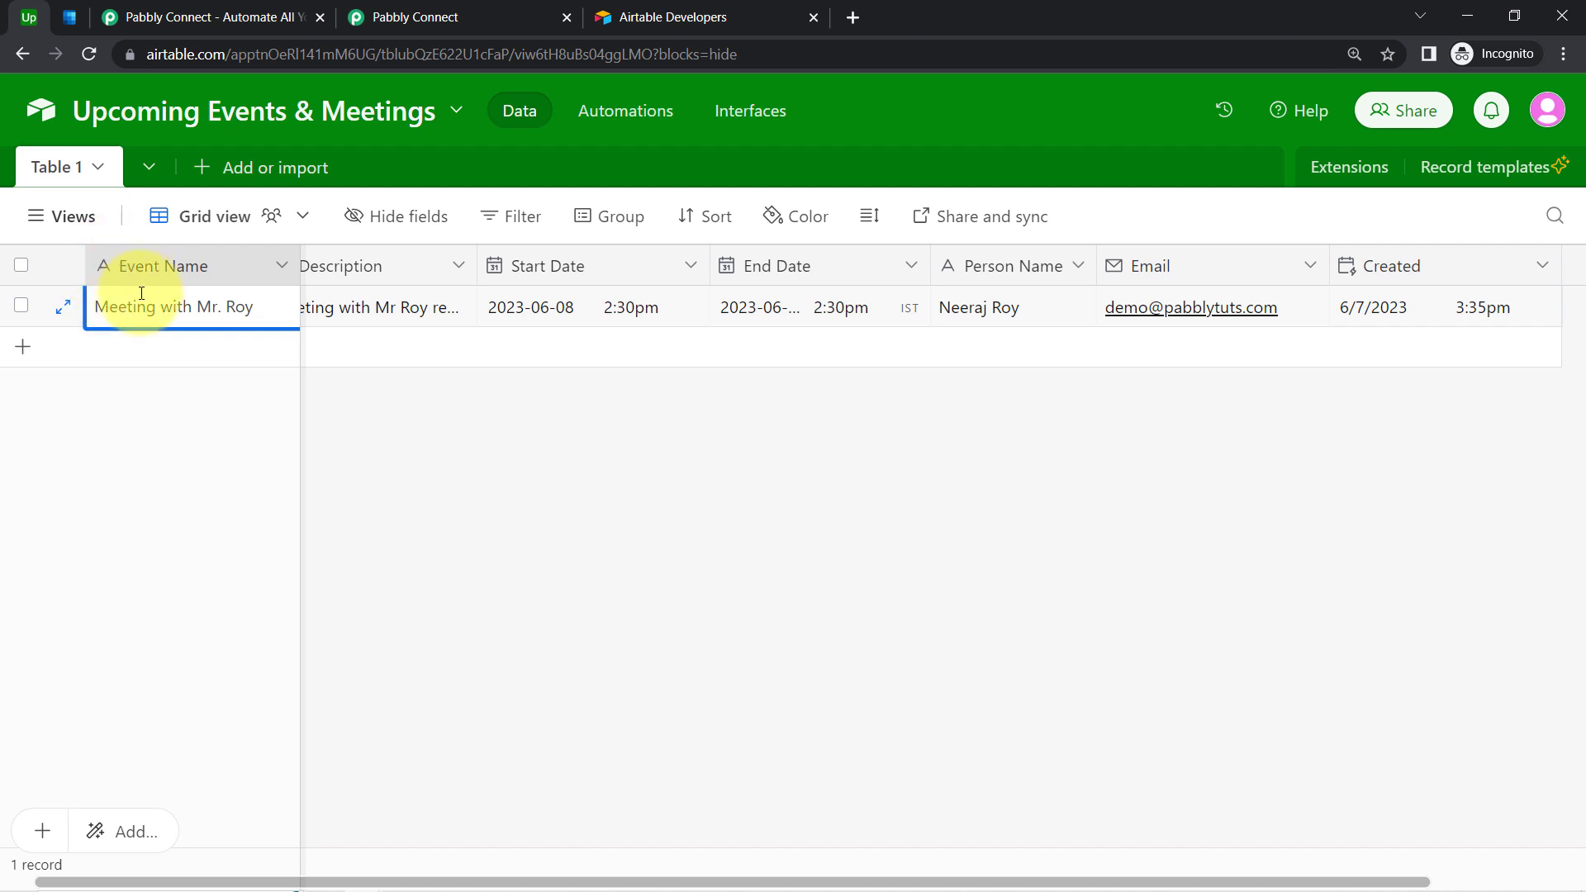
pyautogui.moveTo(120, 313); pyautogui.dragTo(317, 325)
pyautogui.click(353, 311)
pyautogui.tripleClick(353, 312)
pyautogui.click(360, 309)
pyautogui.click(362, 306)
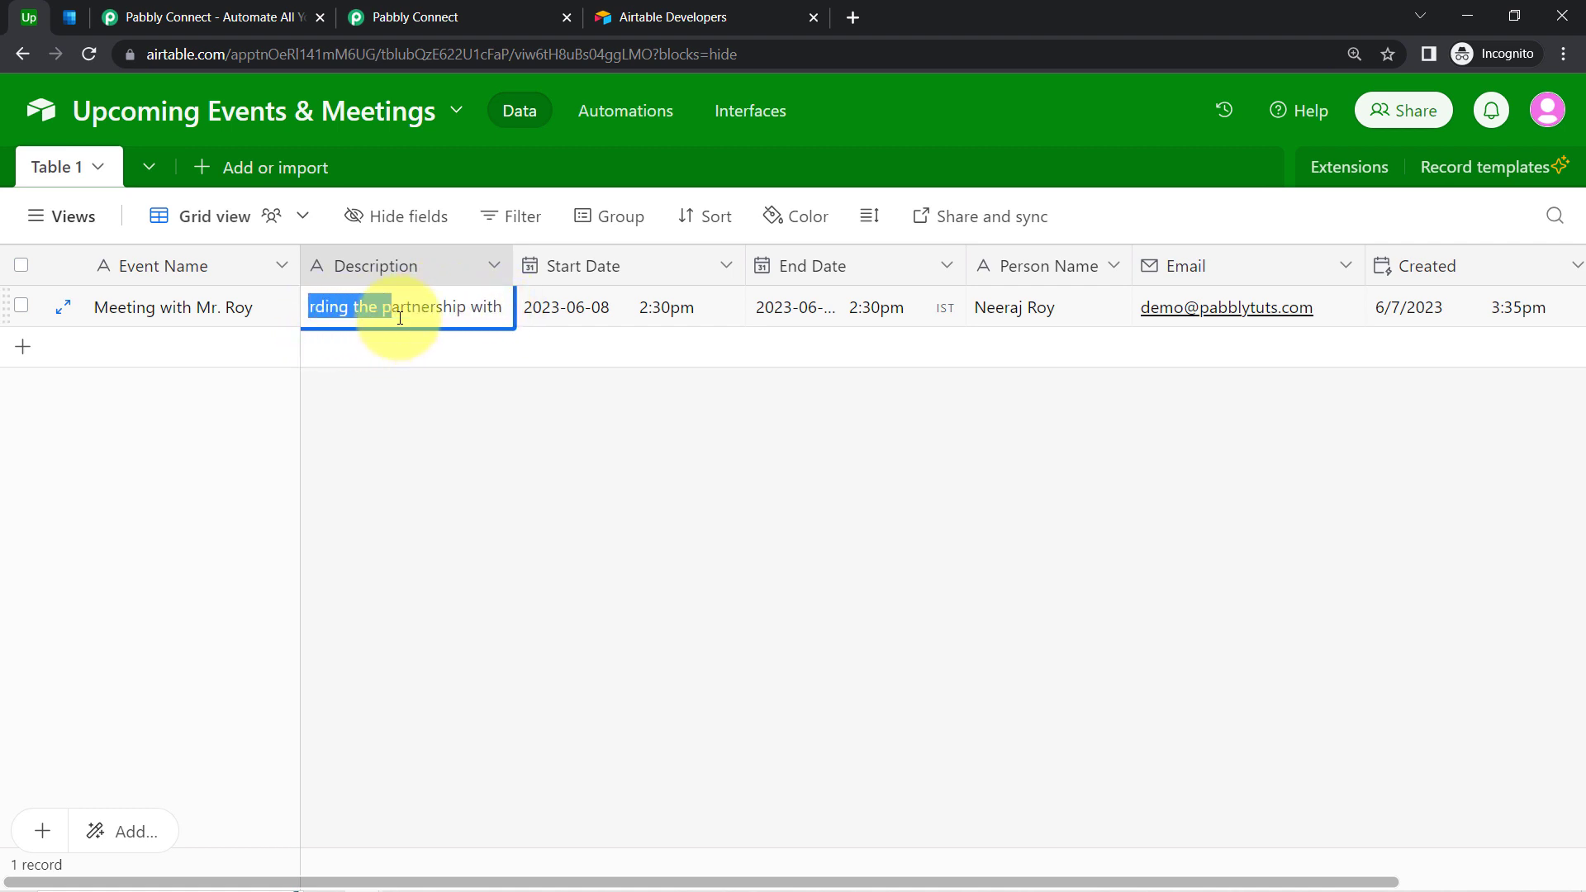
# Examine the date and time in the record's Start Date and compare them with its End Date
pyautogui.press('Tab')
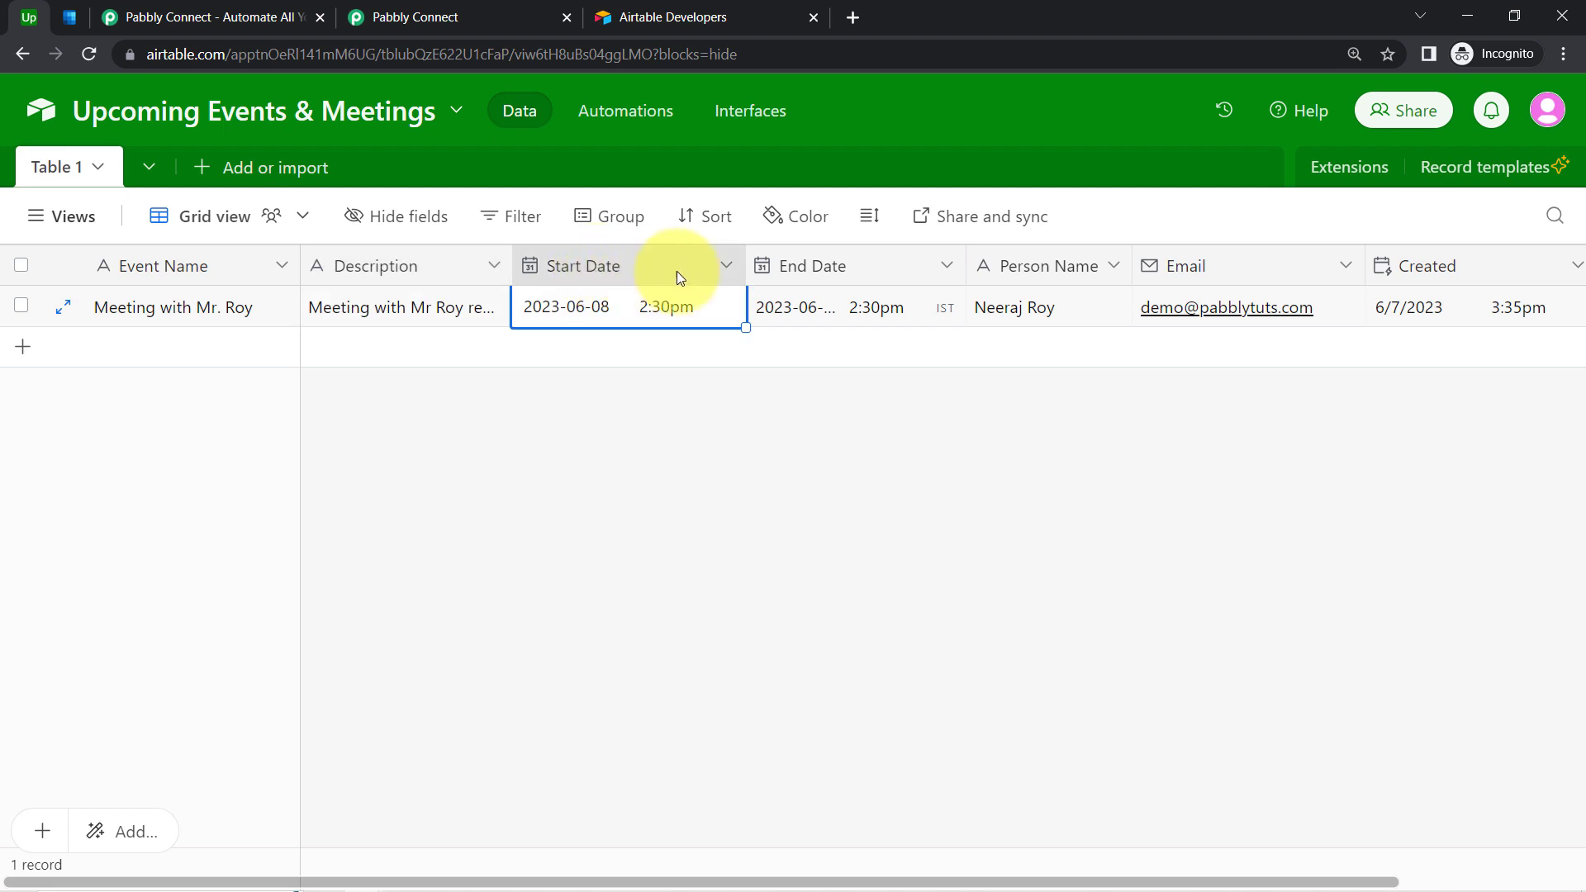
pyautogui.press('Tab')
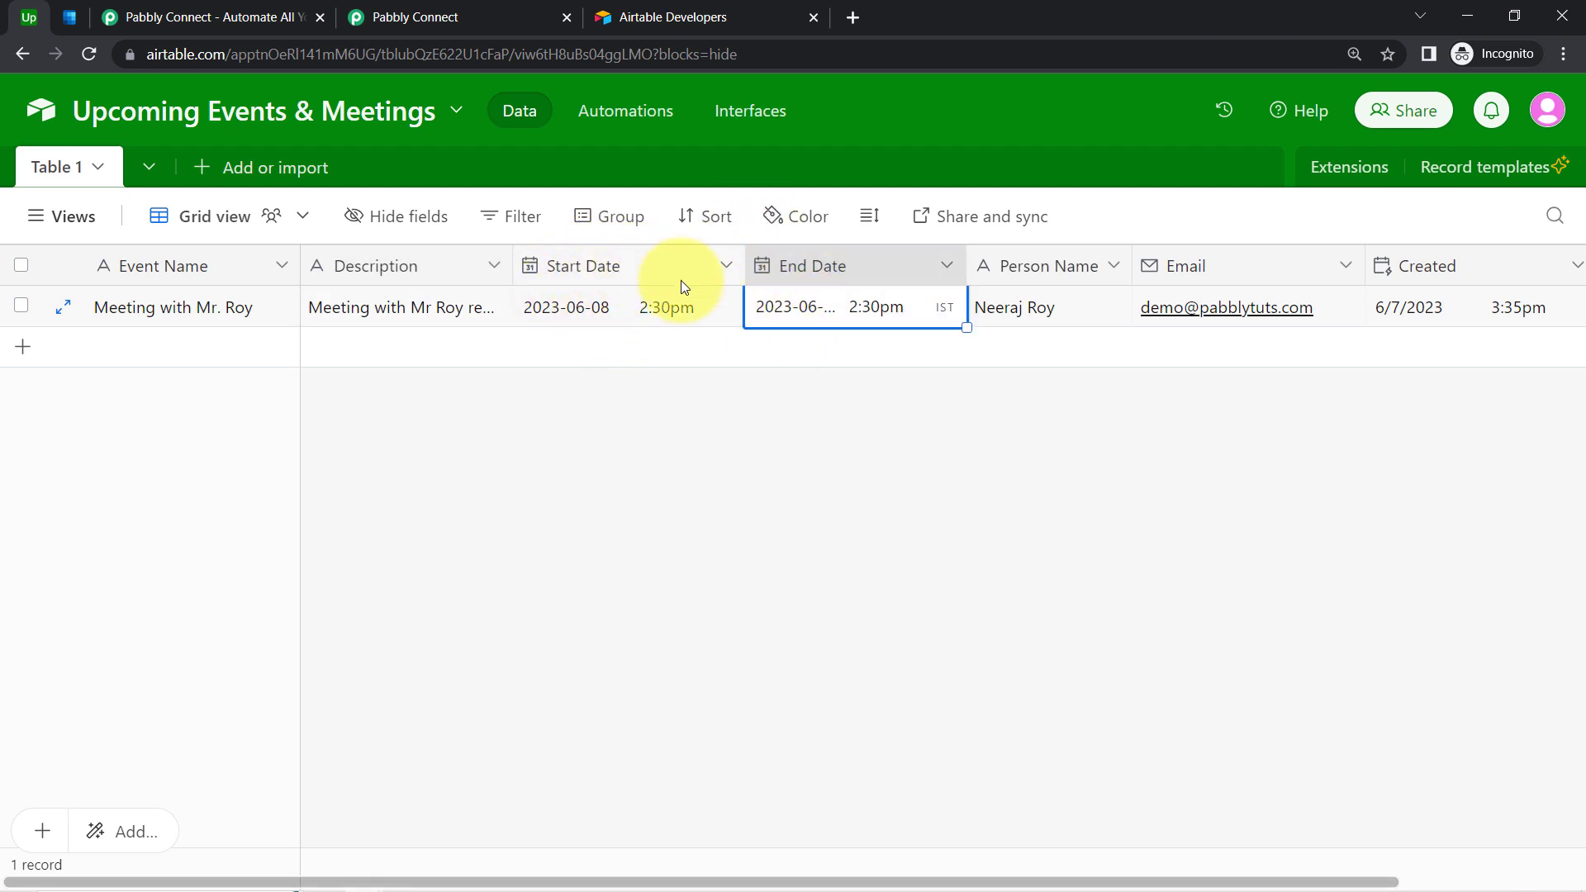
pyautogui.click(679, 314)
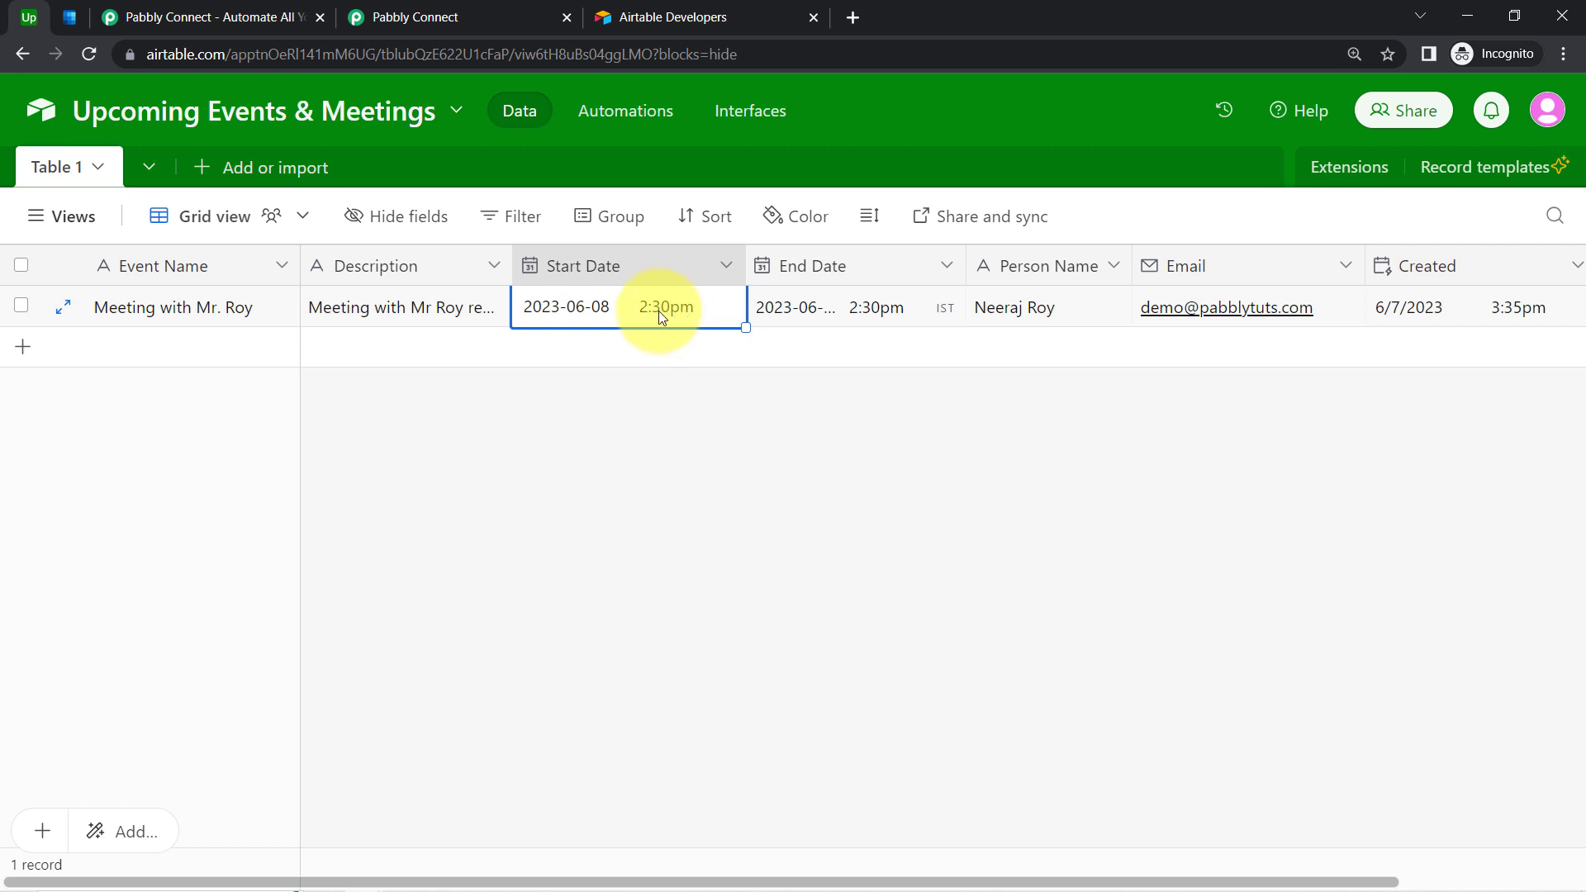
pyautogui.click(657, 310)
pyautogui.click(688, 322)
pyautogui.click(658, 306)
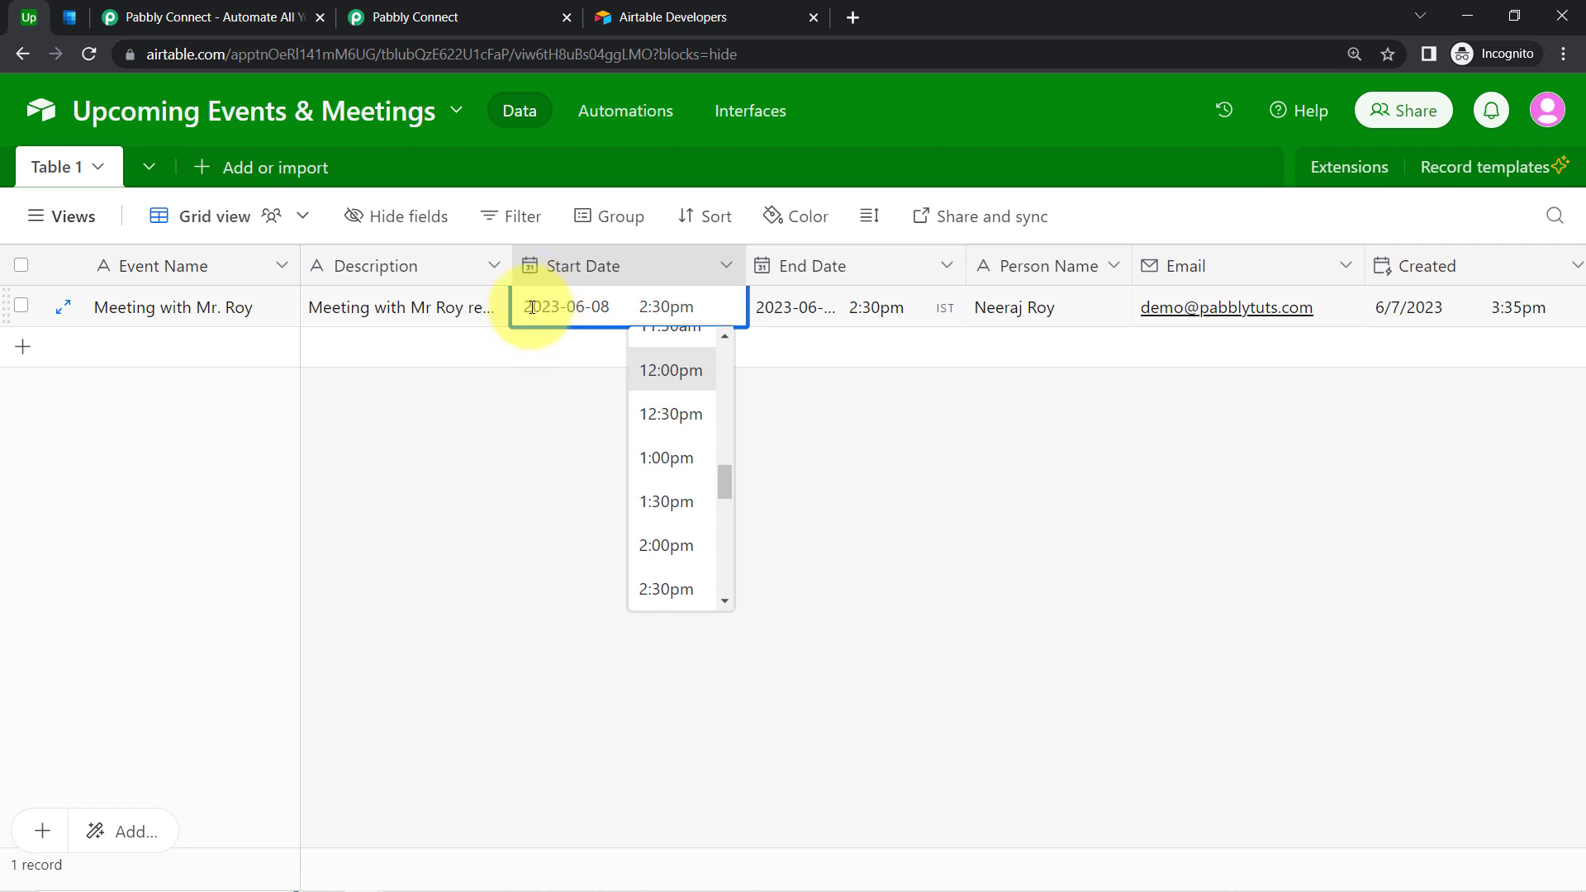
pyautogui.moveTo(534, 305); pyautogui.dragTo(557, 305)
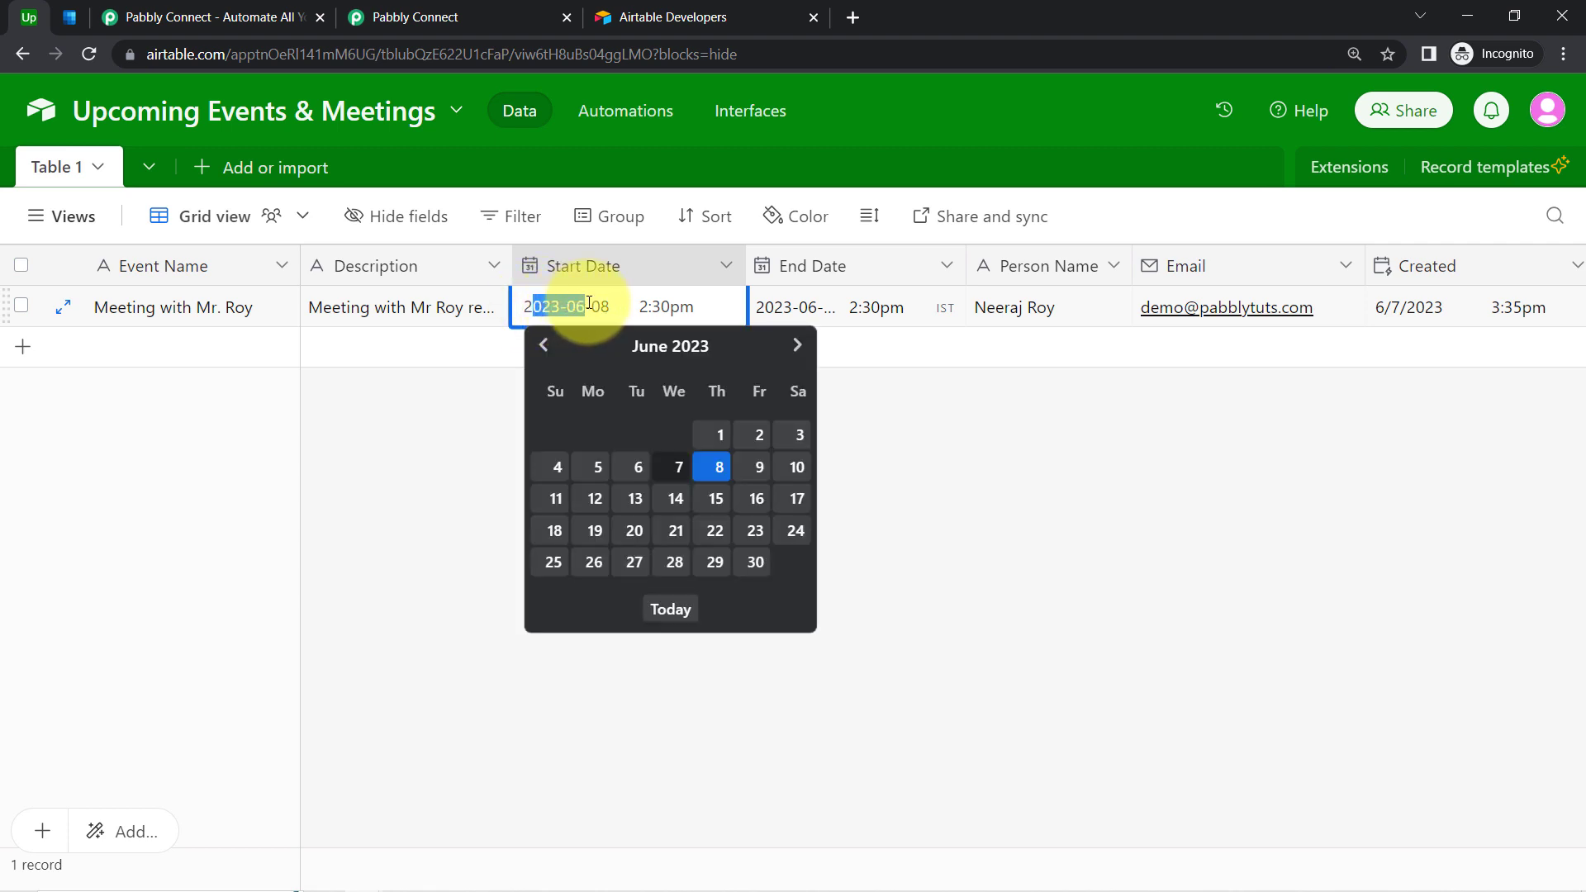
# Set the time of the record's End Date to 3:30pm
pyautogui.click(875, 305)
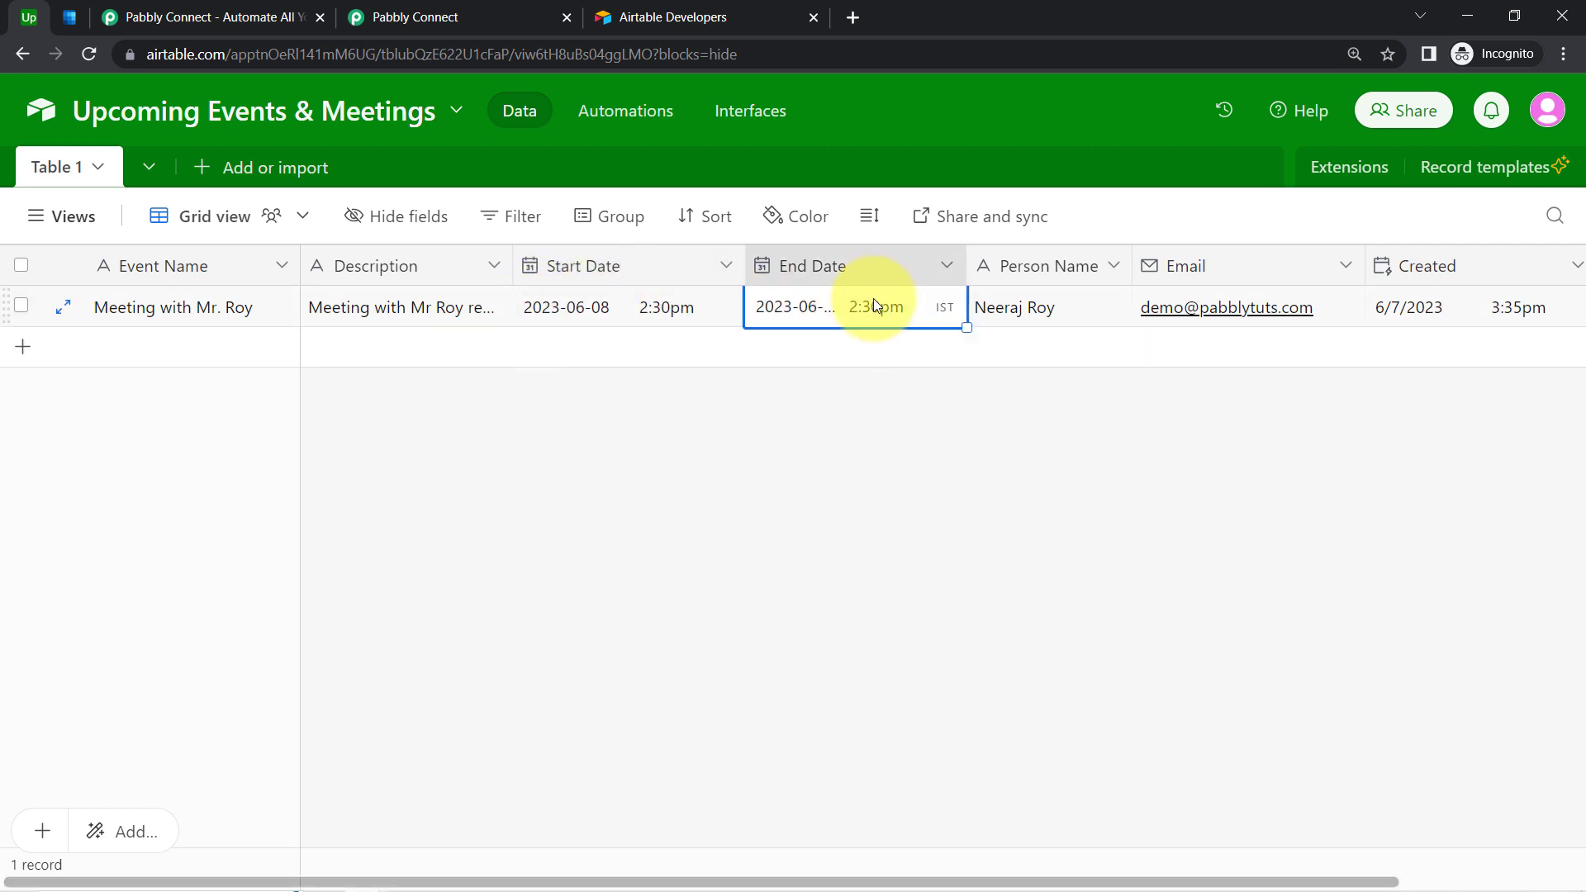
pyautogui.click(874, 305)
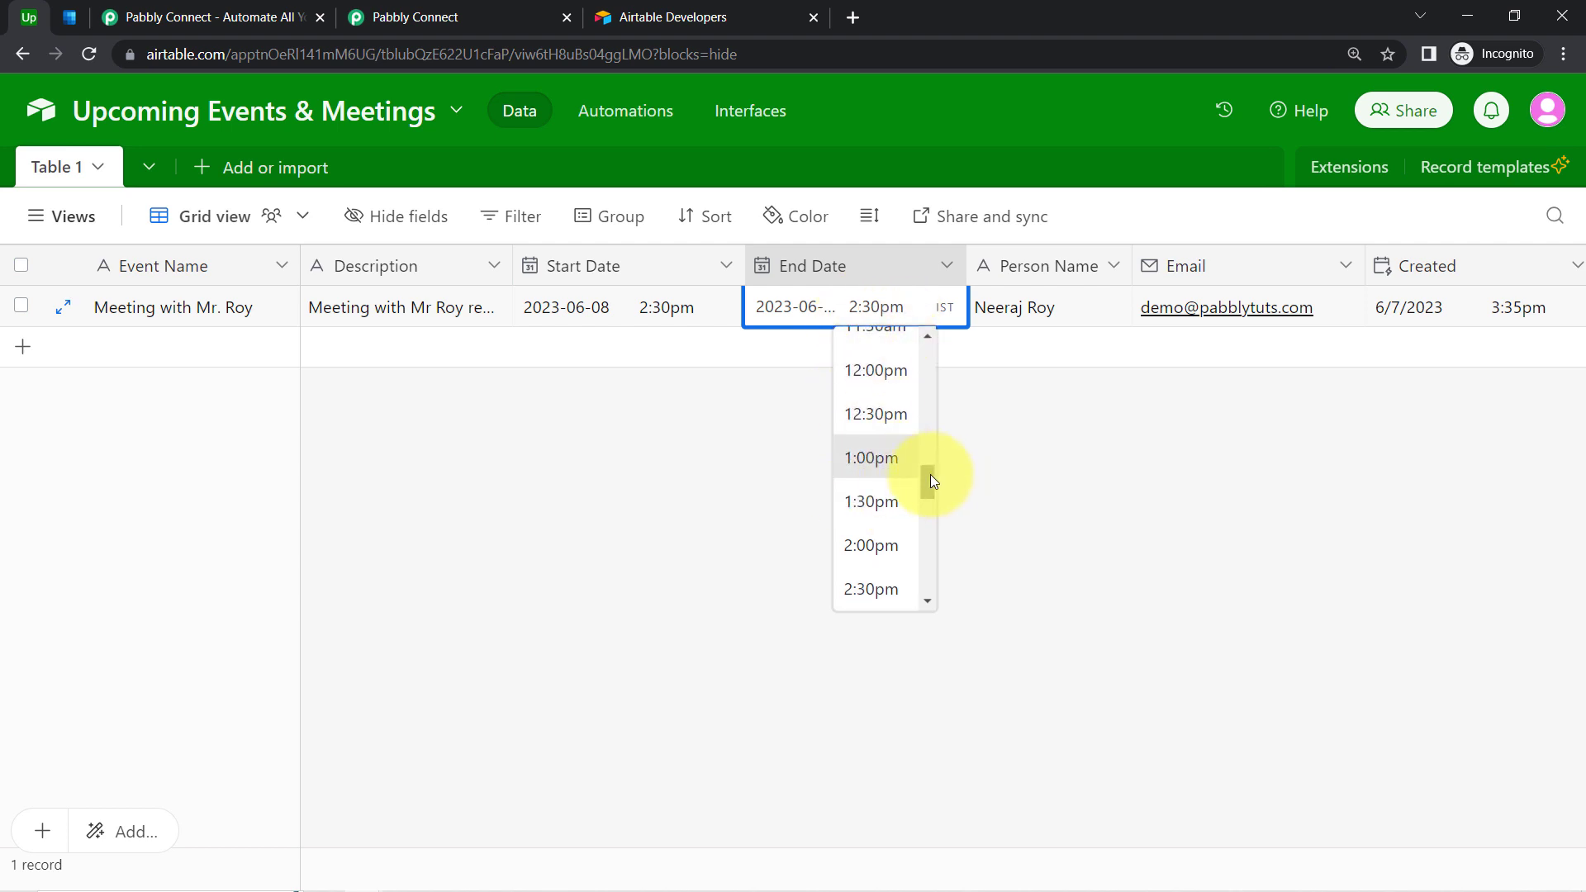
pyautogui.moveTo(930, 474); pyautogui.dragTo(929, 487)
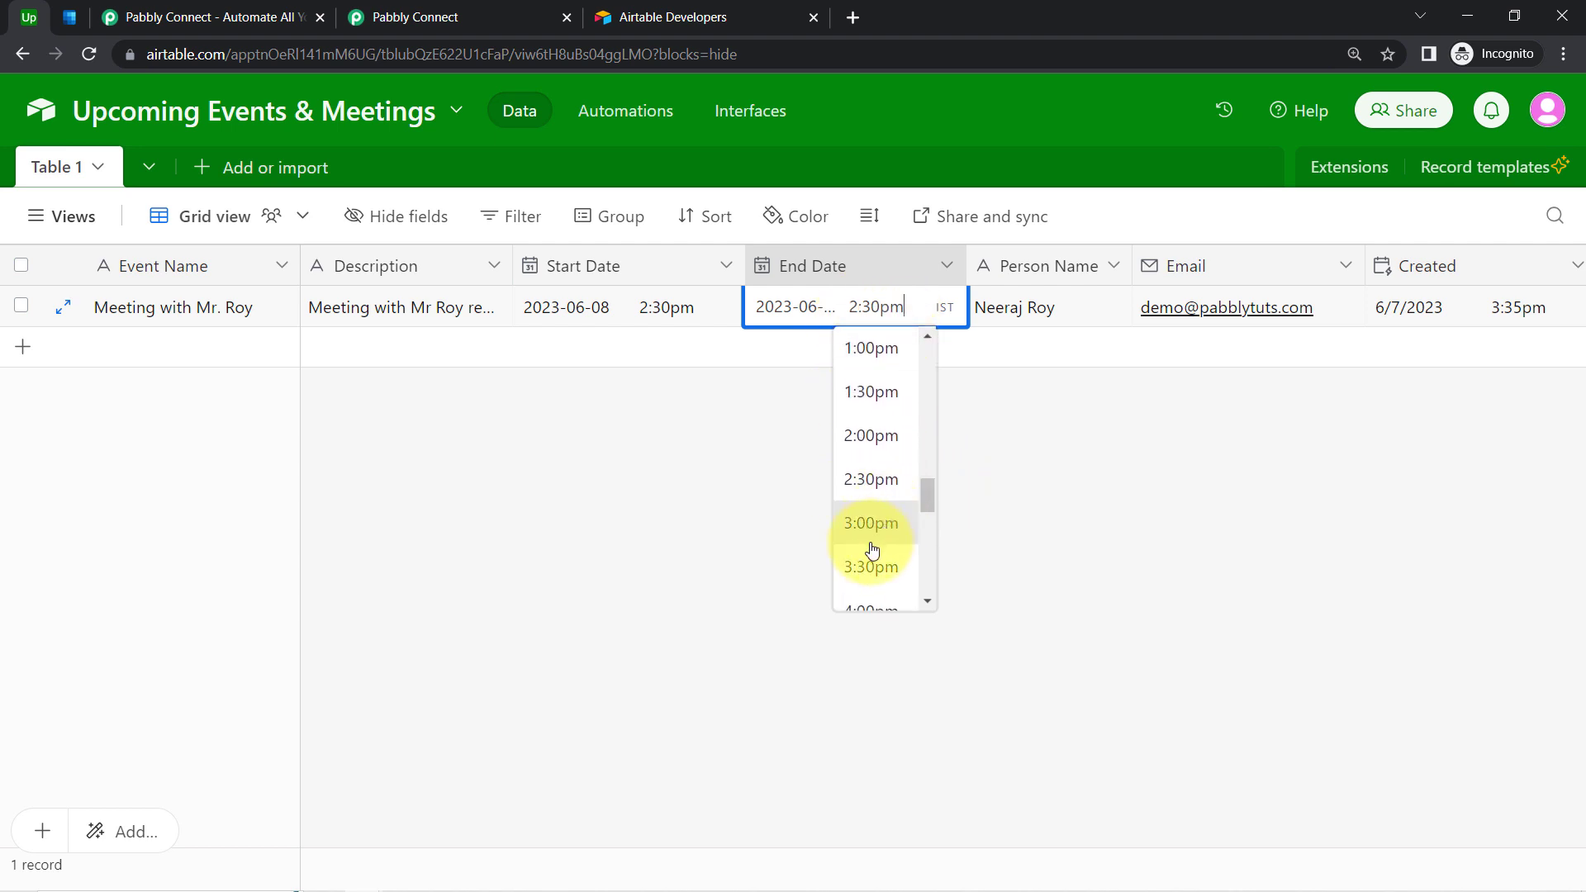
pyautogui.click(865, 568)
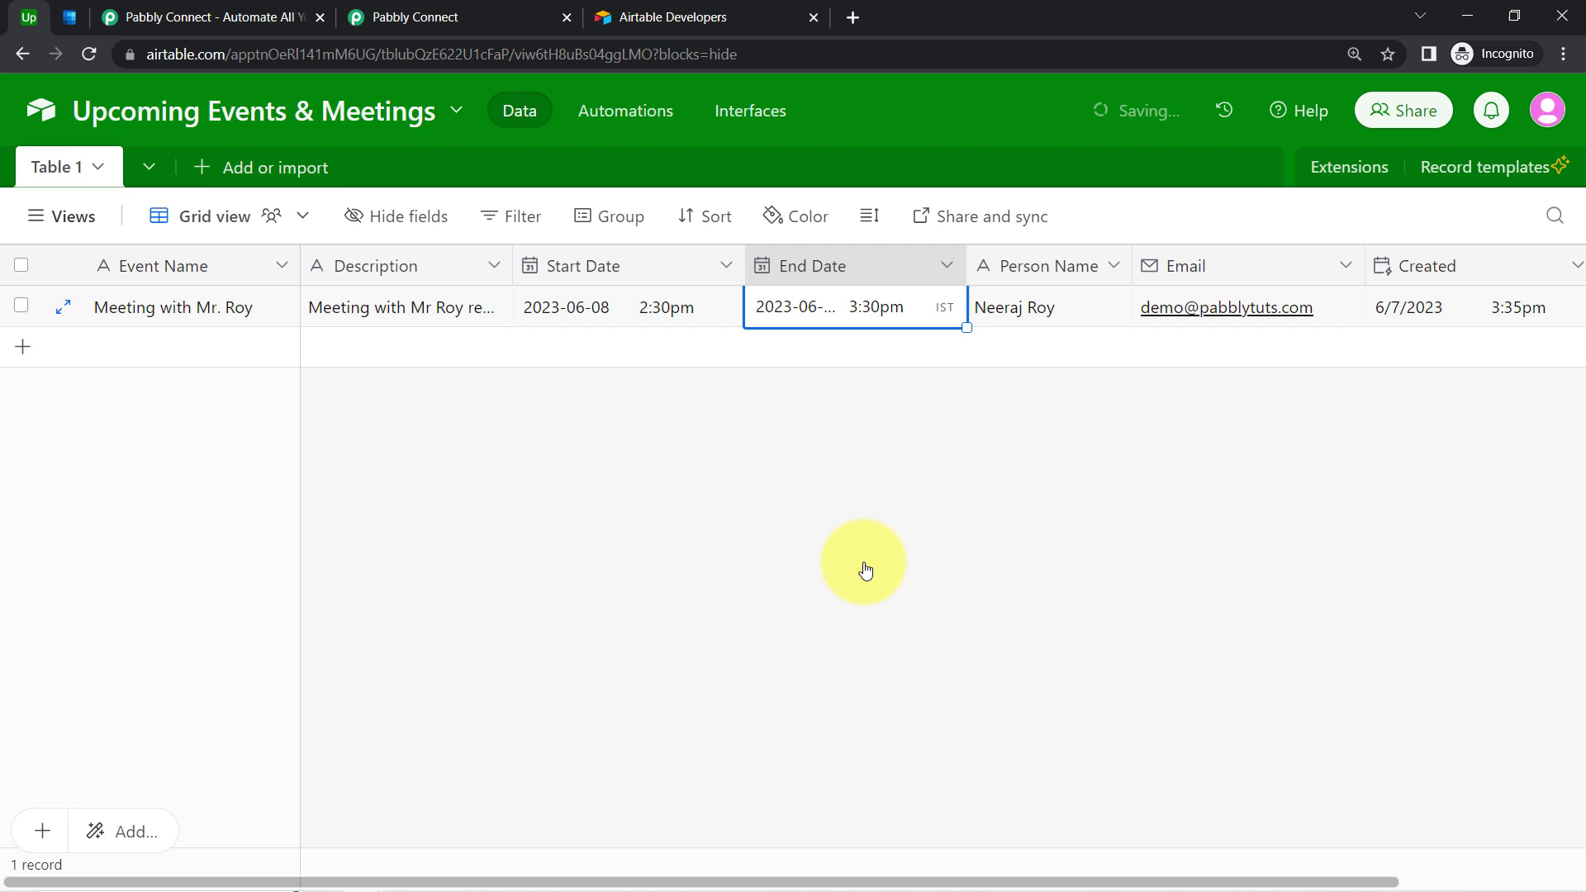
pyautogui.click(814, 487)
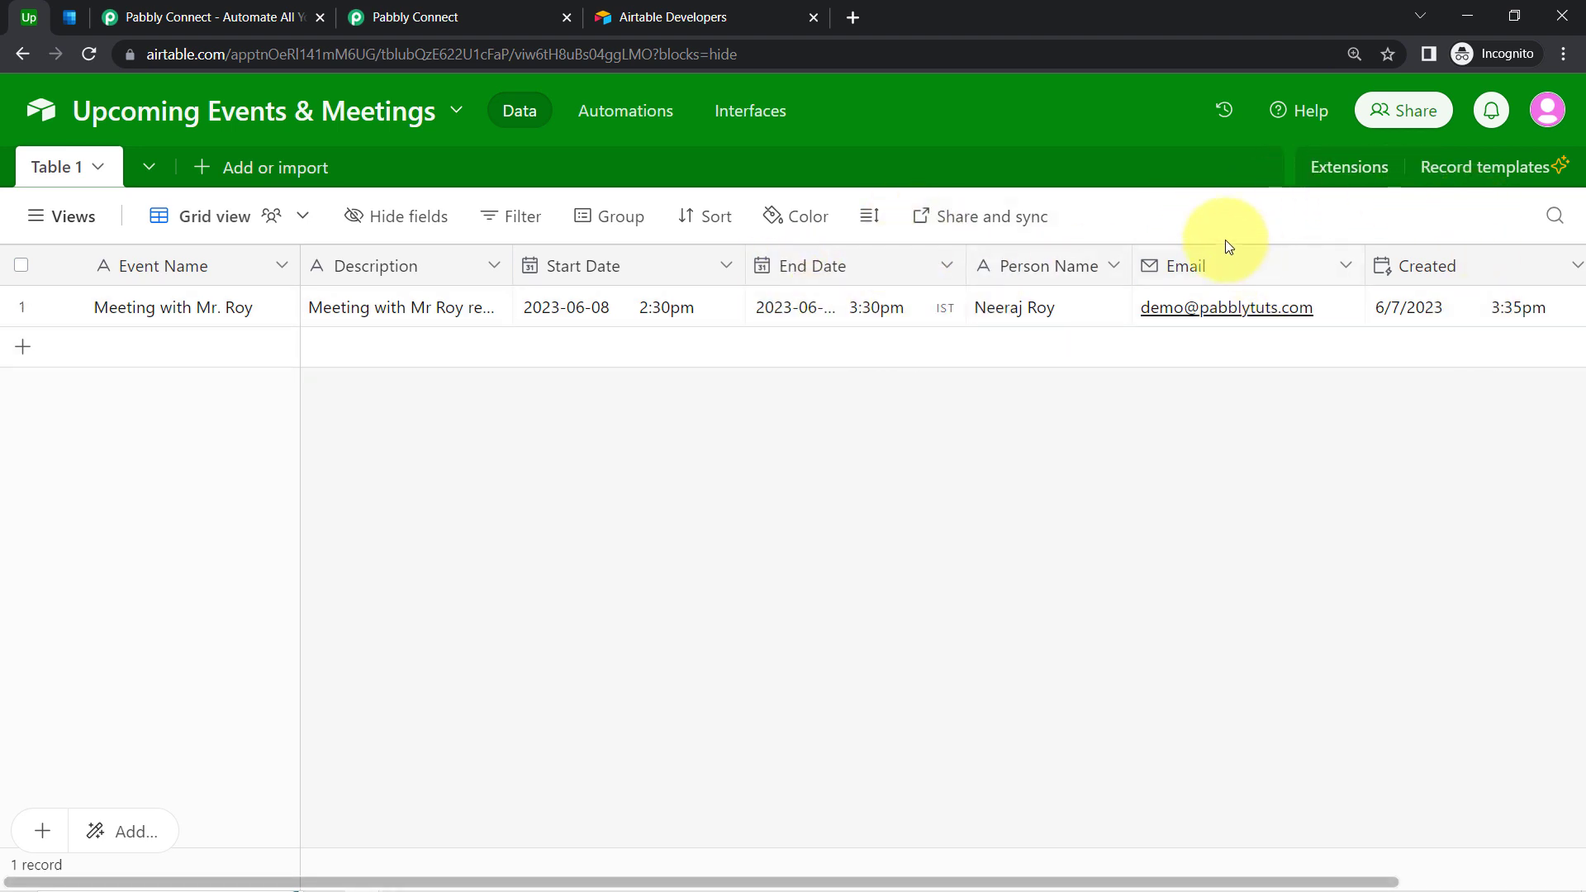
# Save the Airtable trigger in Pabbly Connect, send a test request and bring up the received response
pyautogui.click(422, 8)
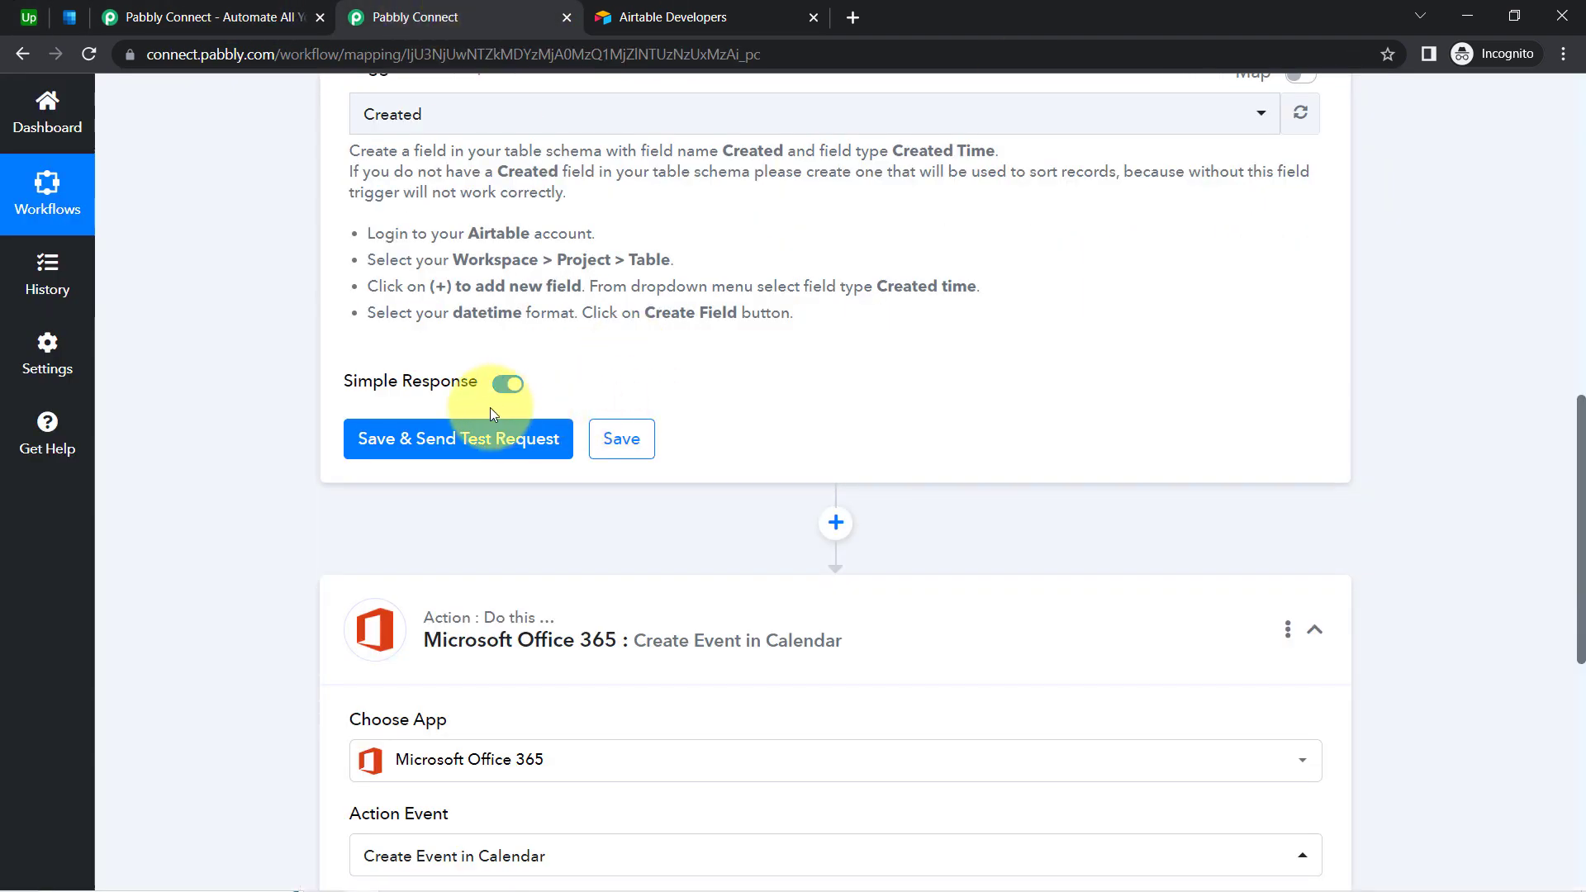
pyautogui.click(426, 437)
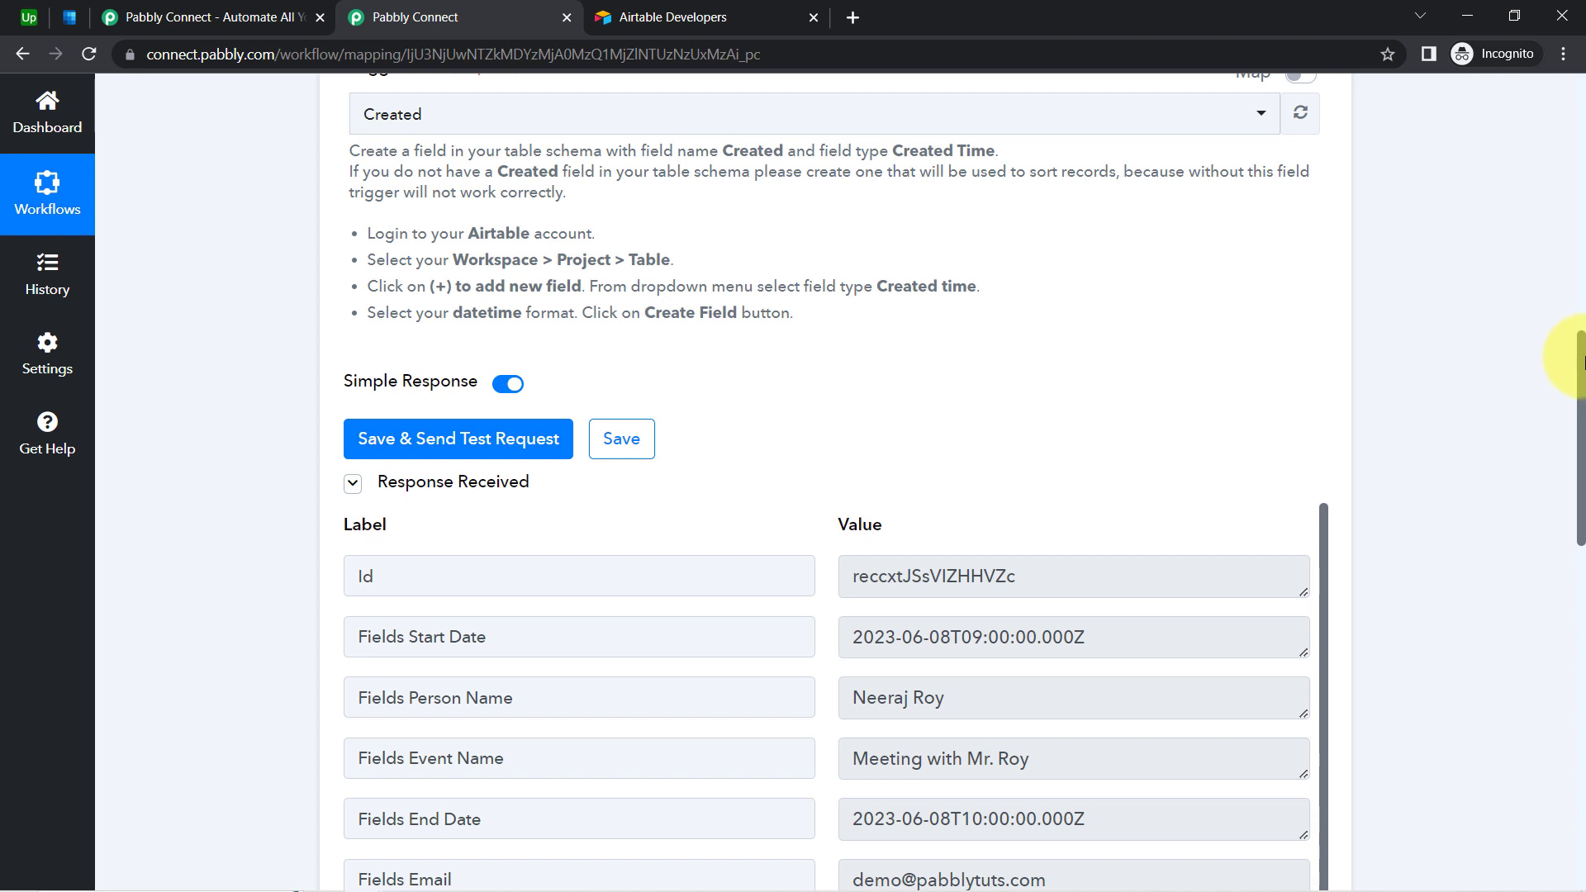
pyautogui.moveTo(1580, 360); pyautogui.dragTo(1581, 477)
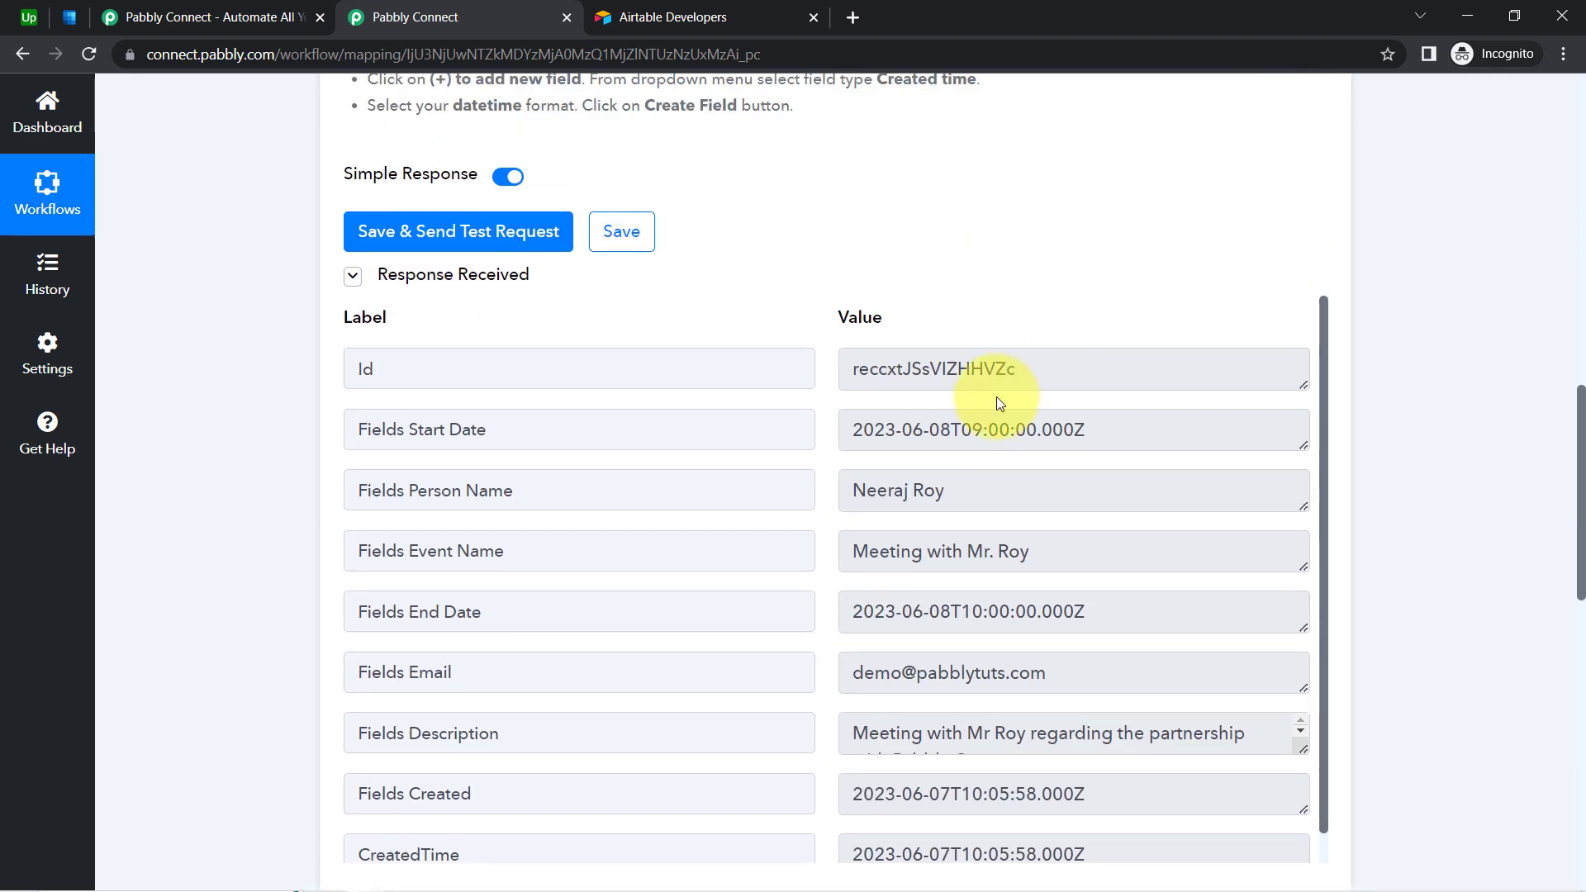
# Examine the start date, person name, event name and remaining values in the received response against the Airtable record
pyautogui.moveTo(896, 429); pyautogui.dragTo(1089, 434)
pyautogui.moveTo(854, 429); pyautogui.dragTo(1121, 432)
pyautogui.click(892, 427)
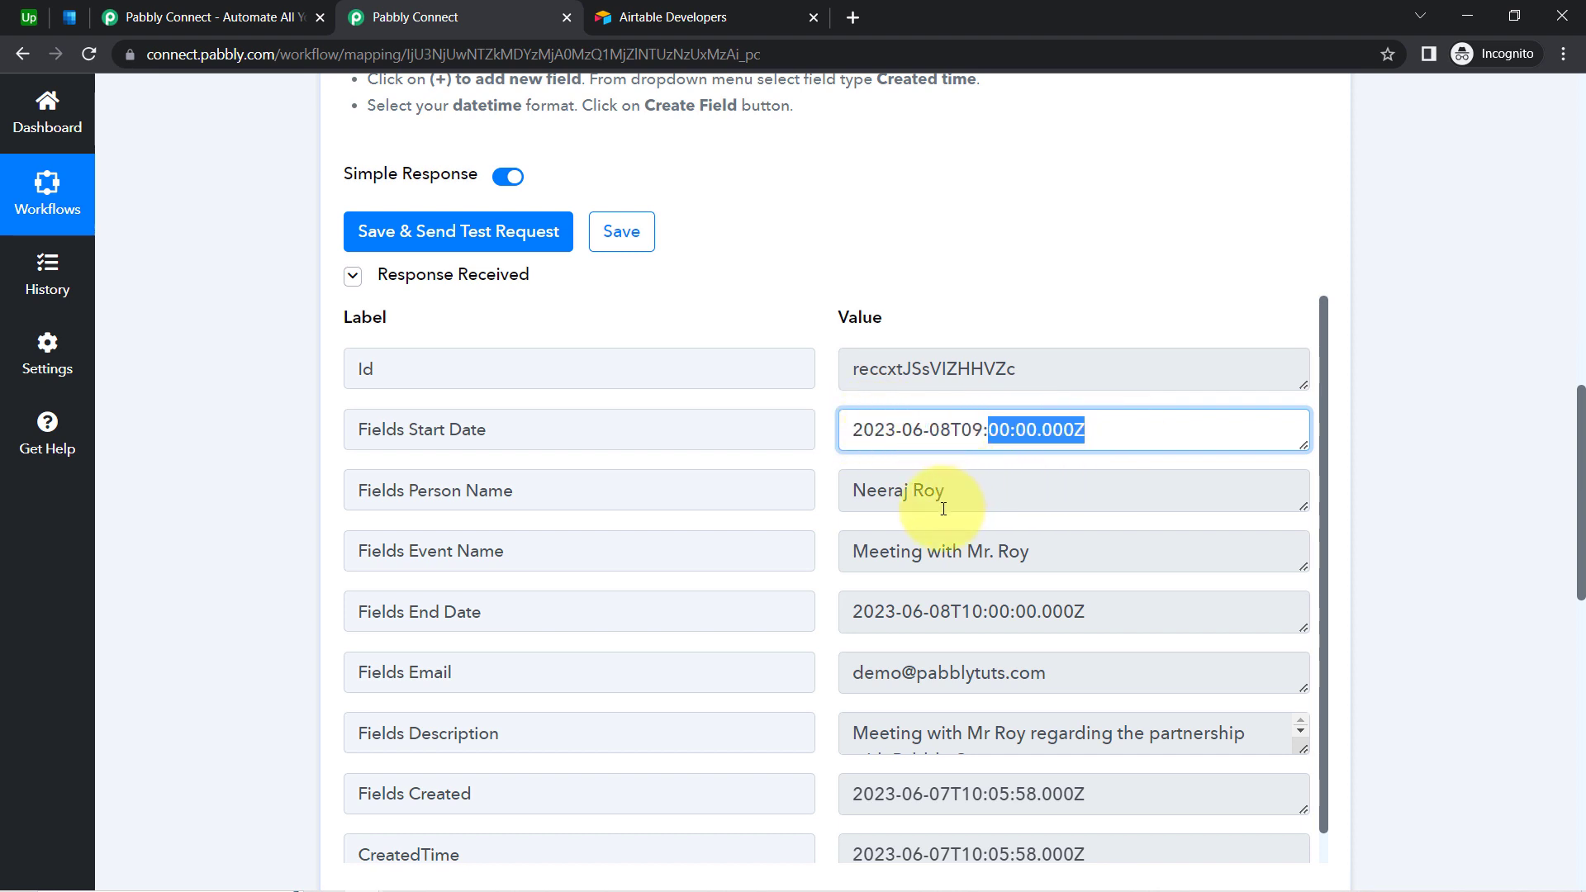
pyautogui.moveTo(943, 509); pyautogui.dragTo(859, 496)
pyautogui.moveTo(912, 551); pyautogui.dragTo(983, 552)
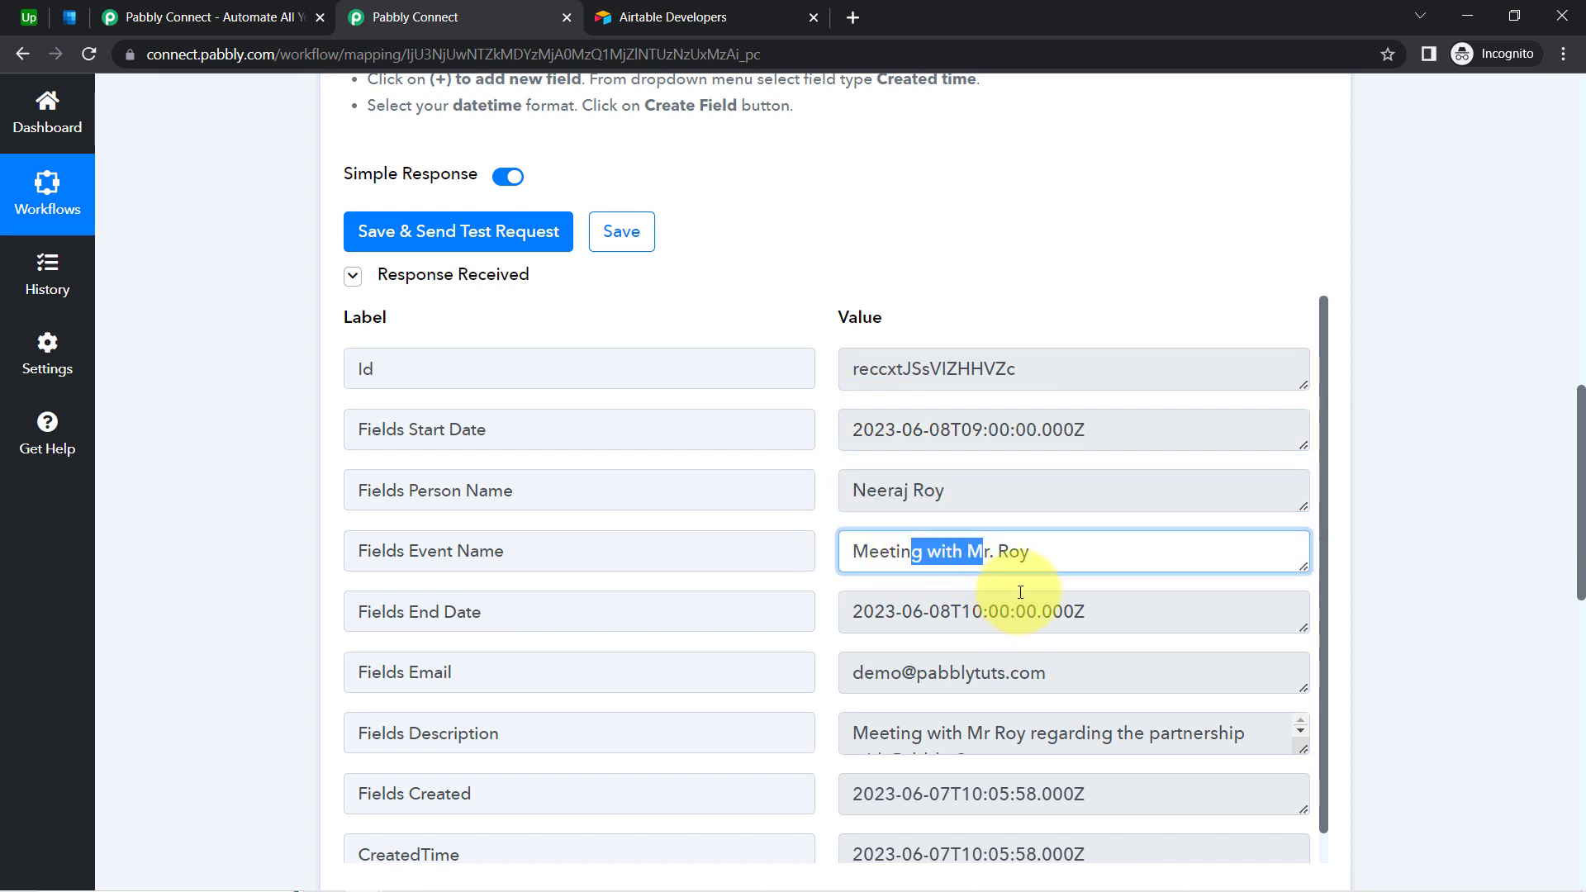
pyautogui.scroll(-3, 1021, 591)
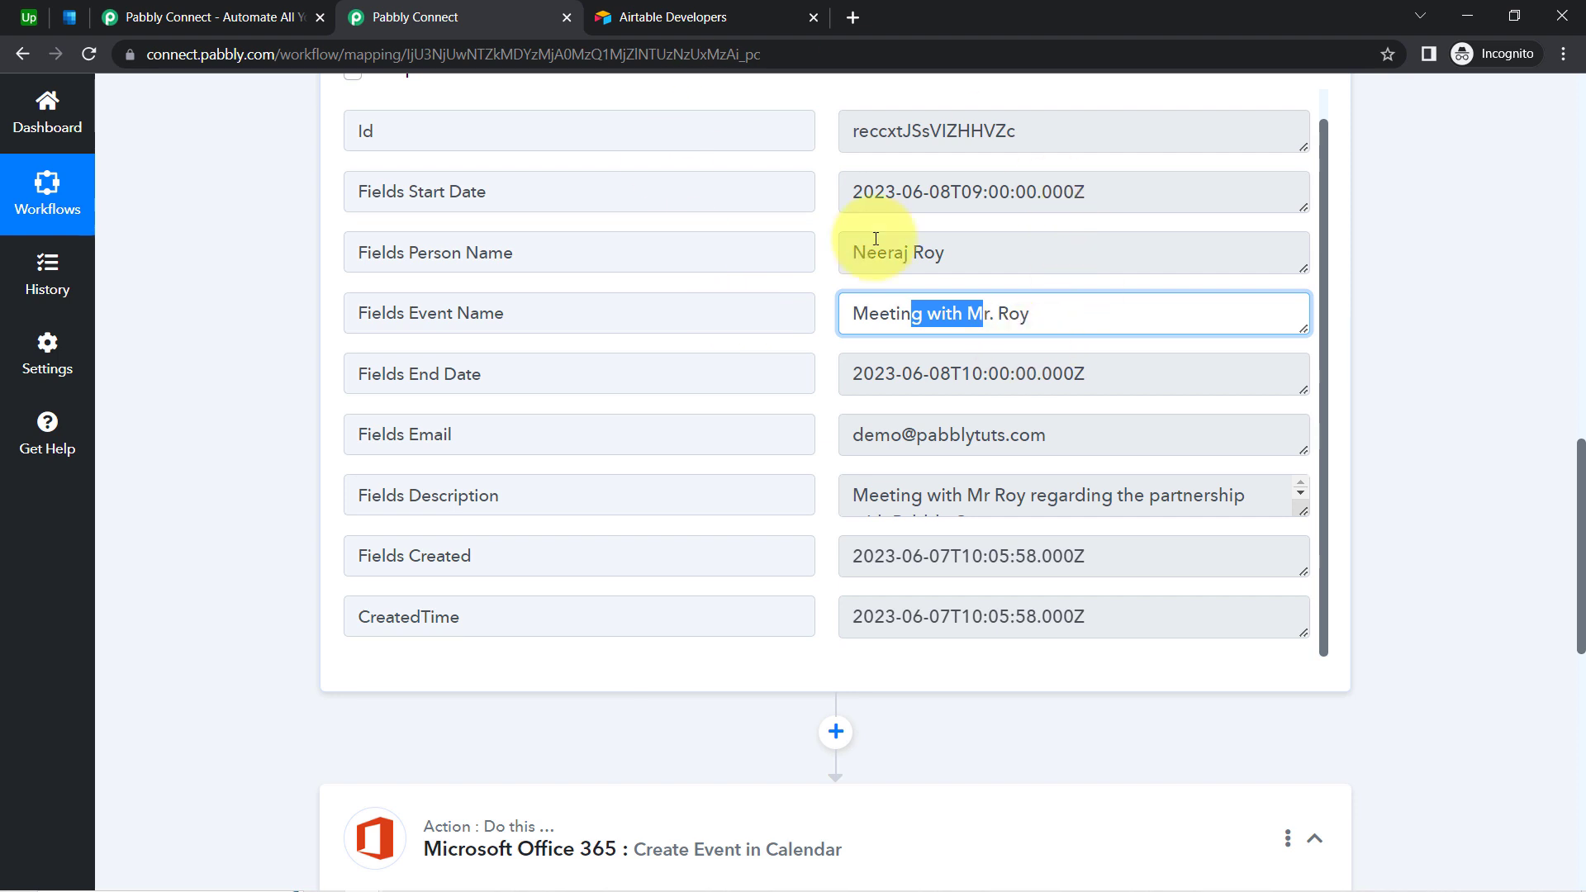
pyautogui.click(29, 16)
pyautogui.click(400, 17)
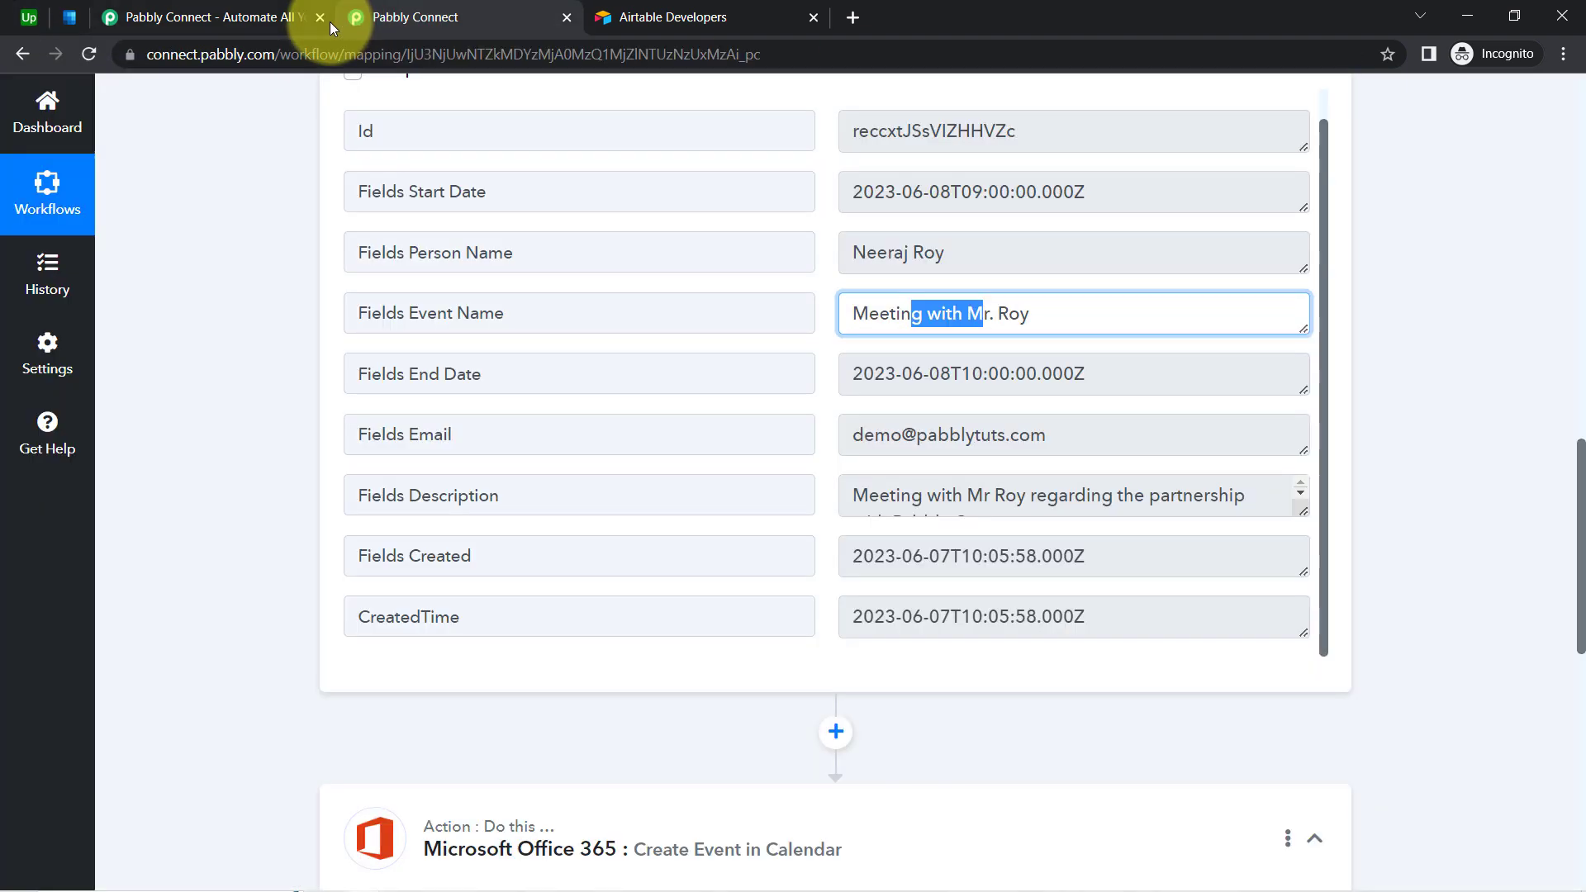
# Close the spare Pabbly Connect tab and add a blank record to the Upcoming Events & Meetings table in Airtable
pyautogui.click(319, 18)
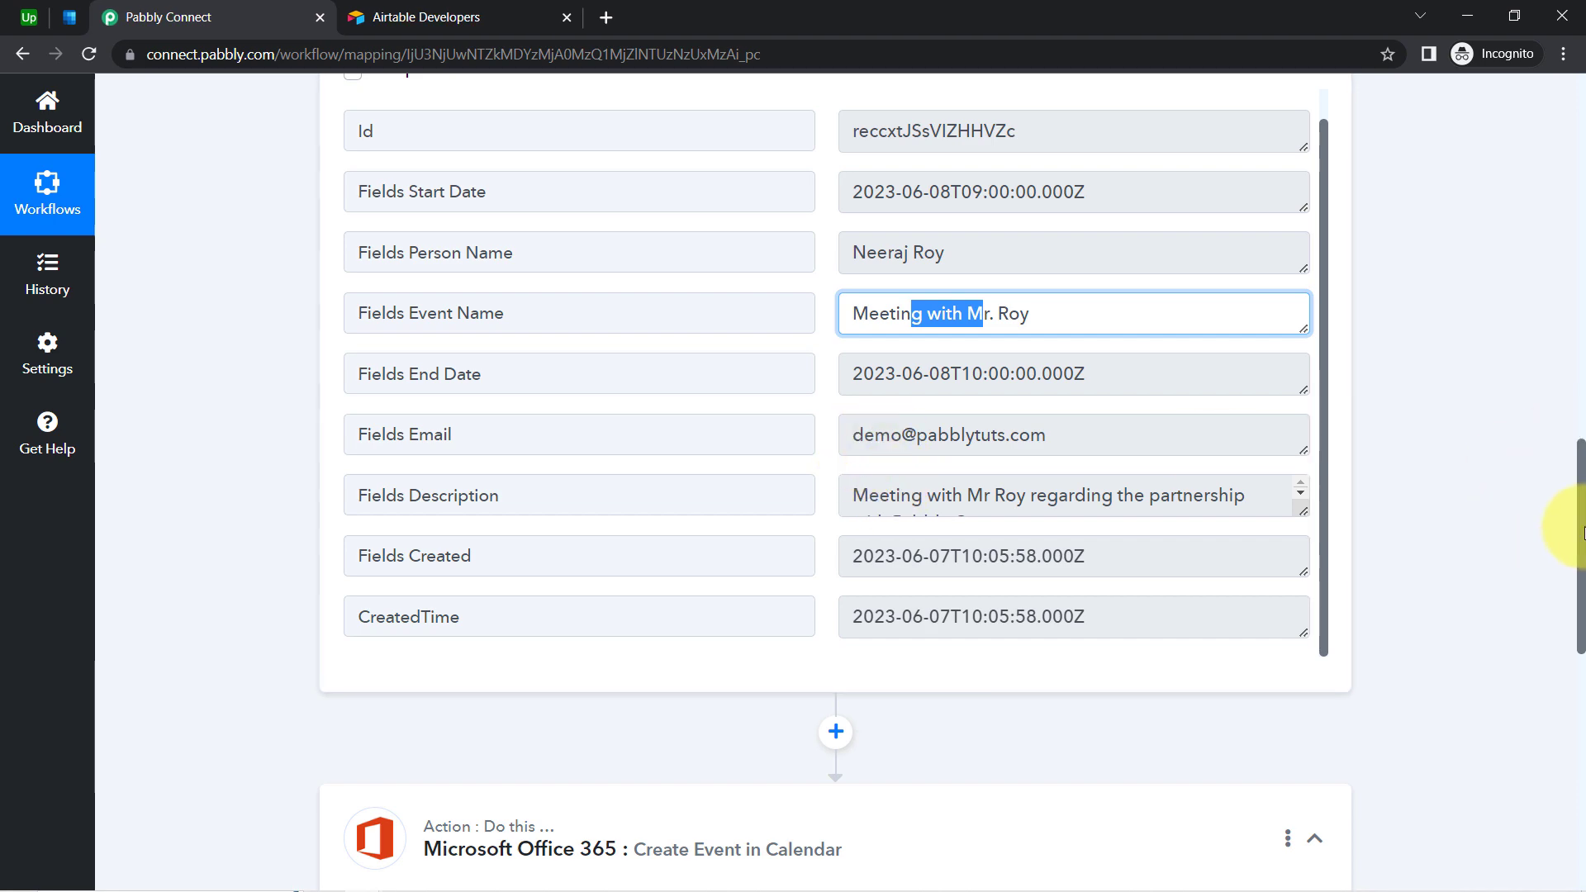
pyautogui.moveTo(1582, 533); pyautogui.dragTo(1530, 79)
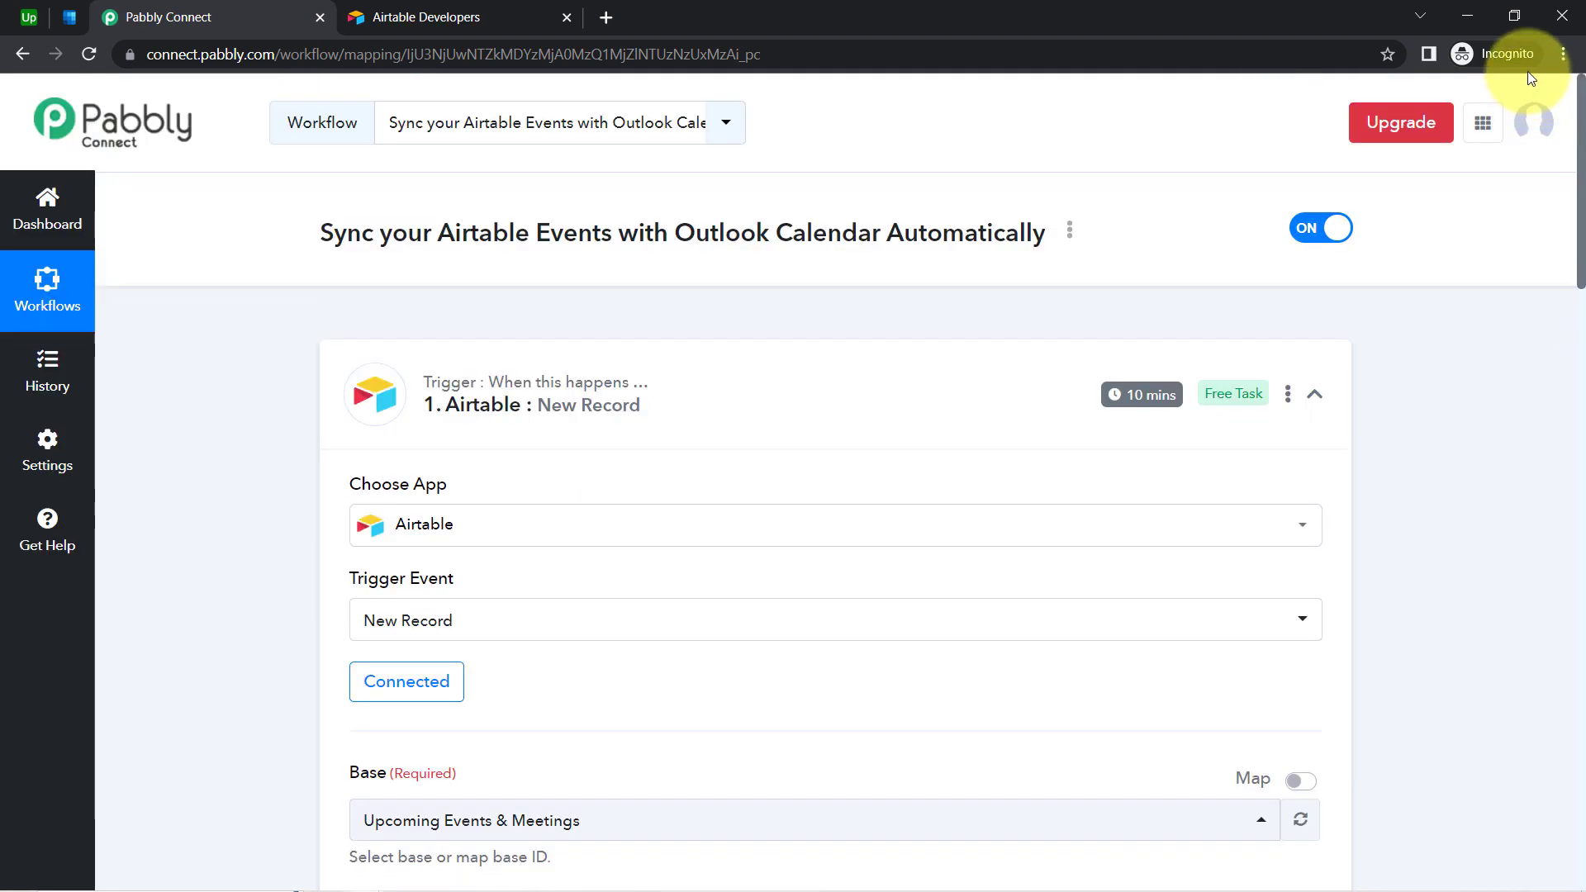
pyautogui.click(28, 18)
pyautogui.click(161, 347)
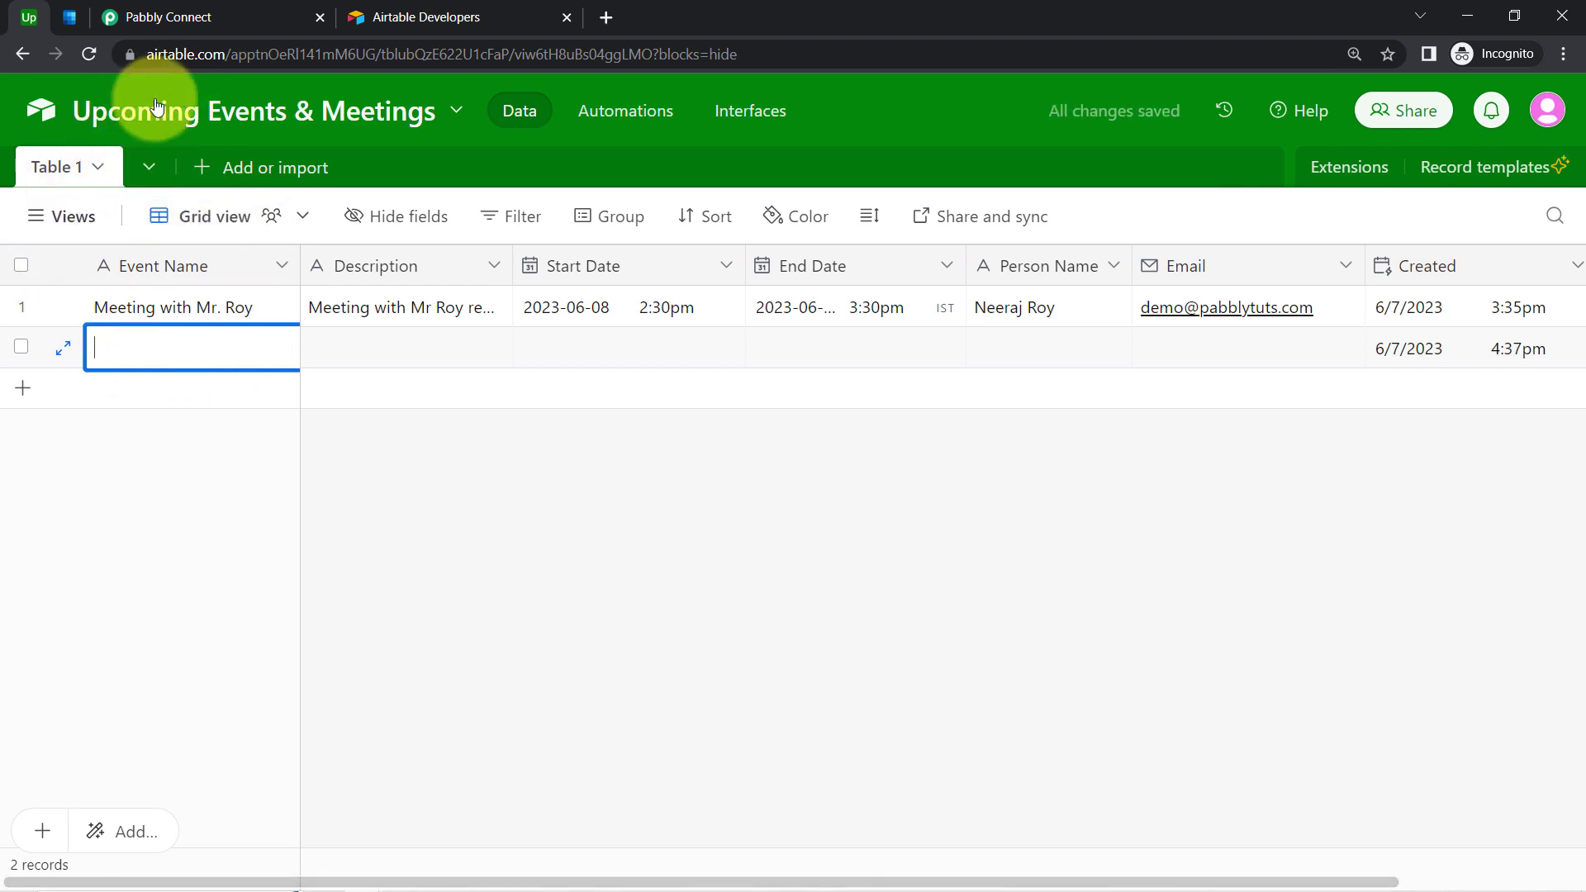
pyautogui.click(199, 10)
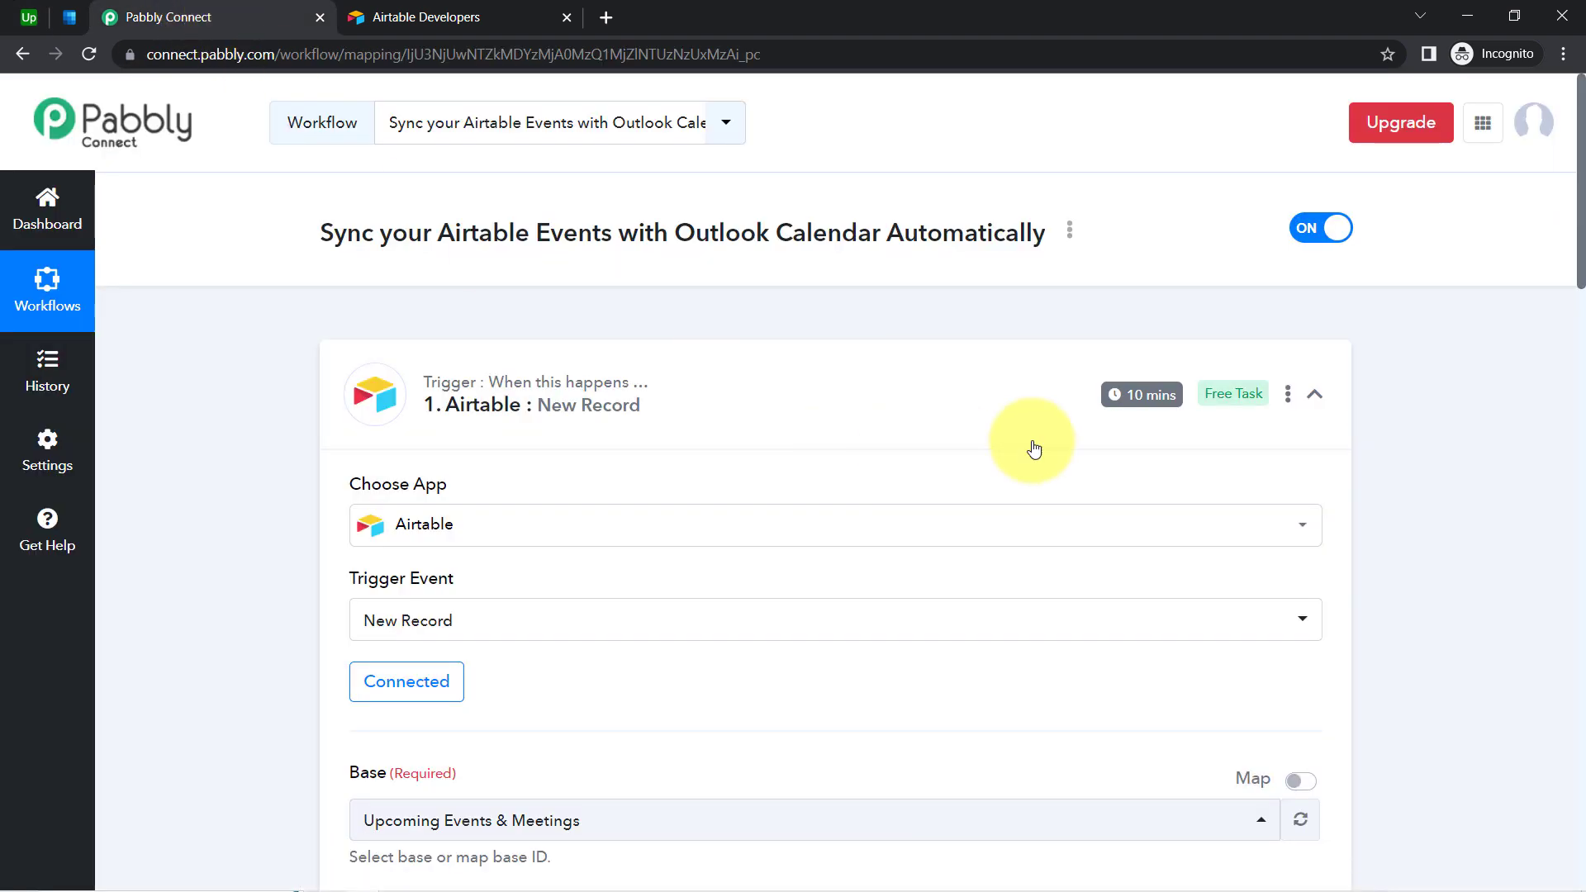
# Examine the Airtable trigger's polling interval and received response in Pabbly Connect alongside the Airtable records
pyautogui.moveTo(1155, 397)
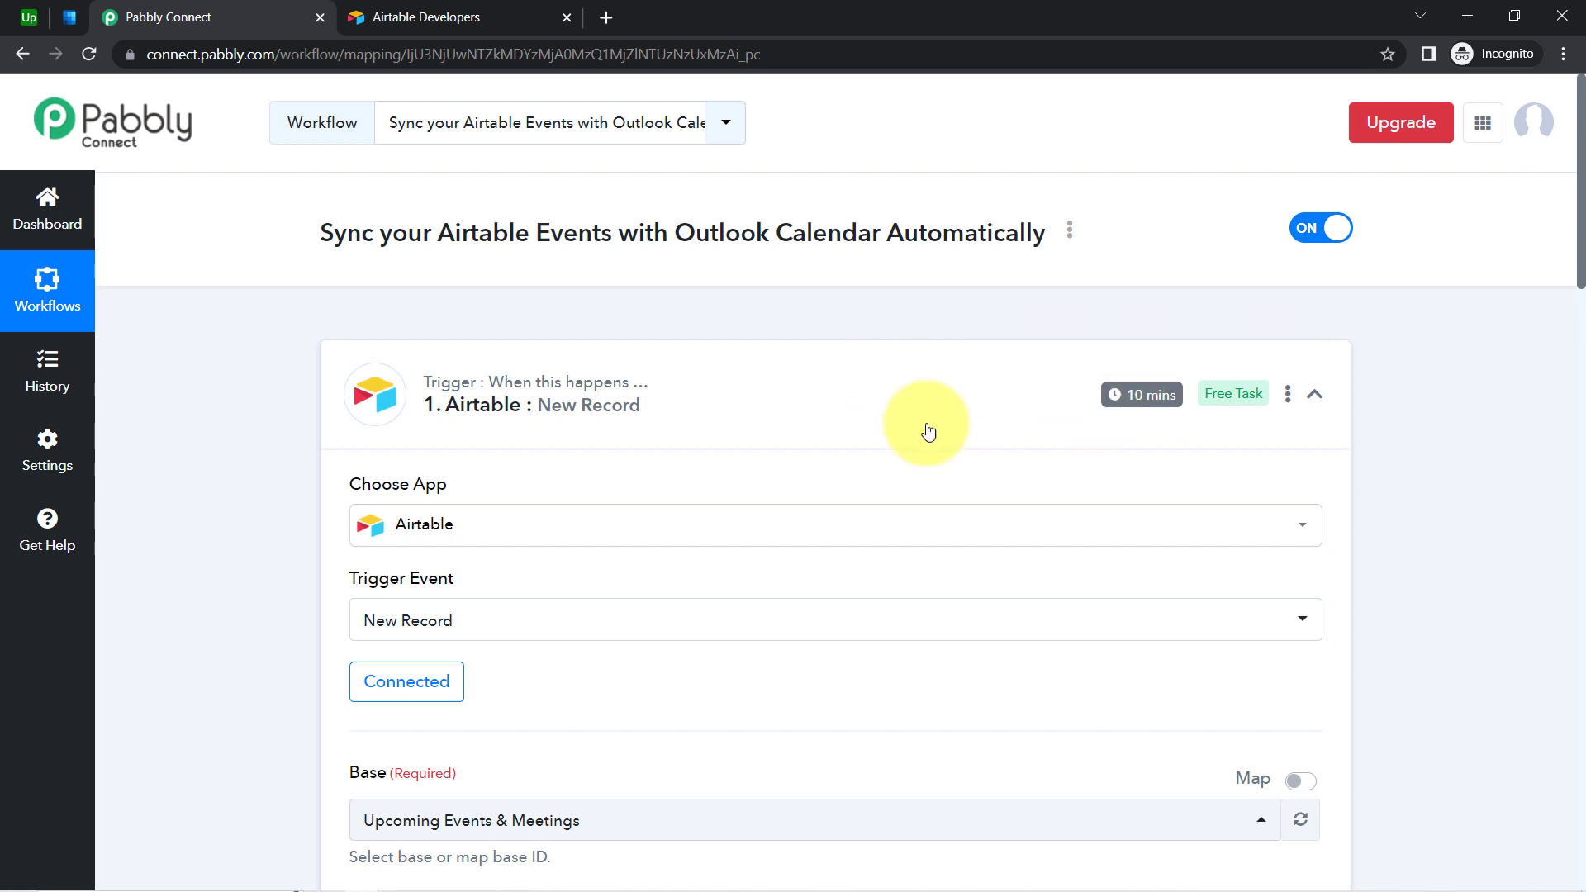
pyautogui.moveTo(1582, 222); pyautogui.dragTo(1578, 613)
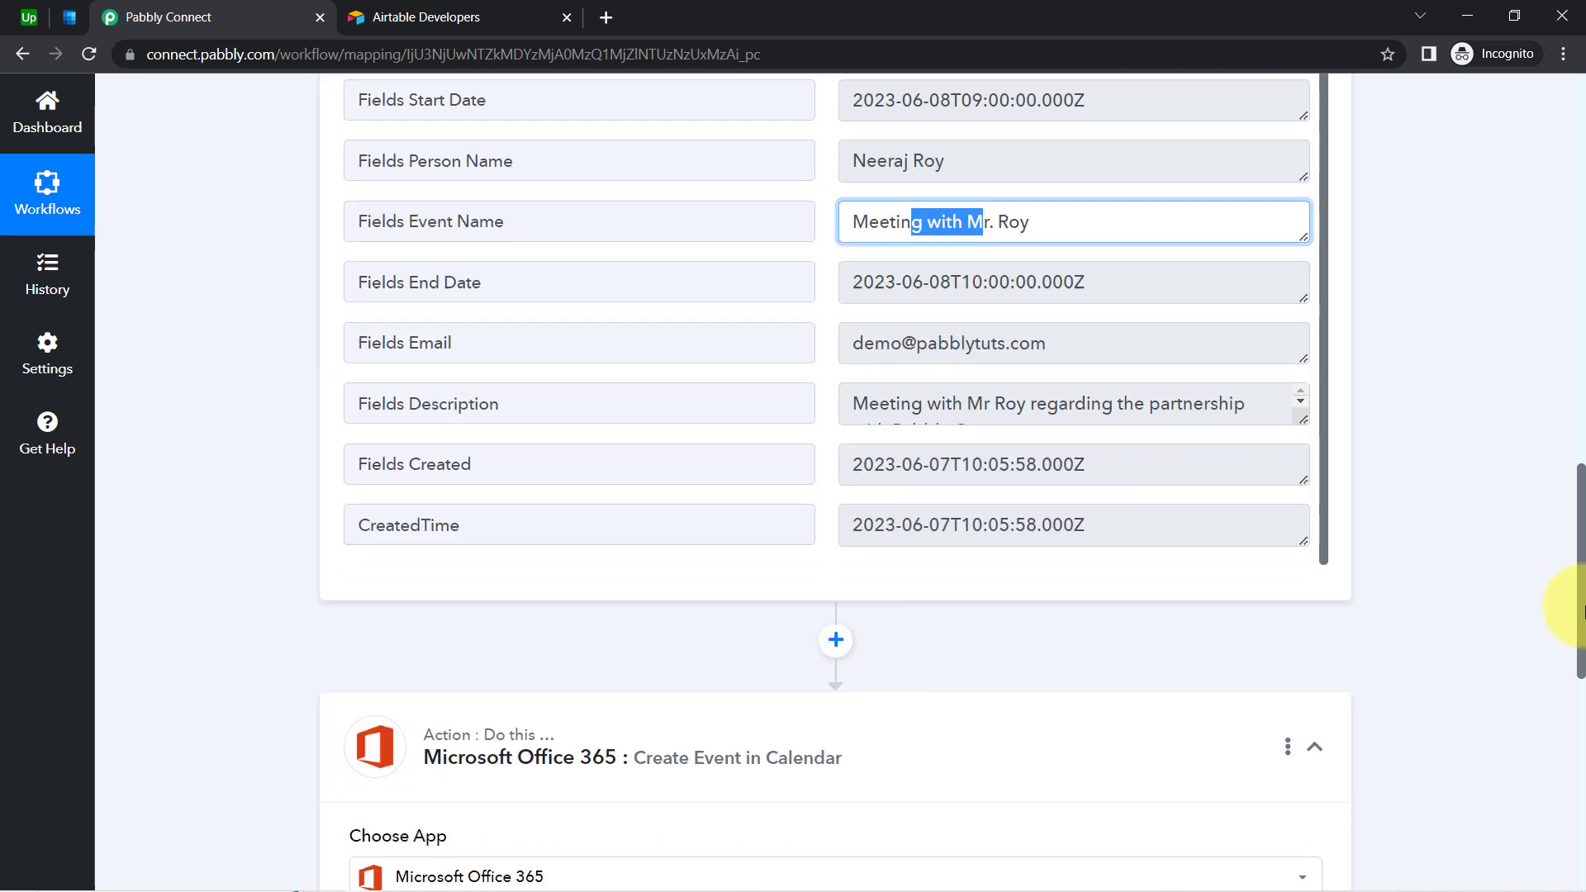
pyautogui.click(36, 16)
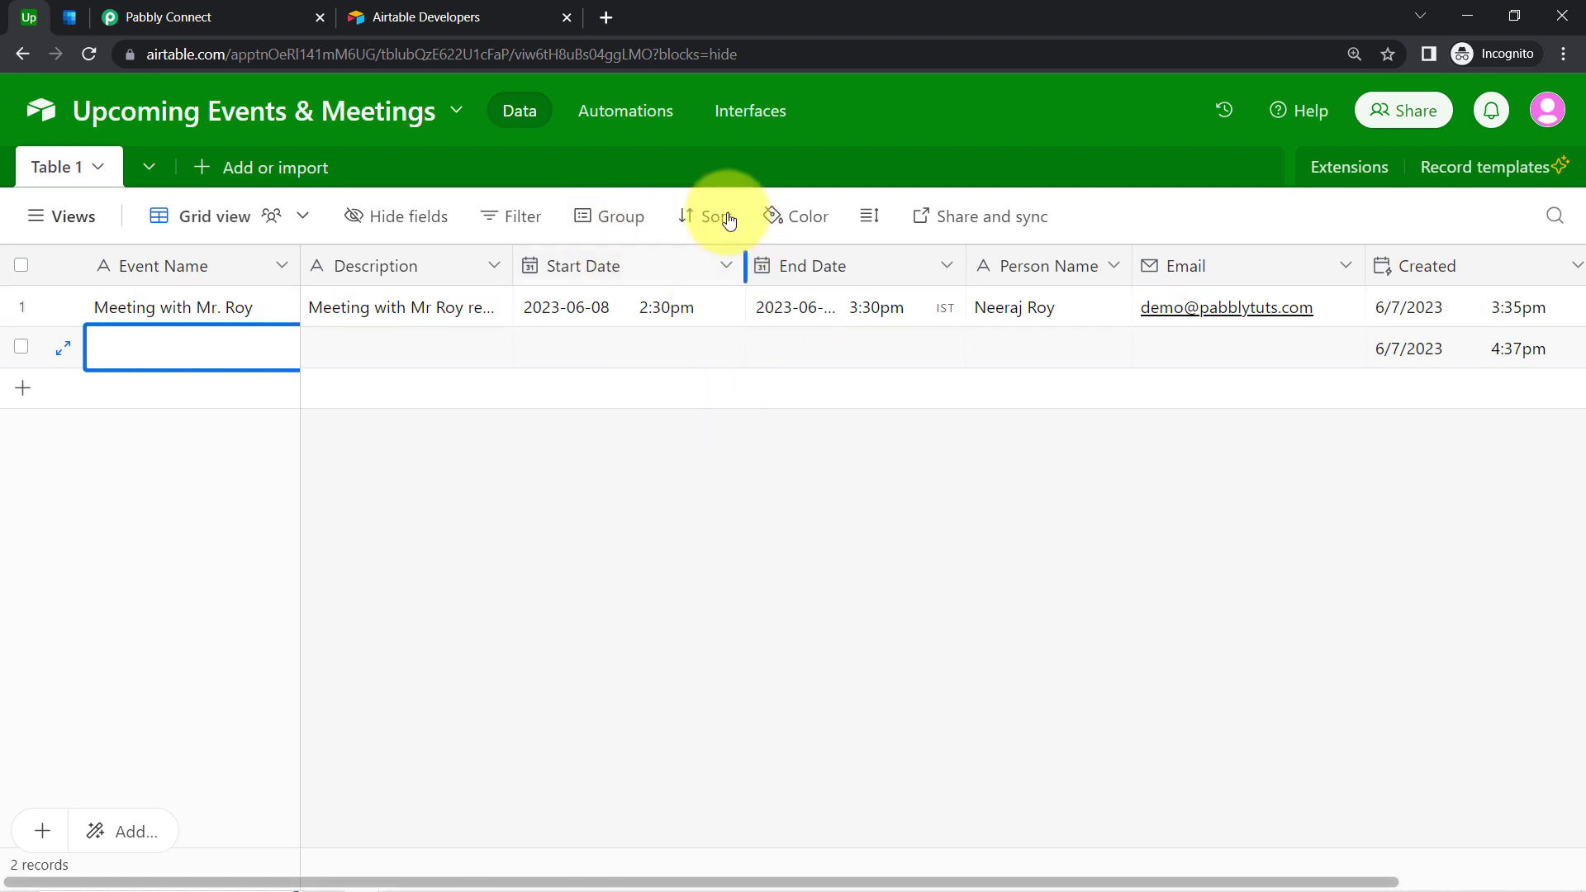
pyautogui.click(199, 16)
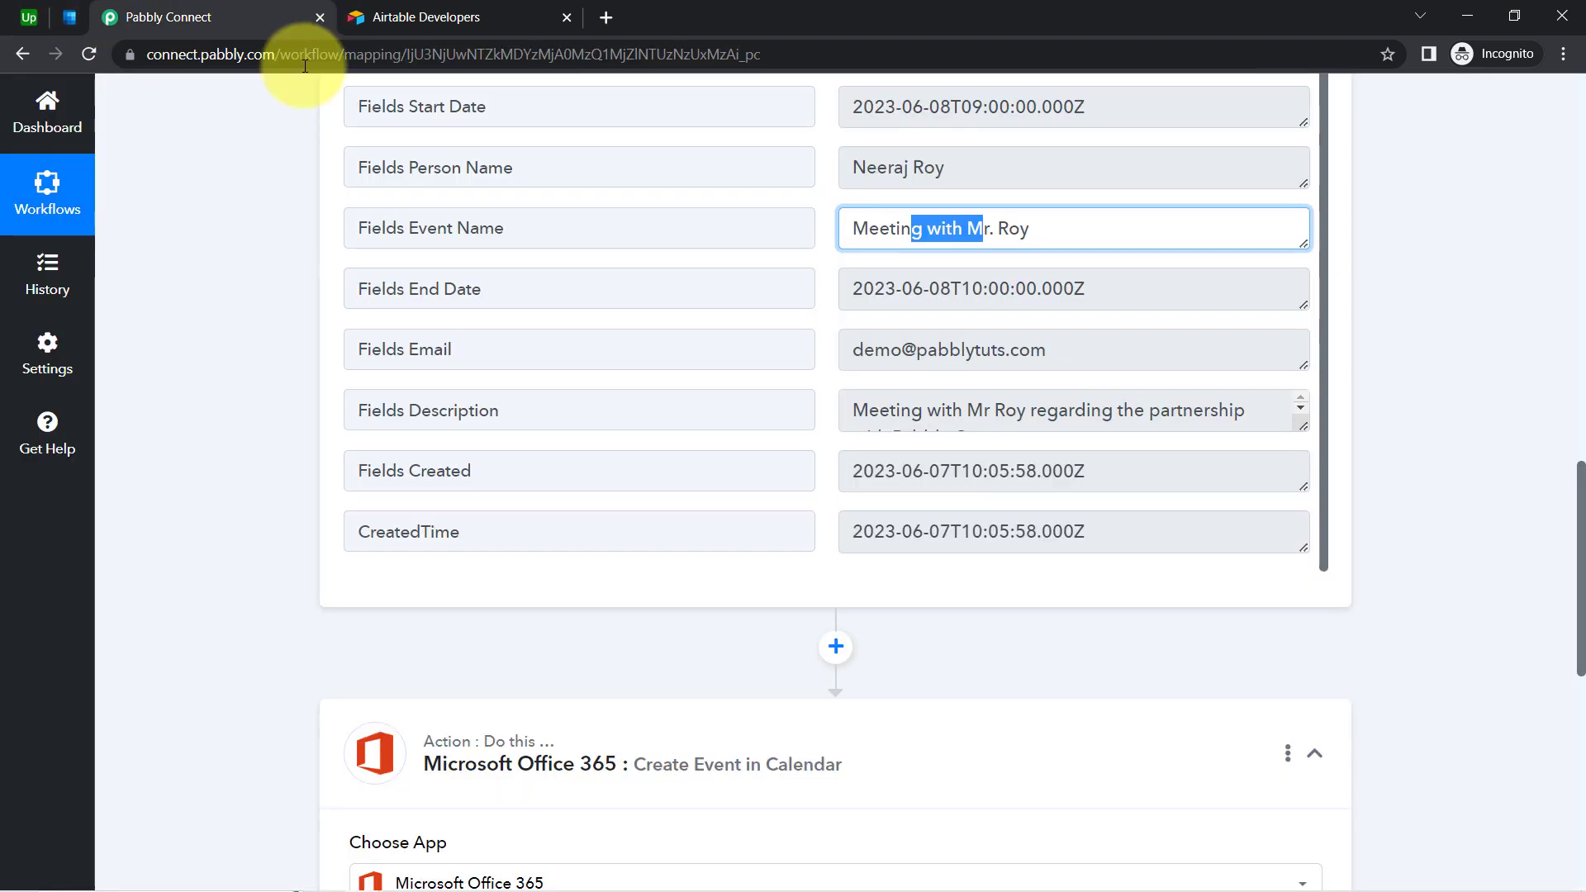
# Add a new Microsoft Office 365 connection for the Create Event in Calendar action and grant Pabbly Connect the requested account permissions
pyautogui.scroll(-8, 512, 417)
pyautogui.scroll(3, 473, 404)
pyautogui.scroll(-3, 470, 408)
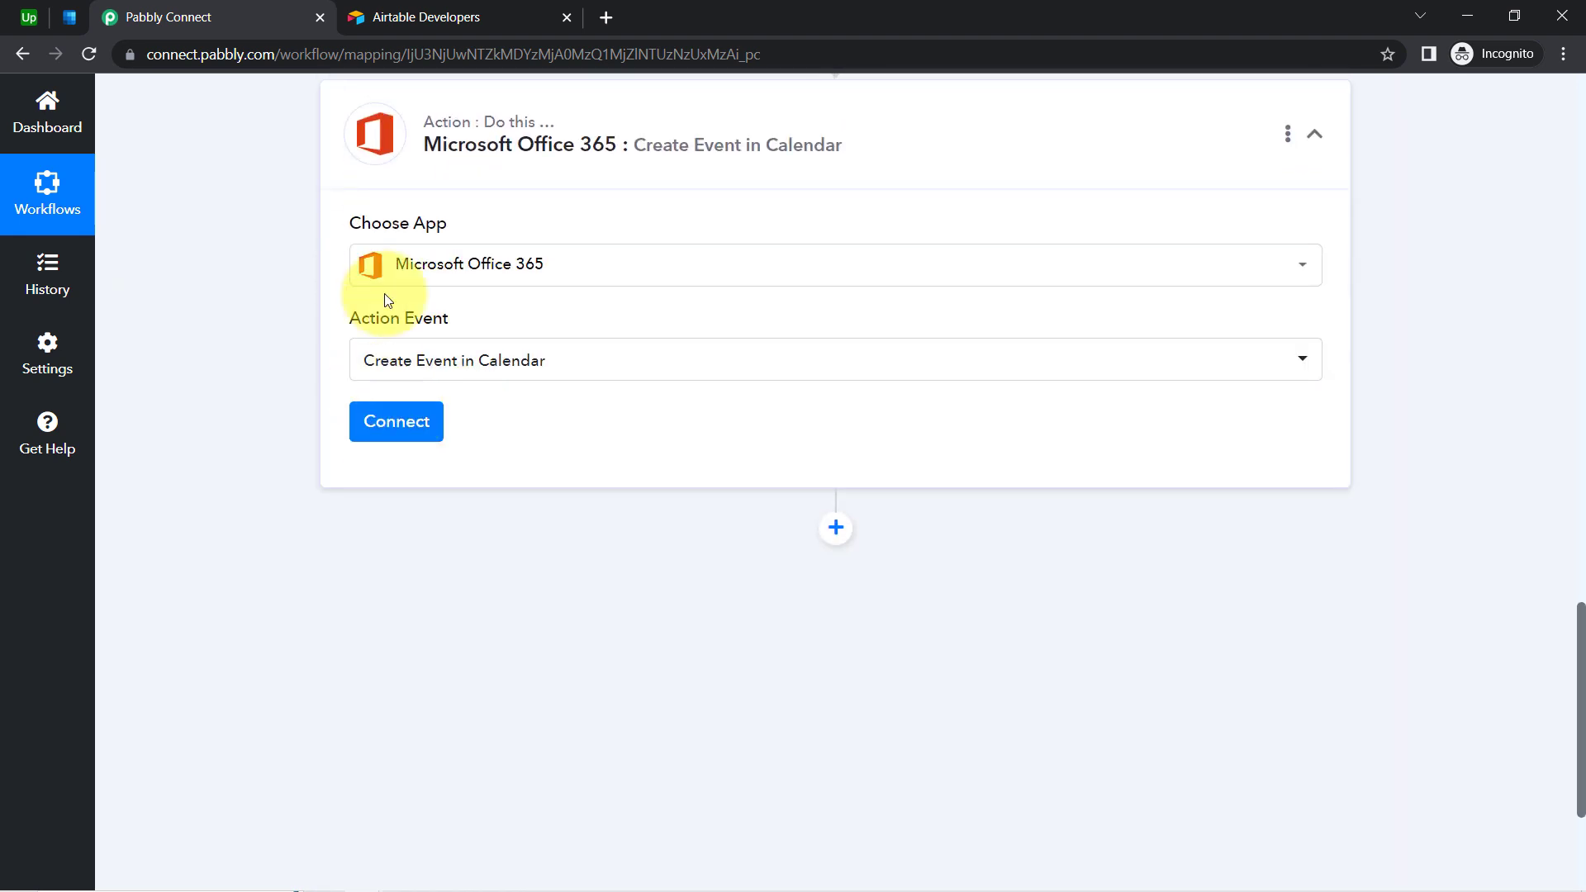
pyautogui.click(417, 431)
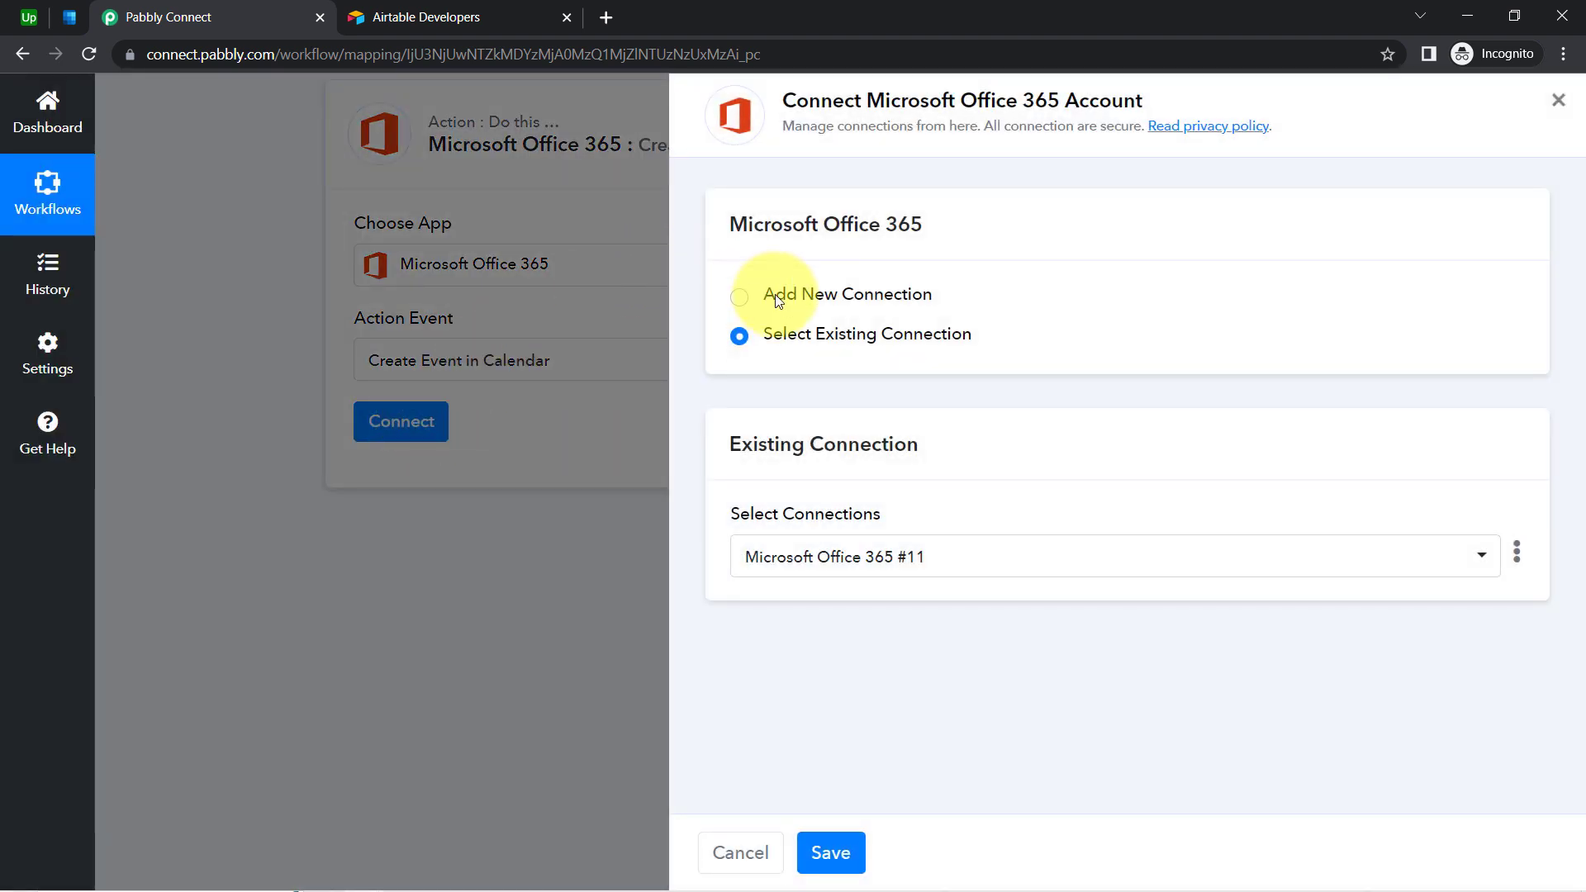
pyautogui.click(787, 299)
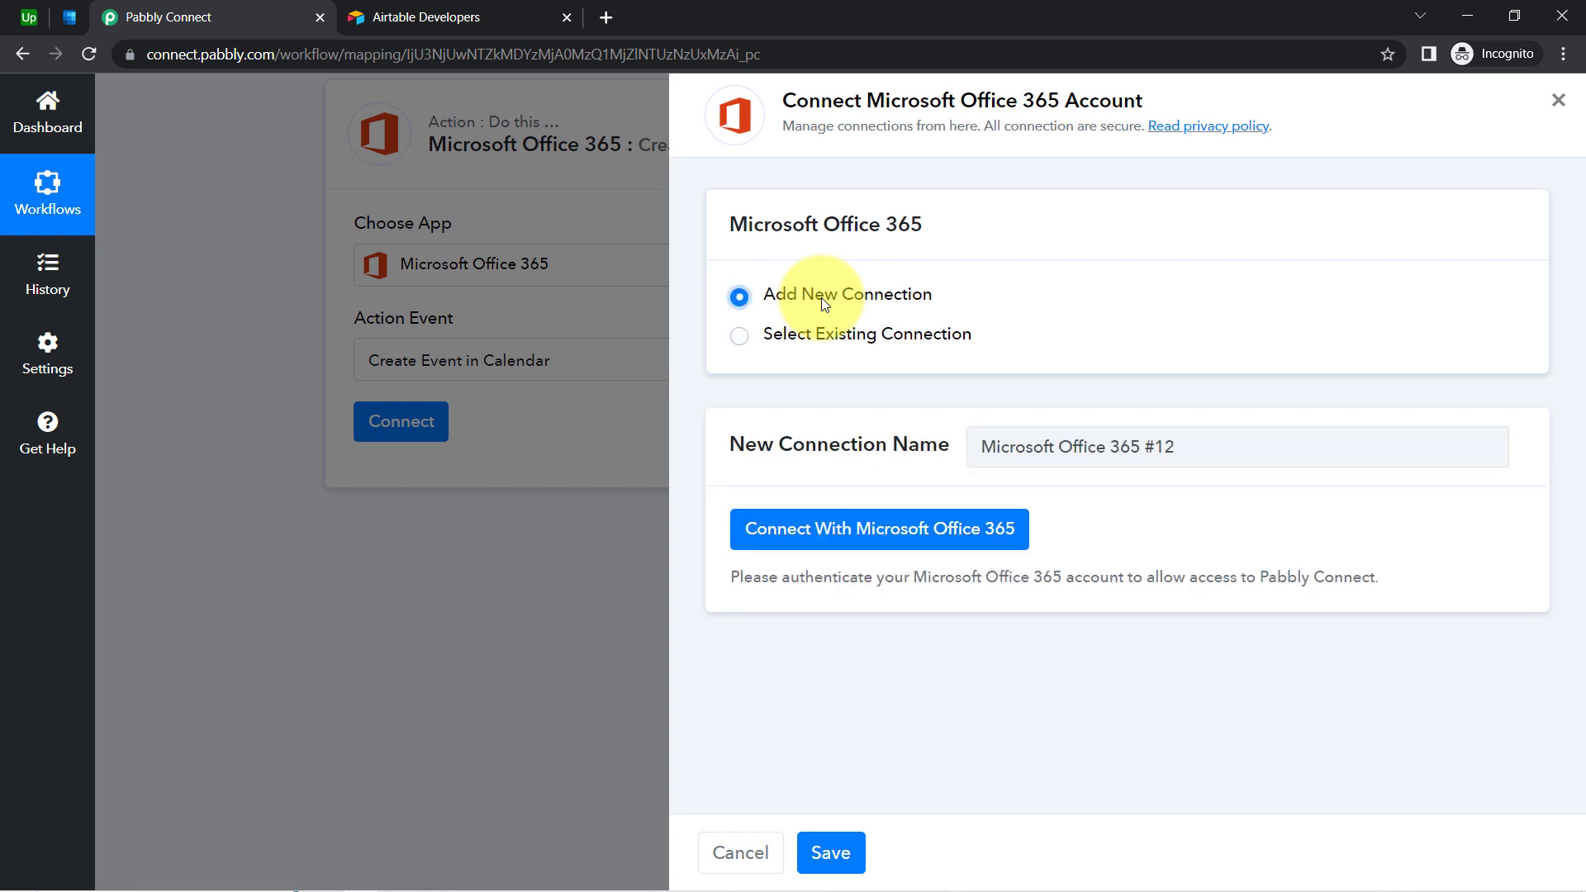
pyautogui.click(797, 537)
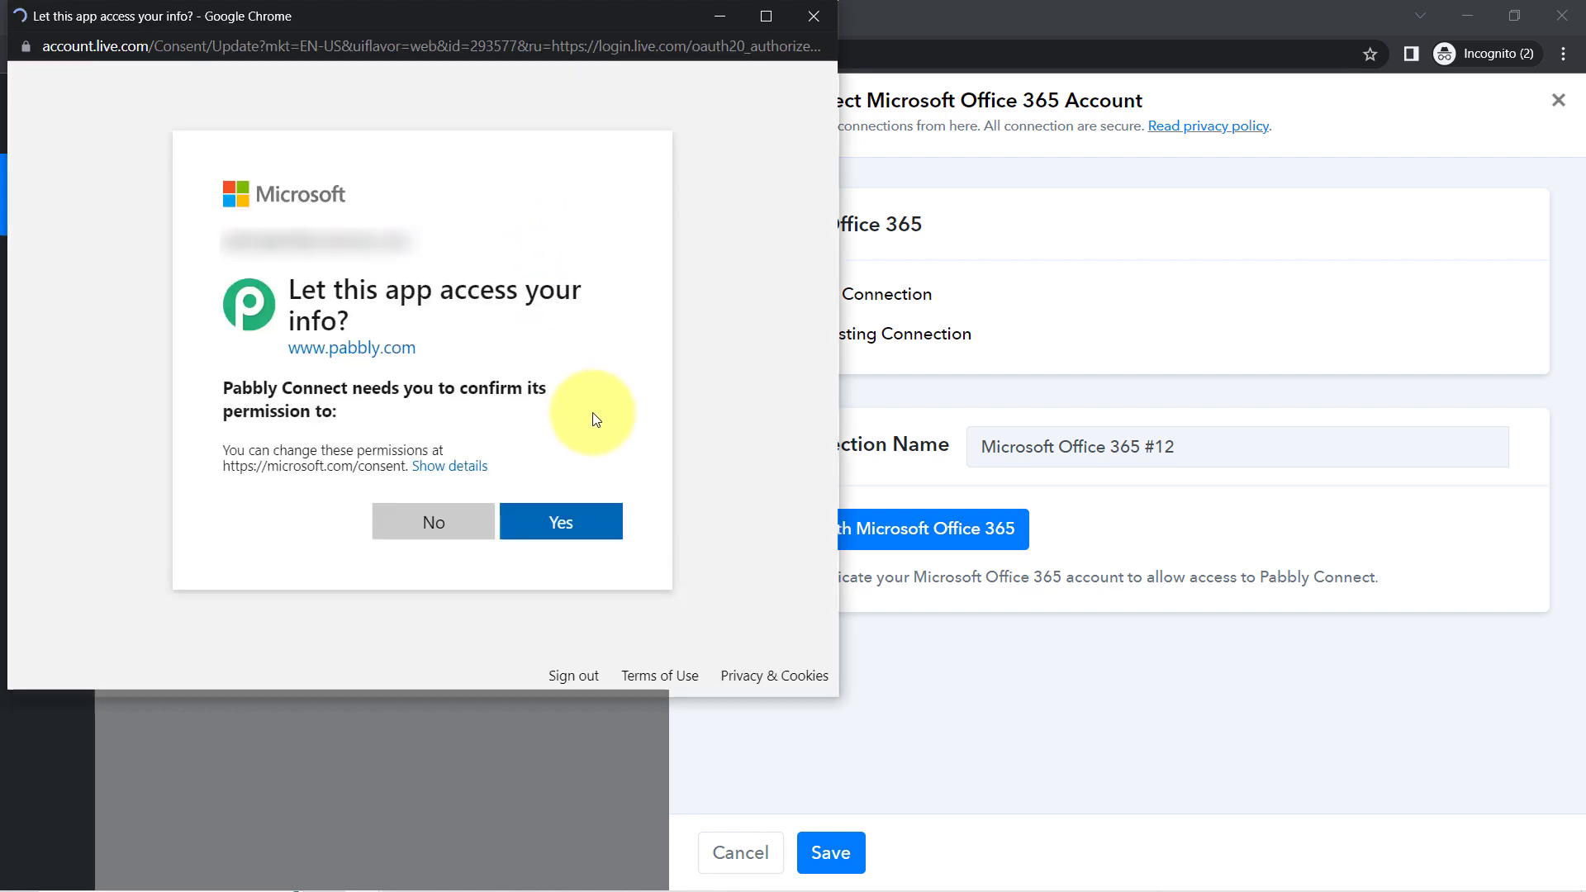
pyautogui.moveTo(827, 230); pyautogui.dragTo(835, 682)
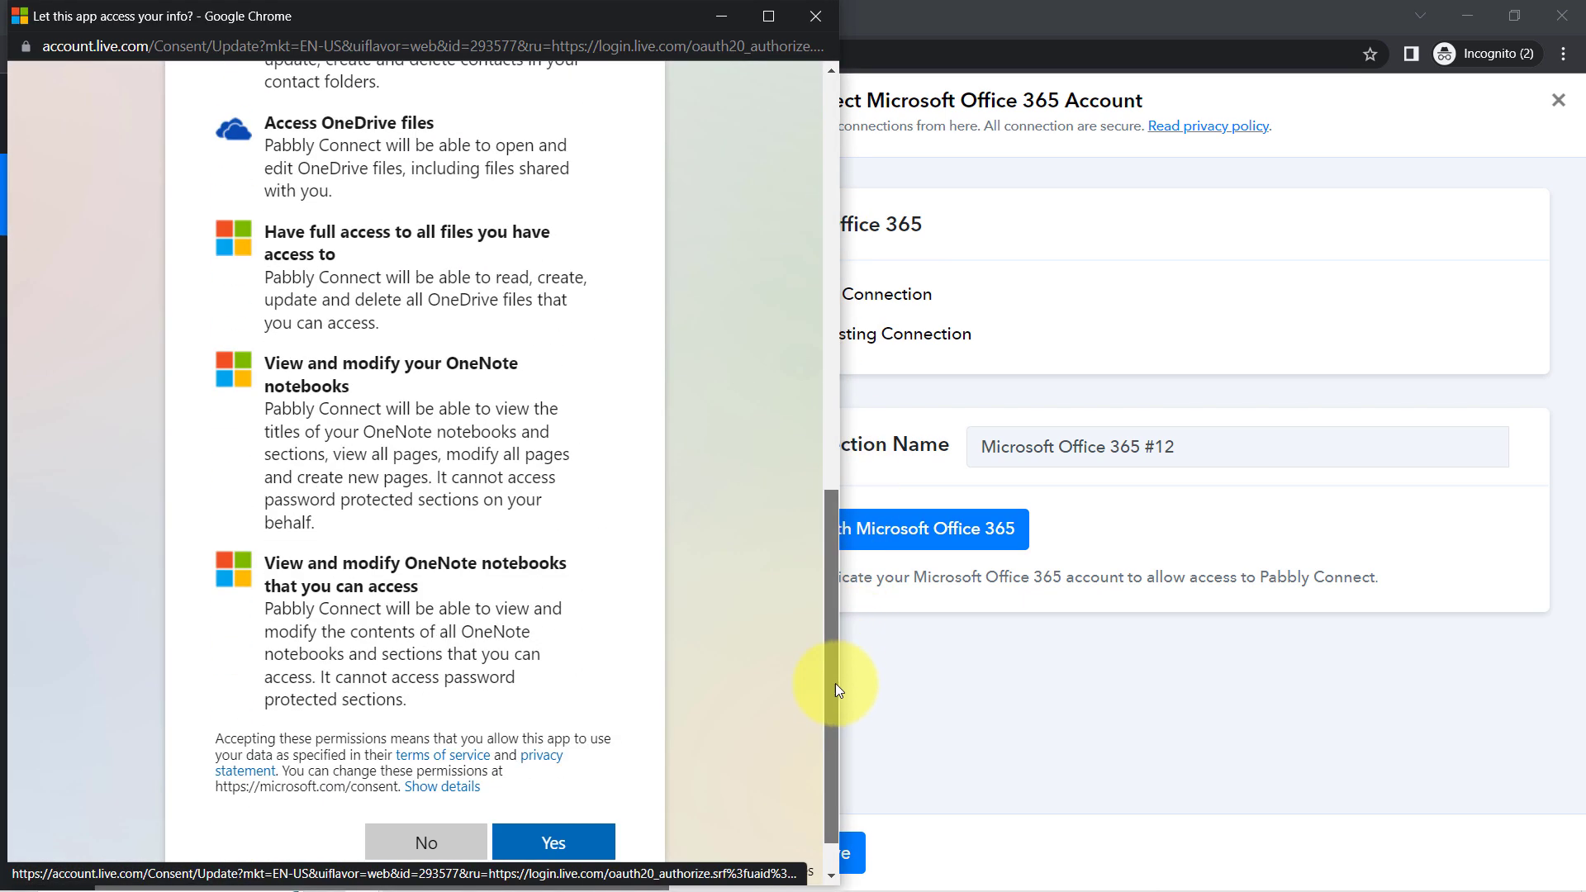
pyautogui.click(541, 793)
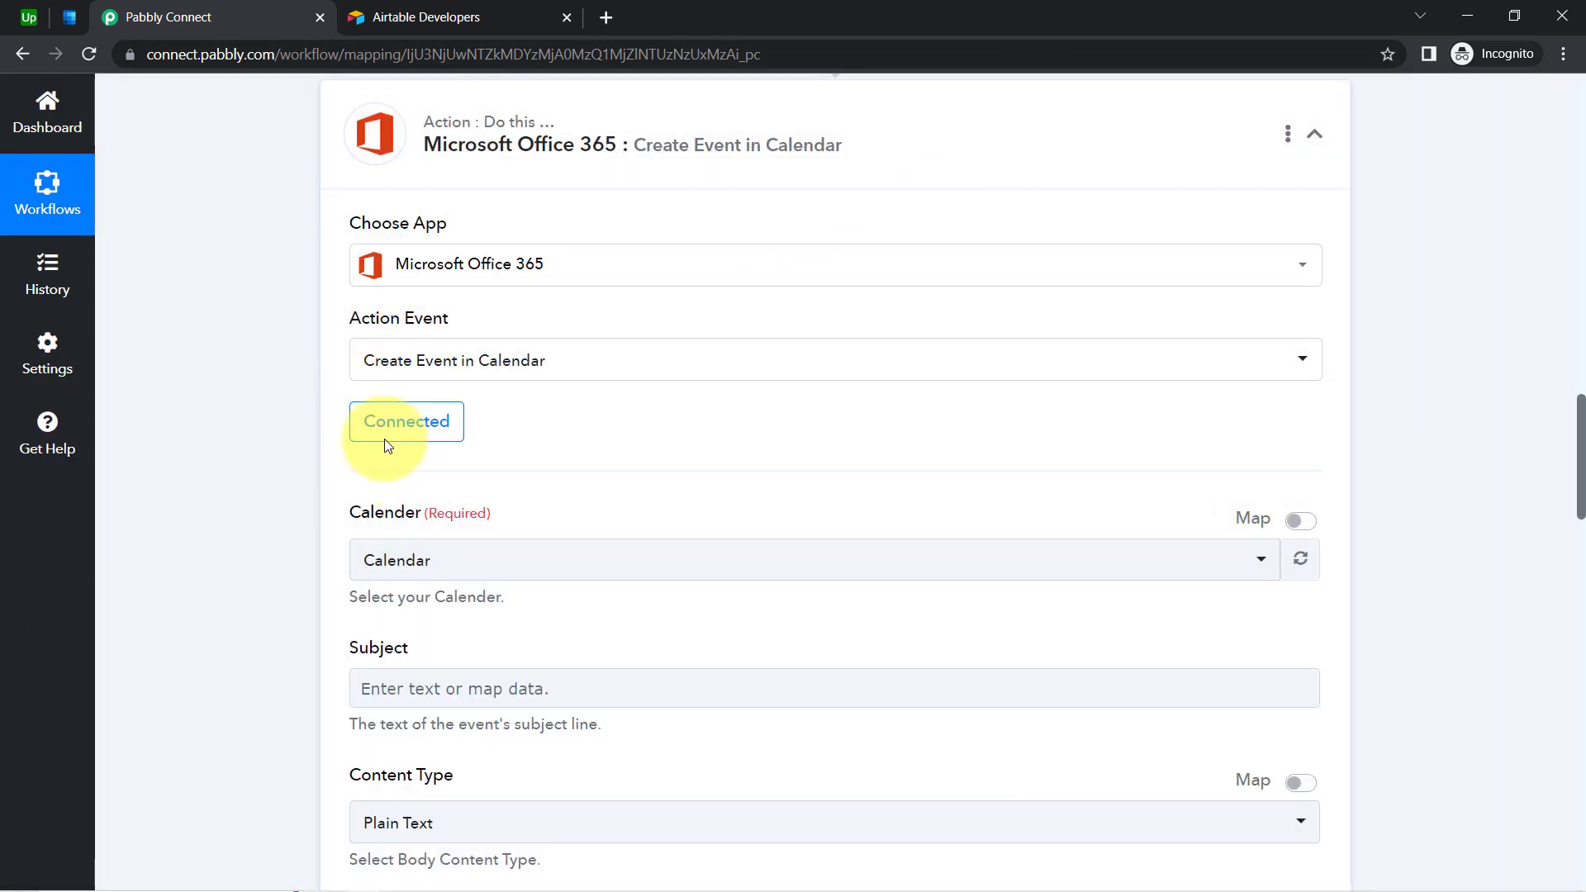
# Compare the calendars offered in the Create Event in Calendar action with the full list of calendars in Outlook
pyautogui.moveTo(1579, 447); pyautogui.dragTo(1578, 480)
pyautogui.click(428, 331)
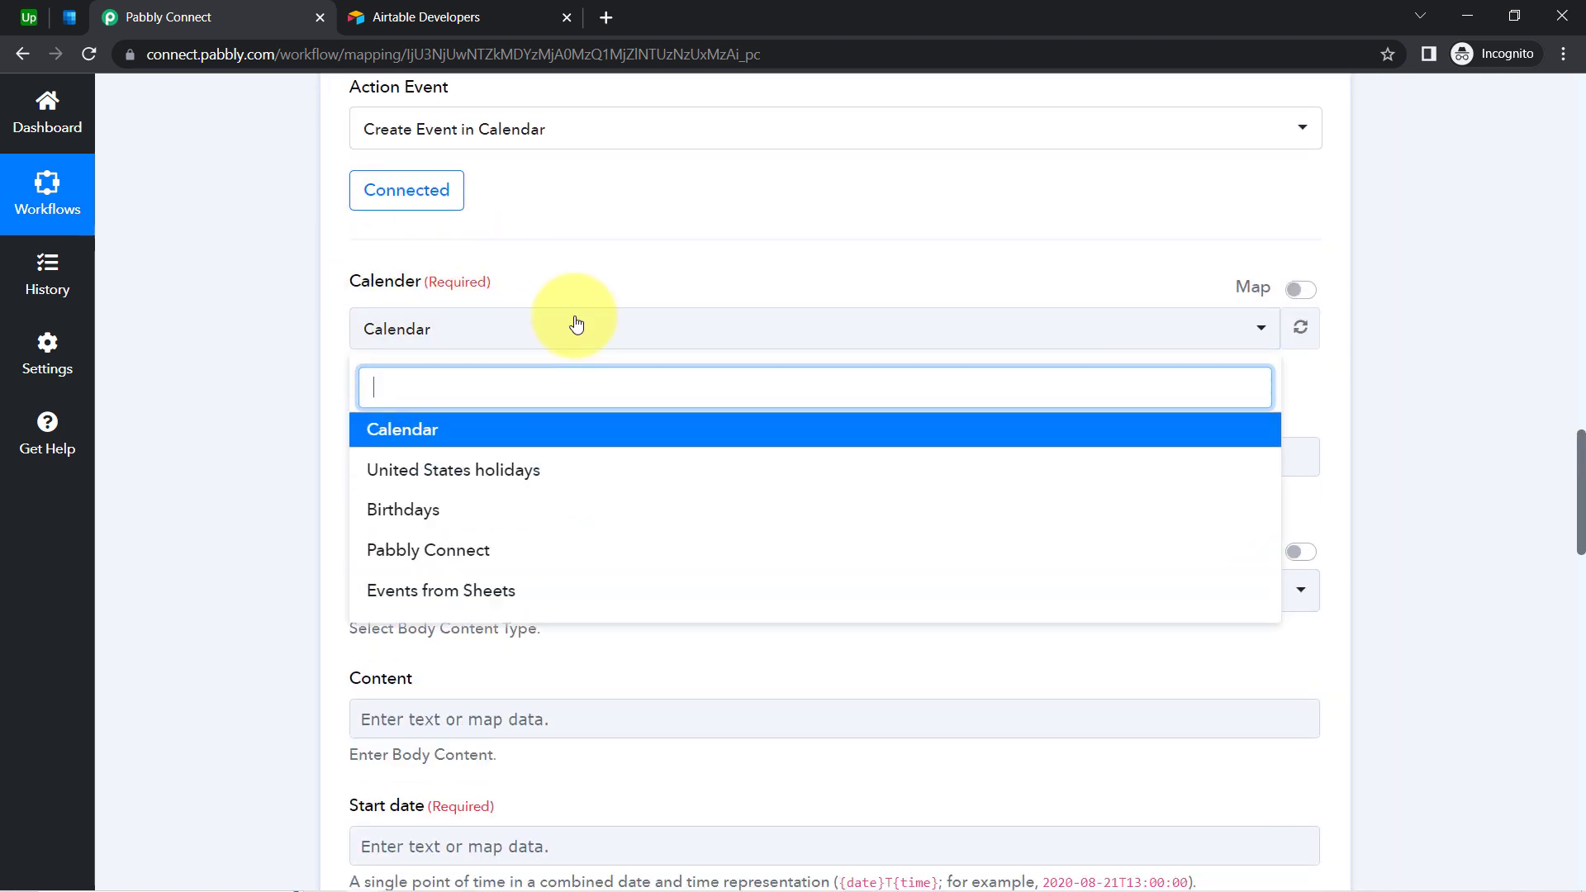
pyautogui.click(194, 310)
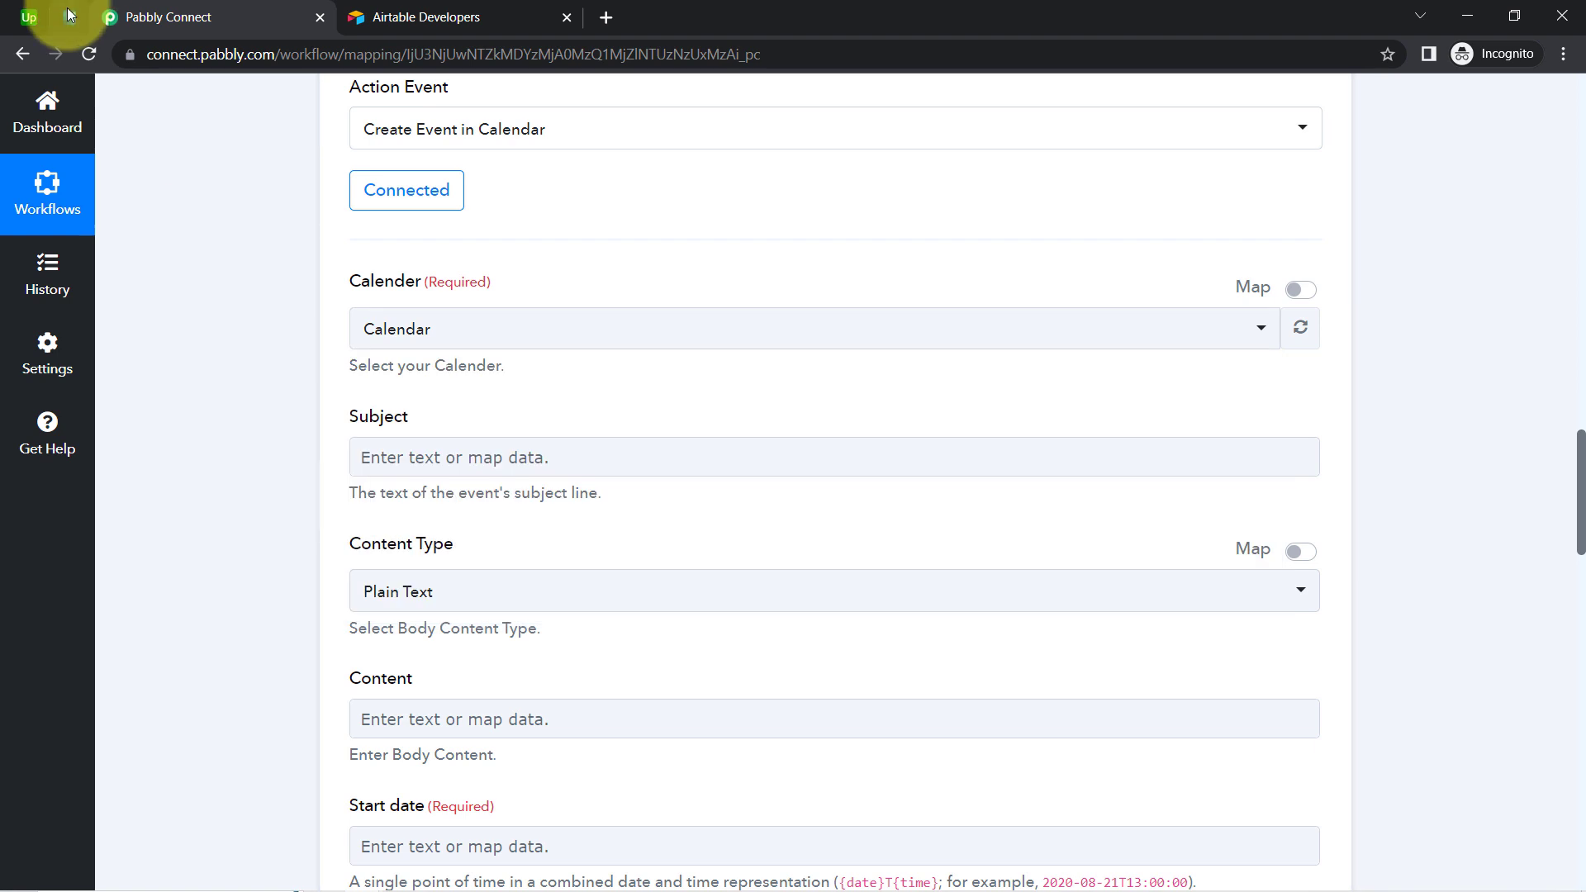
pyautogui.click(68, 15)
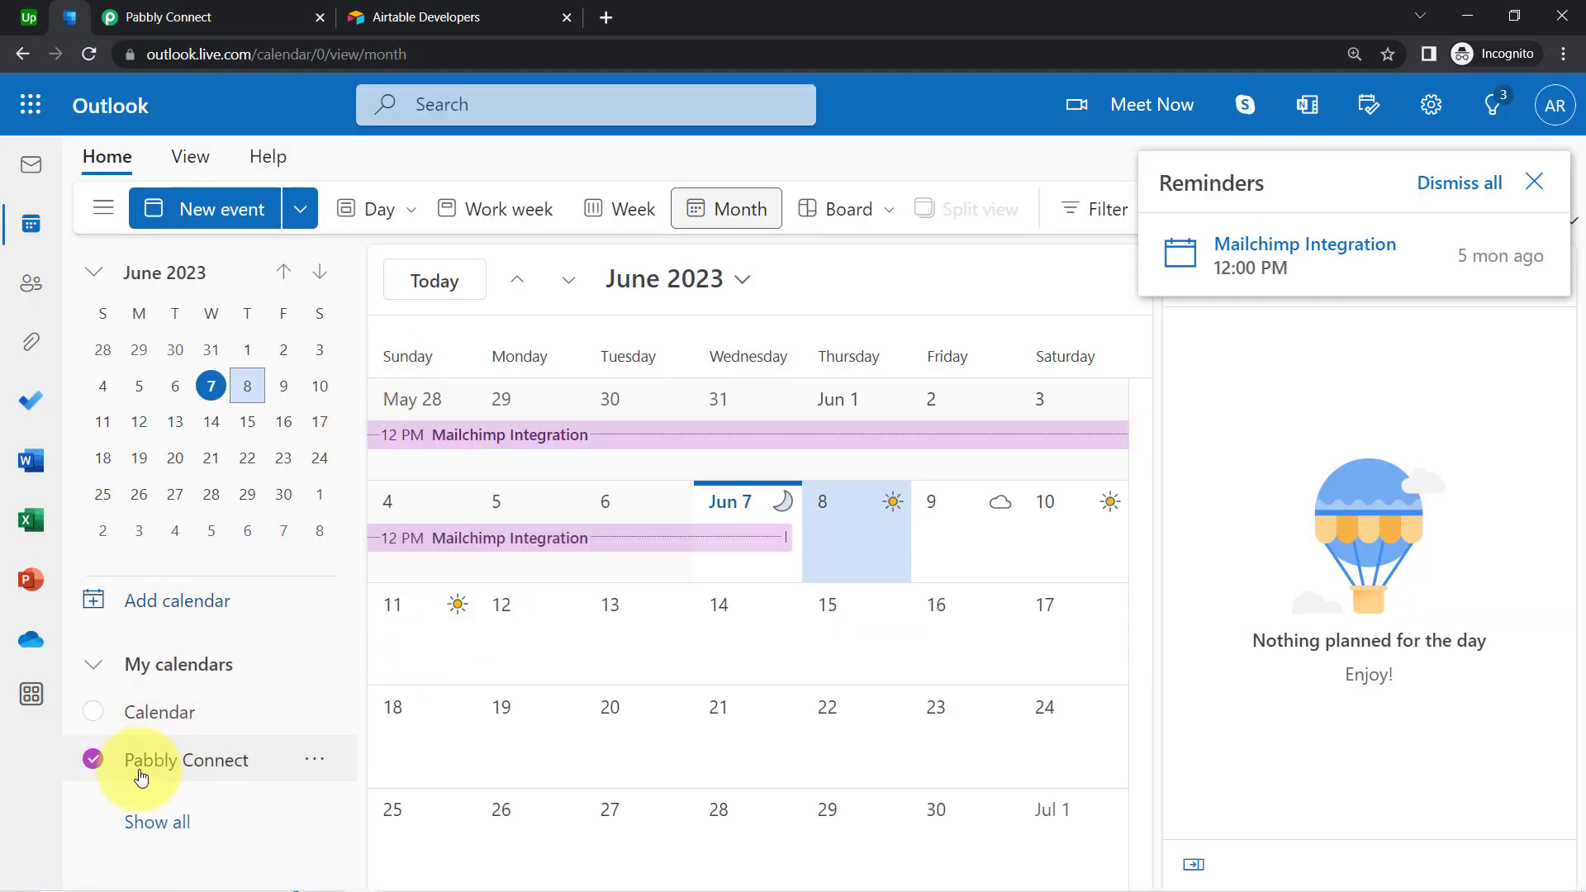
pyautogui.click(144, 822)
pyautogui.scroll(-1, 169, 768)
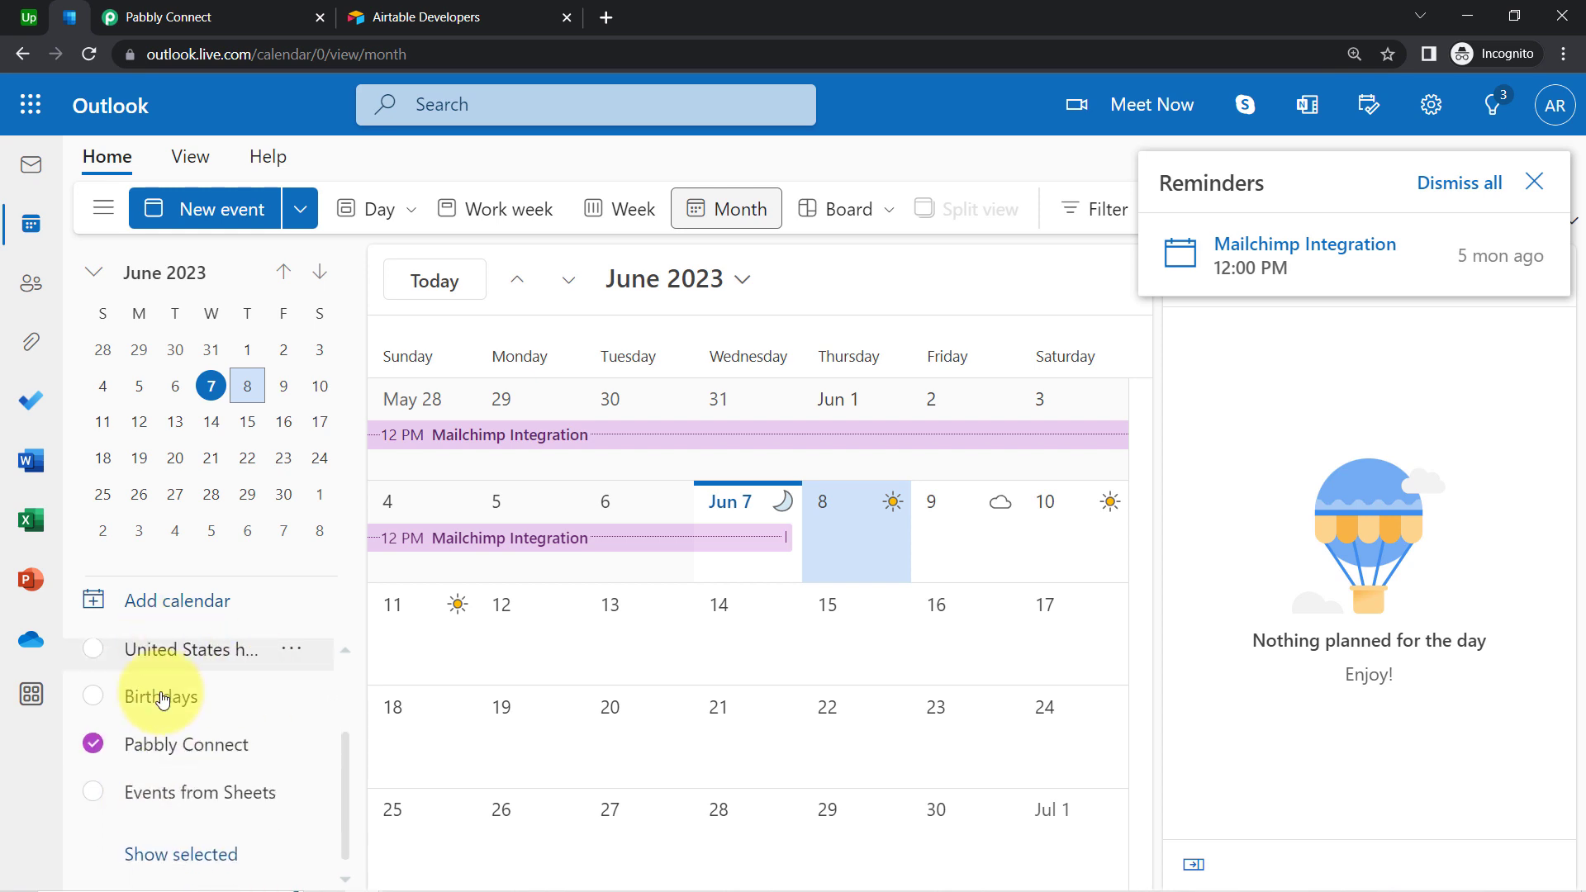
# Set the action's calendar to Pabbly Connect and check it against the calendar of that name in Outlook
pyautogui.click(190, 10)
pyautogui.click(396, 327)
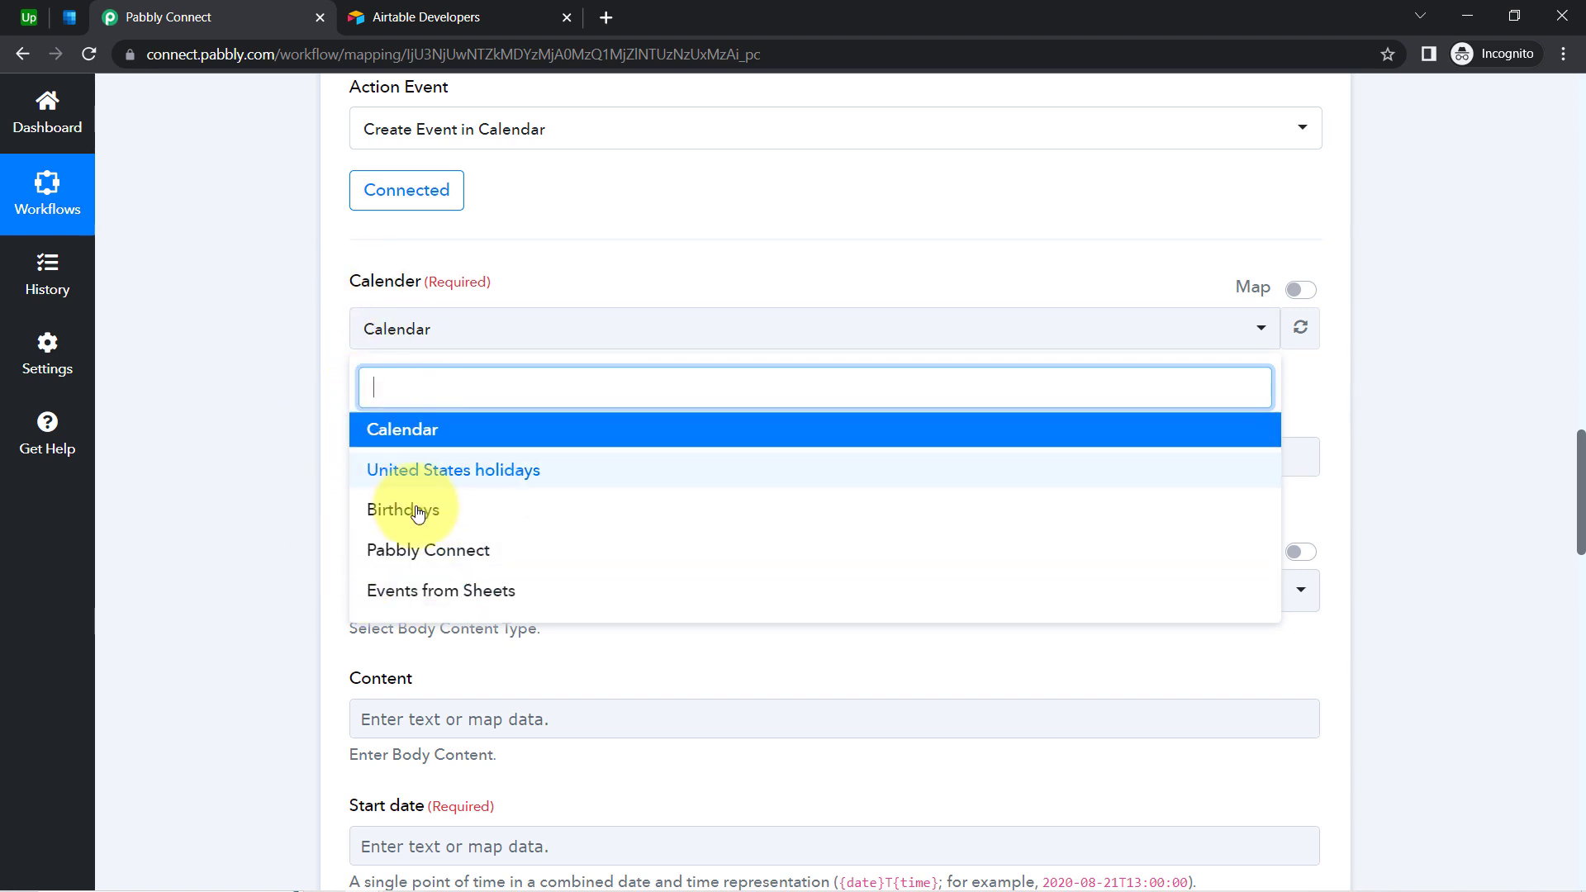
pyautogui.click(408, 550)
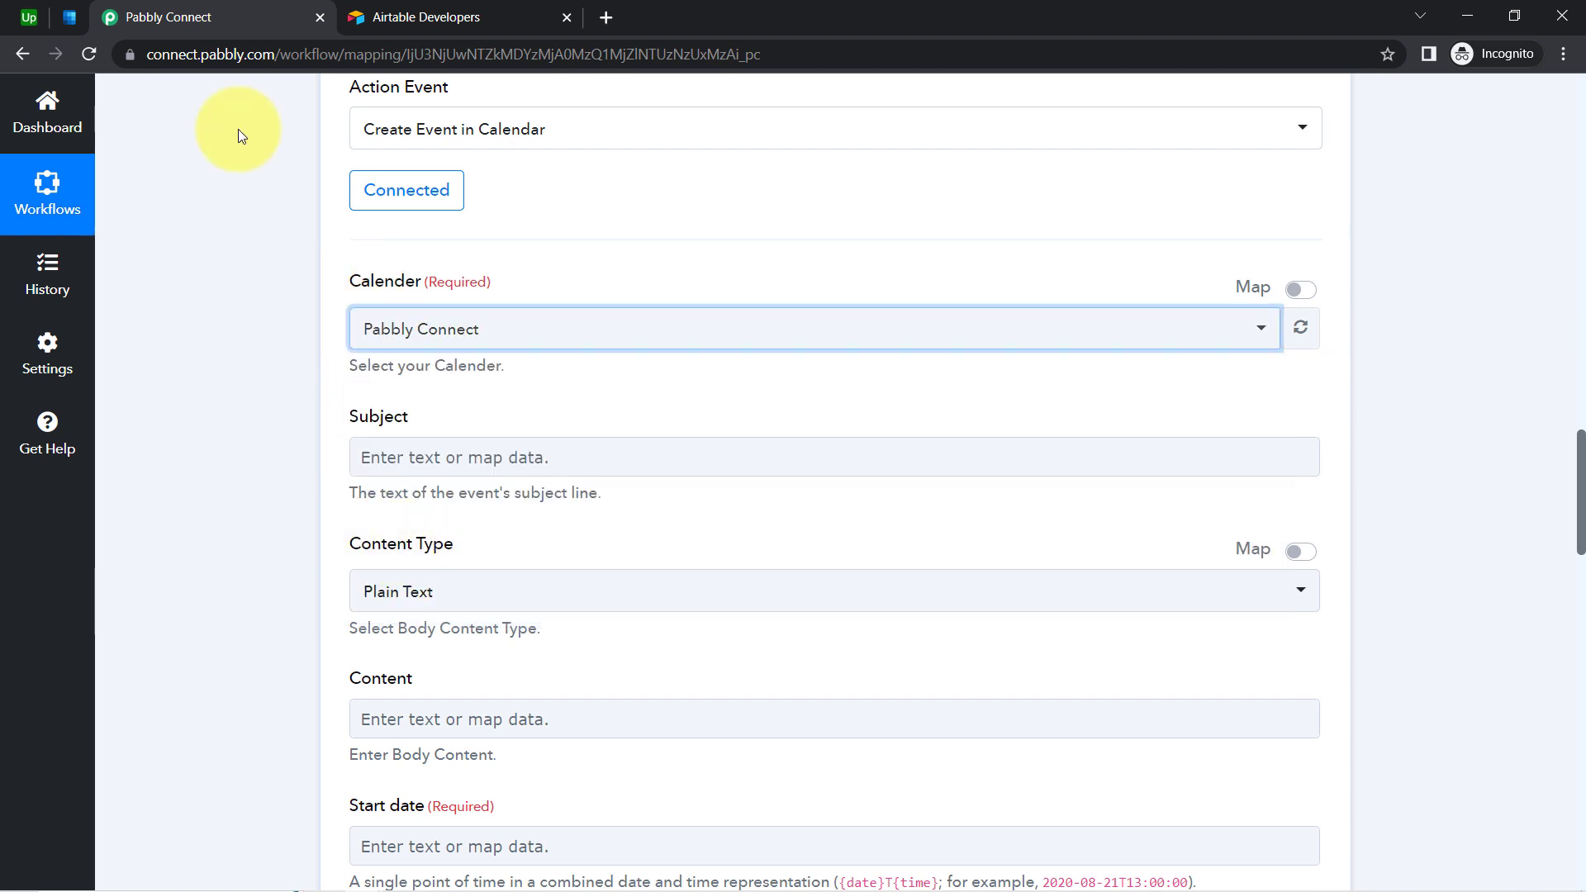
pyautogui.click(71, 21)
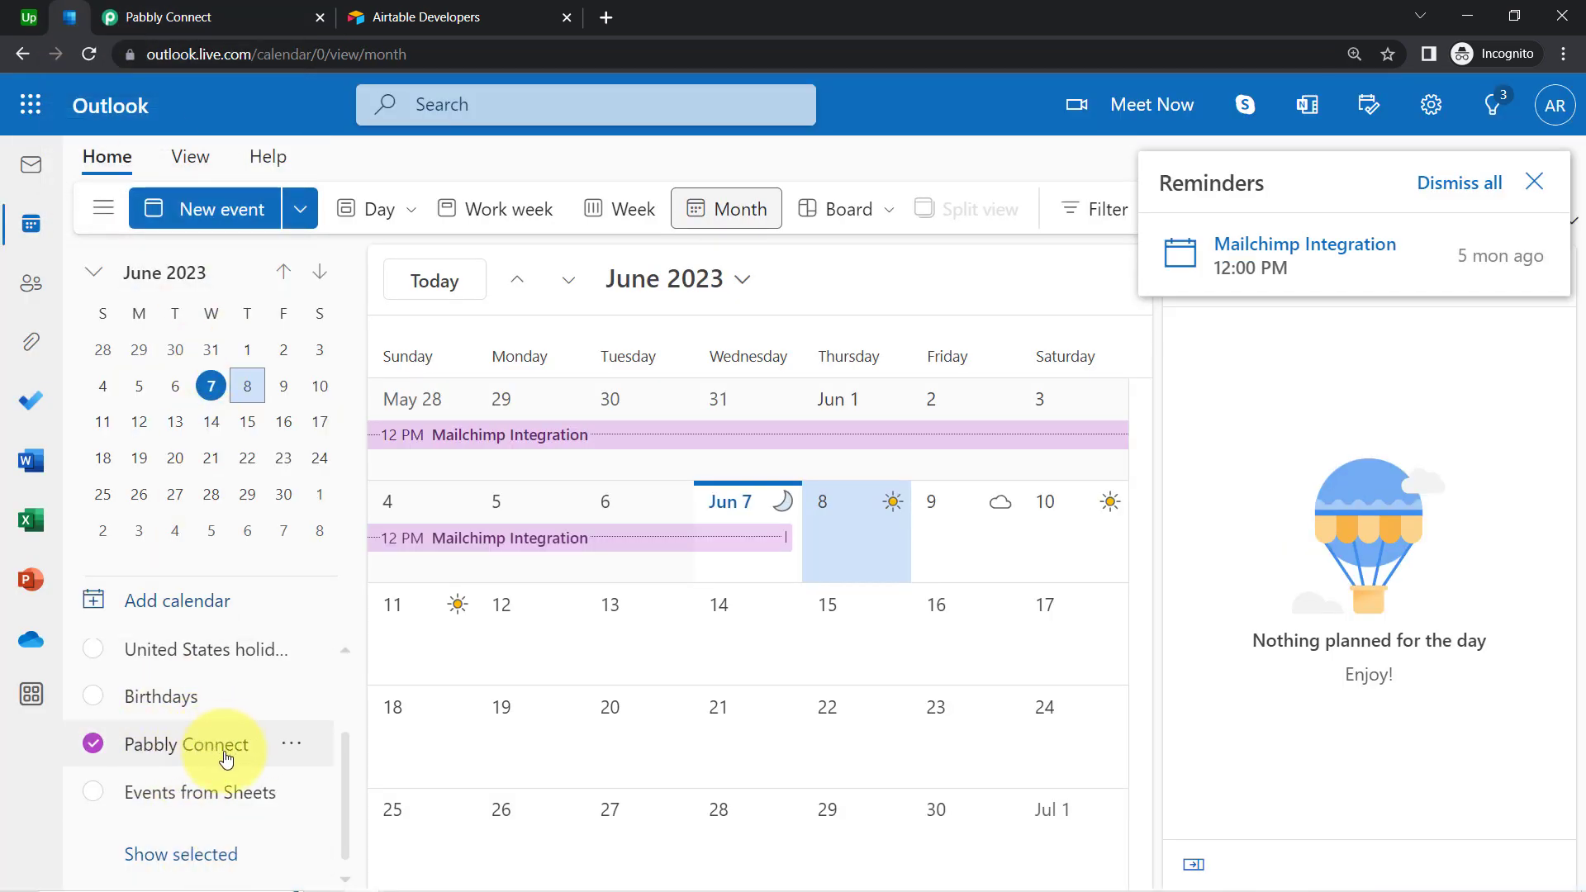
pyautogui.click(157, 17)
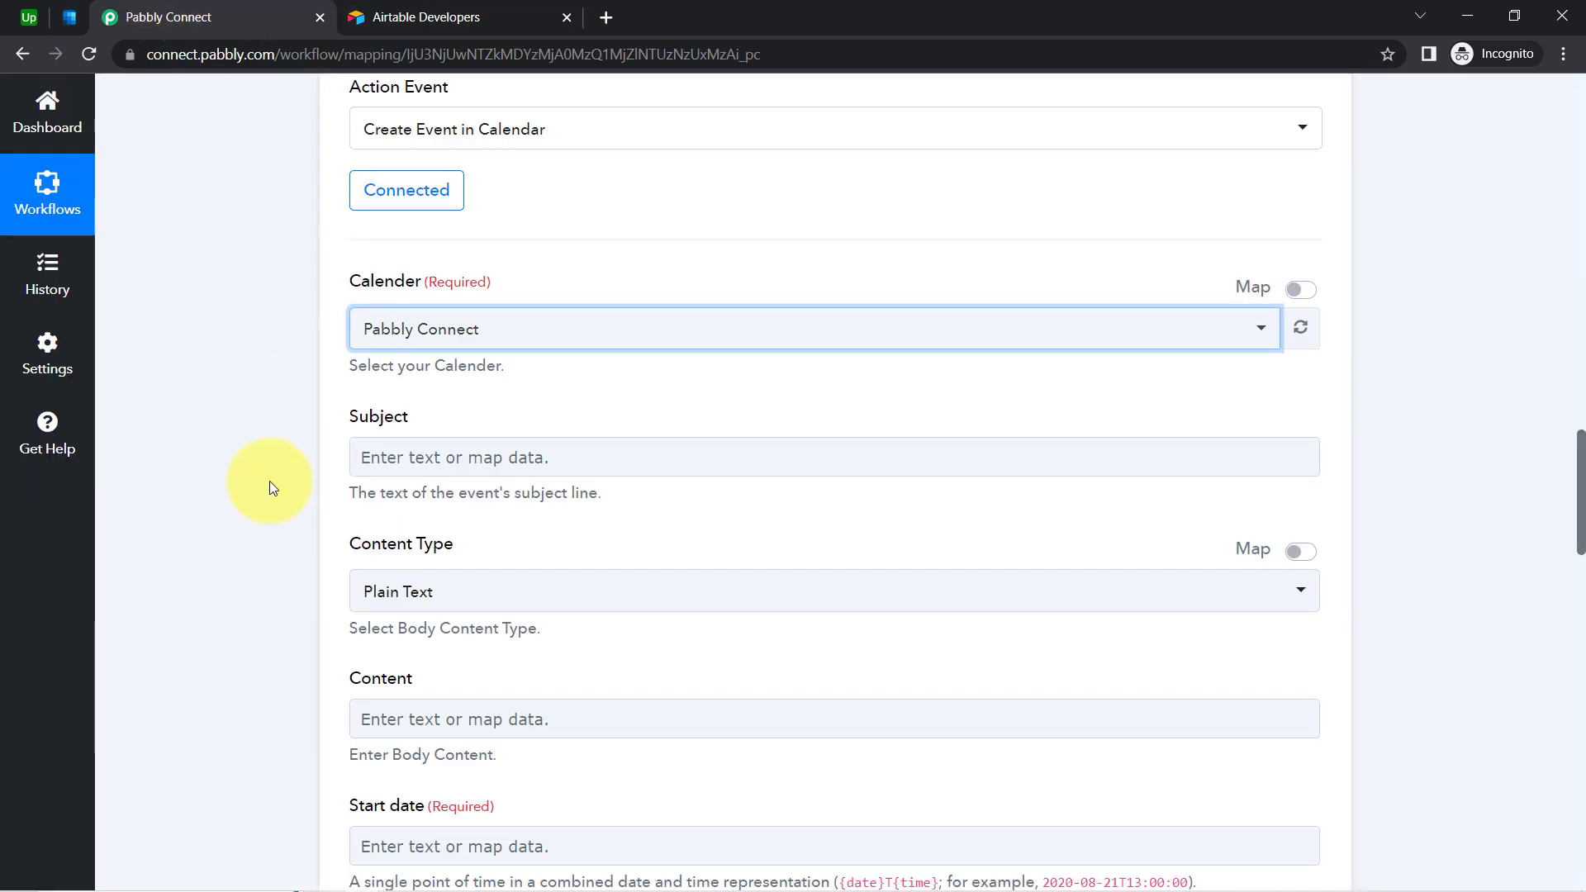
# Review the event fields and map the Subject to Fields Event Name from the Airtable New Record step
pyautogui.scroll(-2, 264, 429)
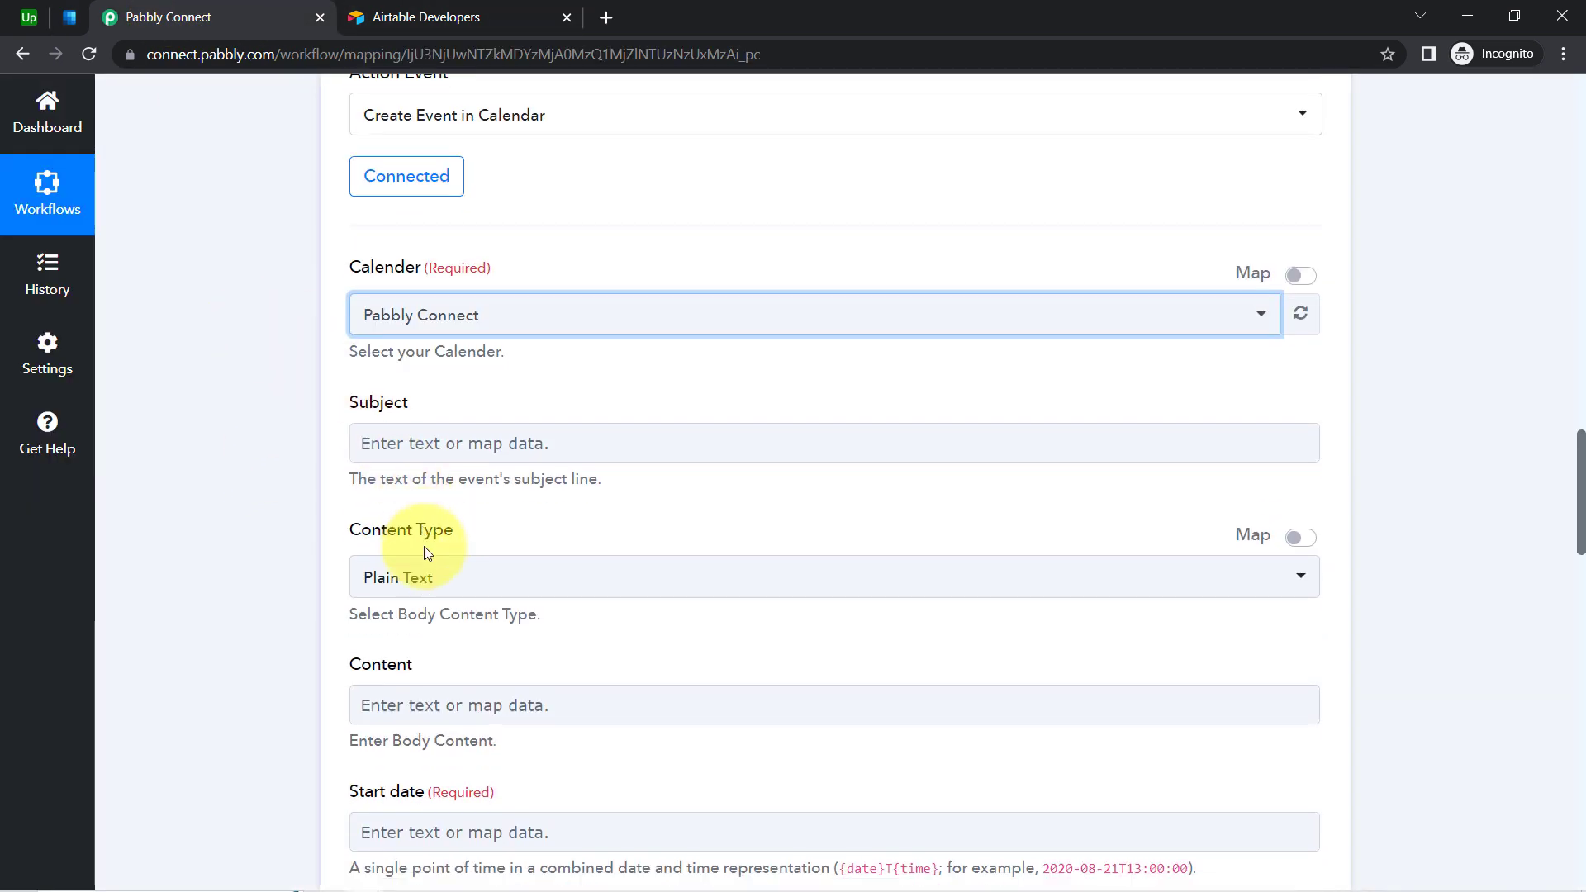
pyautogui.scroll(-2, 425, 549)
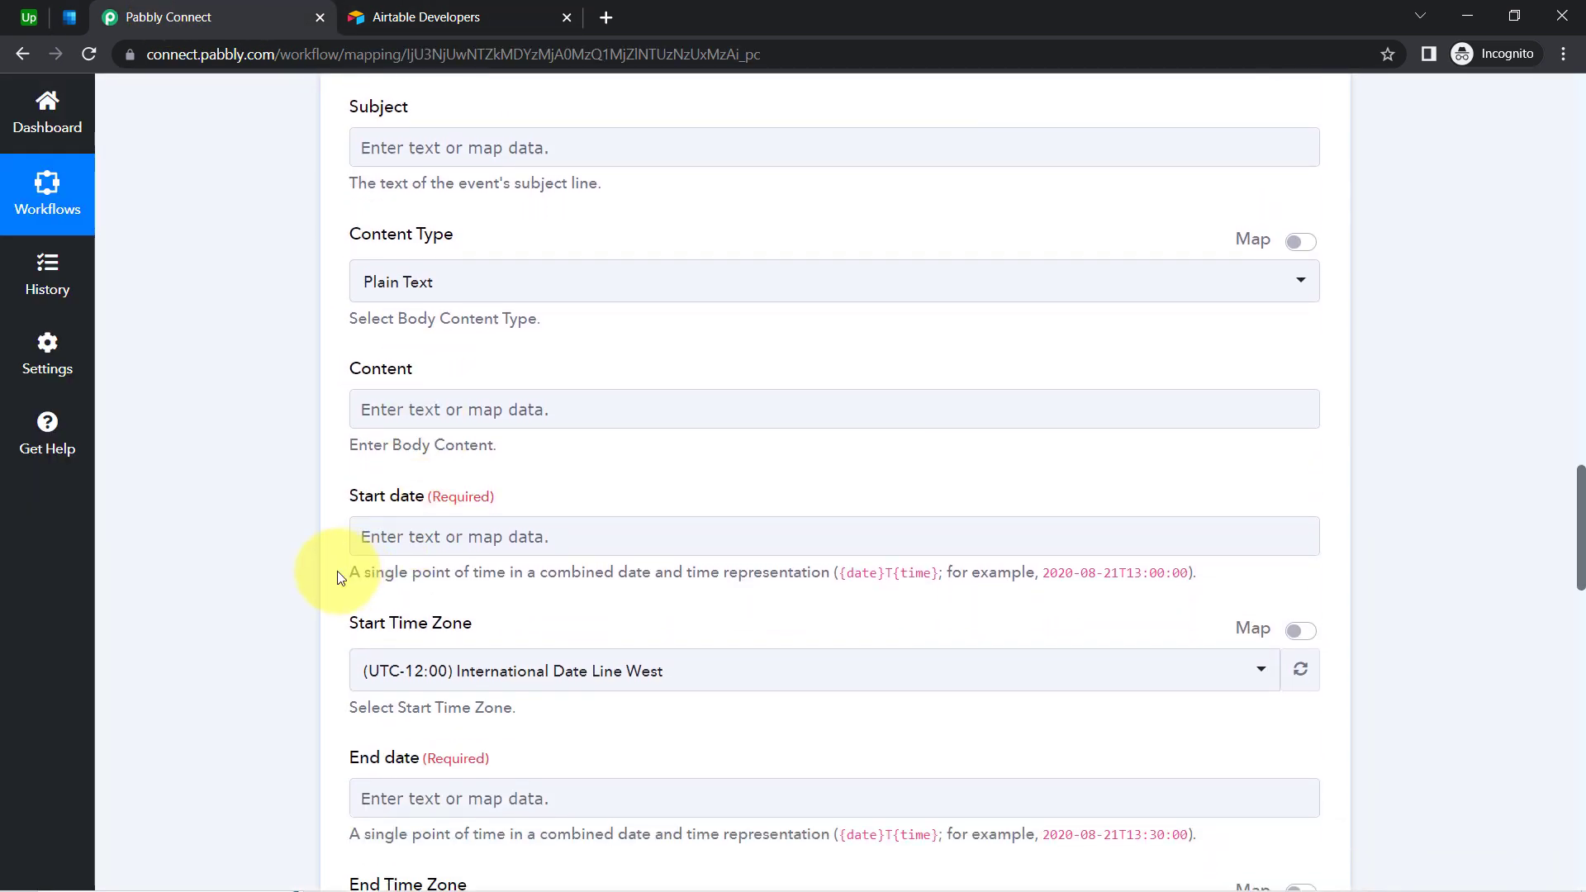
pyautogui.click(433, 650)
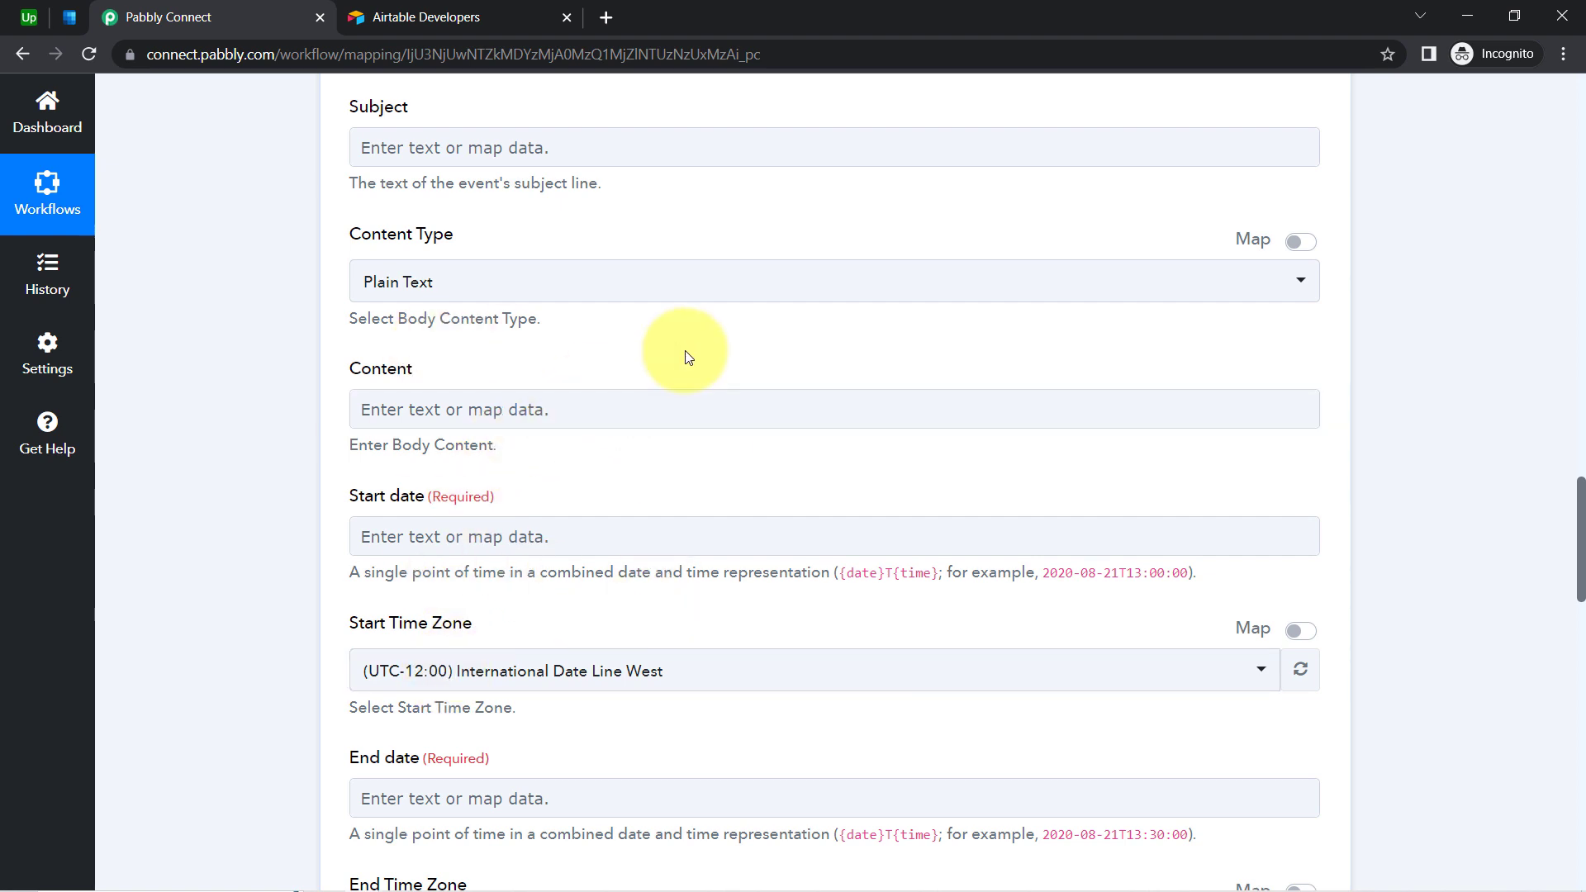
pyautogui.click(416, 419)
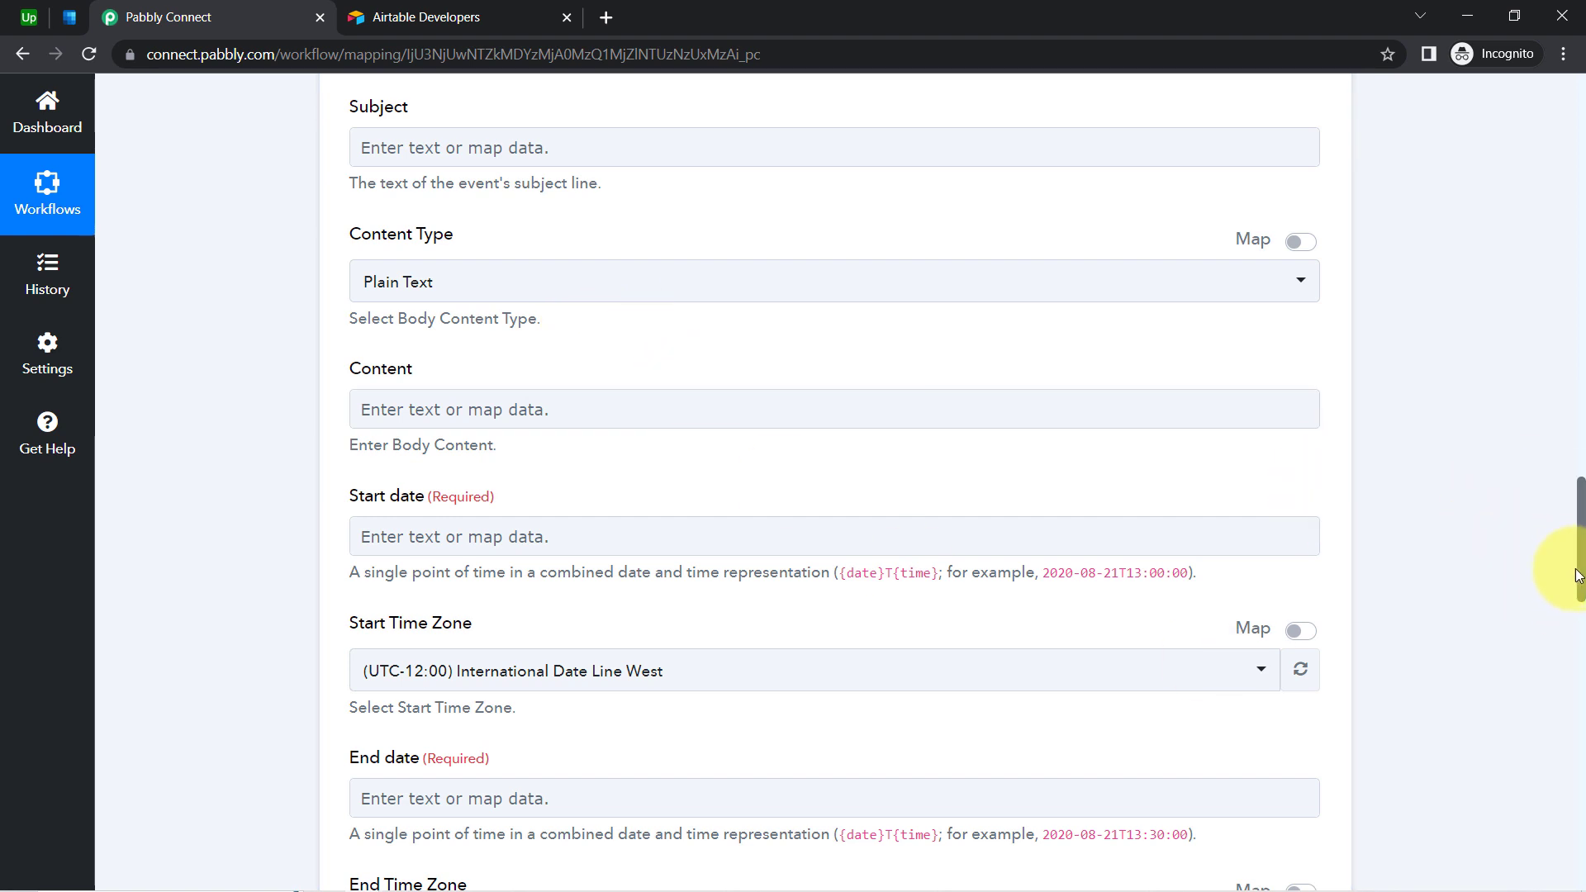
pyautogui.moveTo(1581, 576); pyautogui.dragTo(1550, 539)
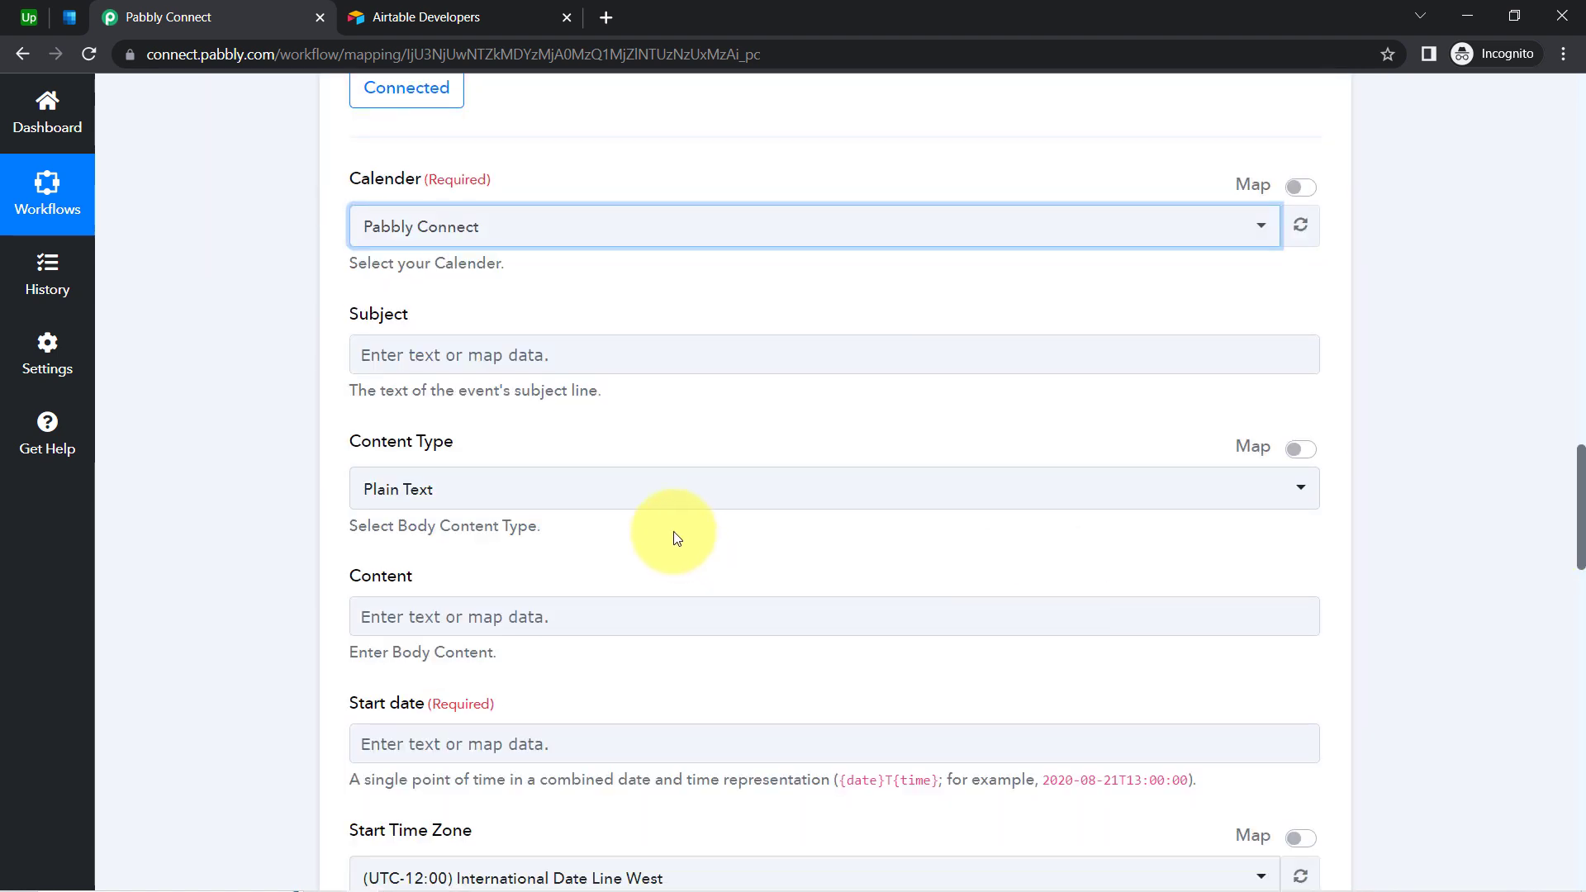
pyautogui.click(558, 355)
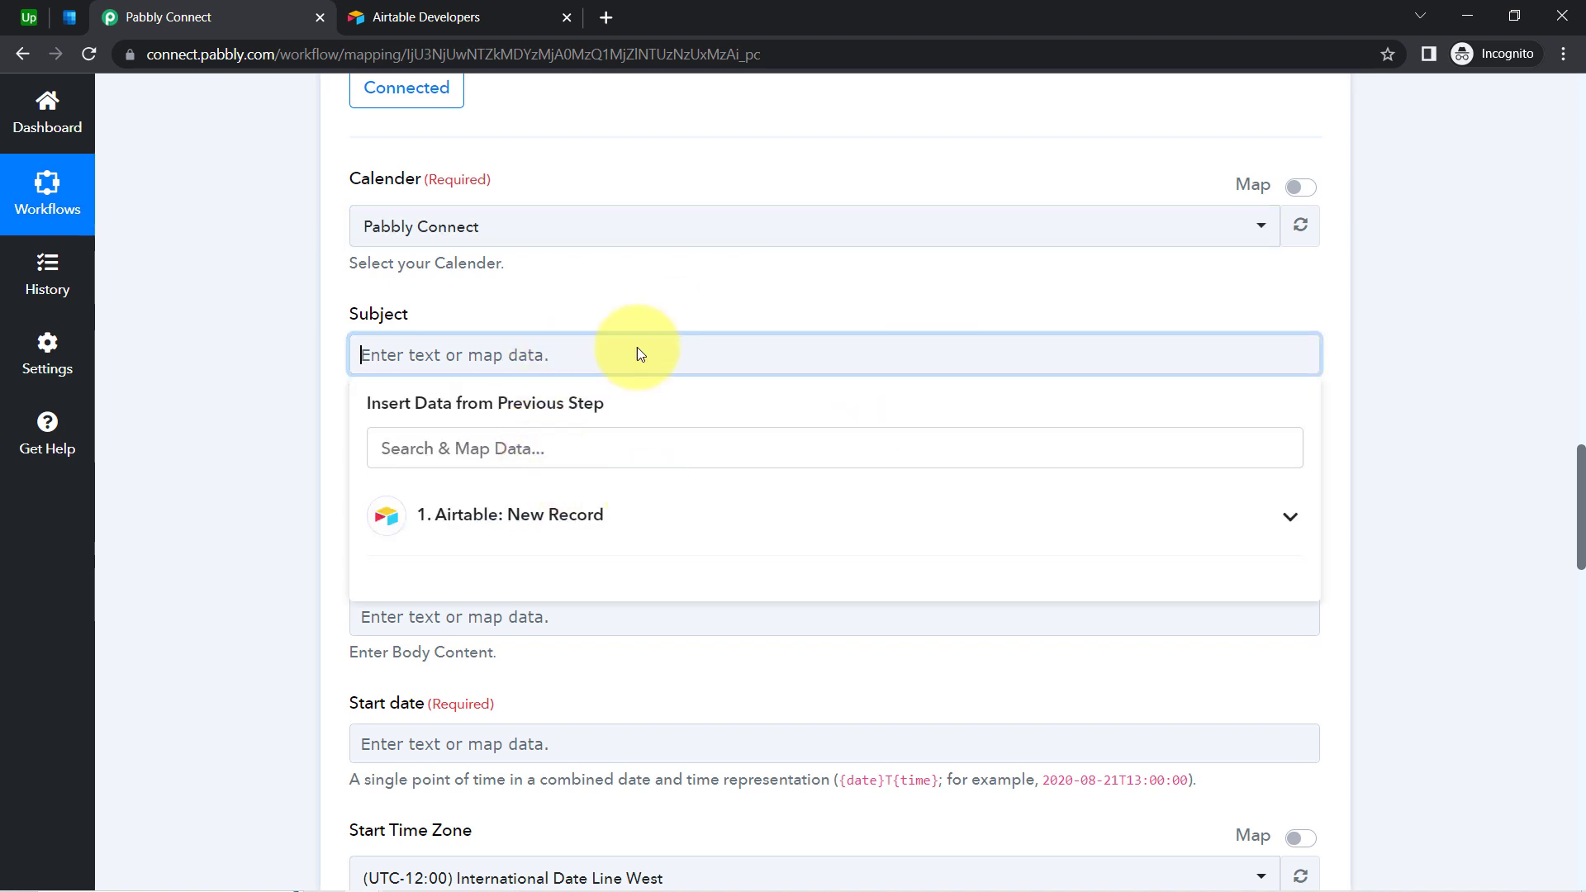
pyautogui.click(609, 505)
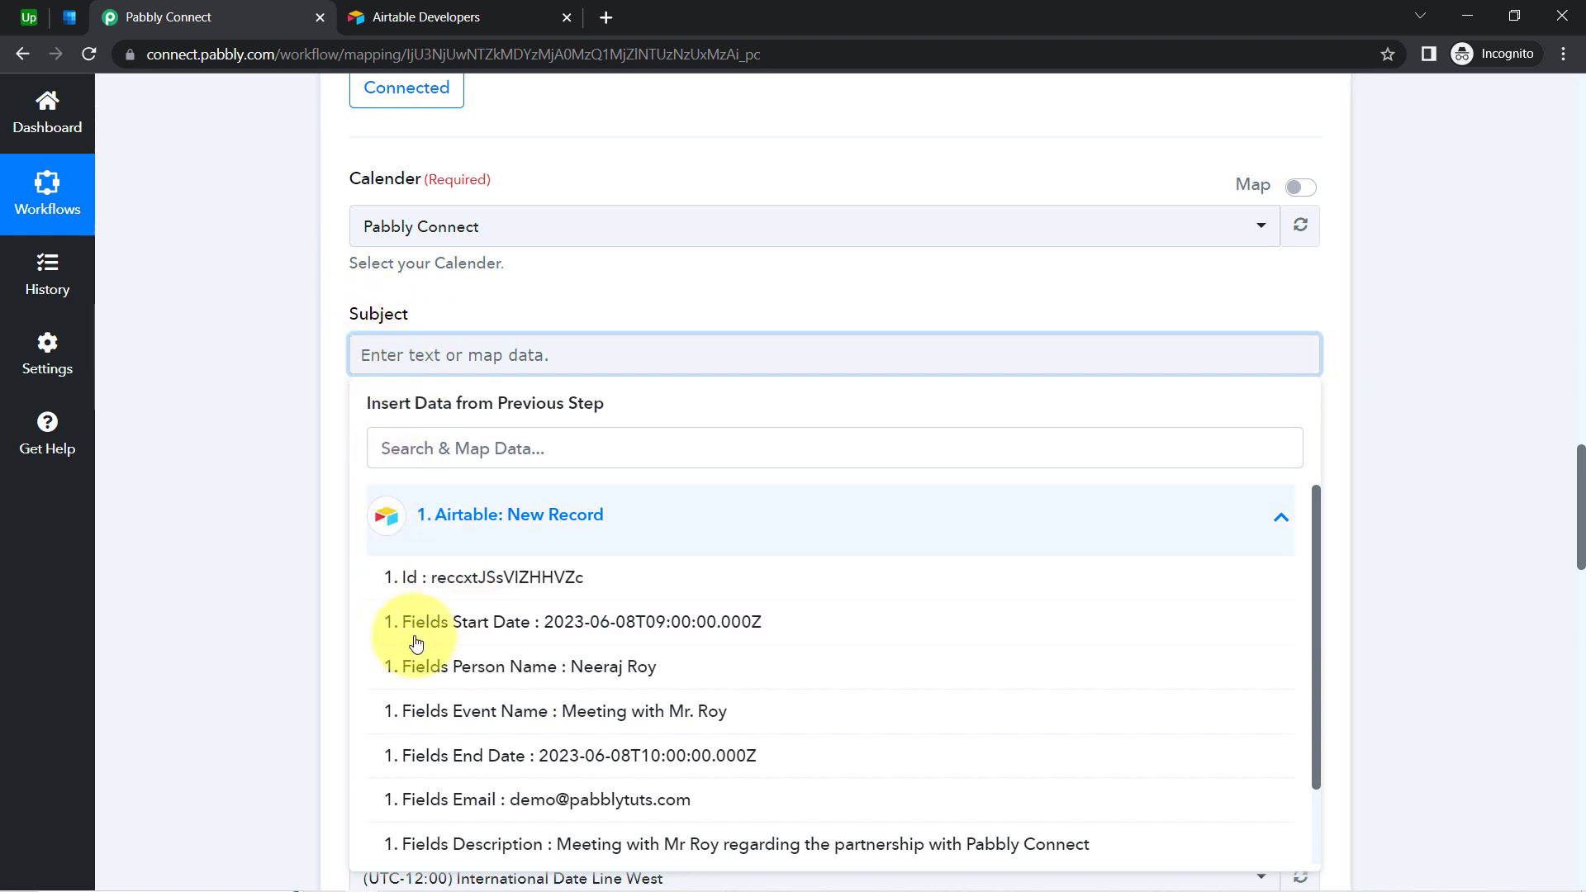
pyautogui.click(598, 723)
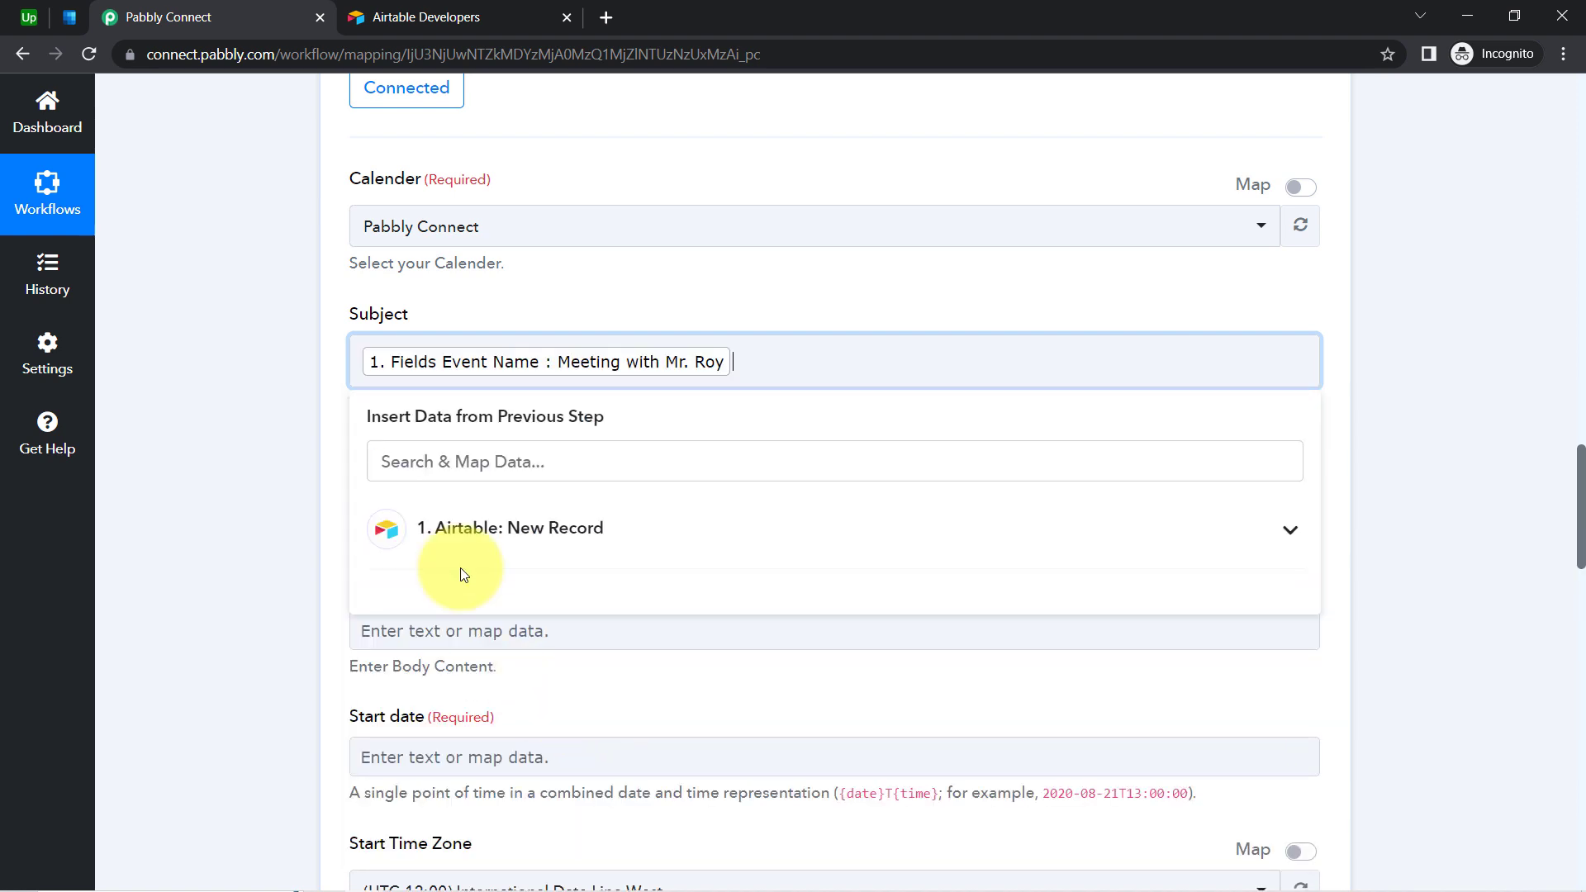
pyautogui.click(267, 453)
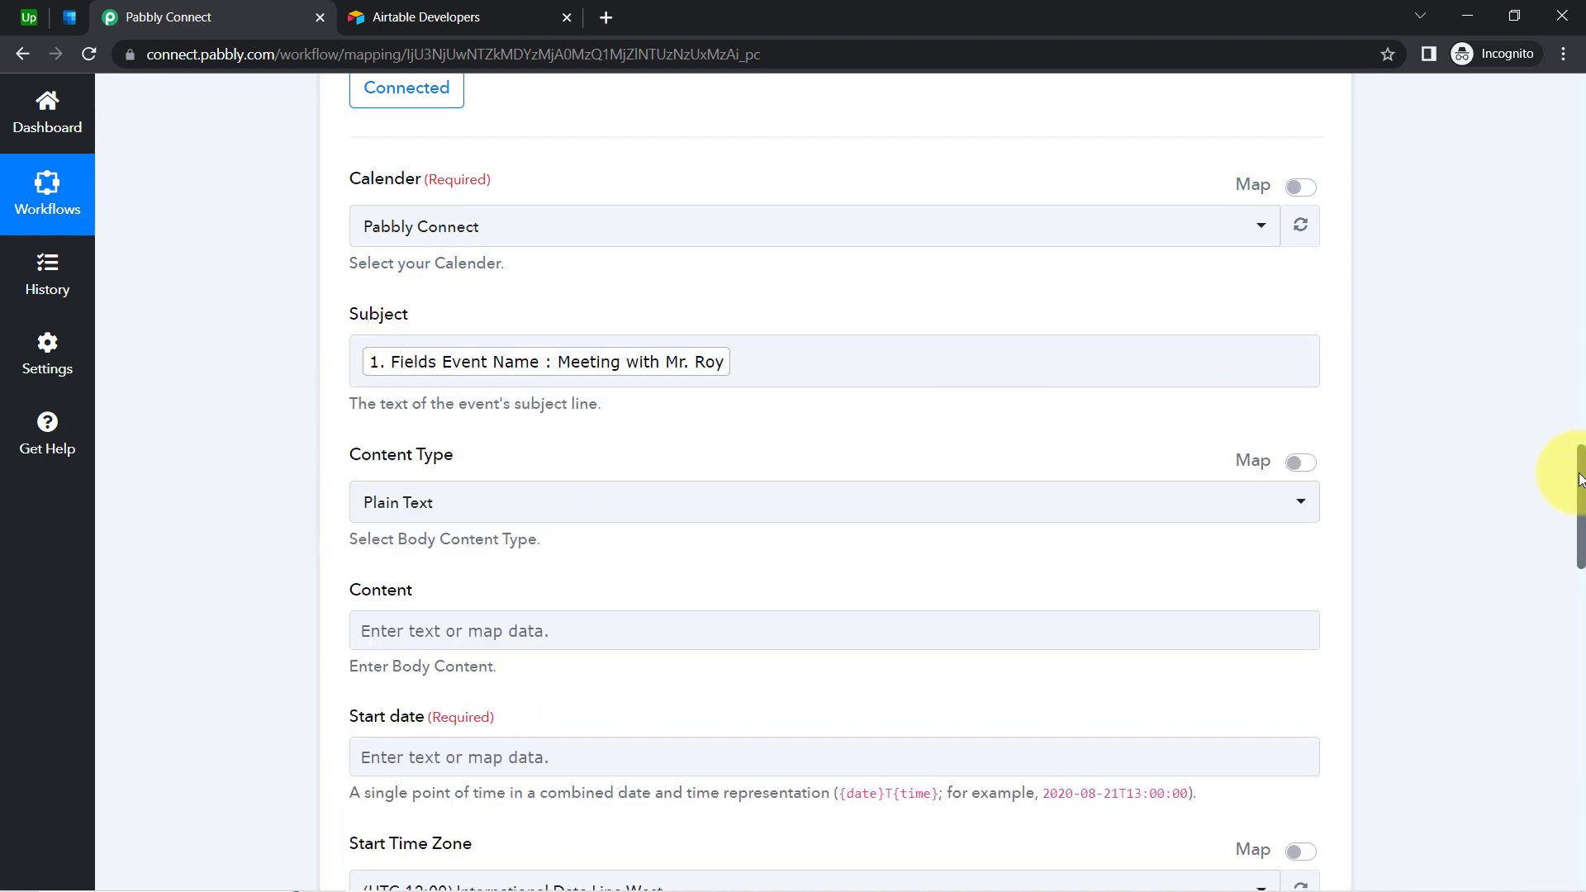
# Map the event's Content to Fields Description from the Airtable New Record step
pyautogui.moveTo(1579, 479); pyautogui.dragTo(1581, 531)
pyautogui.click(441, 322)
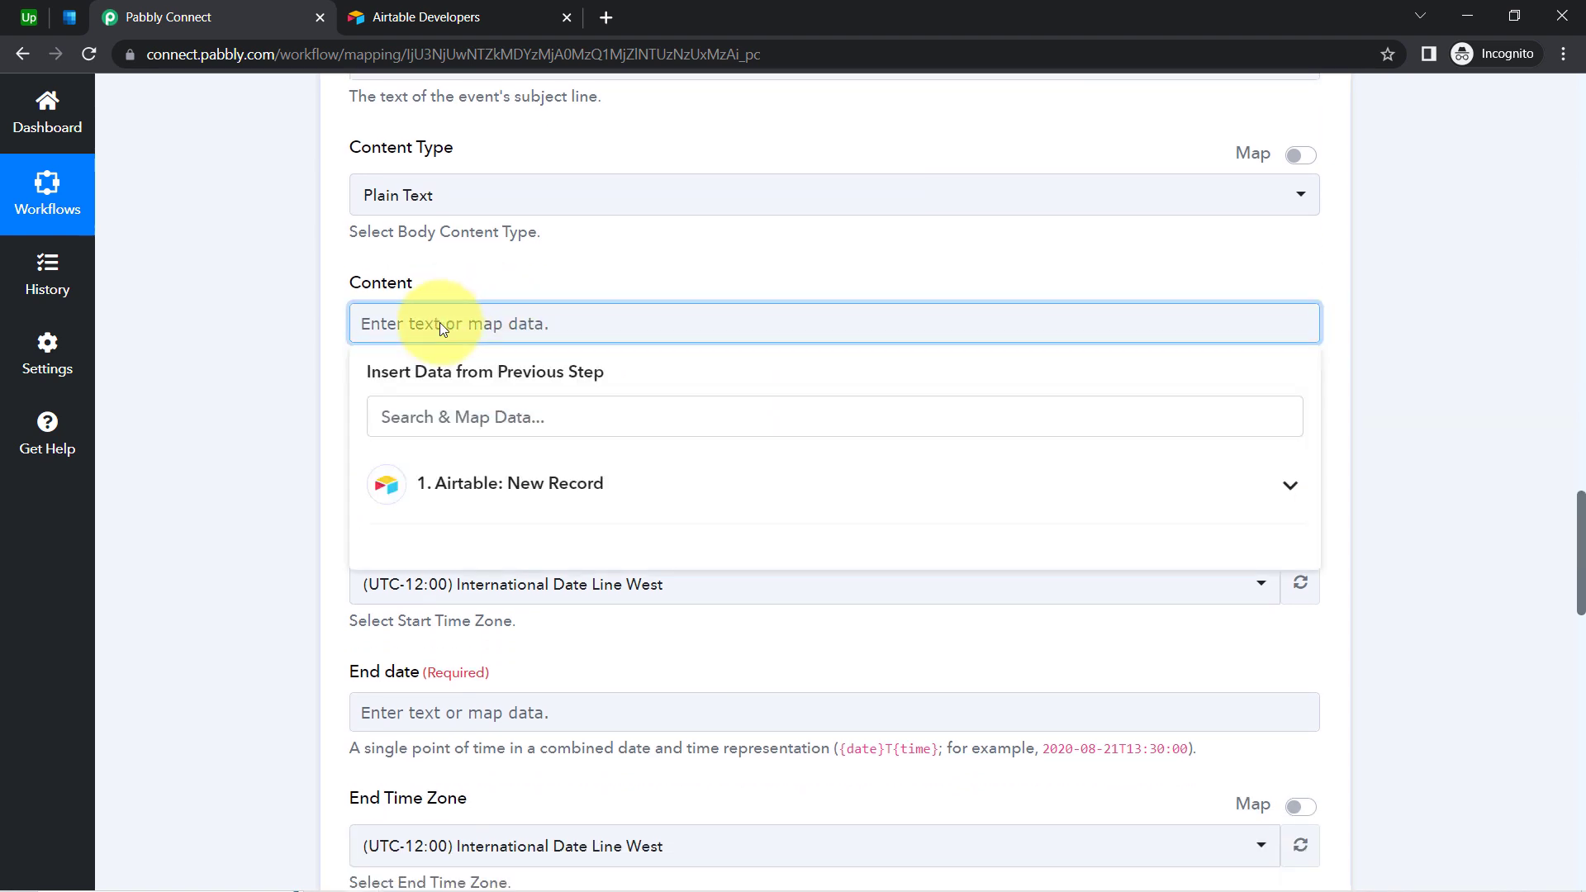
pyautogui.click(582, 483)
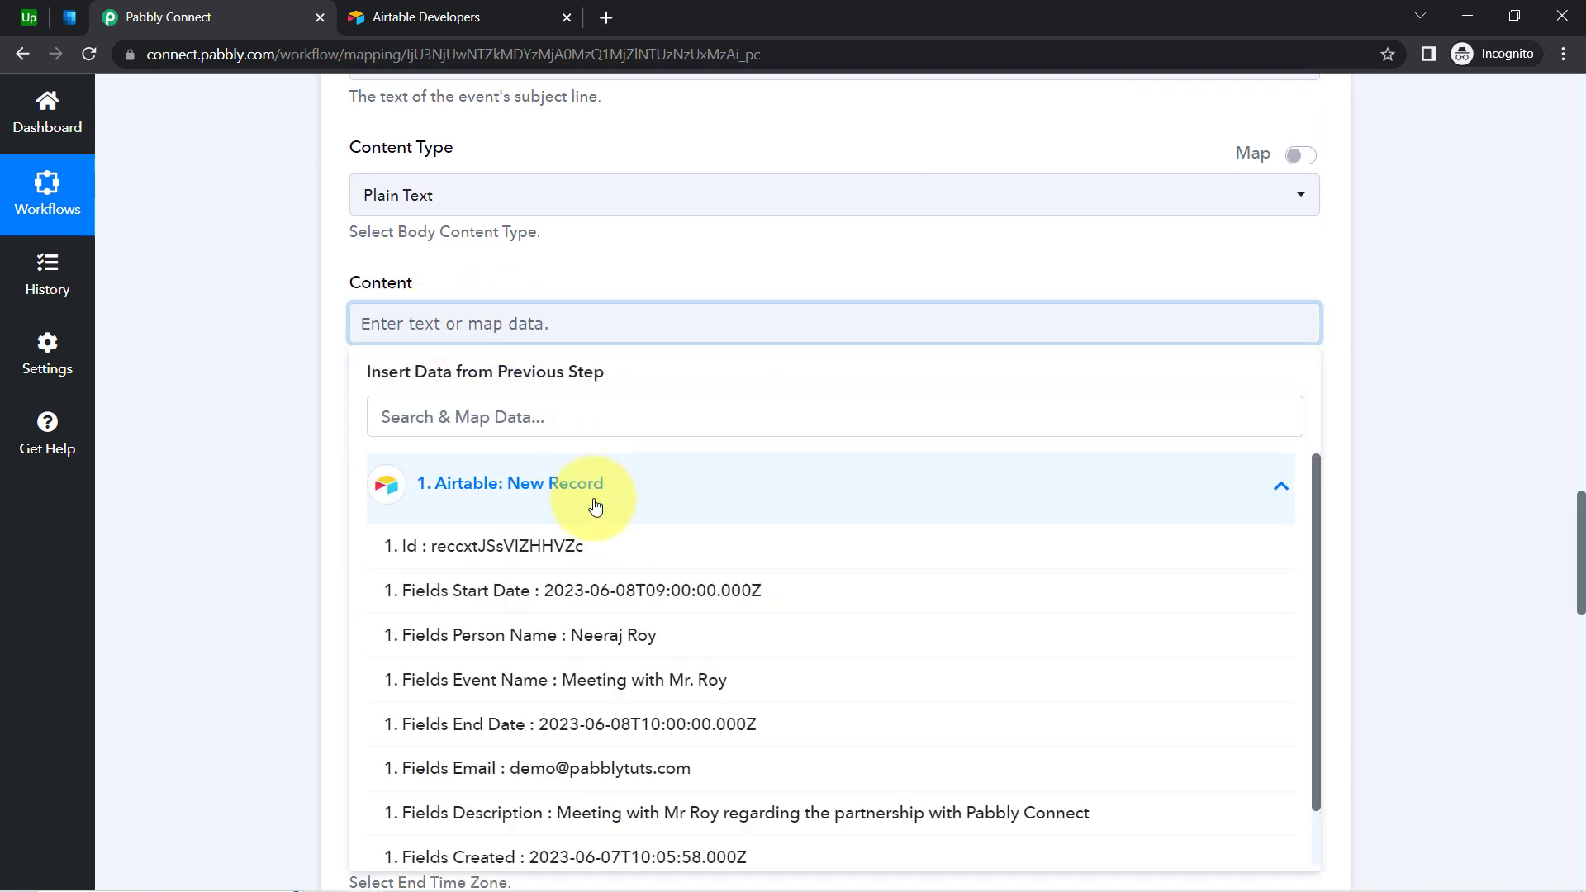
pyautogui.click(504, 810)
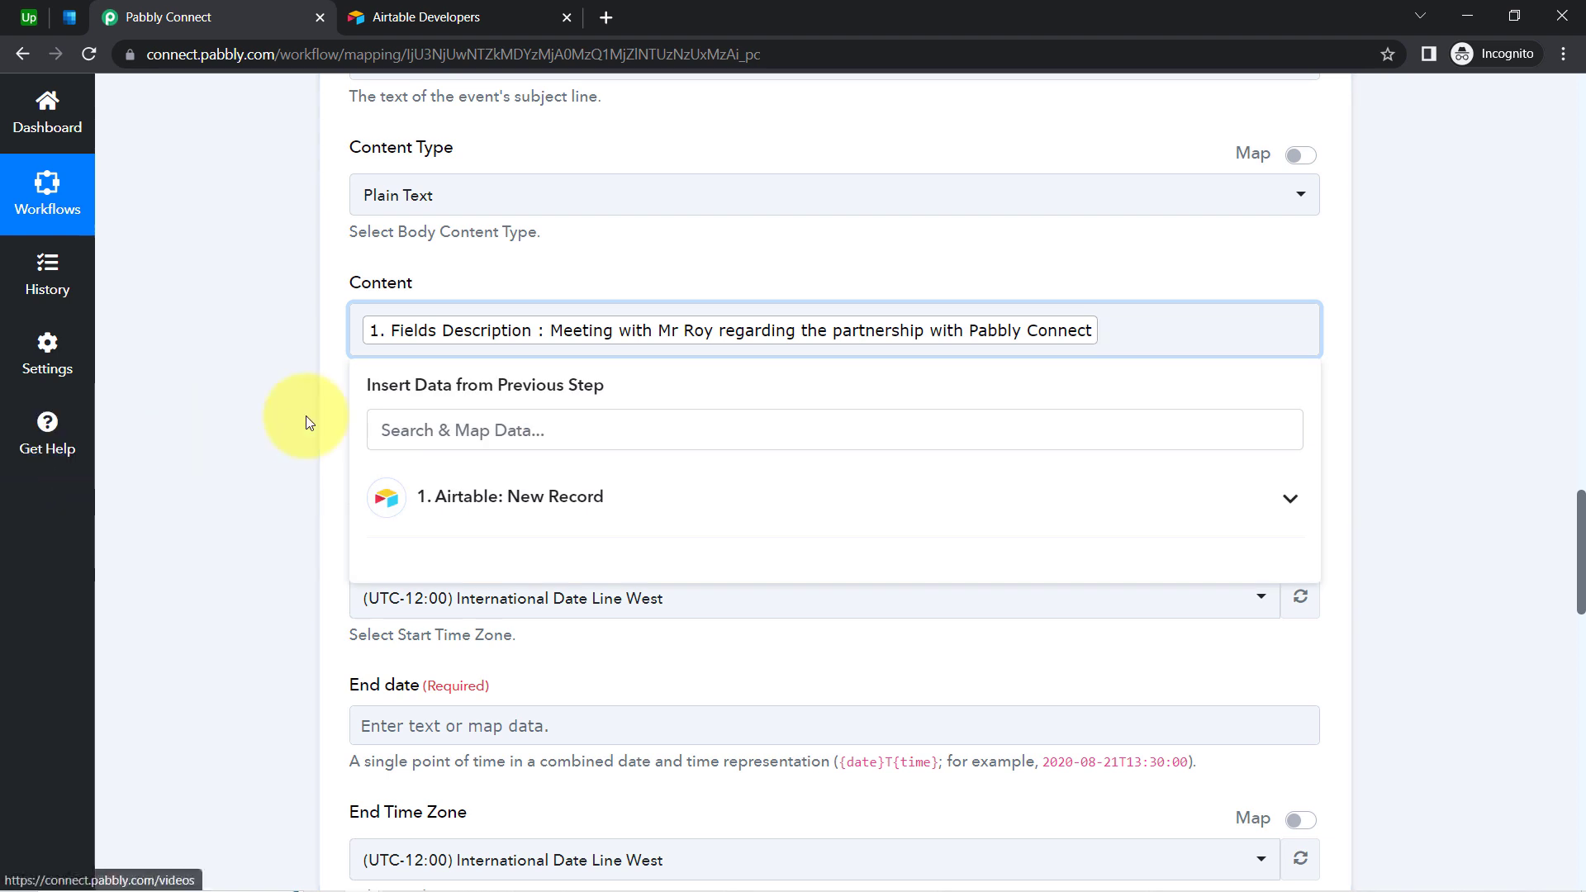
pyautogui.click(257, 411)
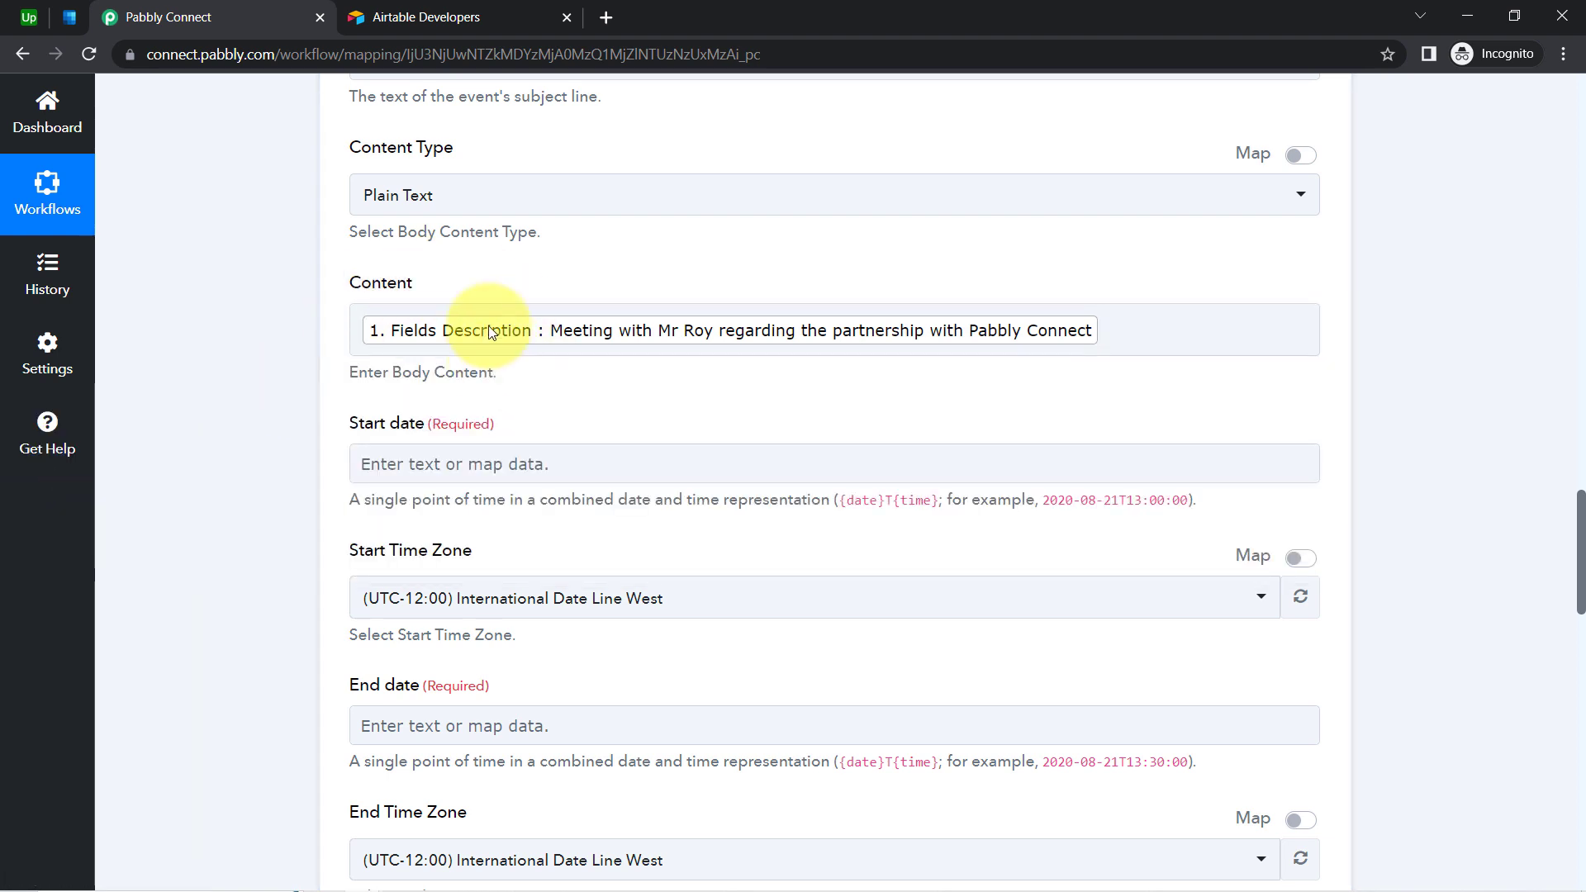
pyautogui.click(424, 481)
pyautogui.write('xvzfdfb')
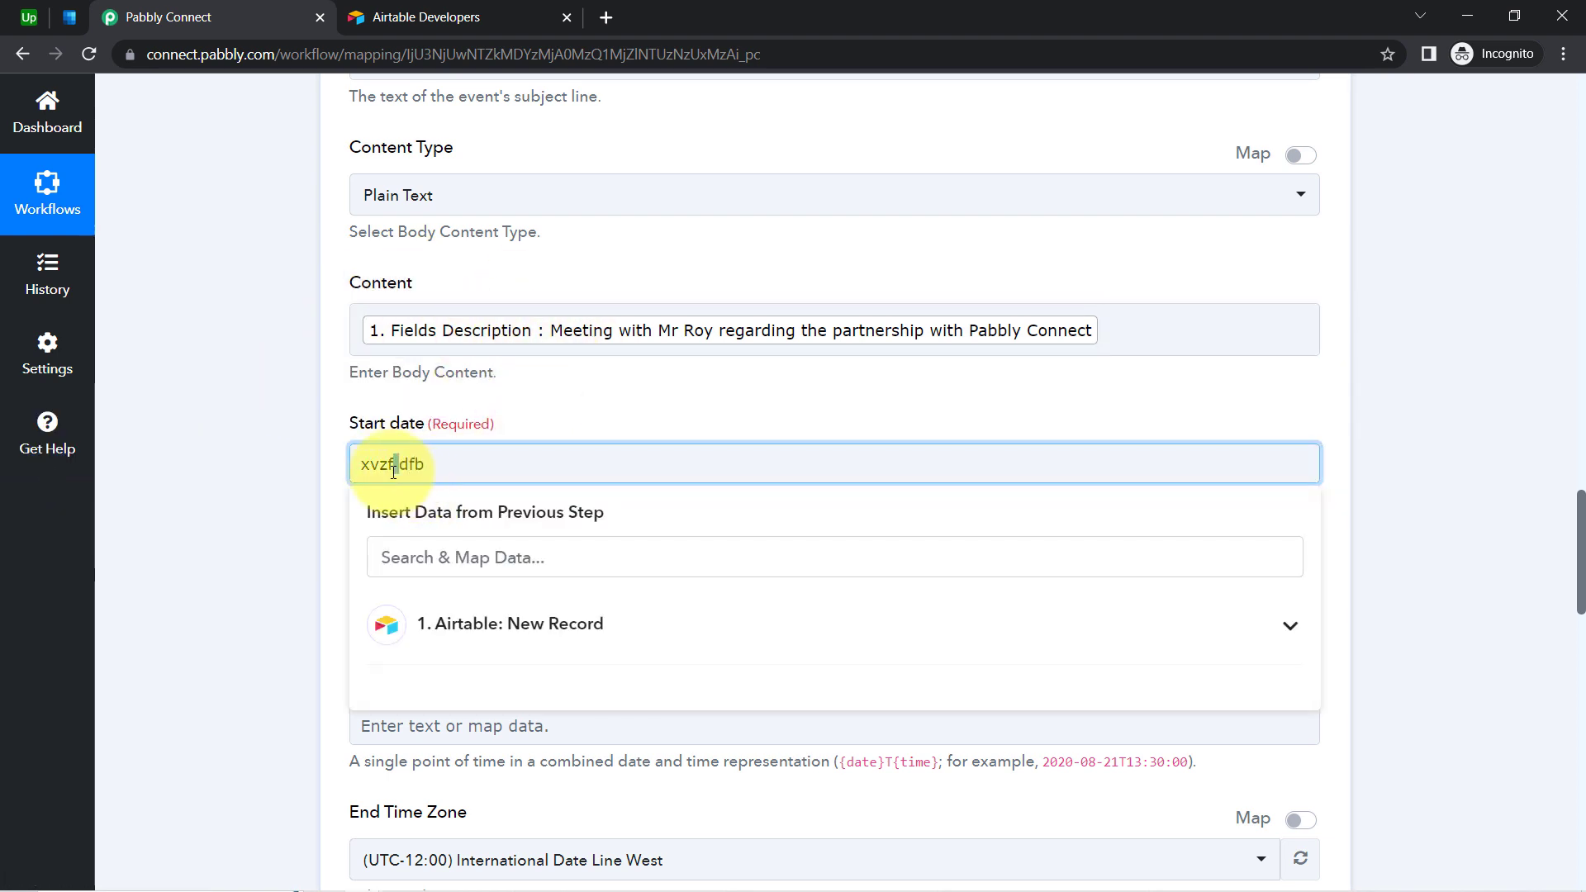
pyautogui.click(317, 491)
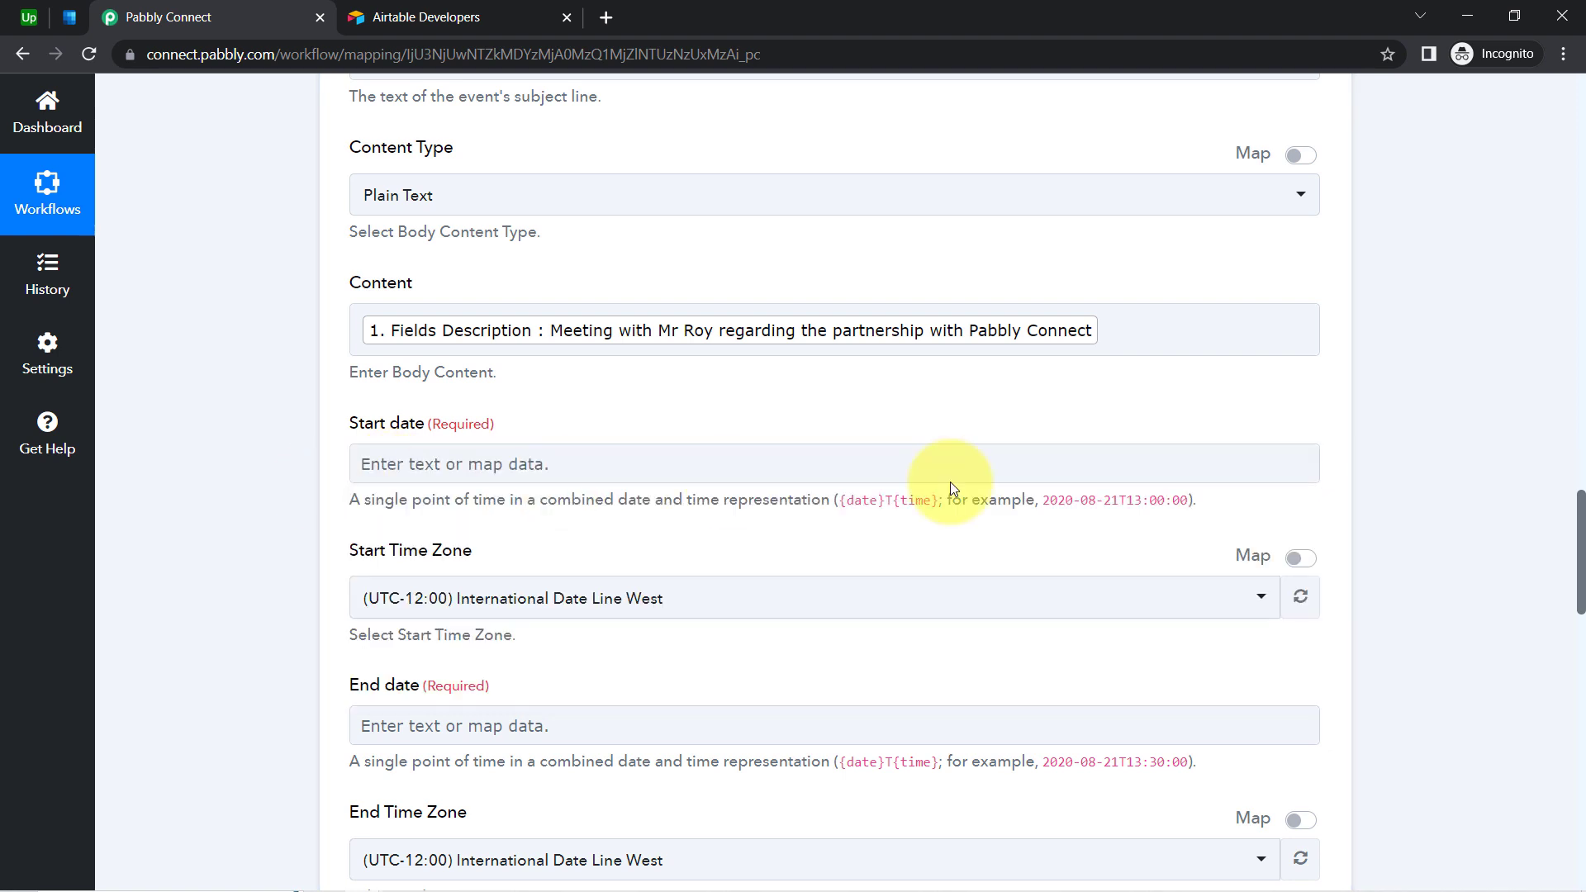
# Map the event's Start date to Fields Start Date from the Airtable New Record step
pyautogui.scroll(-2, 1558, 513)
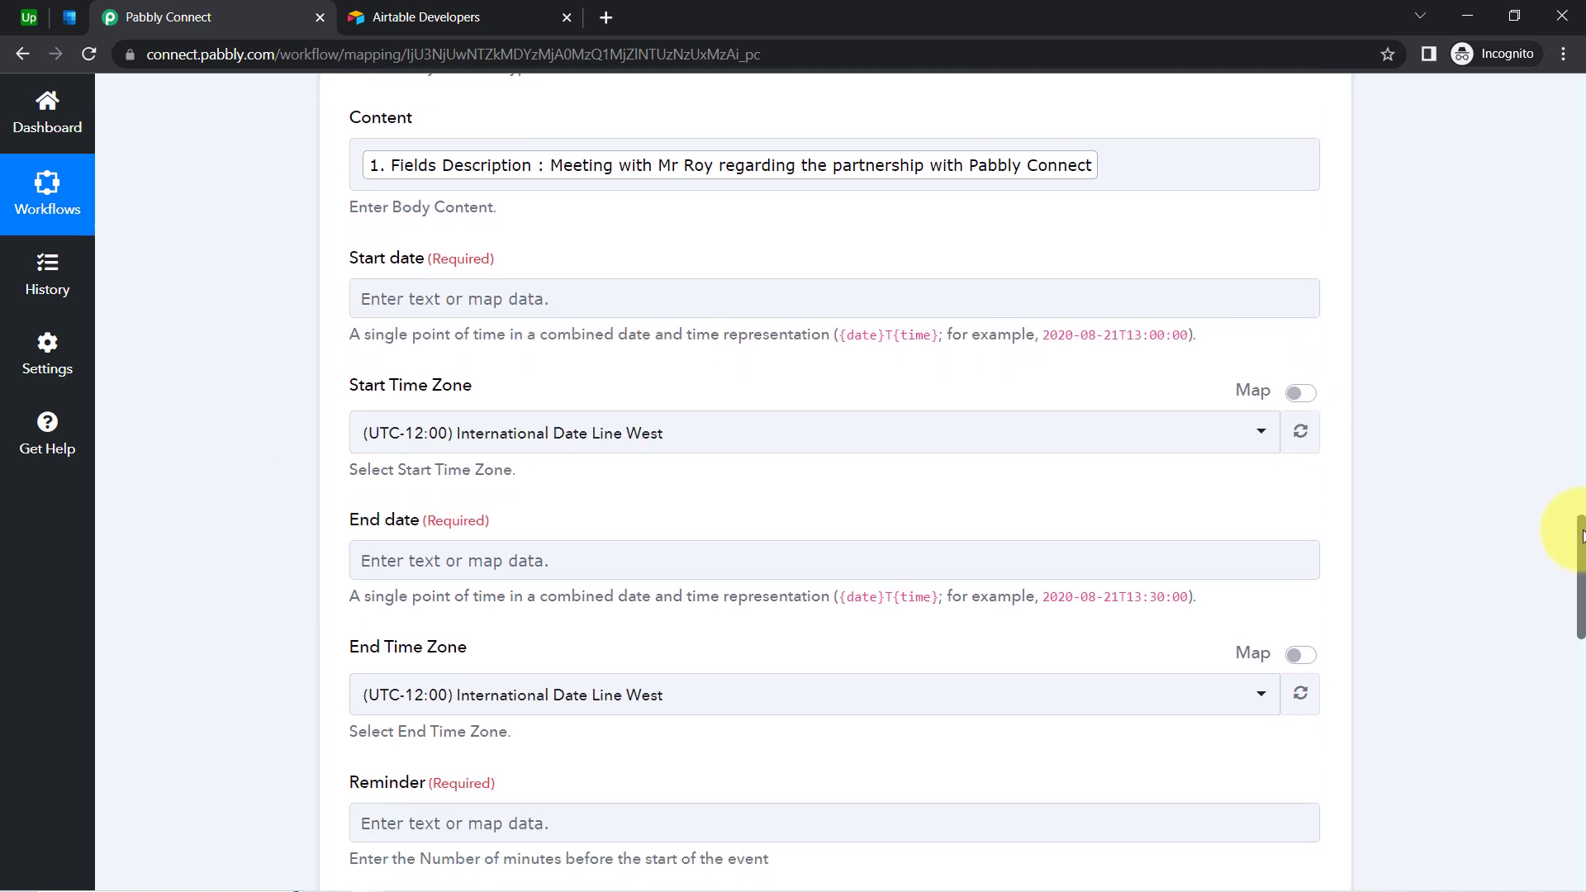
pyautogui.click(468, 304)
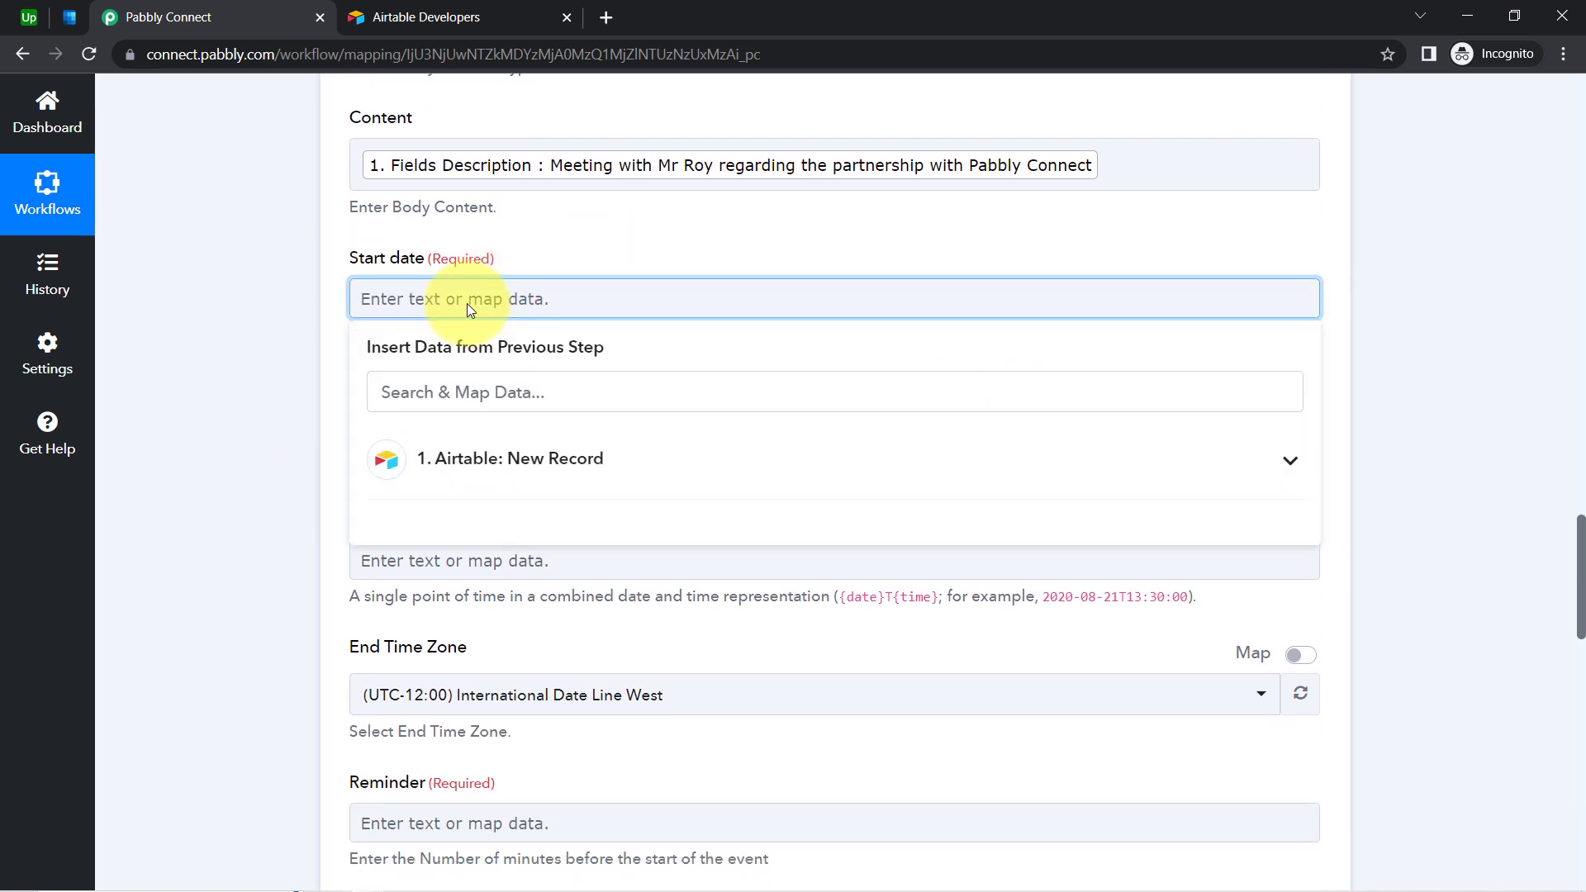
pyautogui.click(486, 469)
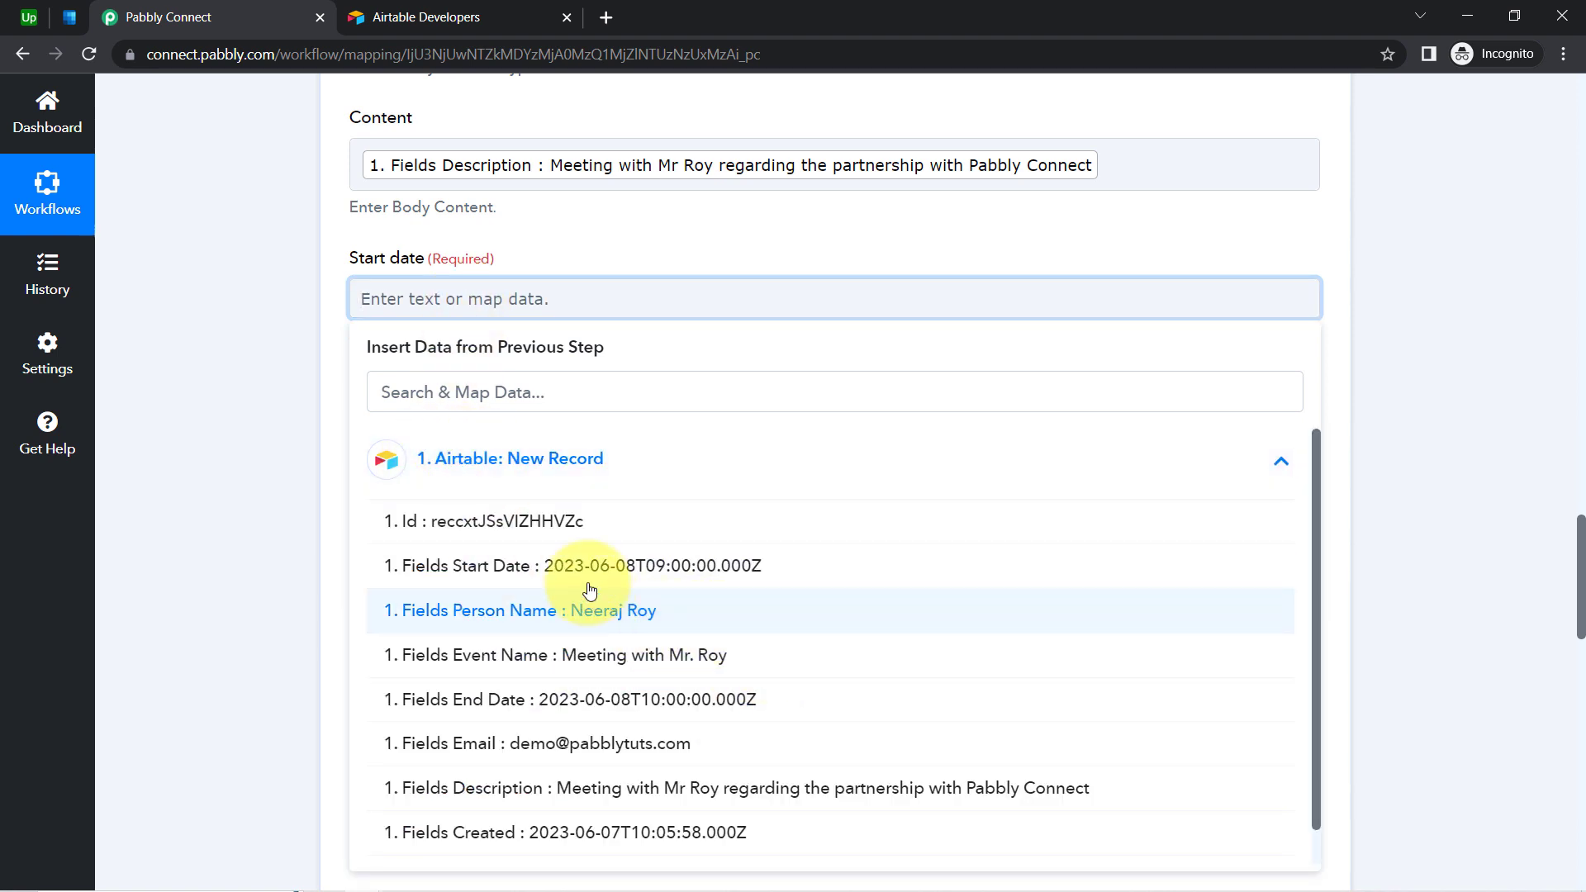
pyautogui.click(644, 570)
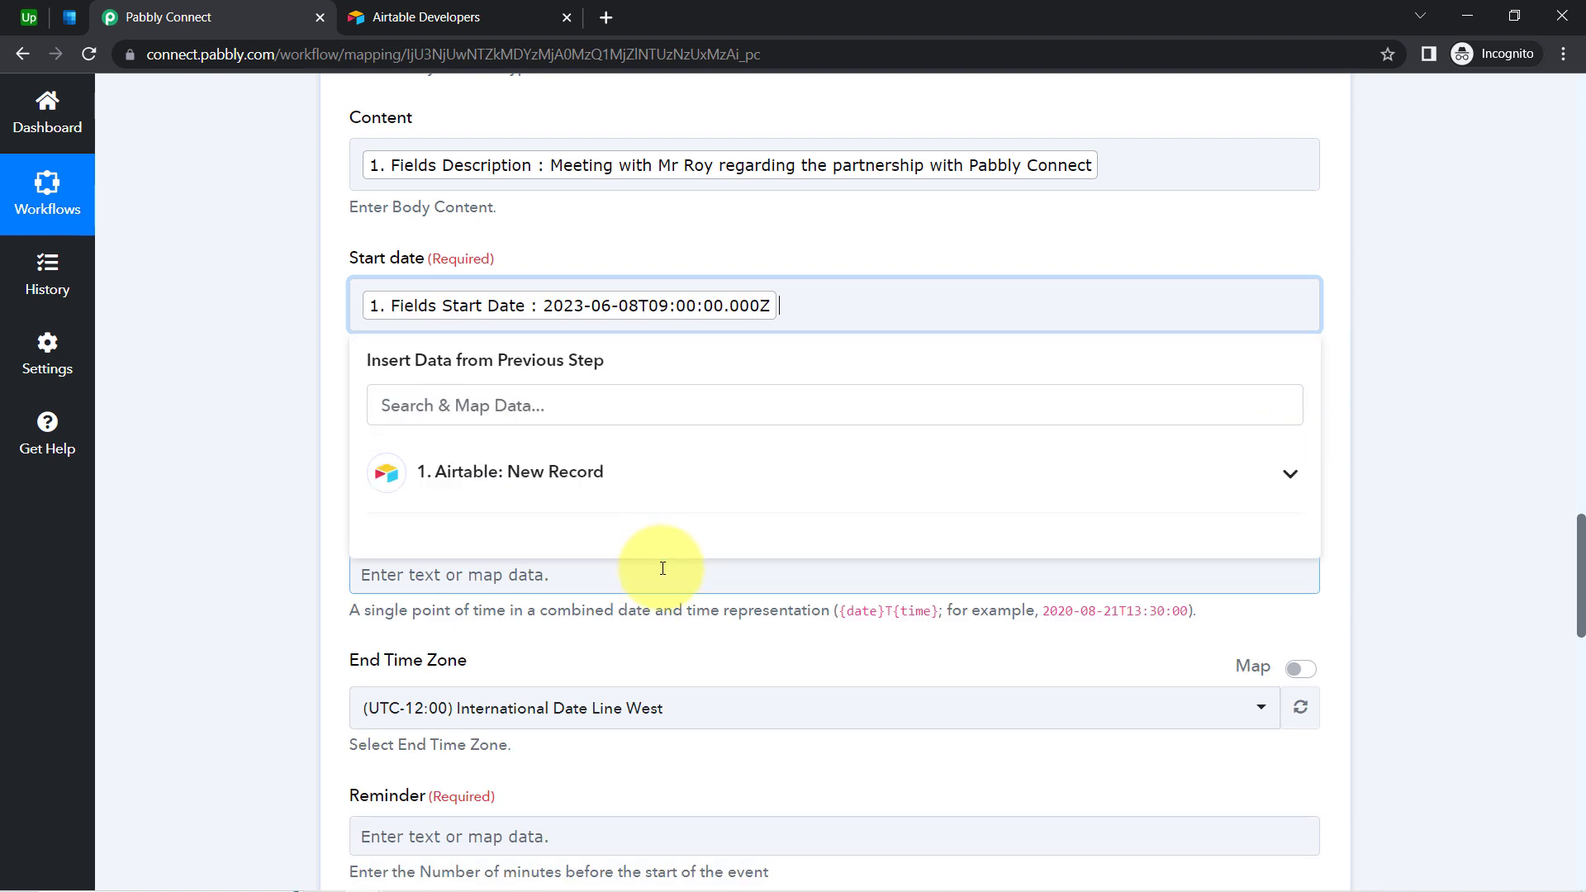
pyautogui.click(255, 474)
# Set the Start Time Zone to (UTC+05:30) Chennai, Kolkata, Mumbai, New Delhi
pyautogui.click(466, 465)
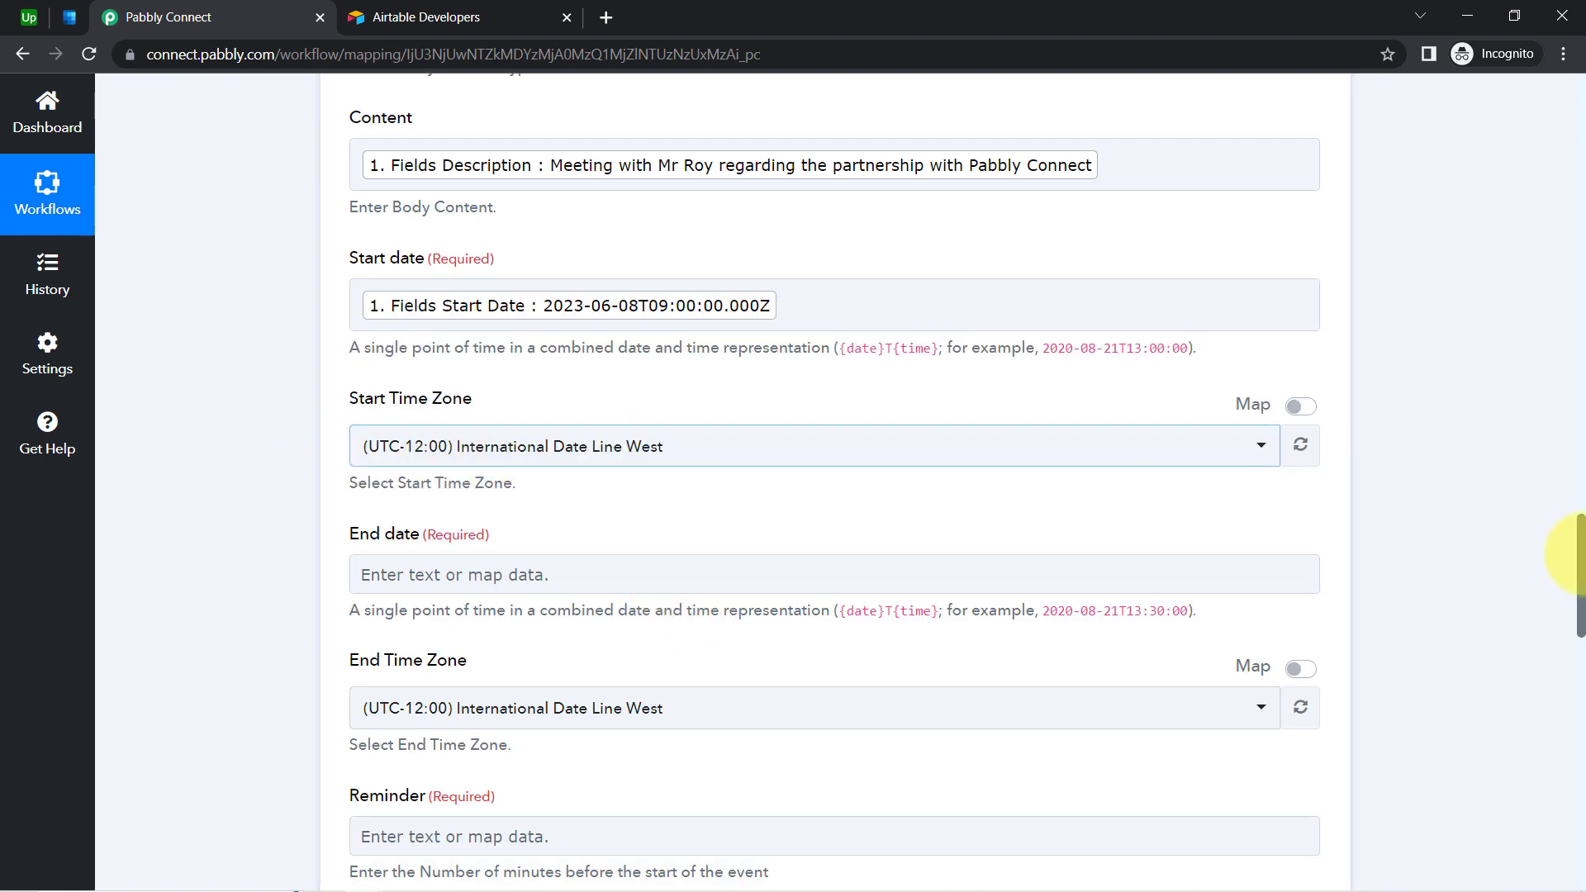
pyautogui.scroll(-2, 1581, 551)
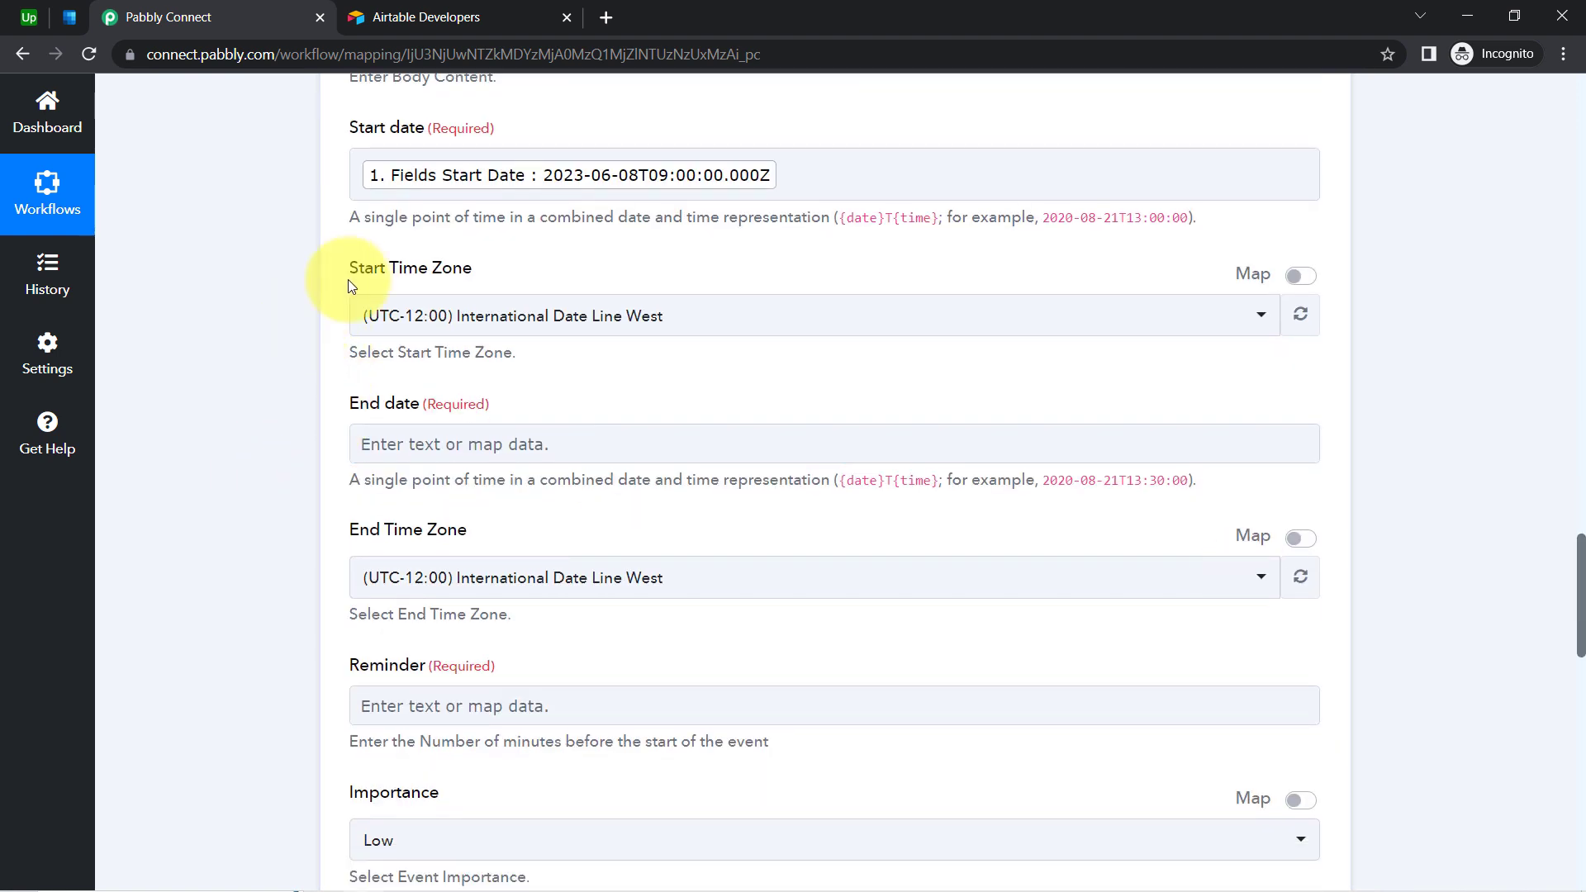
pyautogui.click(495, 317)
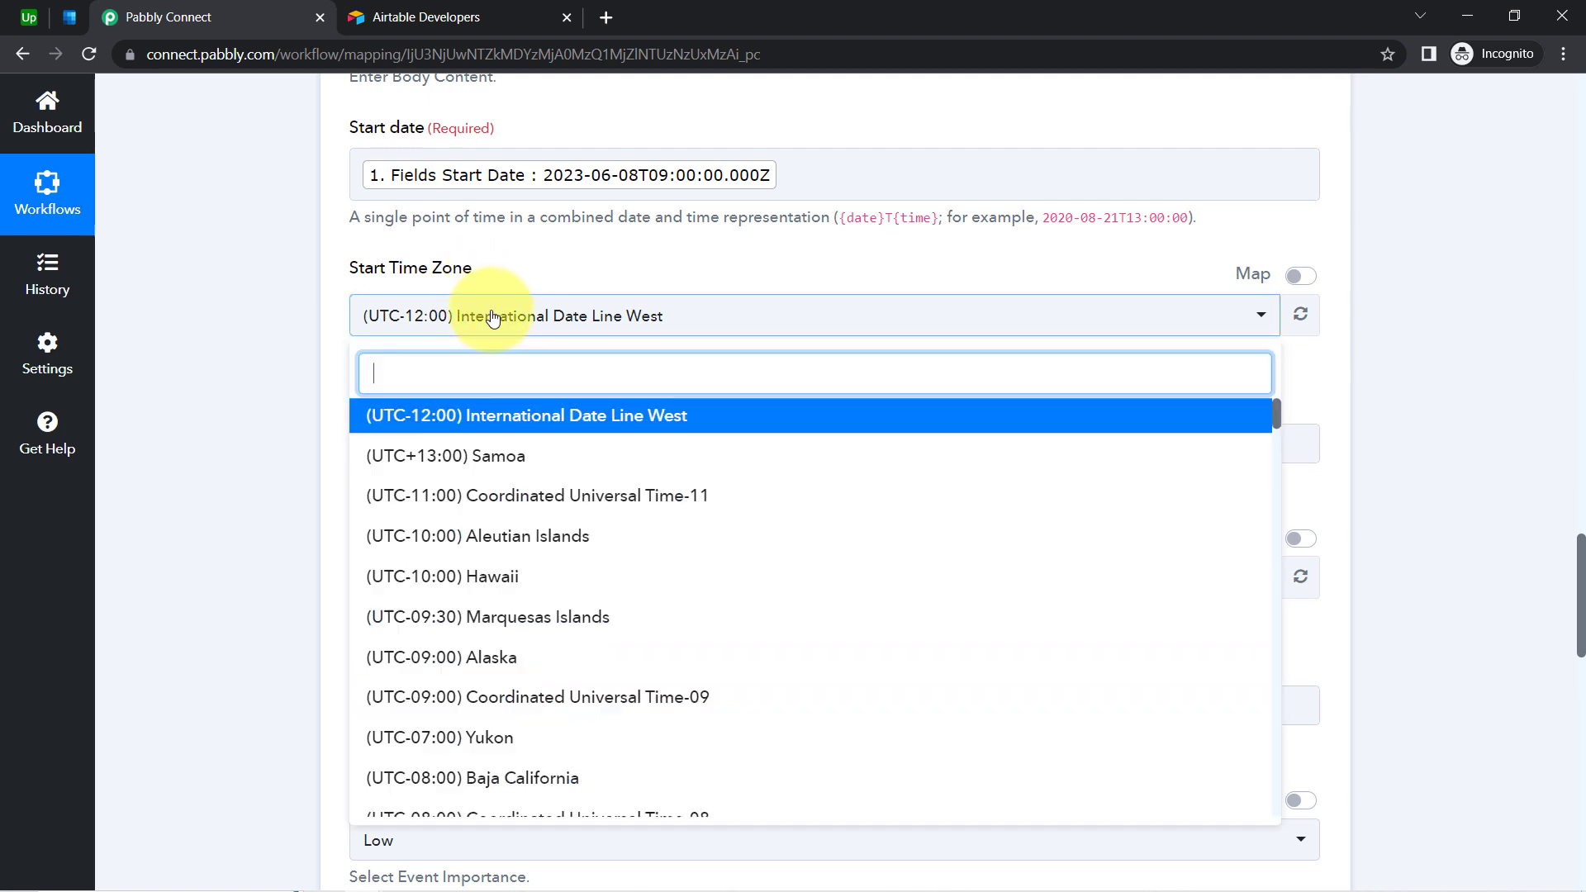
pyautogui.scroll(-10, 541, 566)
pyautogui.scroll(-8, 570, 628)
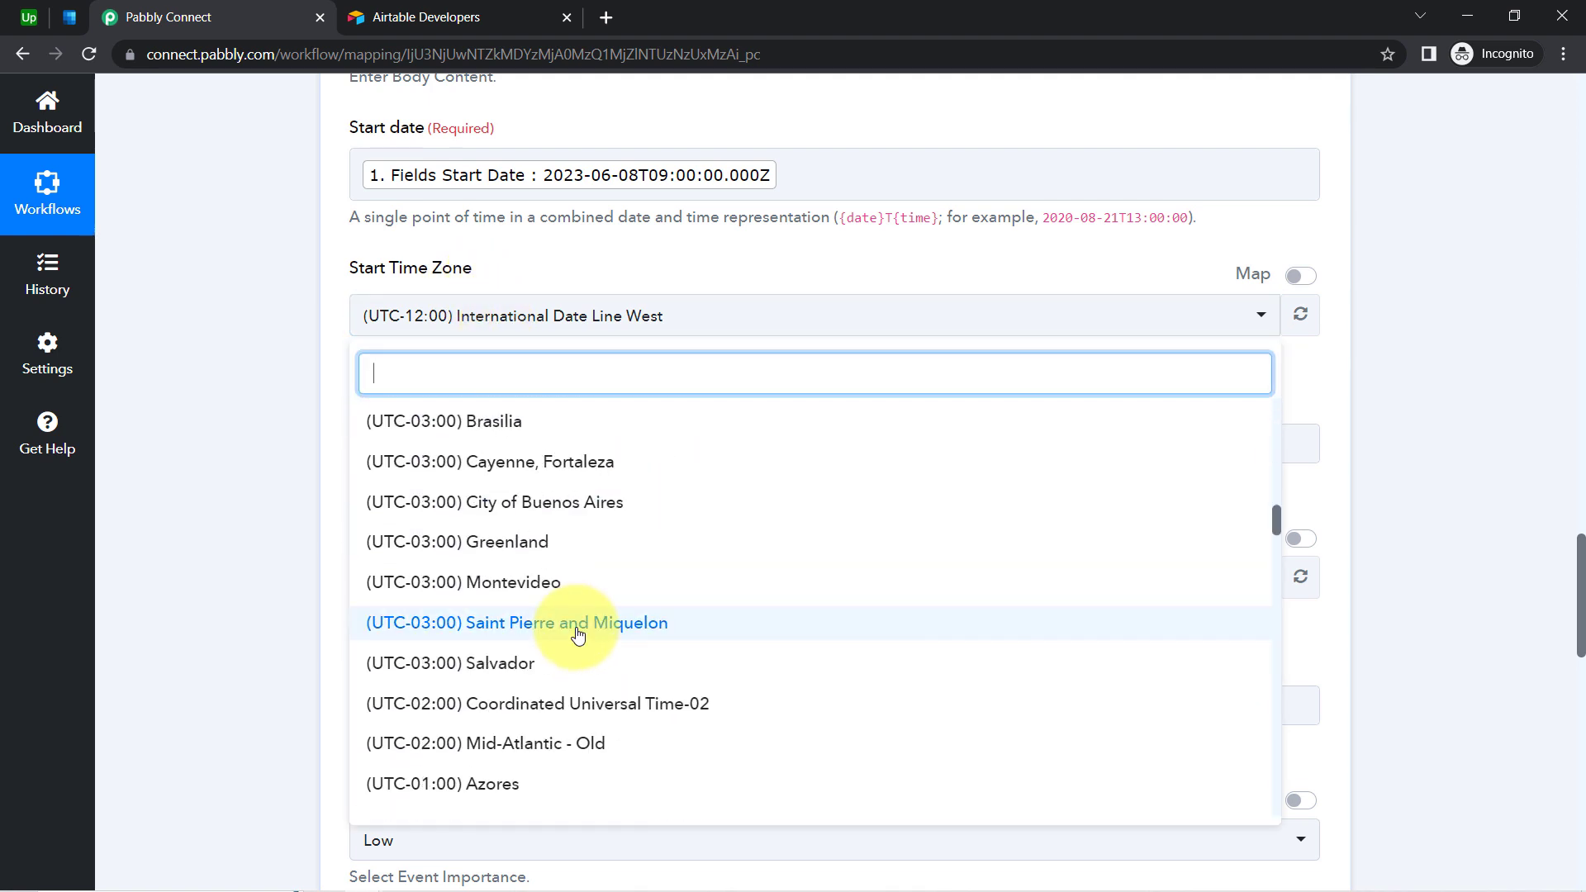
pyautogui.scroll(-15, 577, 634)
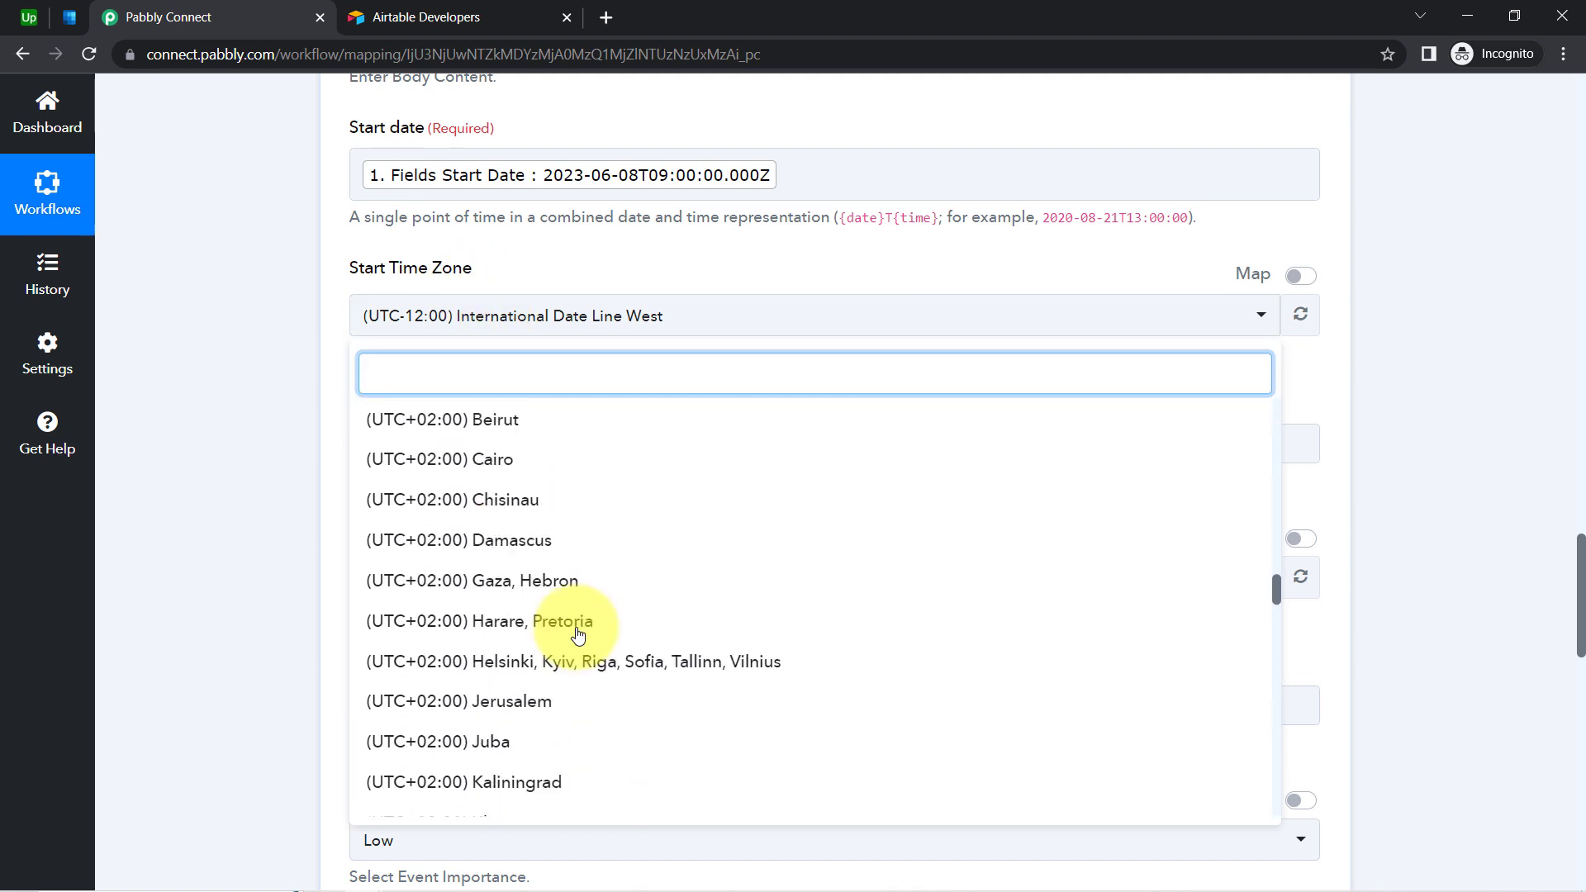
pyautogui.scroll(-9, 578, 634)
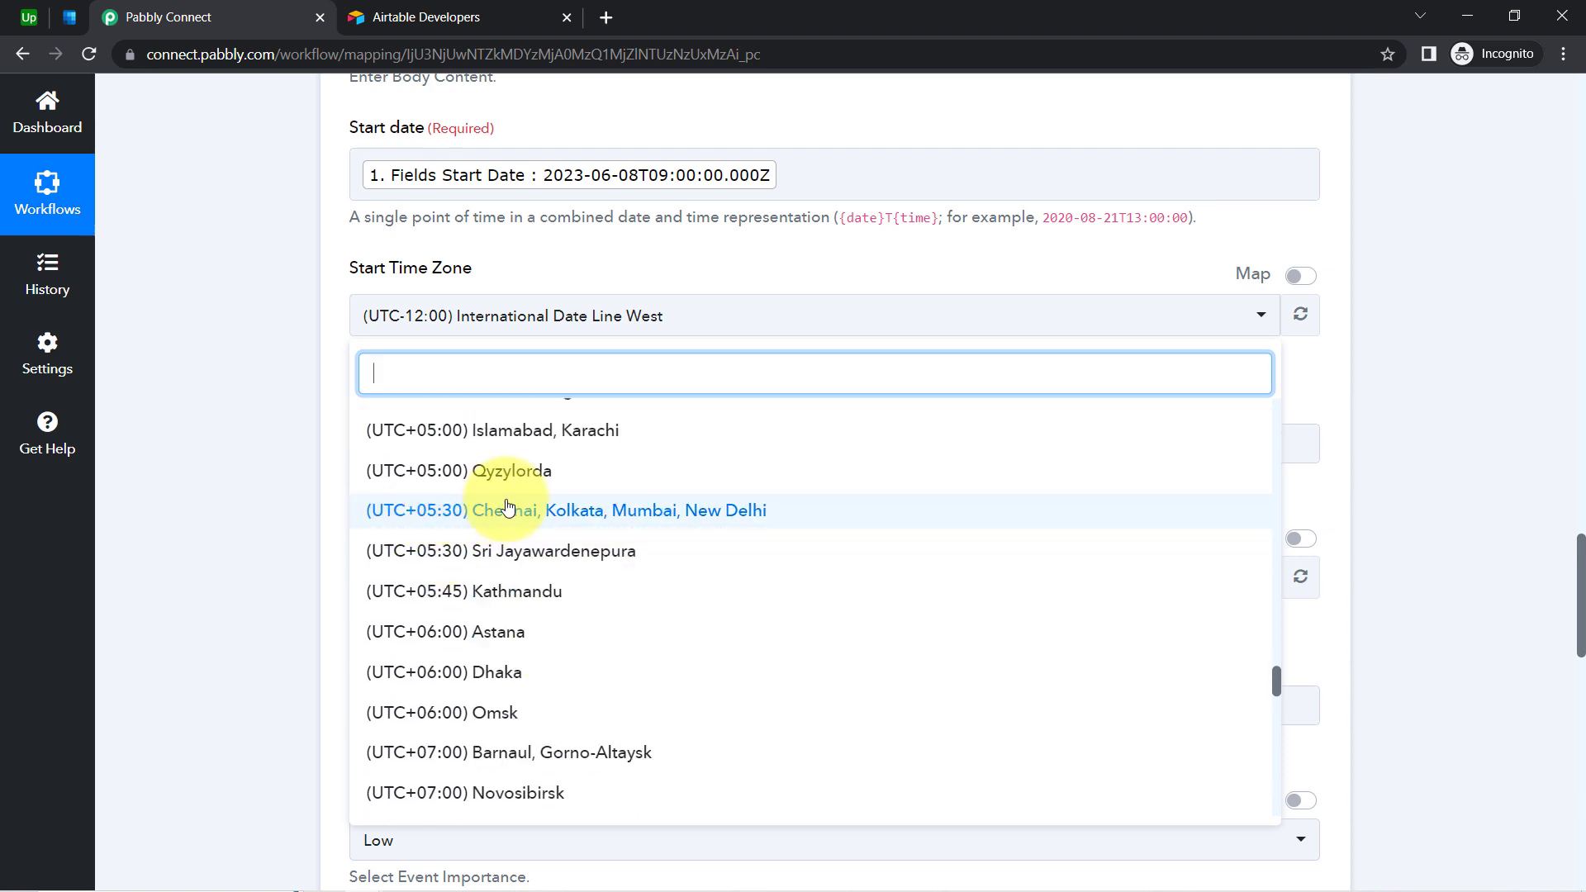
pyautogui.click(634, 519)
# Search the Airtable New Record data for "end" and map the End date to Fields End Date
pyautogui.click(415, 444)
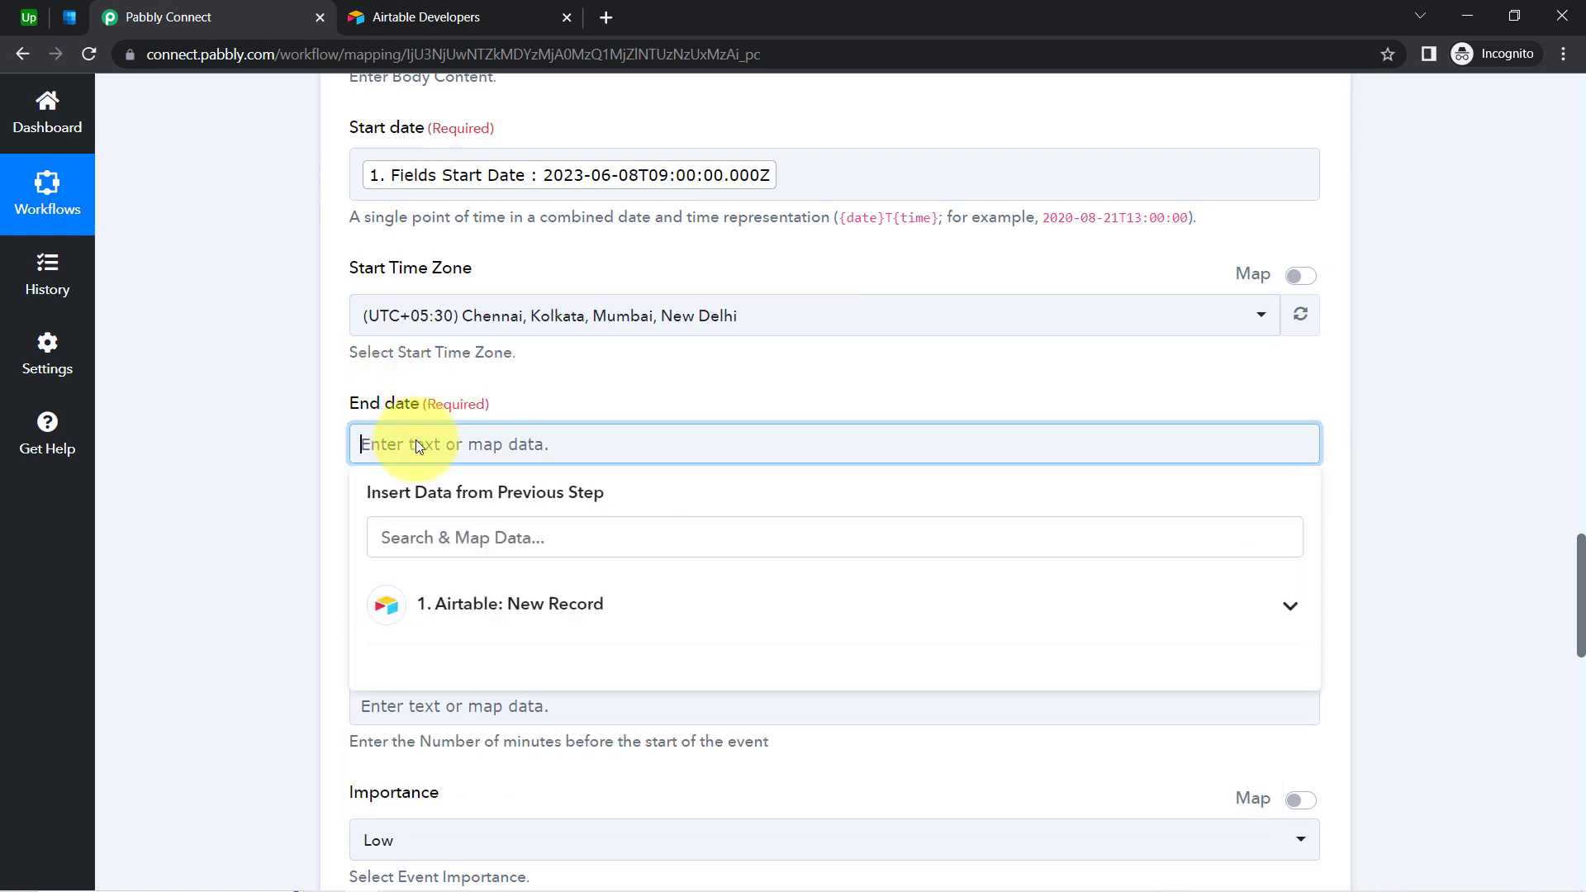
pyautogui.click(449, 603)
pyautogui.click(429, 536)
pyautogui.write('end')
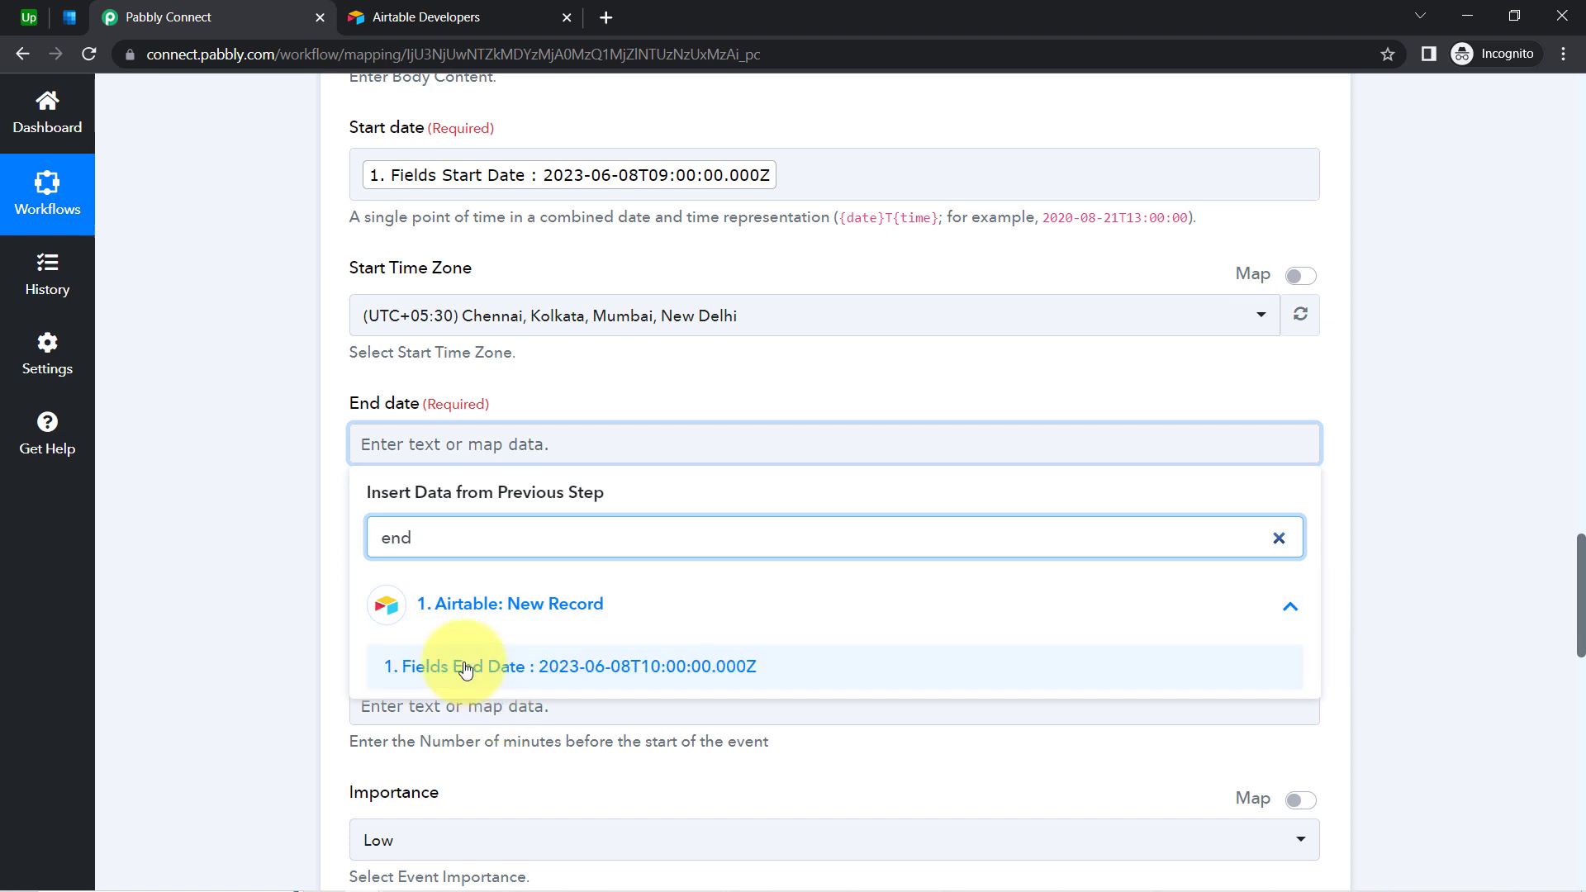
pyautogui.click(467, 669)
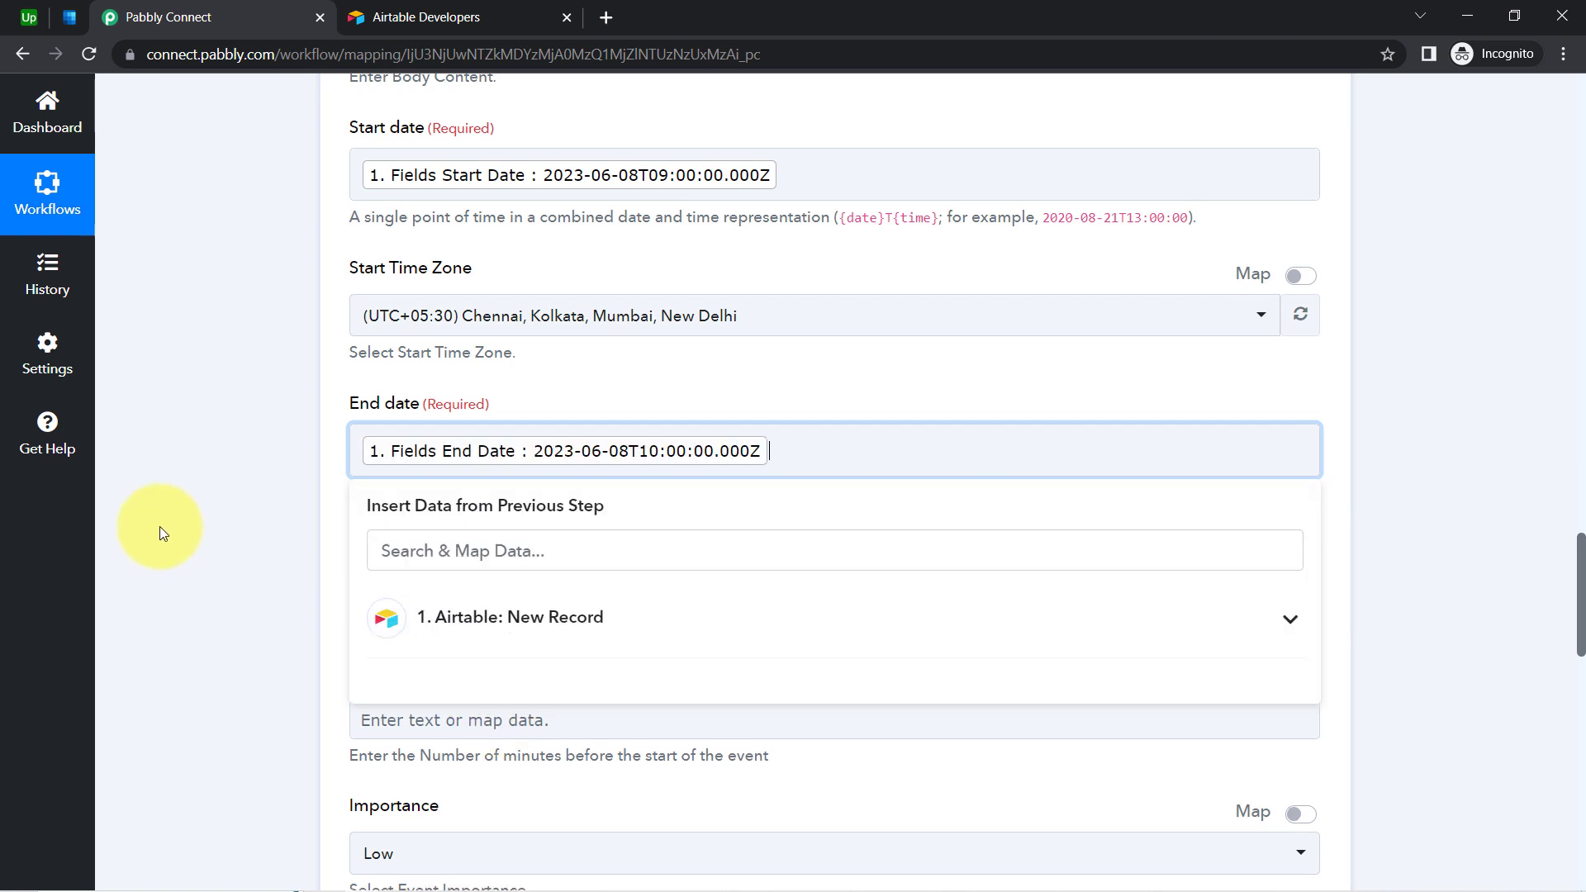
pyautogui.click(162, 523)
# Set the End Time Zone to (UTC+05:30) Chennai, Kolkata, Mumbai, New Delhi
pyautogui.scroll(-2, 283, 431)
pyautogui.click(381, 393)
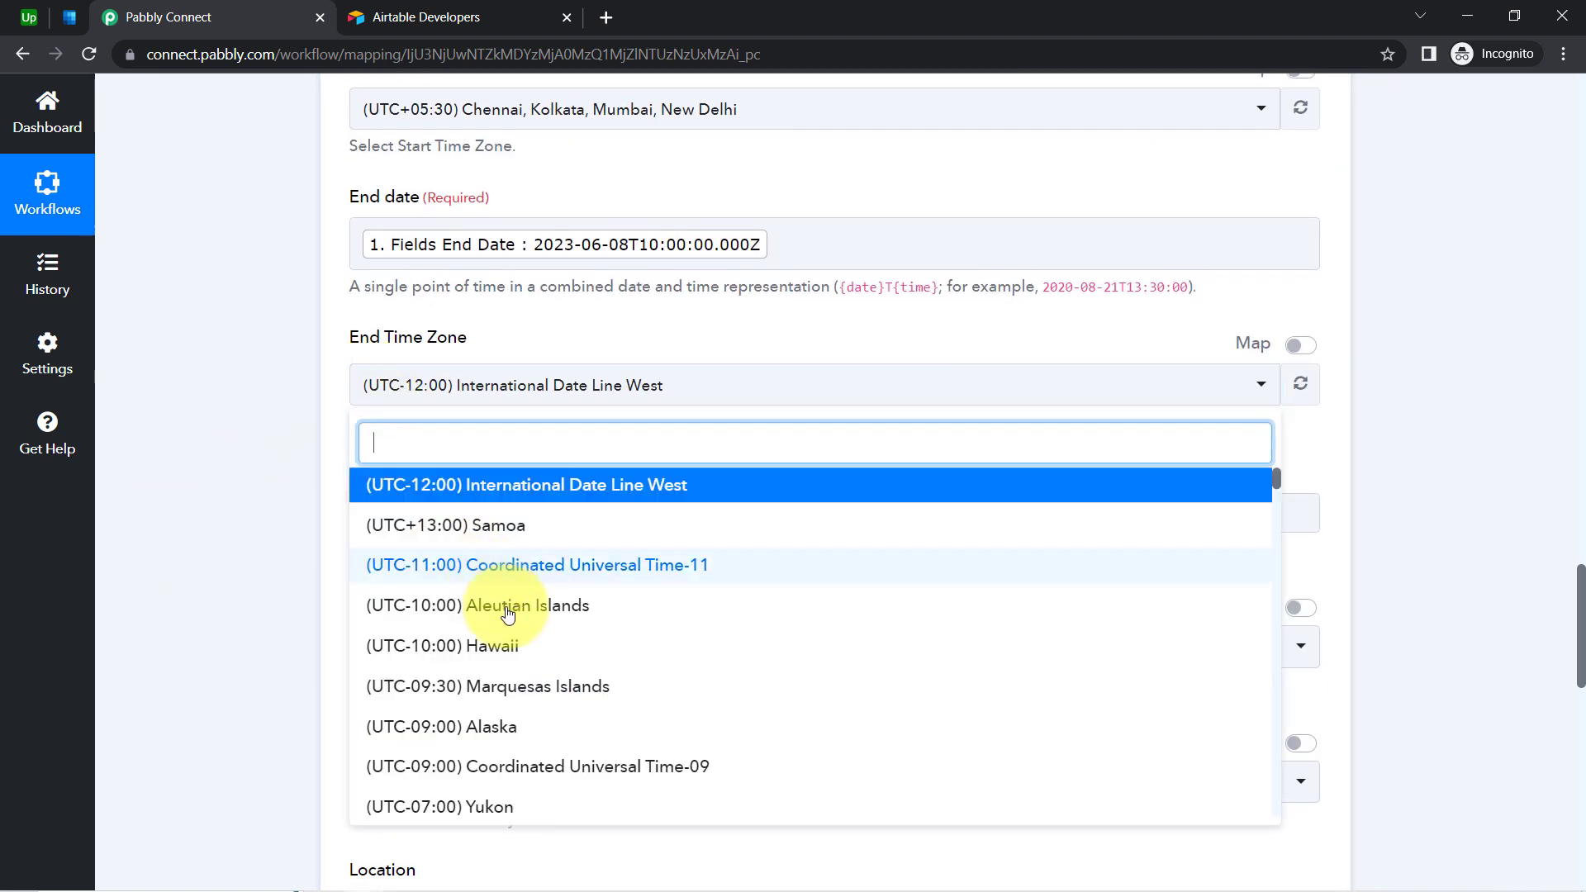
pyautogui.scroll(-5, 463, 627)
pyautogui.scroll(-8, 521, 652)
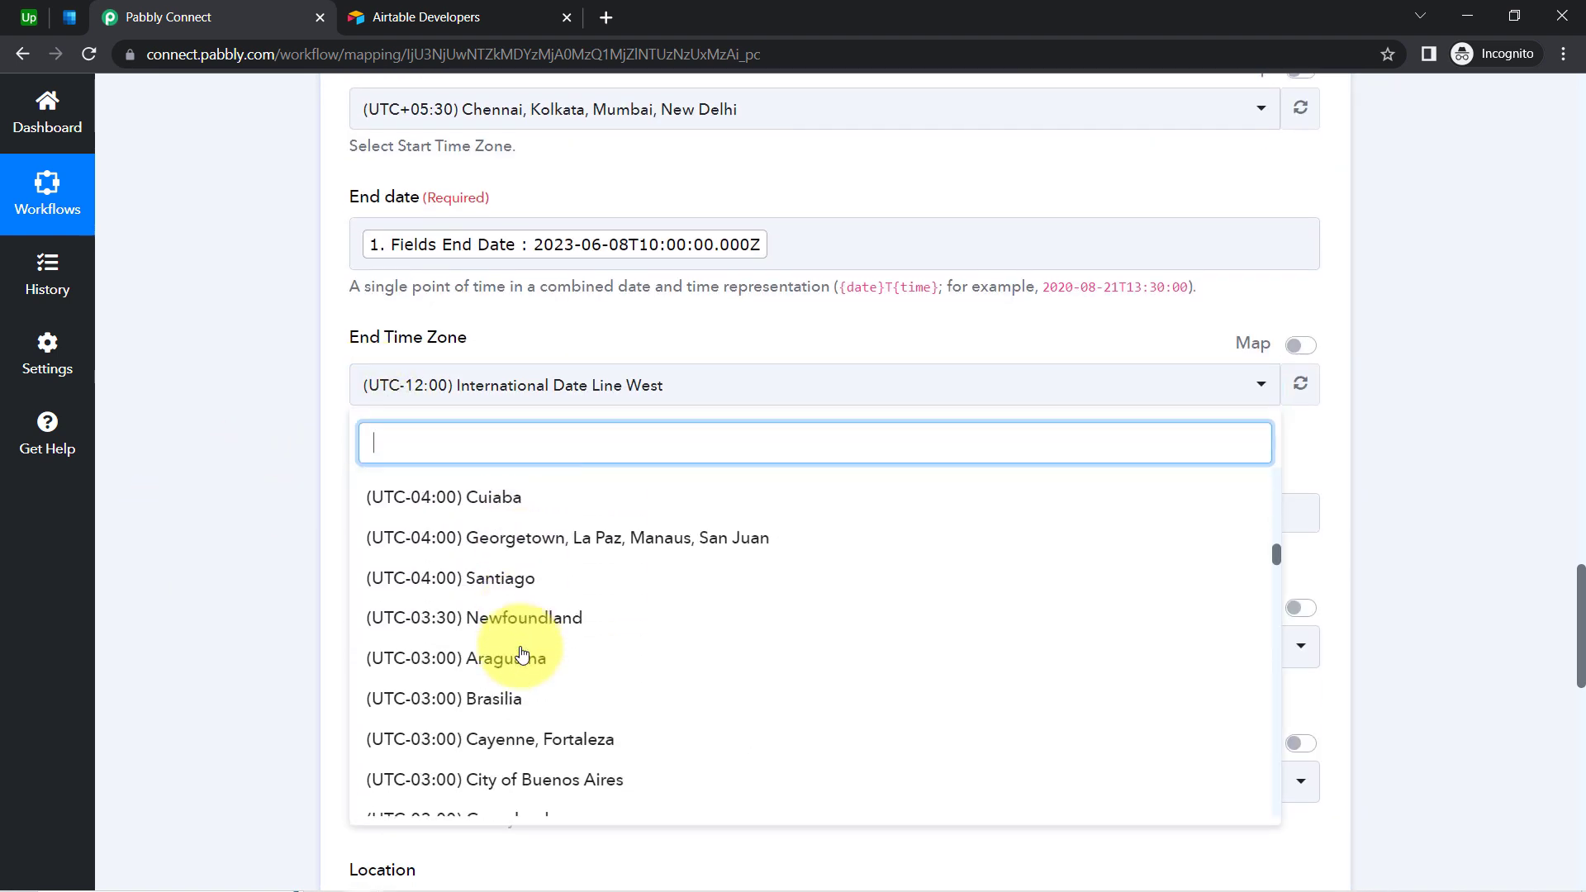
pyautogui.scroll(-15, 521, 653)
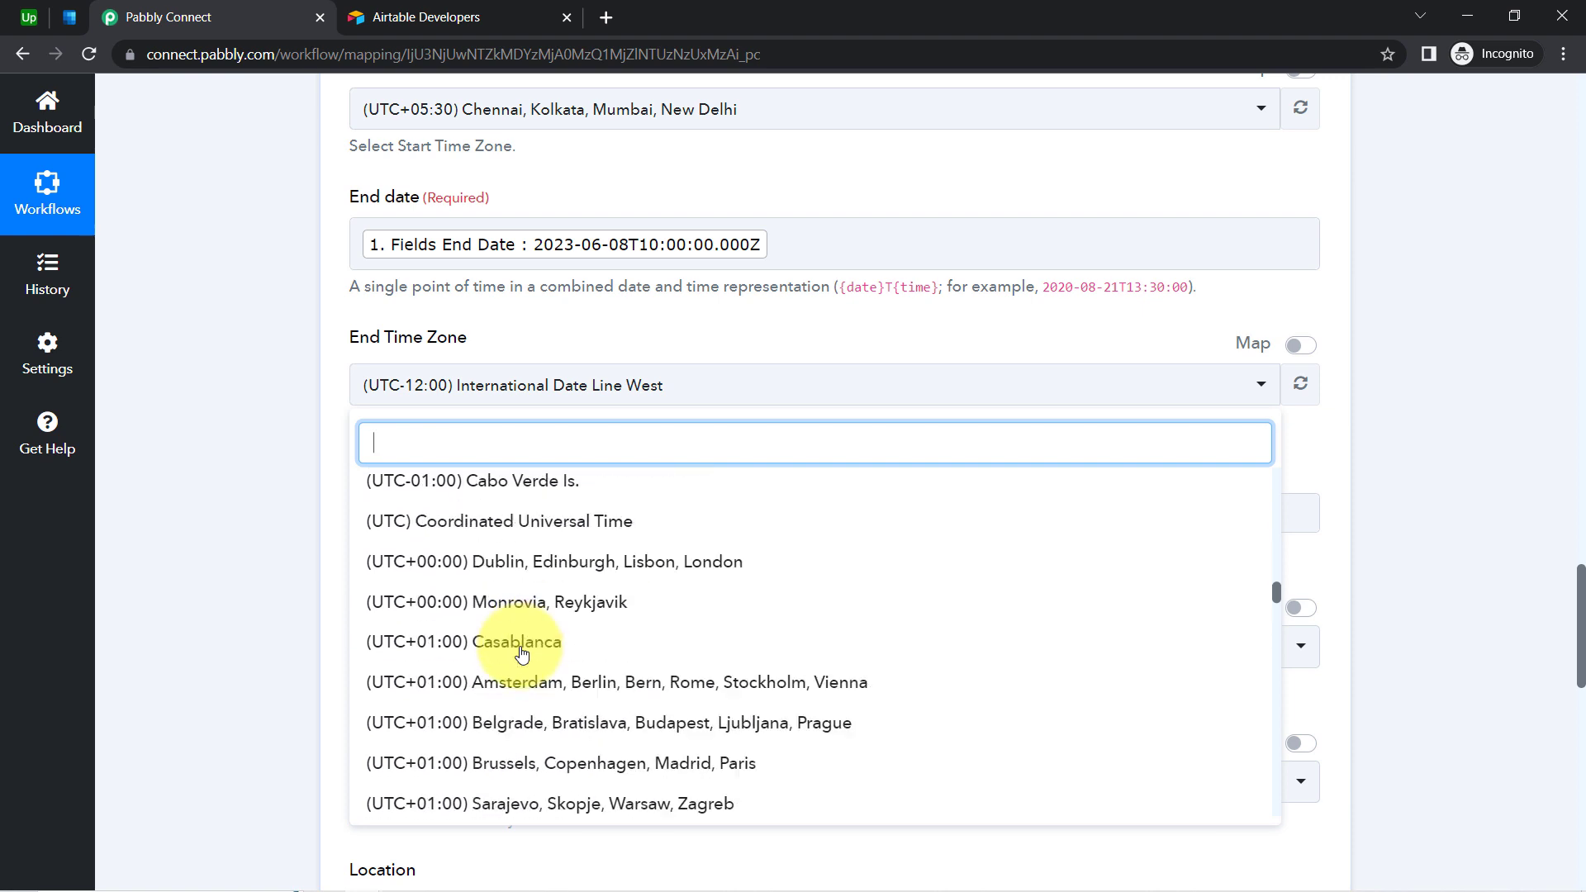
pyautogui.scroll(-5, 521, 652)
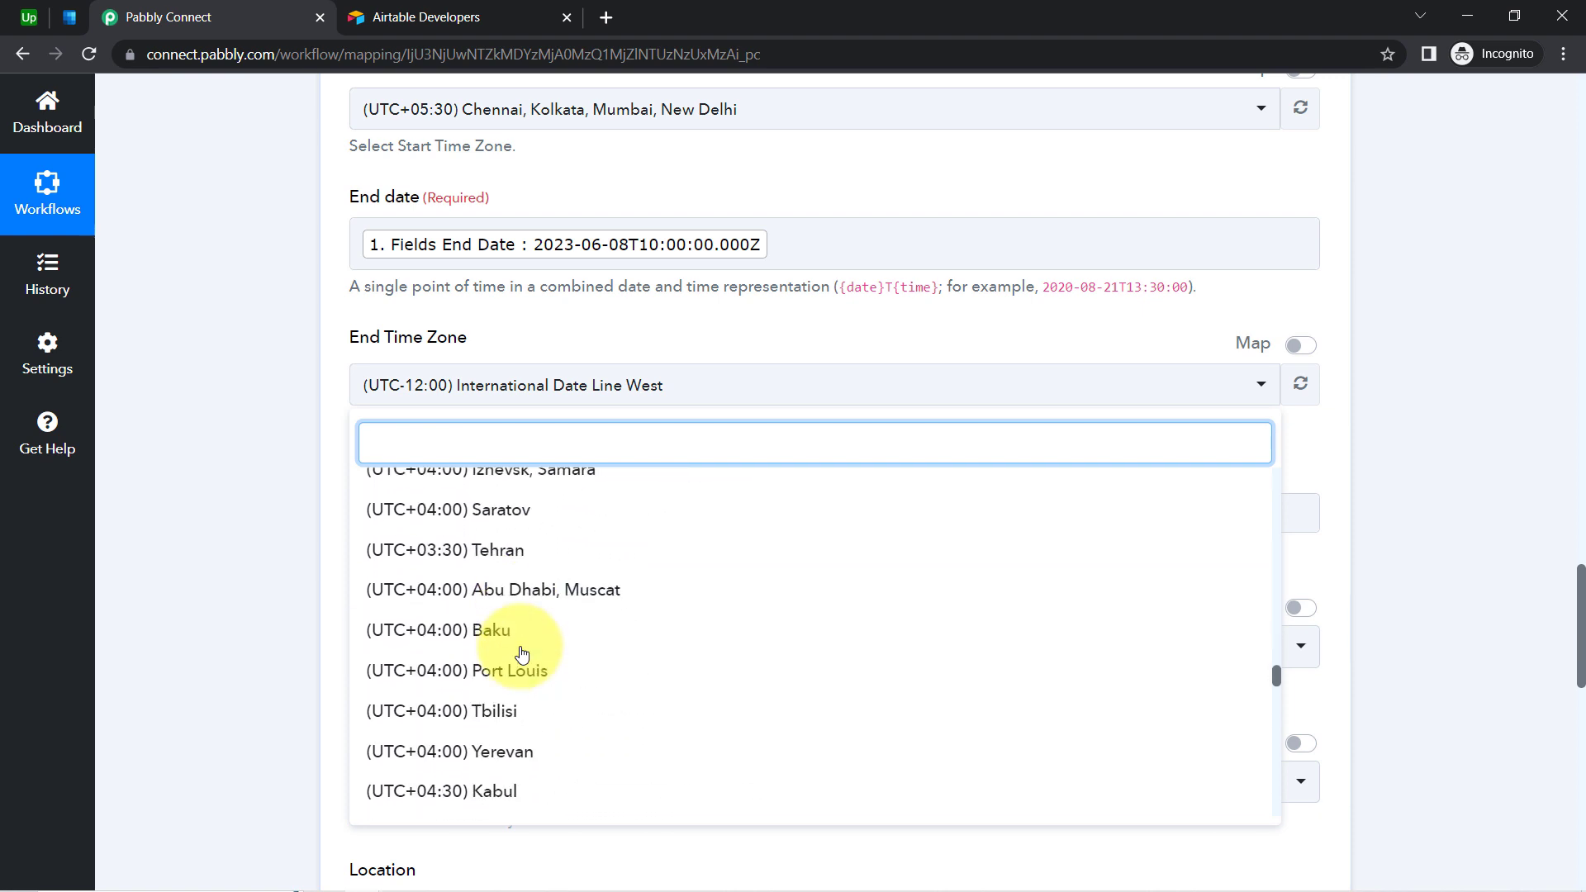
pyautogui.scroll(2, 521, 653)
pyautogui.scroll(-5, 521, 653)
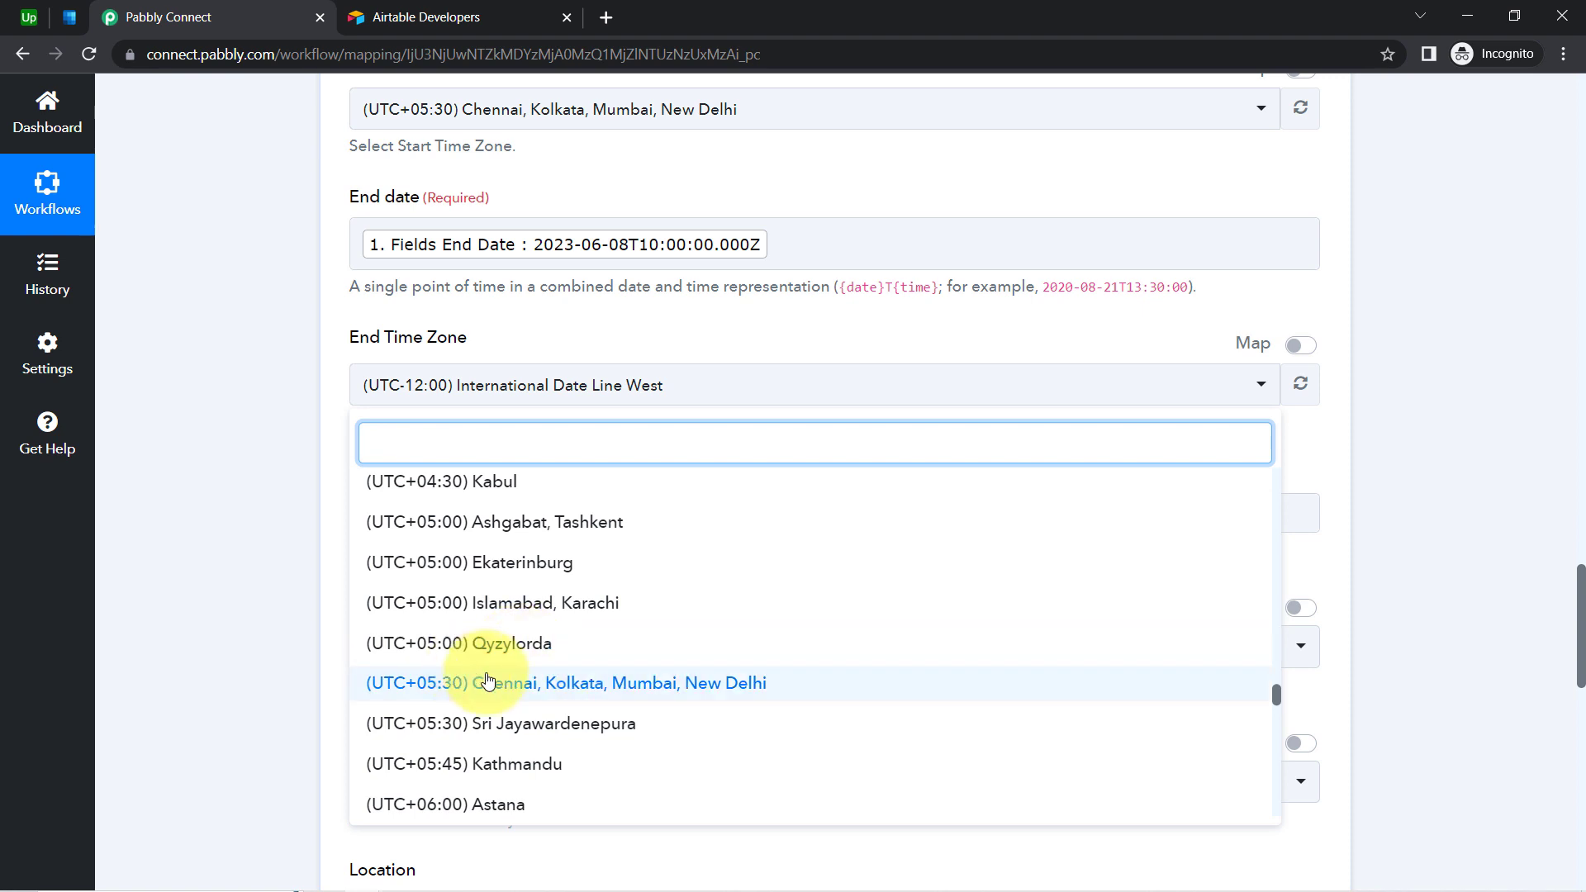
pyautogui.click(512, 691)
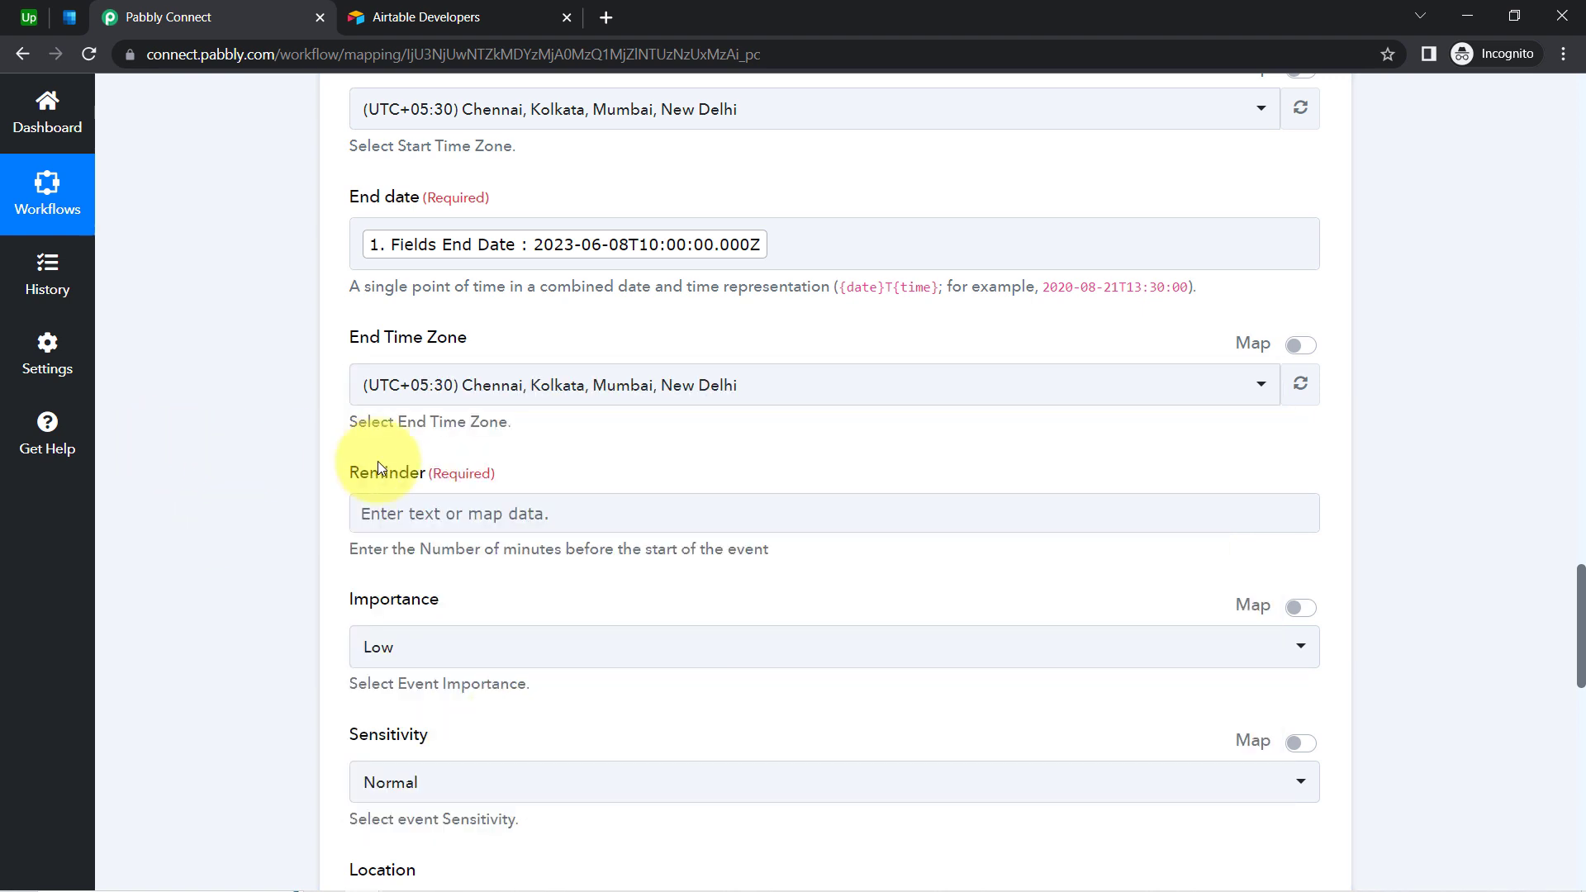
# Set the event's Reminder to 5 minutes before the start
pyautogui.moveTo(386, 545); pyautogui.dragTo(657, 550)
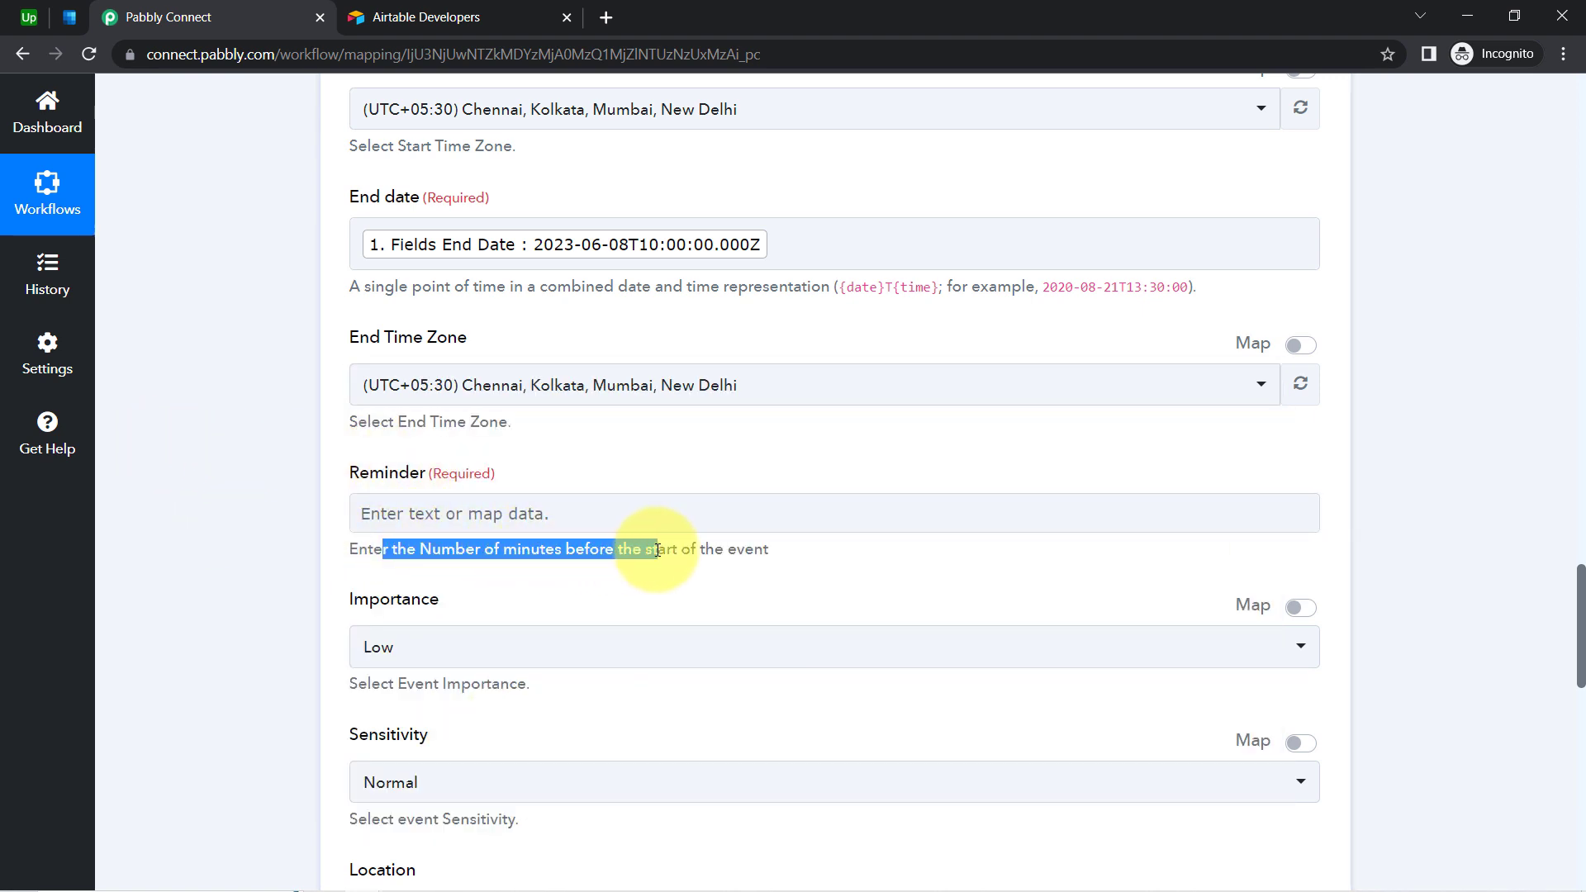
pyautogui.click(498, 516)
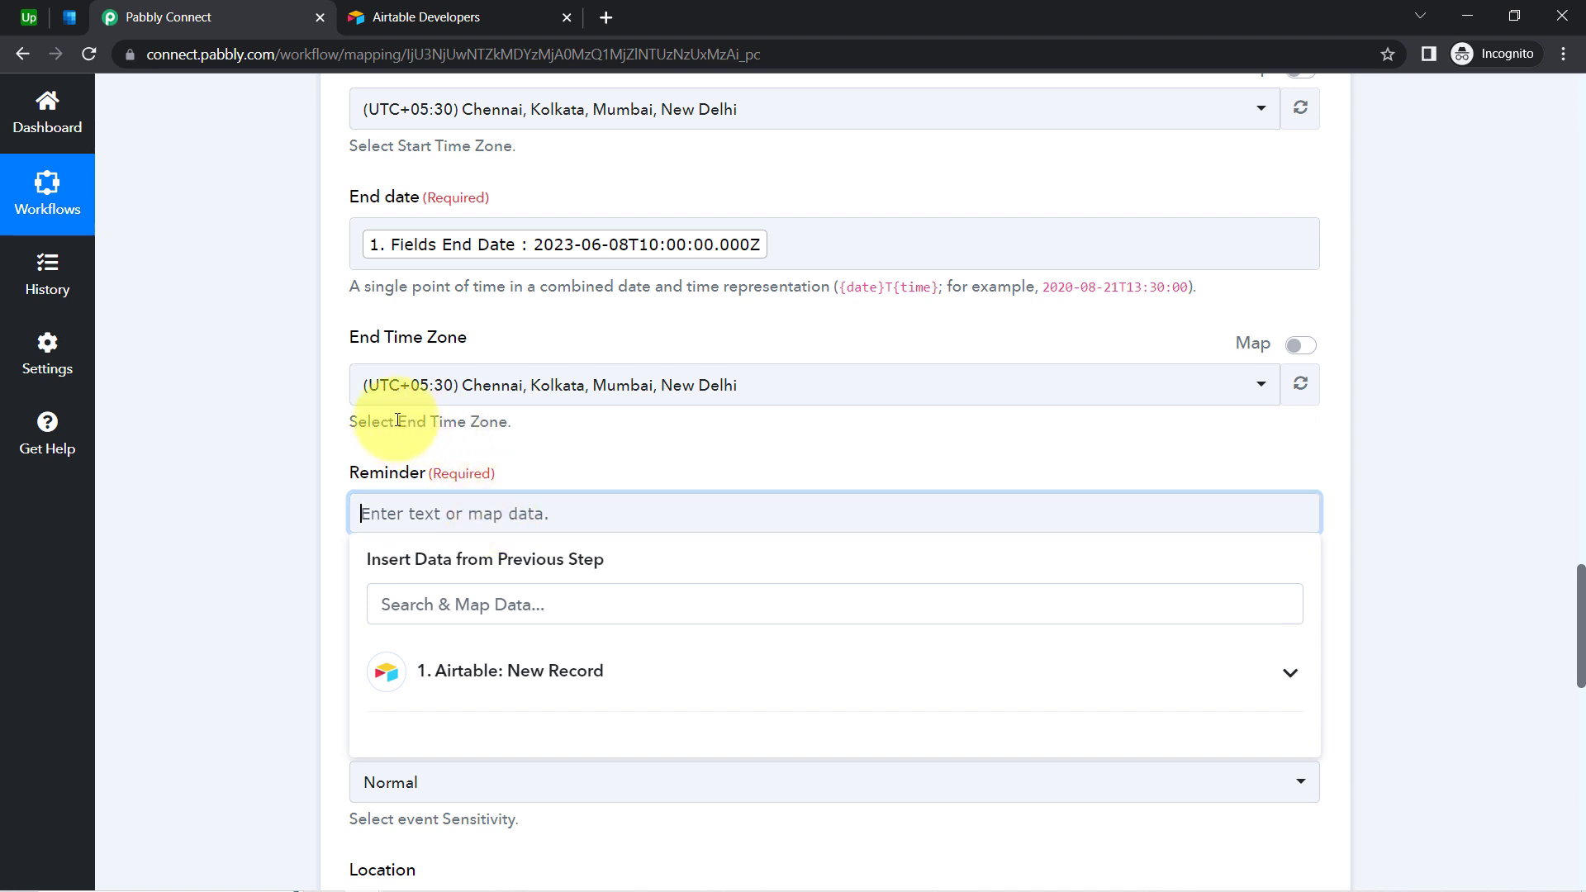
pyautogui.click(280, 414)
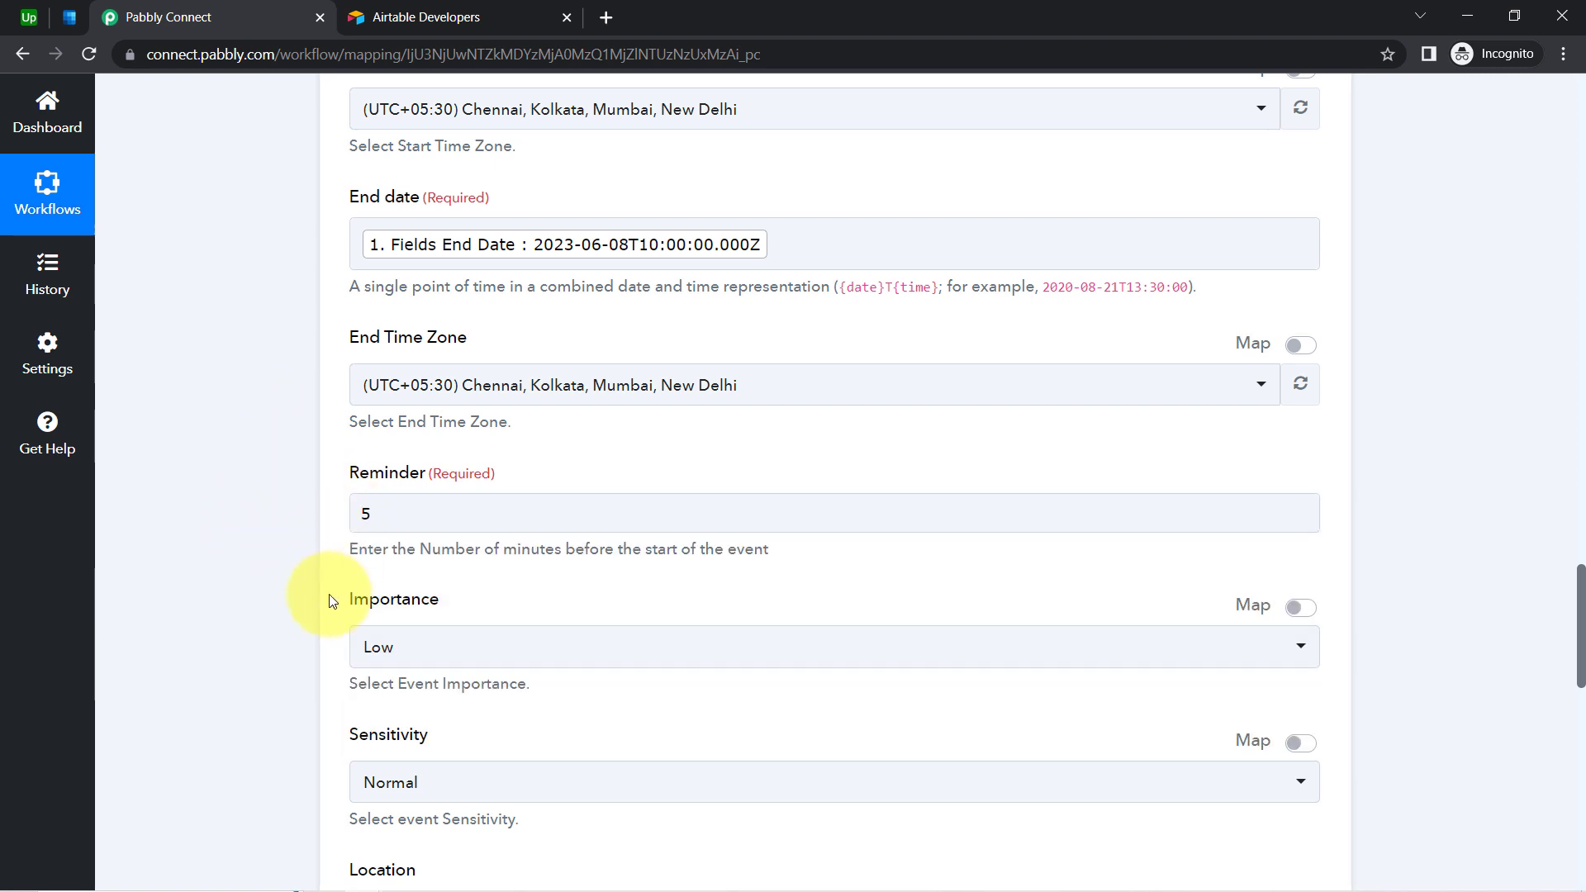
# Map the attendee's Name to Fields Person Name from the Airtable New Record step
pyautogui.scroll(-5, 239, 636)
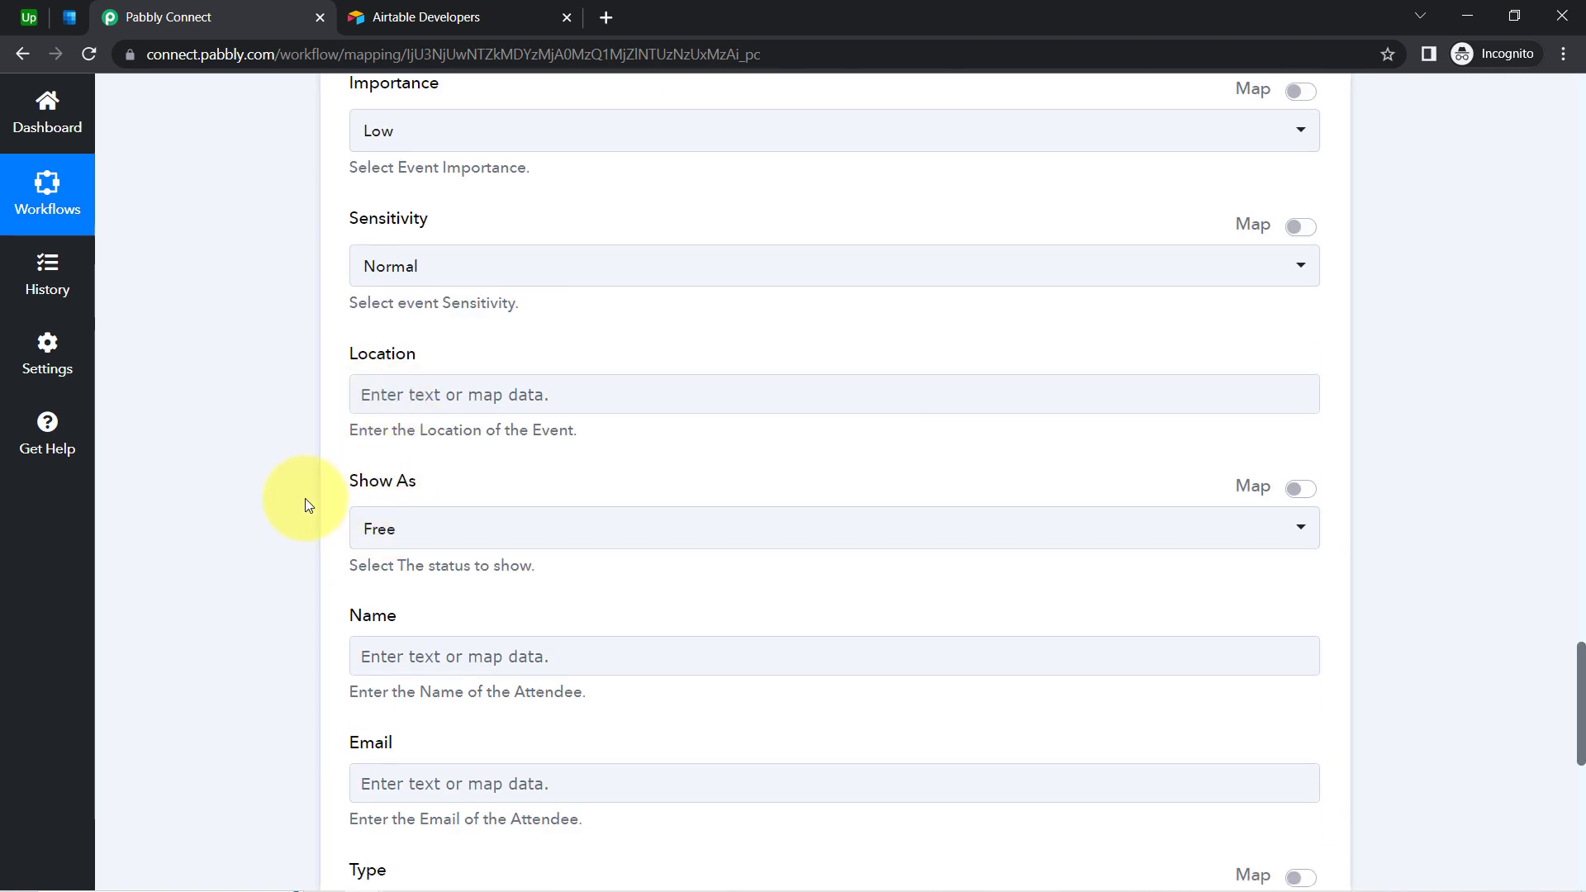
pyautogui.scroll(-3, 305, 505)
pyautogui.click(424, 347)
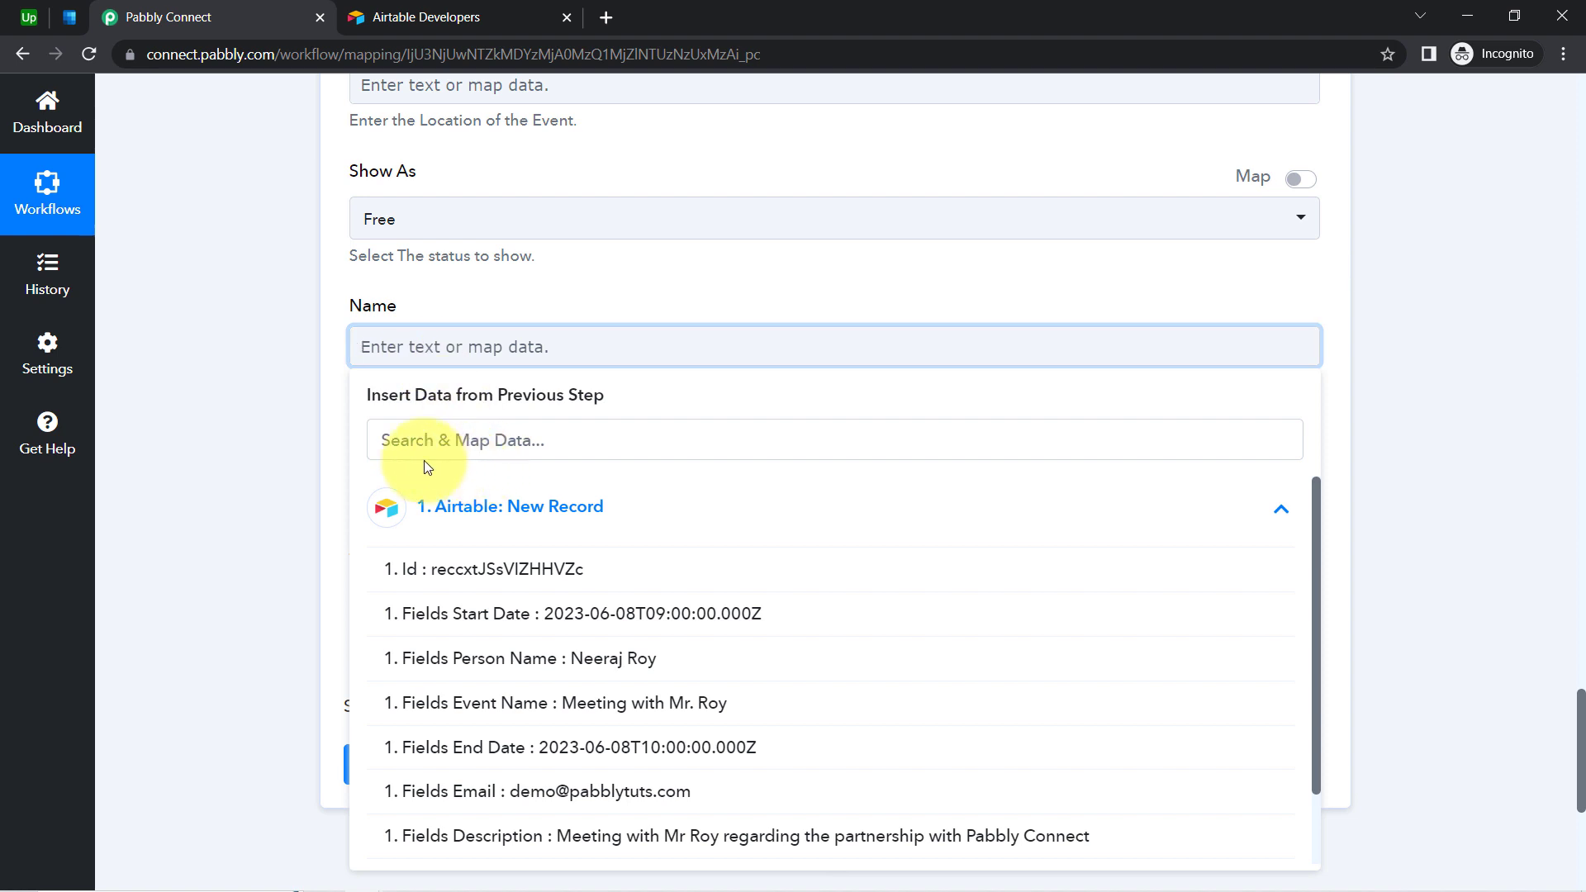
pyautogui.click(396, 435)
pyautogui.write('nee')
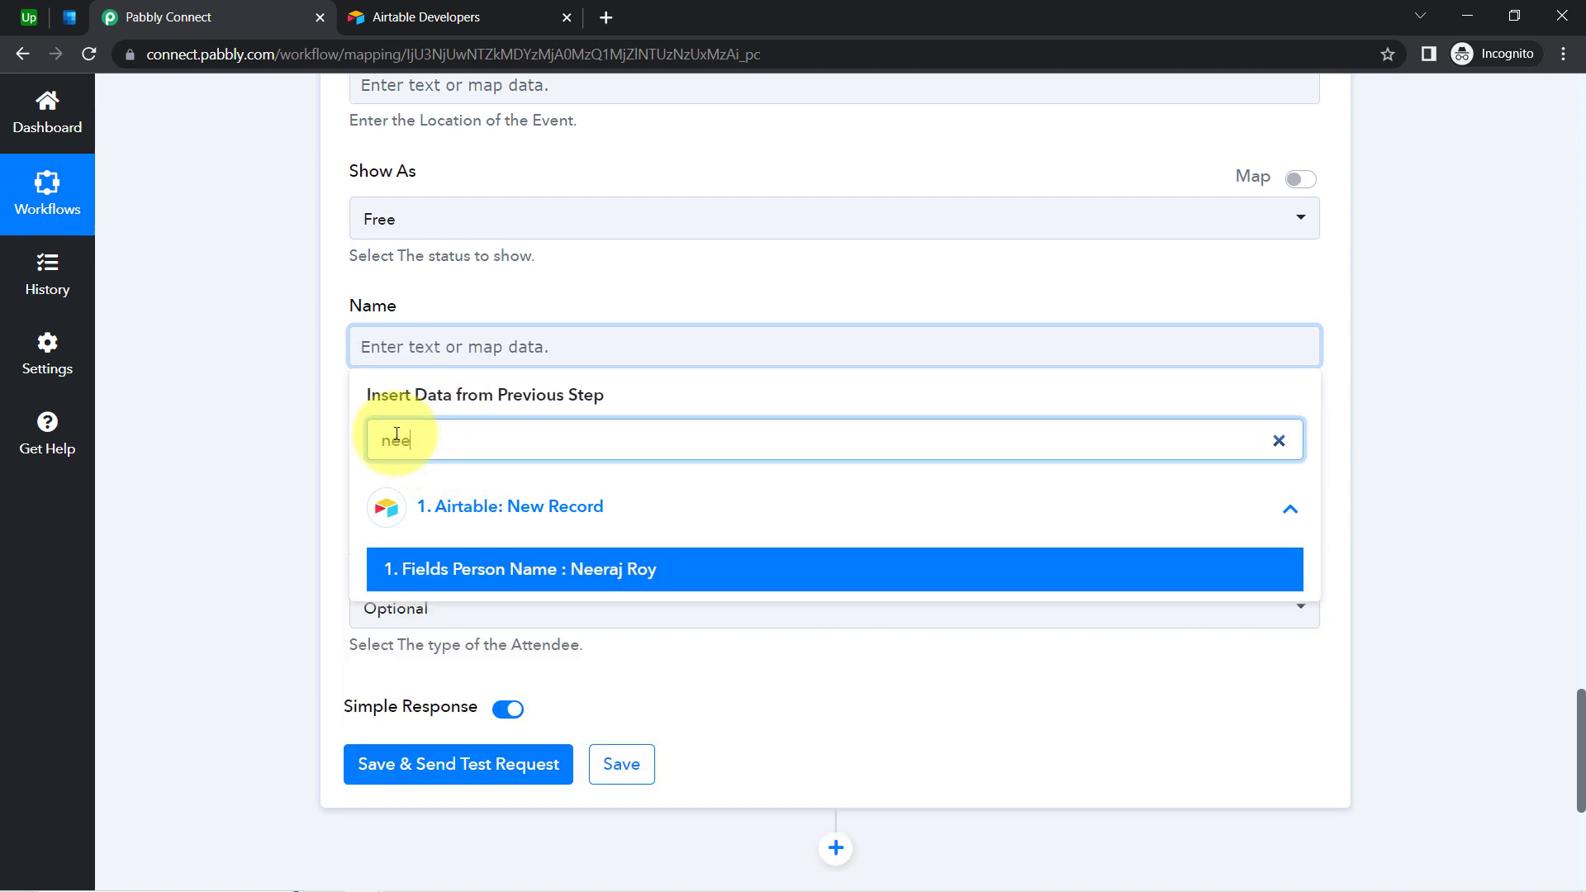
pyautogui.click(555, 581)
pyautogui.click(349, 431)
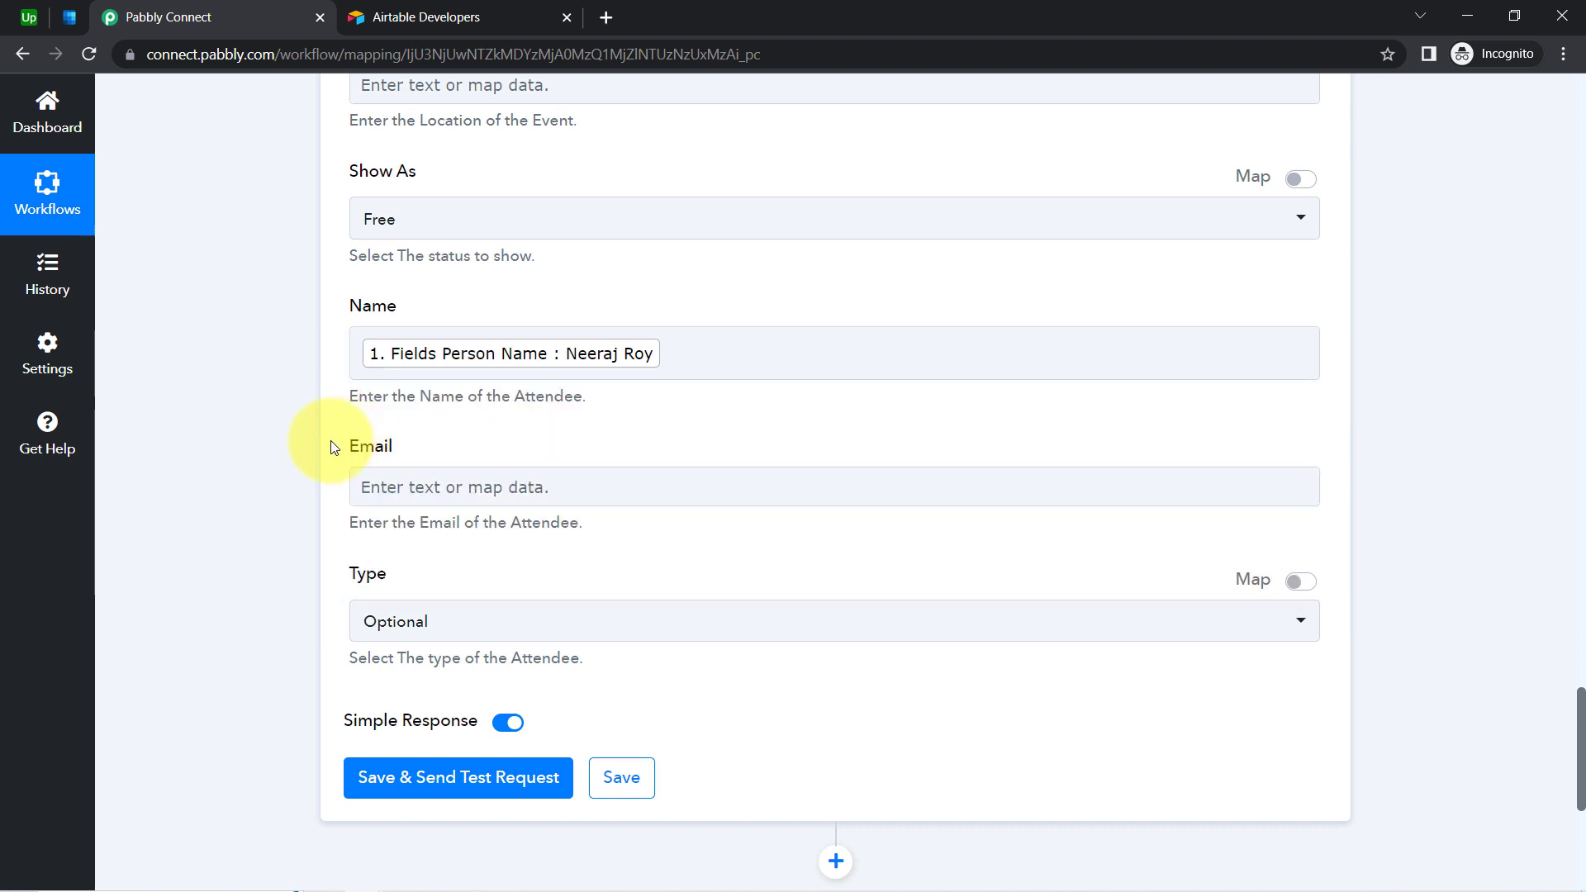
# Map the attendee's Email to Fields Email from Airtable, and save the action while sending a test request
pyautogui.click(378, 484)
pyautogui.write('e')
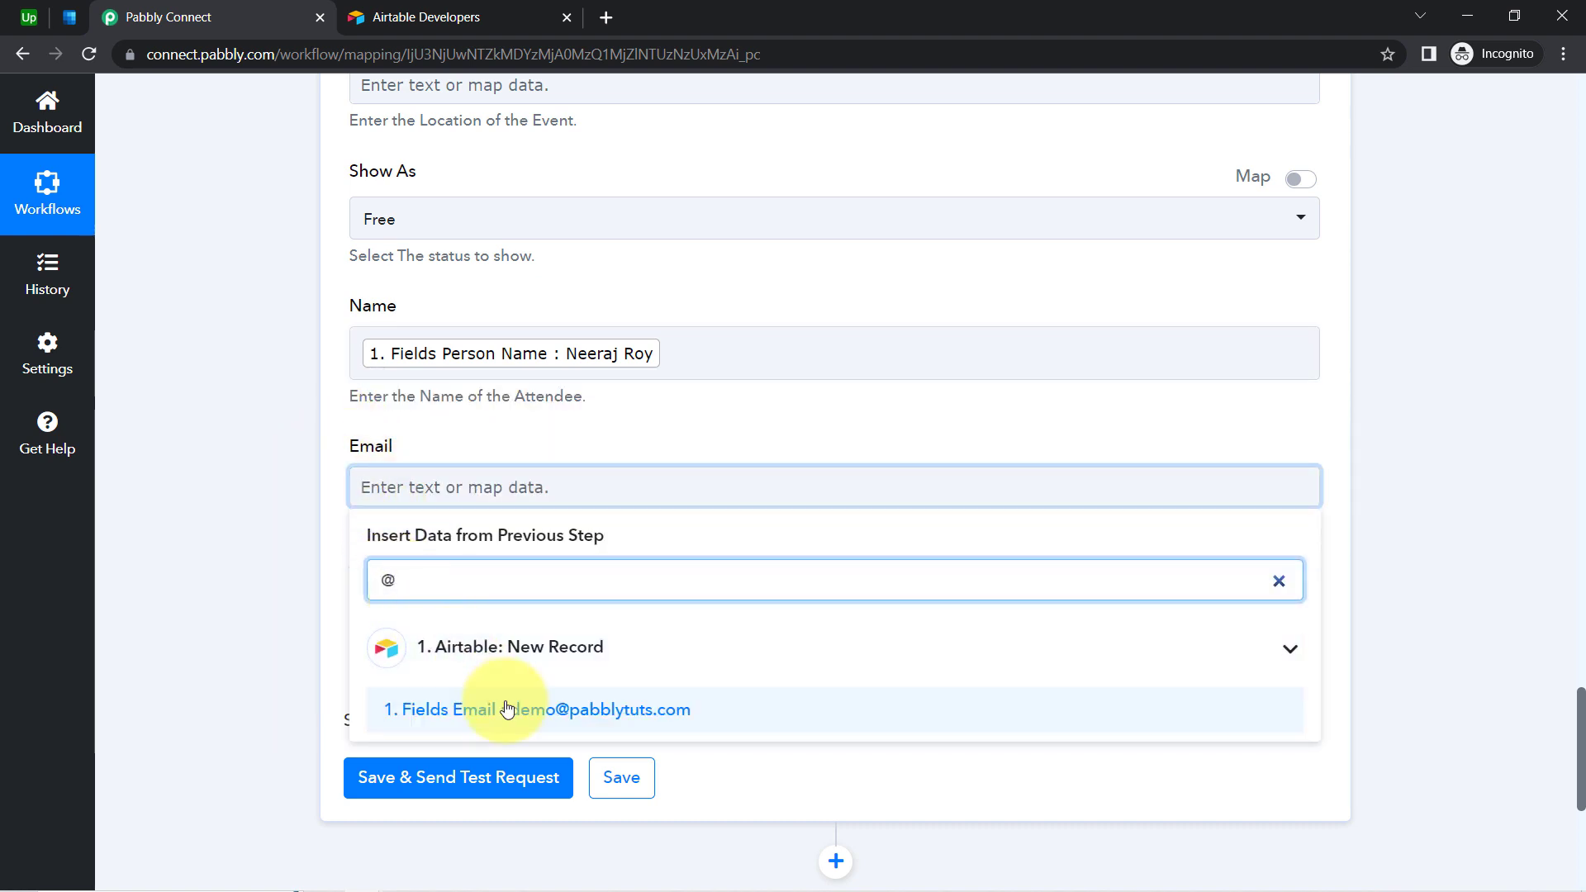
pyautogui.click(524, 609)
pyautogui.scroll(-2, 256, 603)
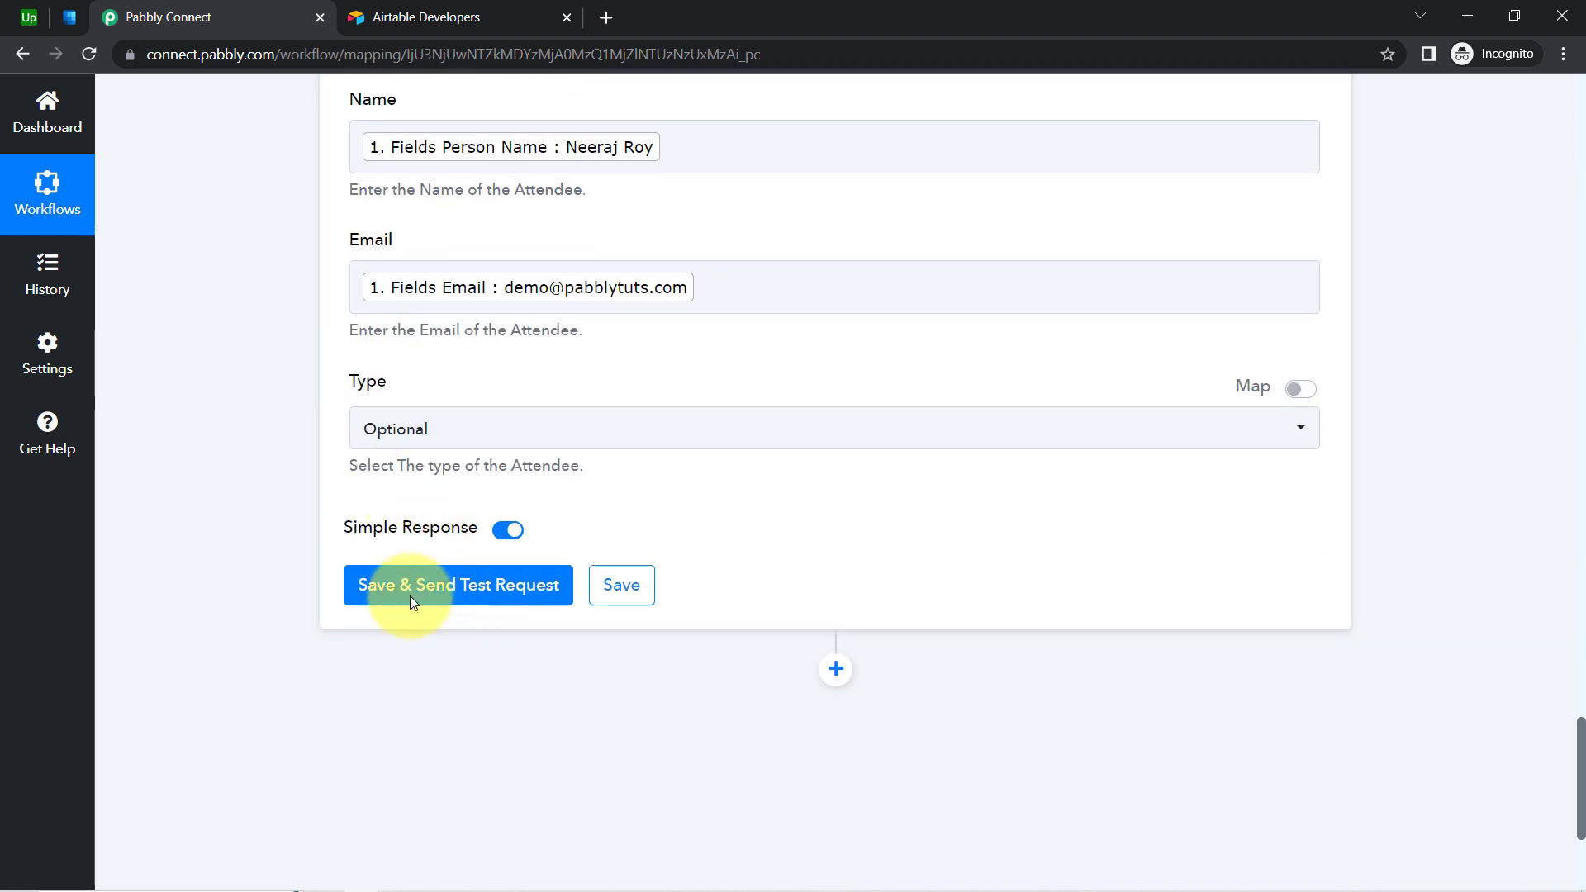
pyautogui.click(433, 597)
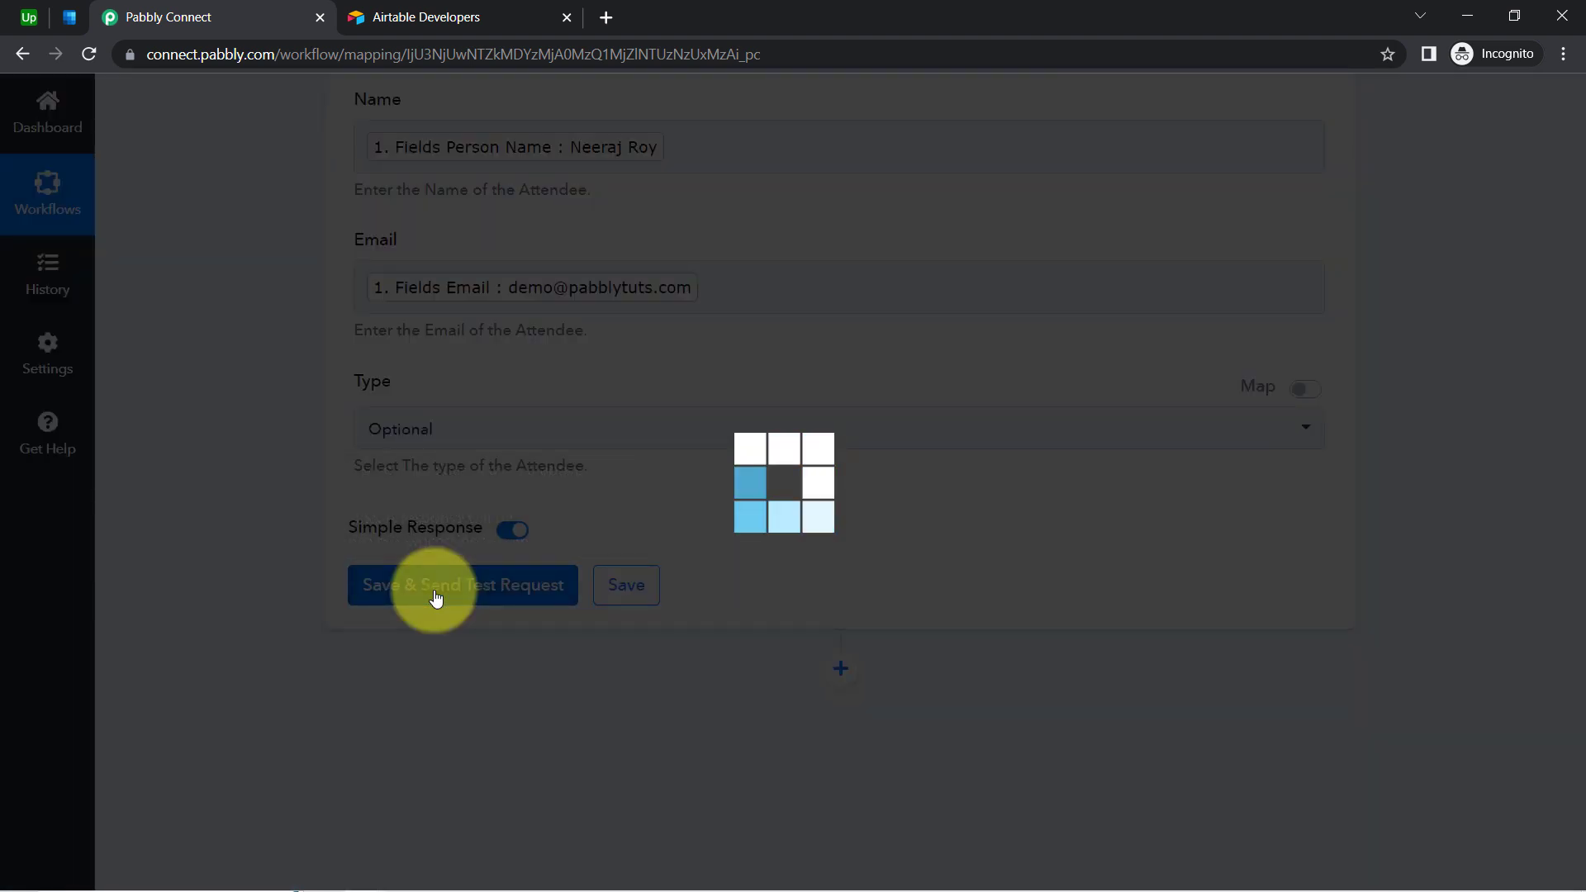
# Review the source record in Airtable and open the matching June 8 meeting in the Outlook calendar to check its details
pyautogui.click(425, 16)
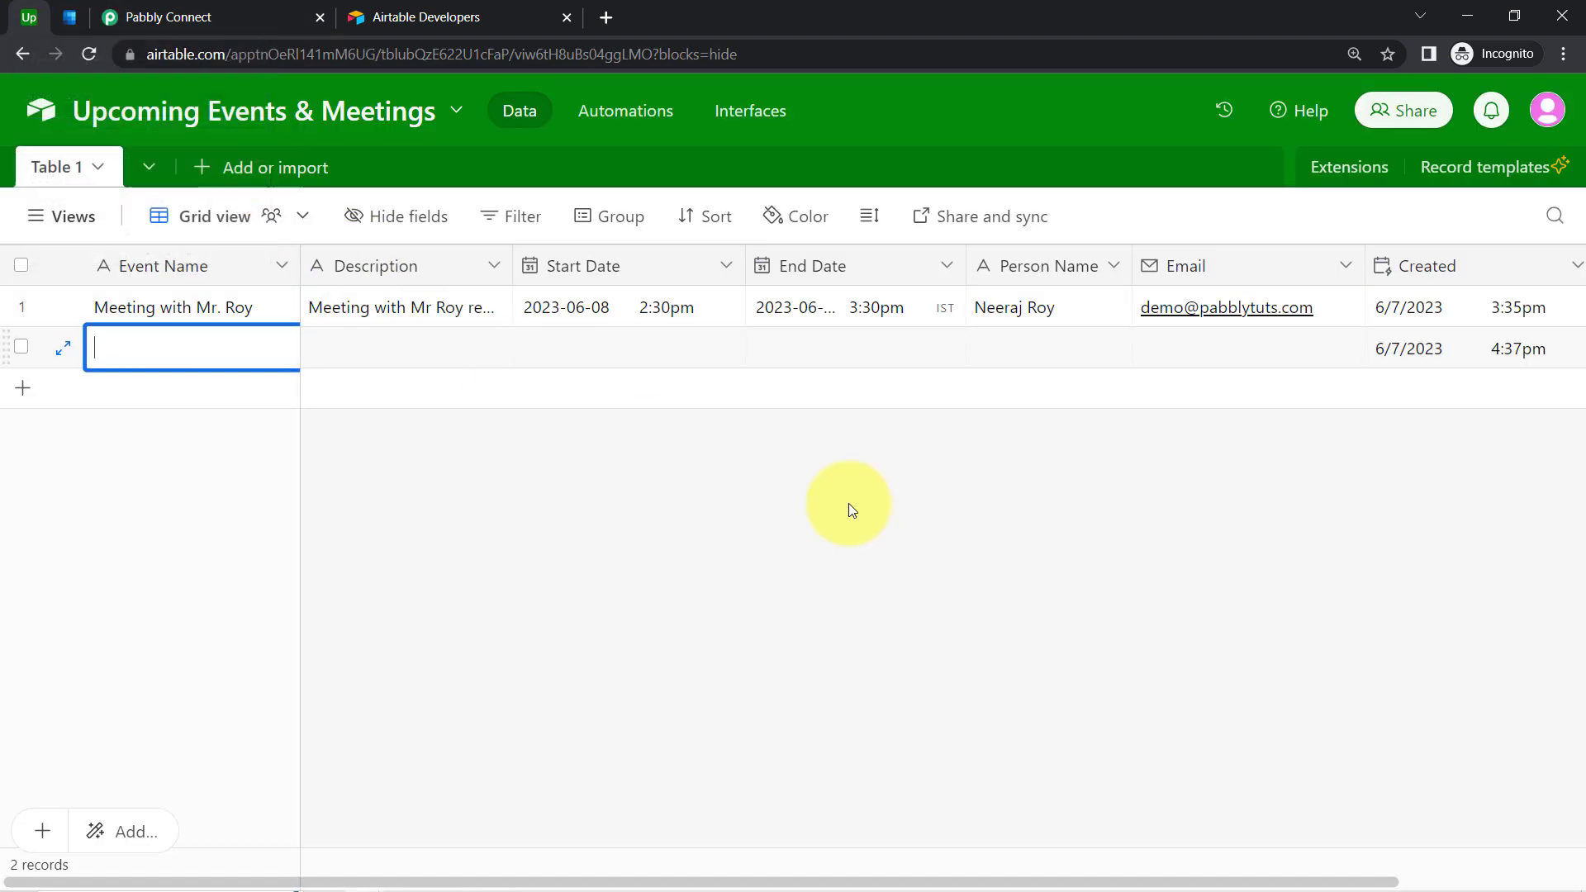
pyautogui.click(70, 16)
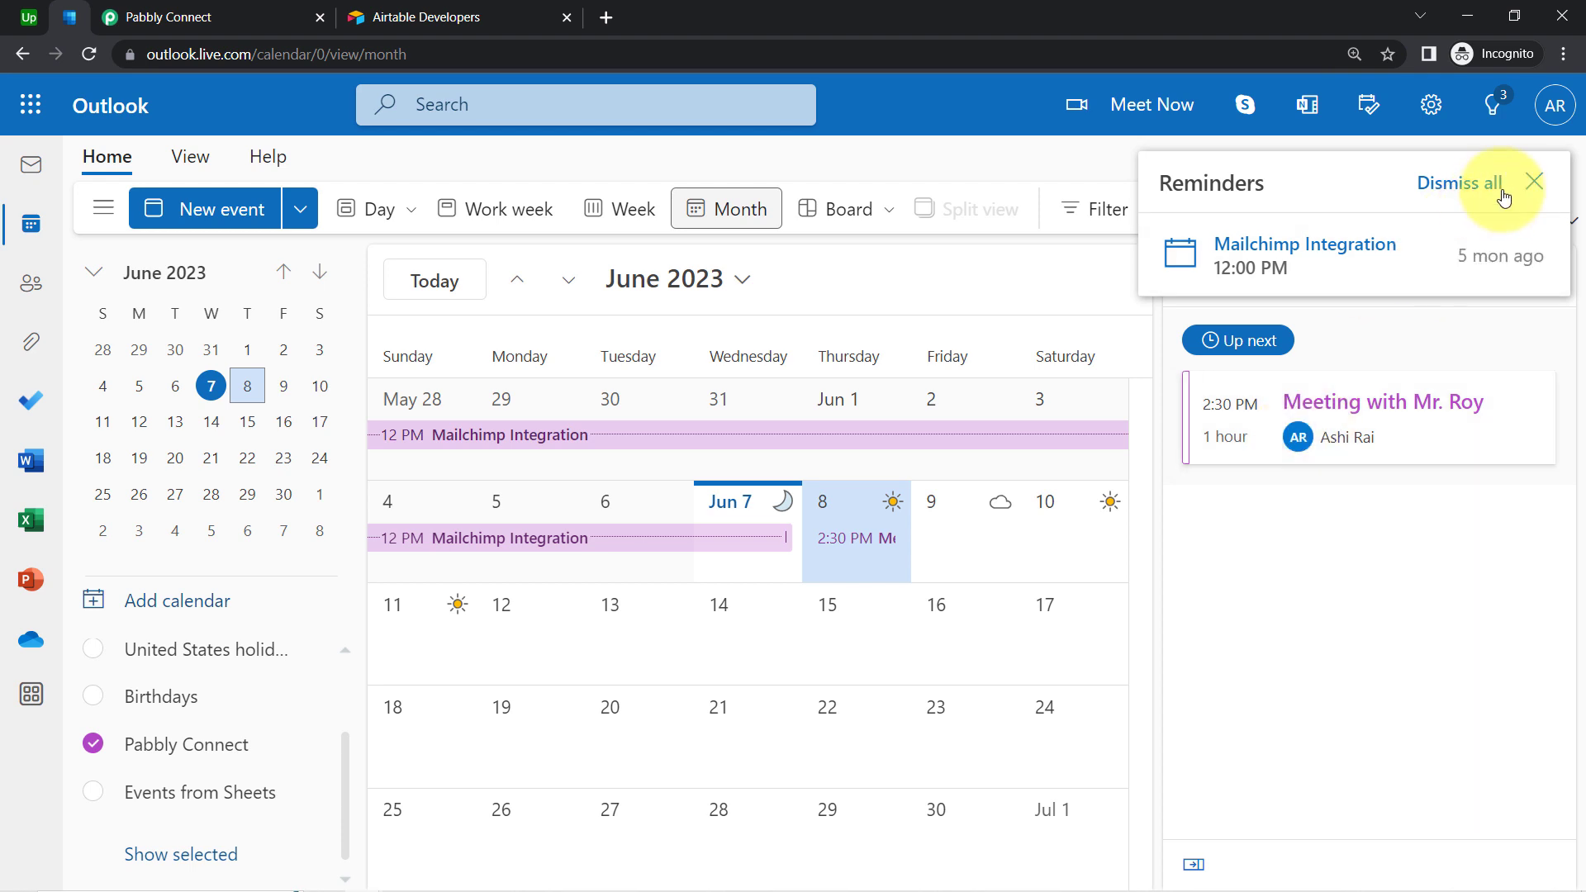
pyautogui.click(1535, 184)
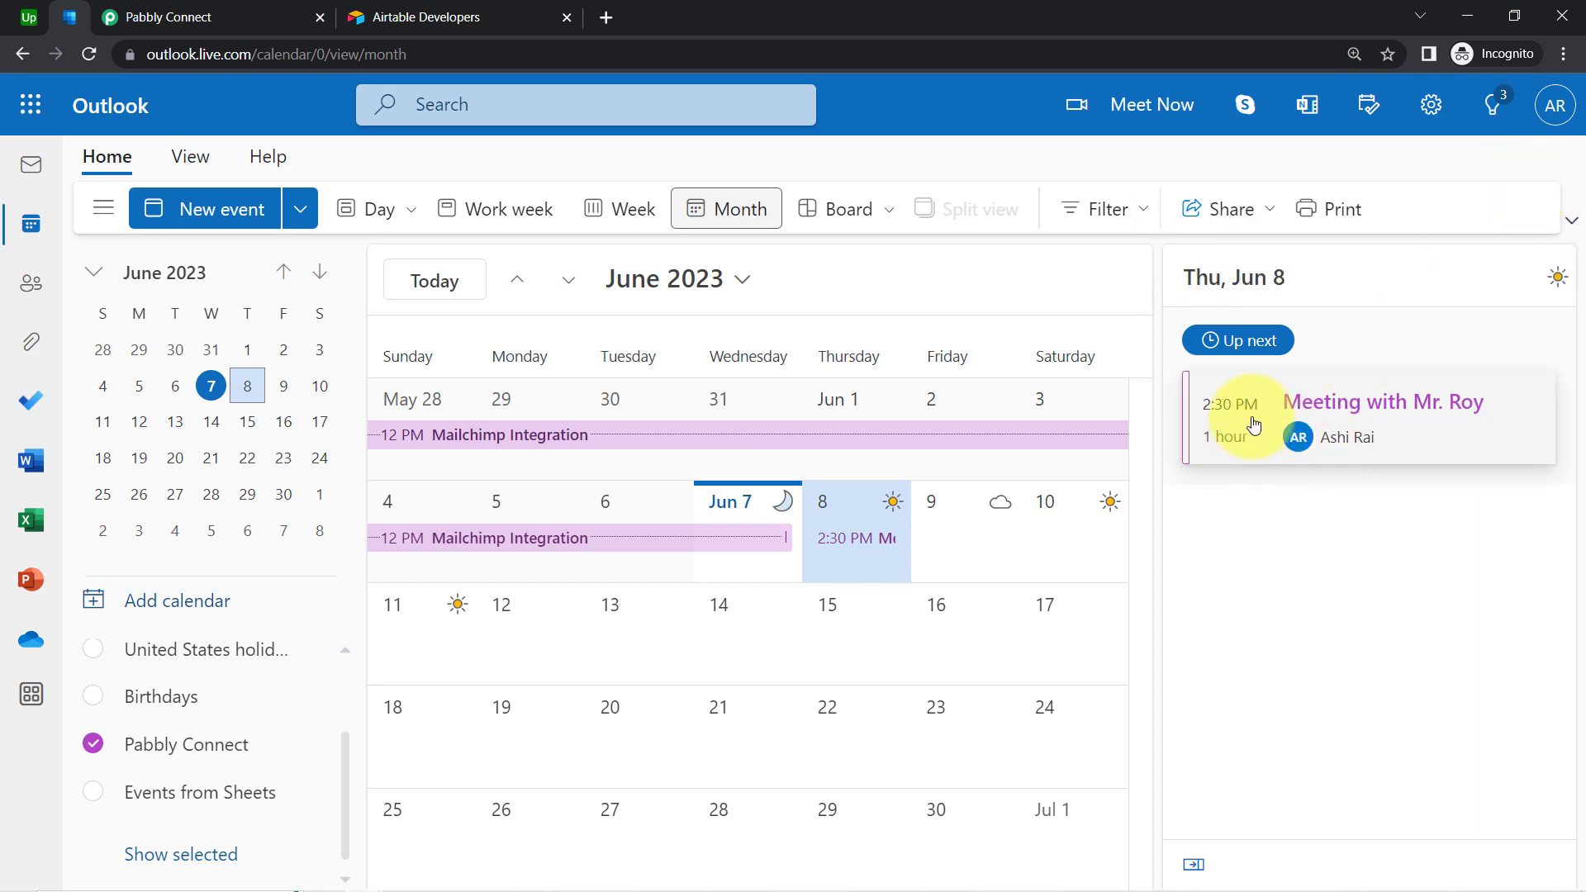
pyautogui.click(1328, 404)
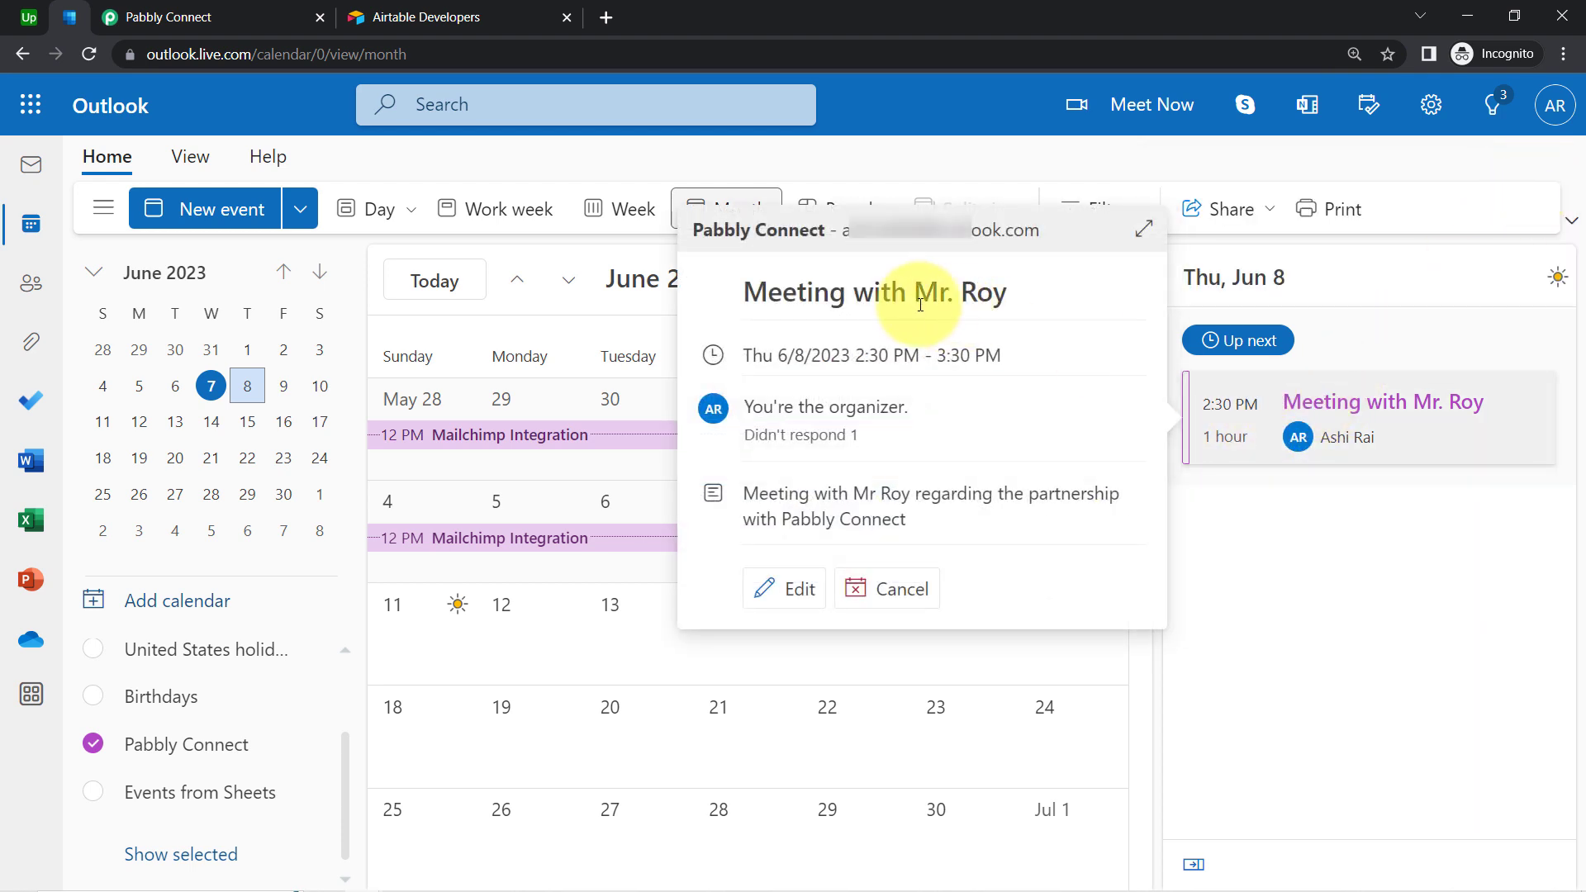
# Check the title and description of the June 8 meeting in Outlook, and look at its source record in Airtable
pyautogui.moveTo(768, 293); pyautogui.dragTo(1020, 270)
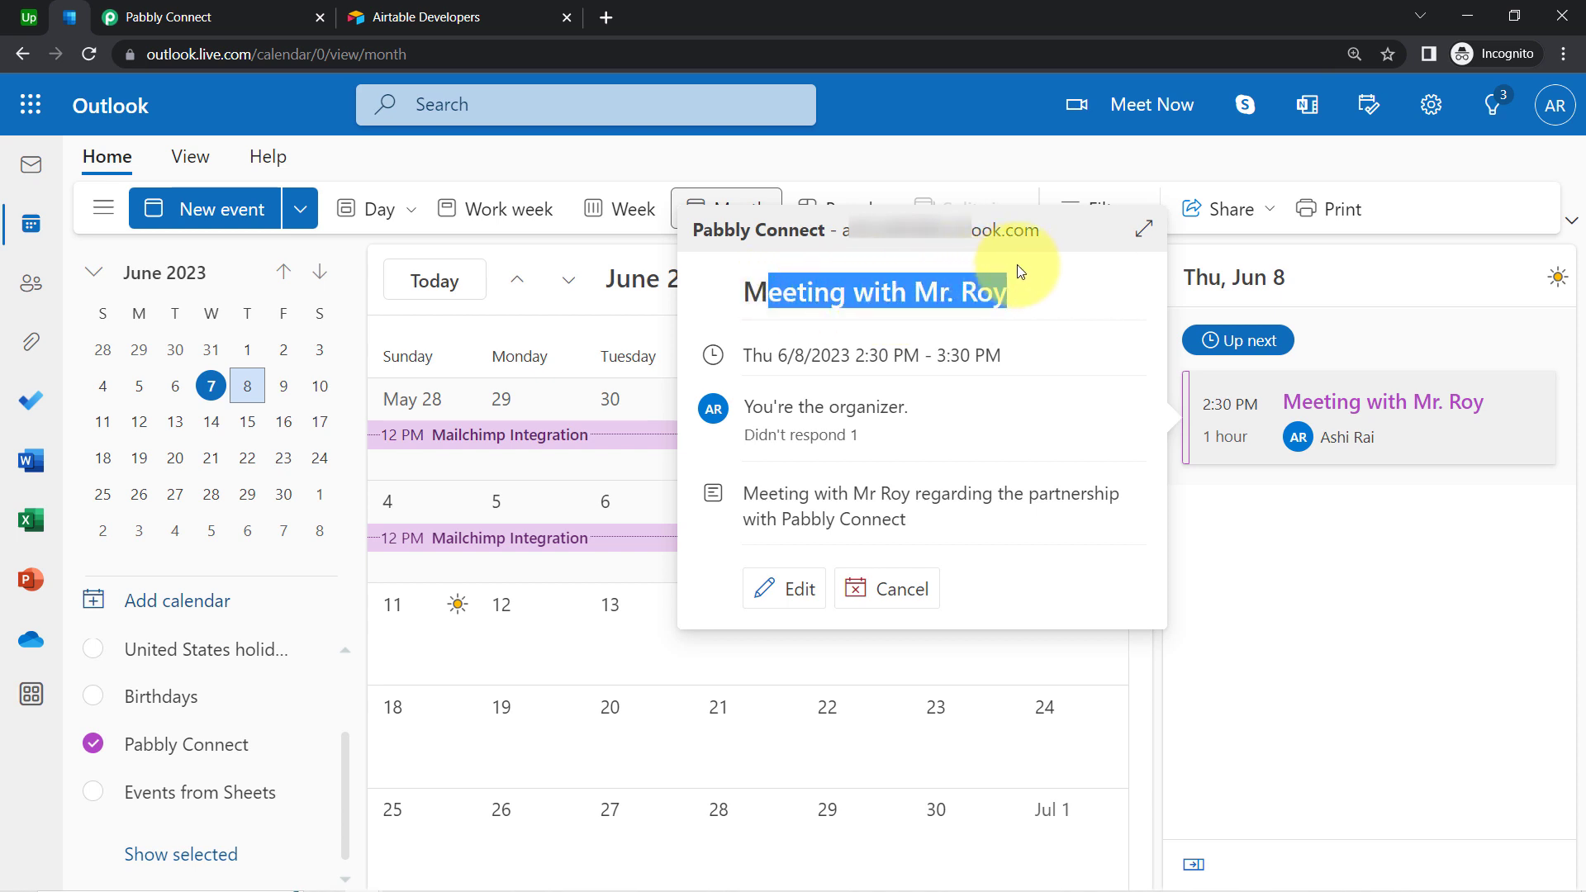
pyautogui.moveTo(765, 486); pyautogui.dragTo(959, 531)
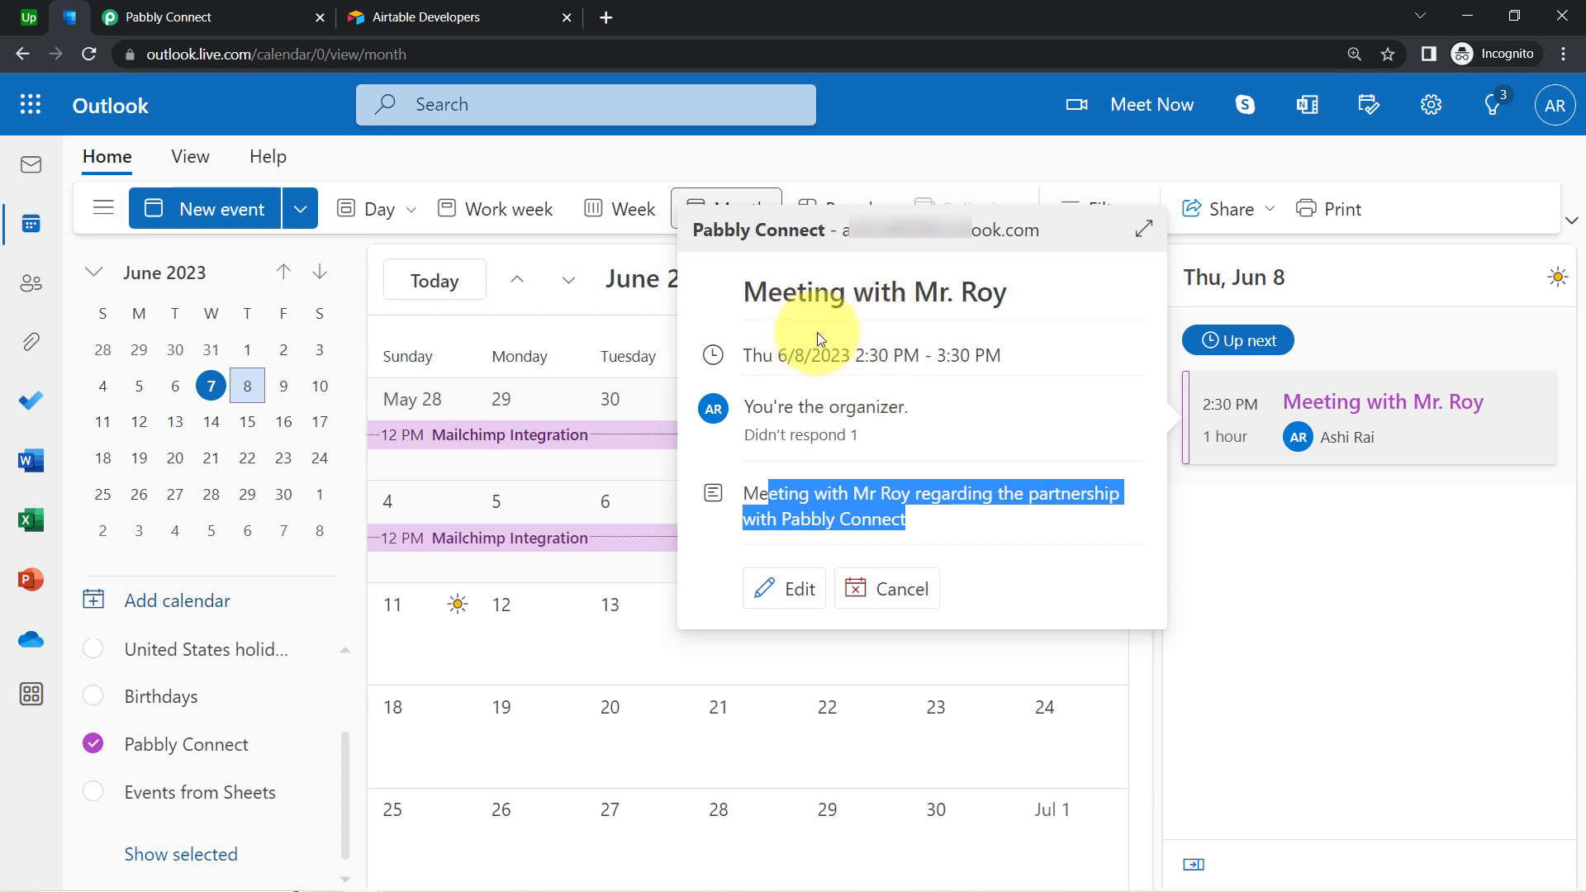
pyautogui.click(849, 565)
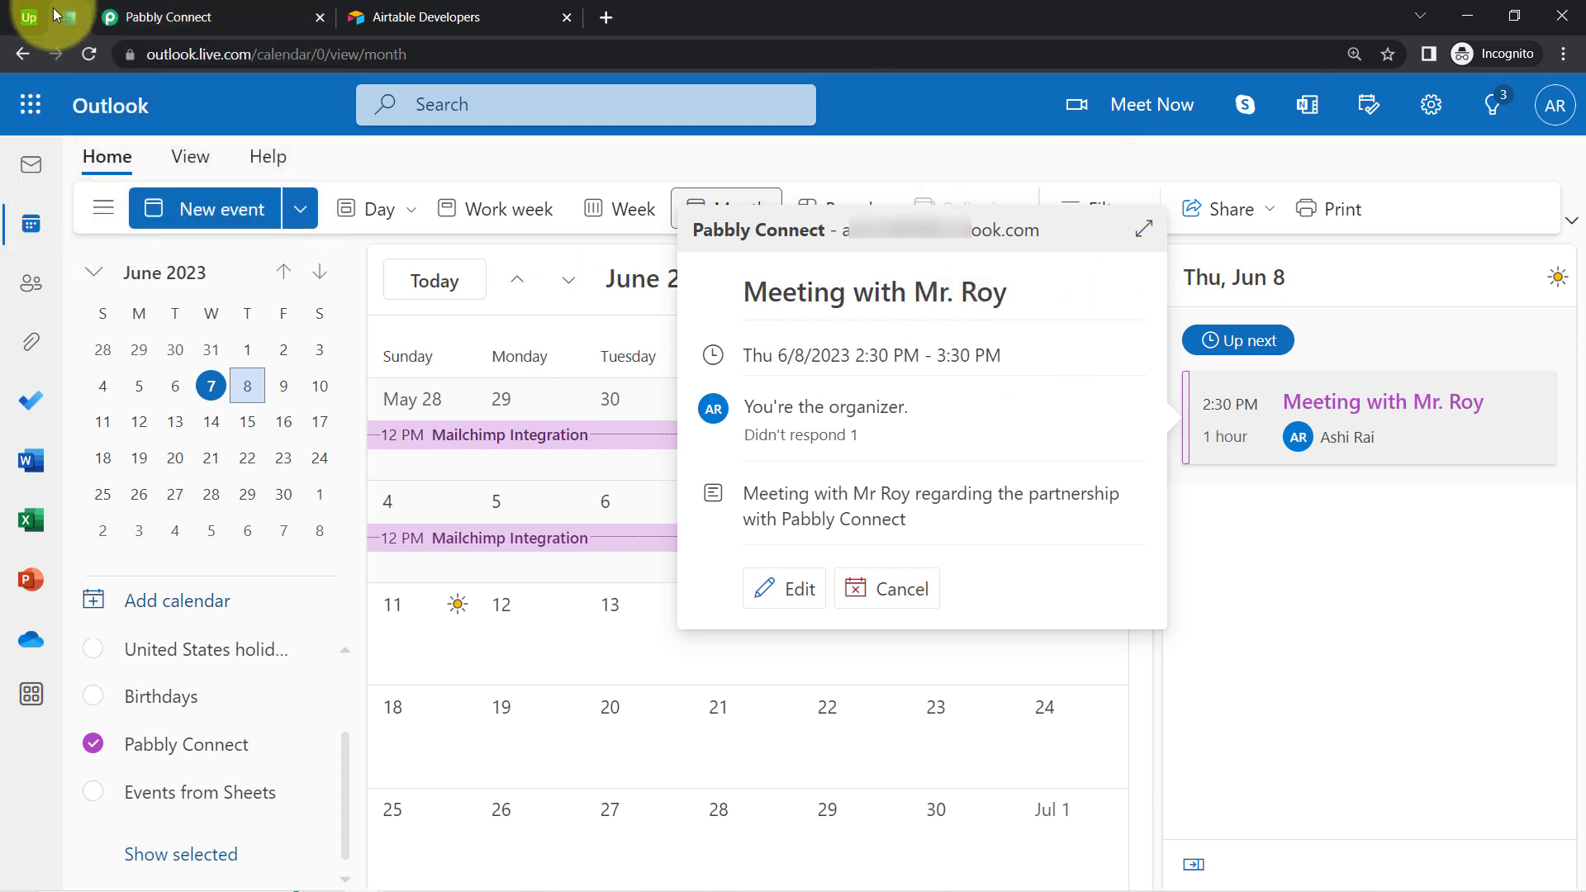
pyautogui.click(29, 16)
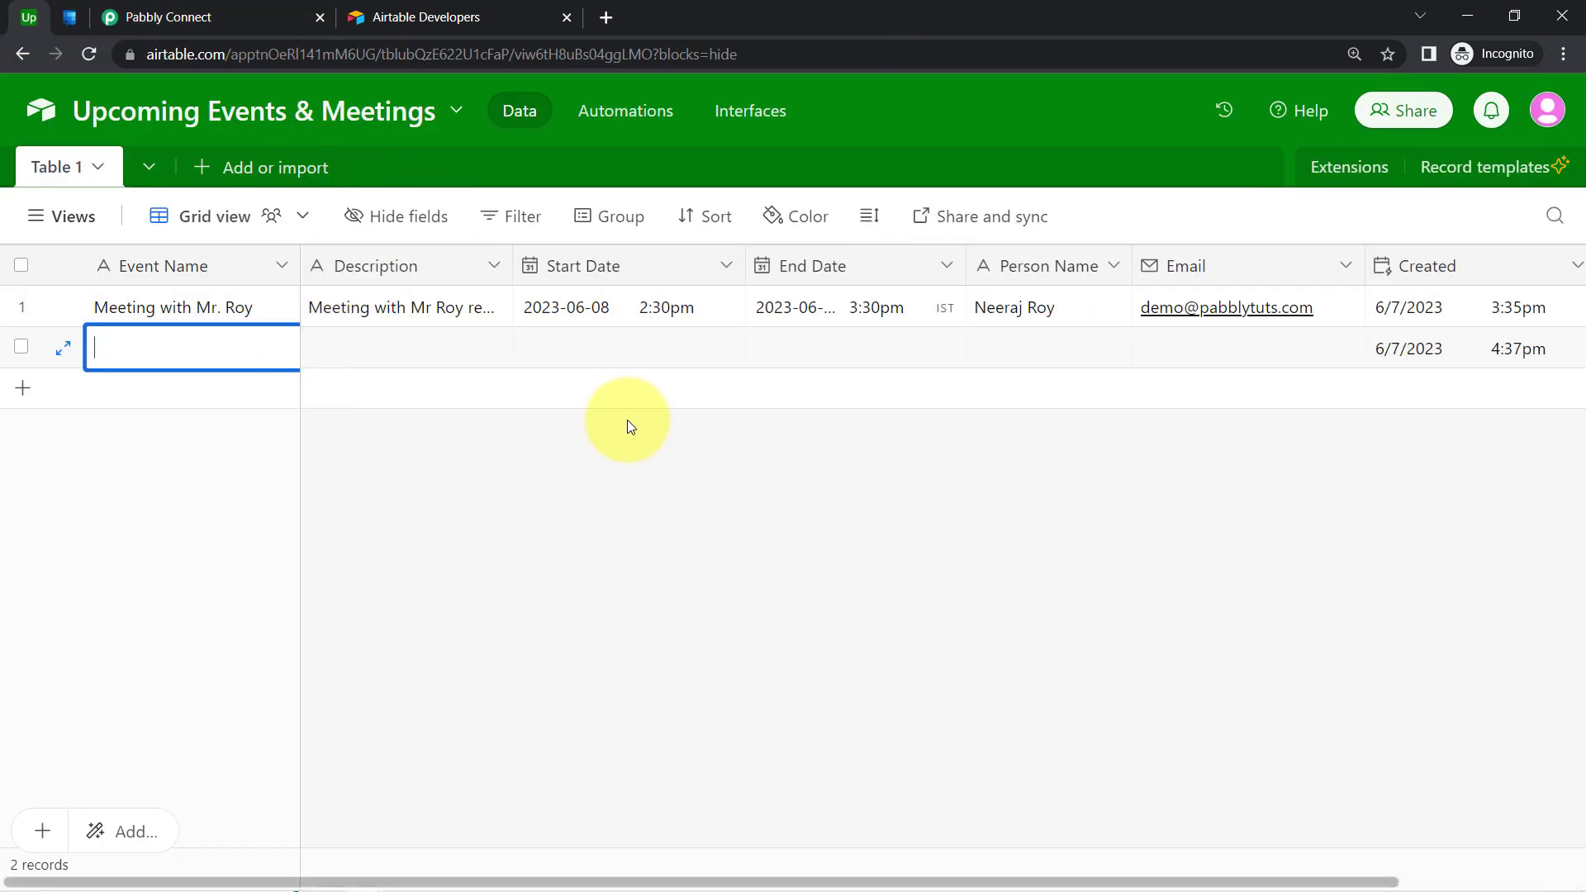
# Switch back to Pabbly Connect and collapse the Airtable trigger and the Microsoft Office 365 action of the workflow
pyautogui.click(242, 15)
pyautogui.scroll(15, 807, 643)
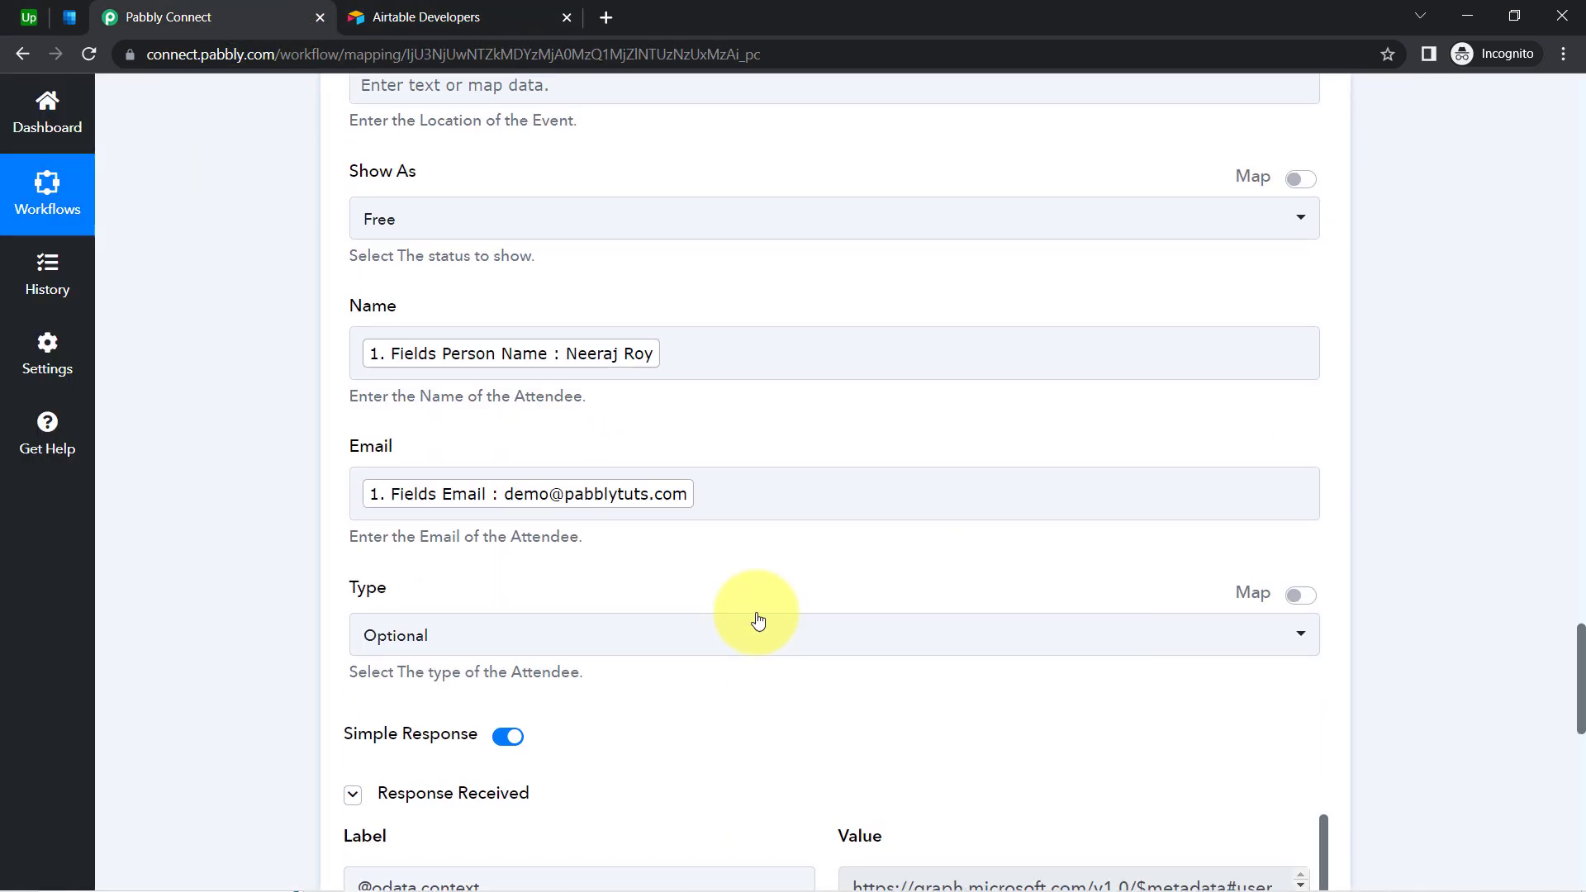
pyautogui.scroll(12, 754, 612)
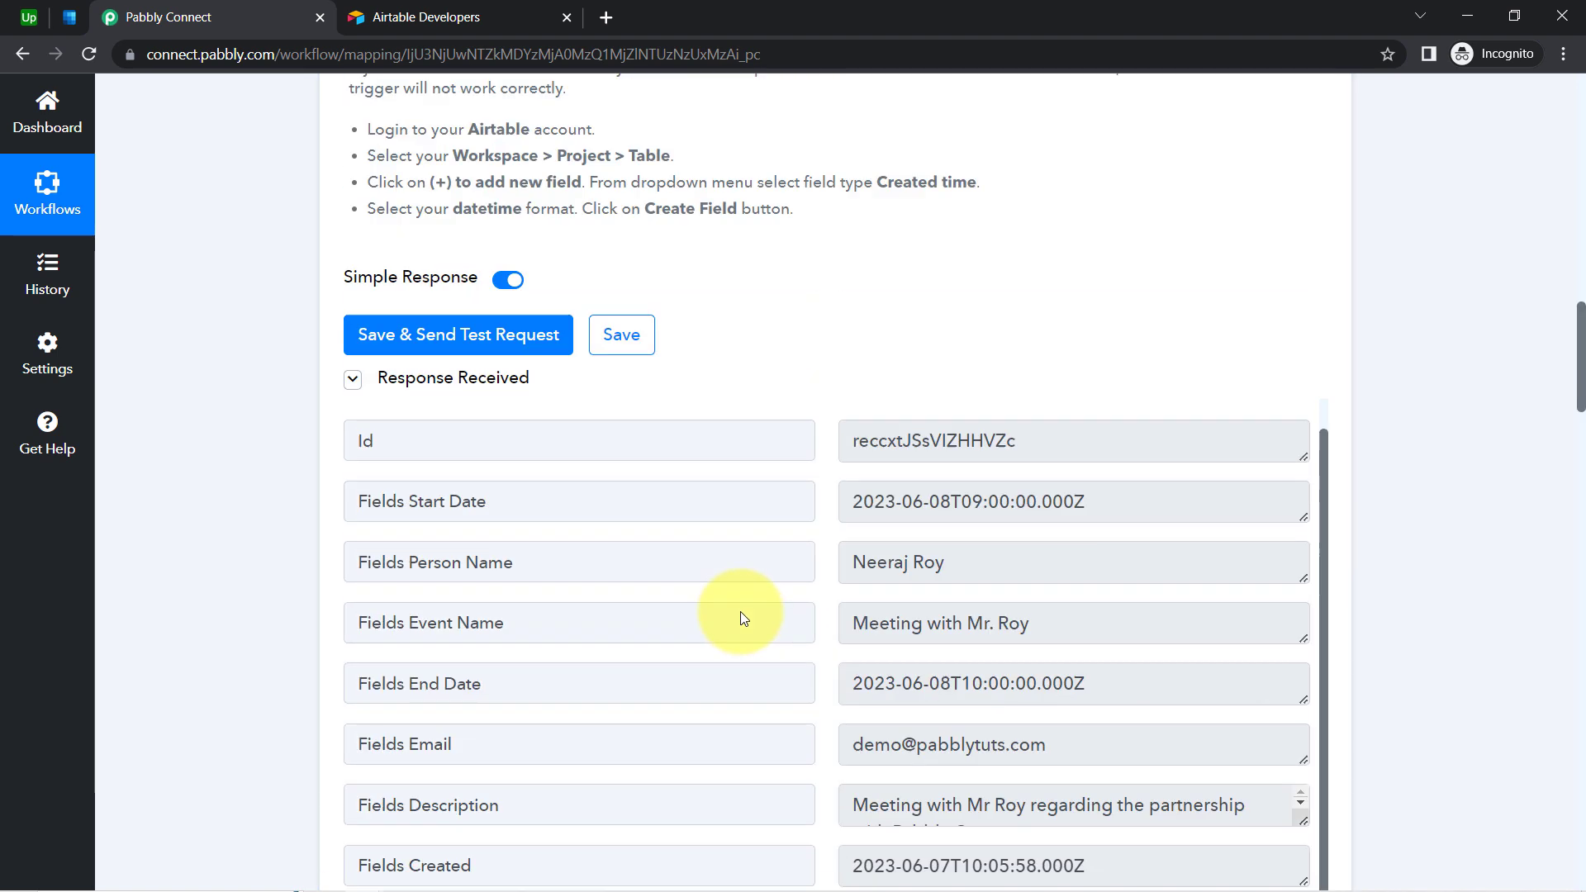
pyautogui.scroll(10, 864, 495)
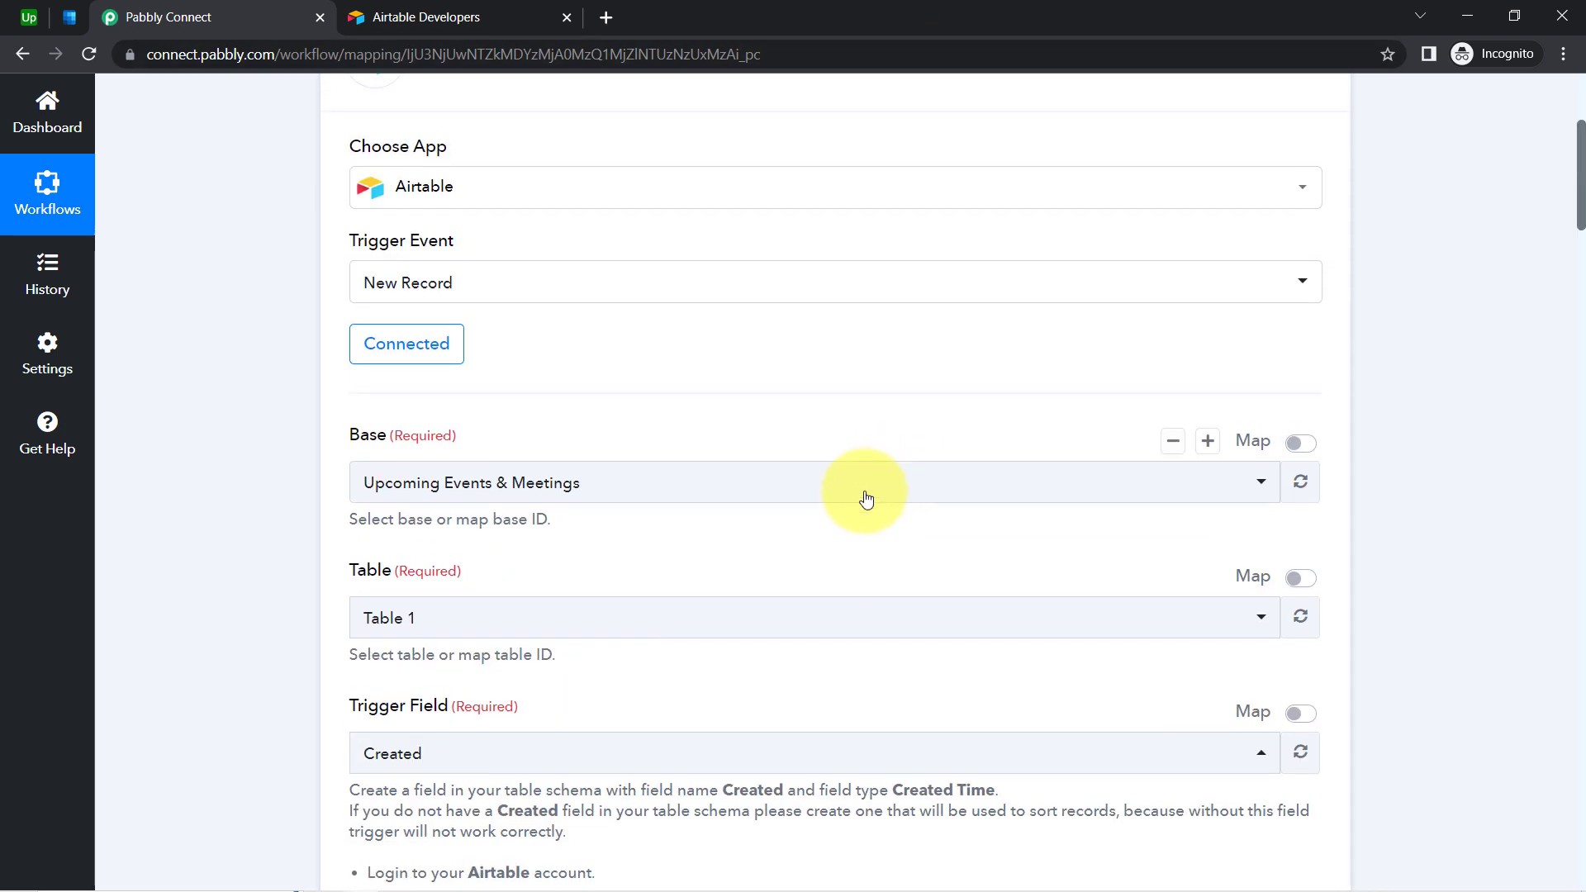
pyautogui.click(475, 423)
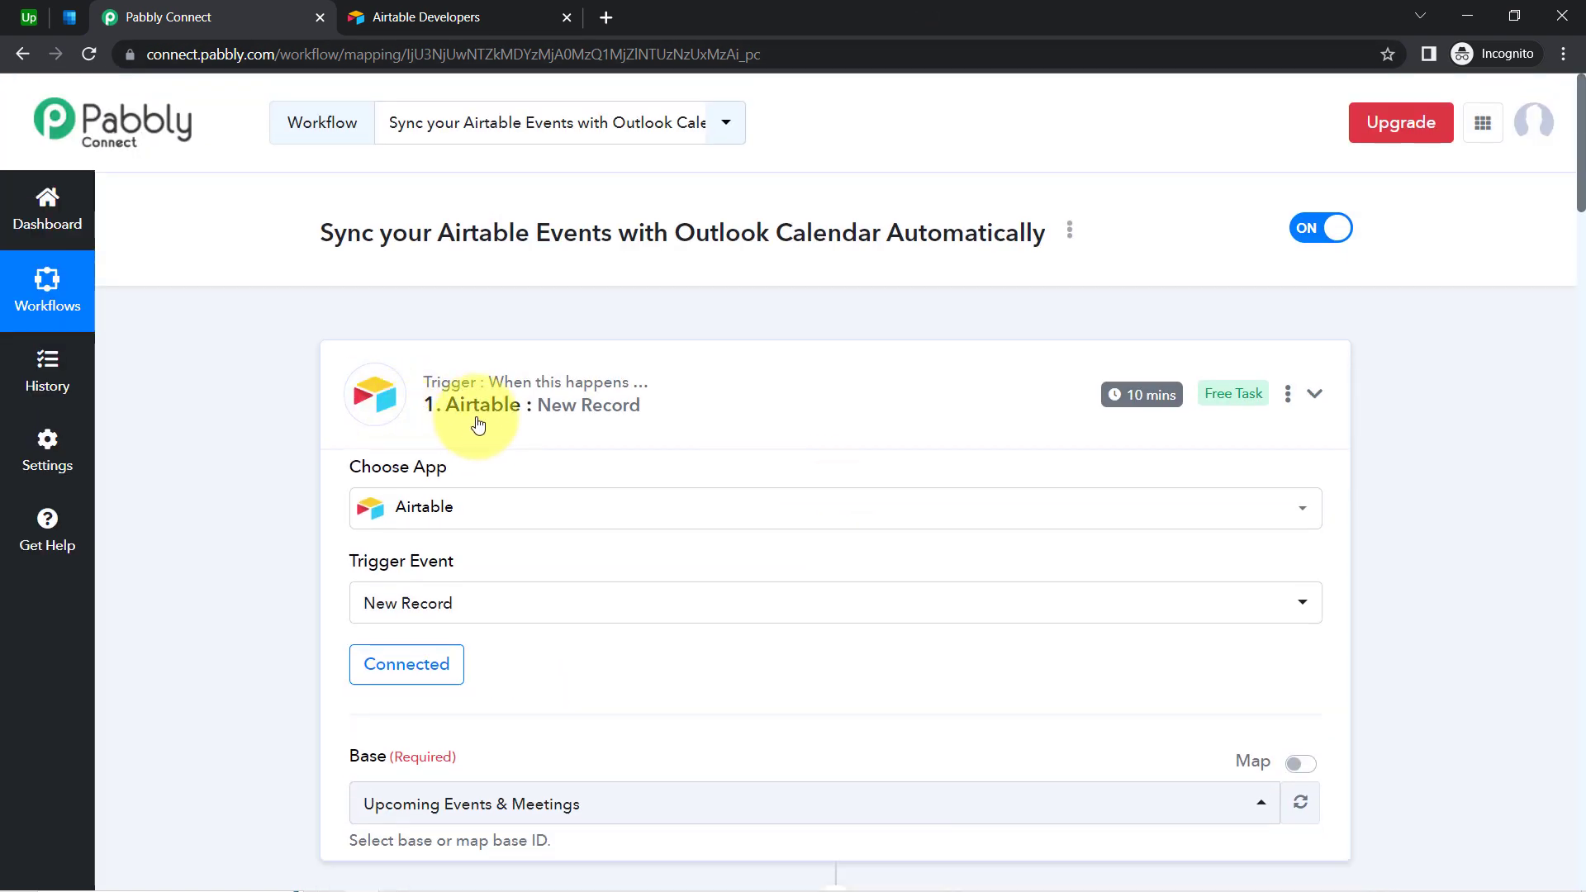
pyautogui.click(534, 604)
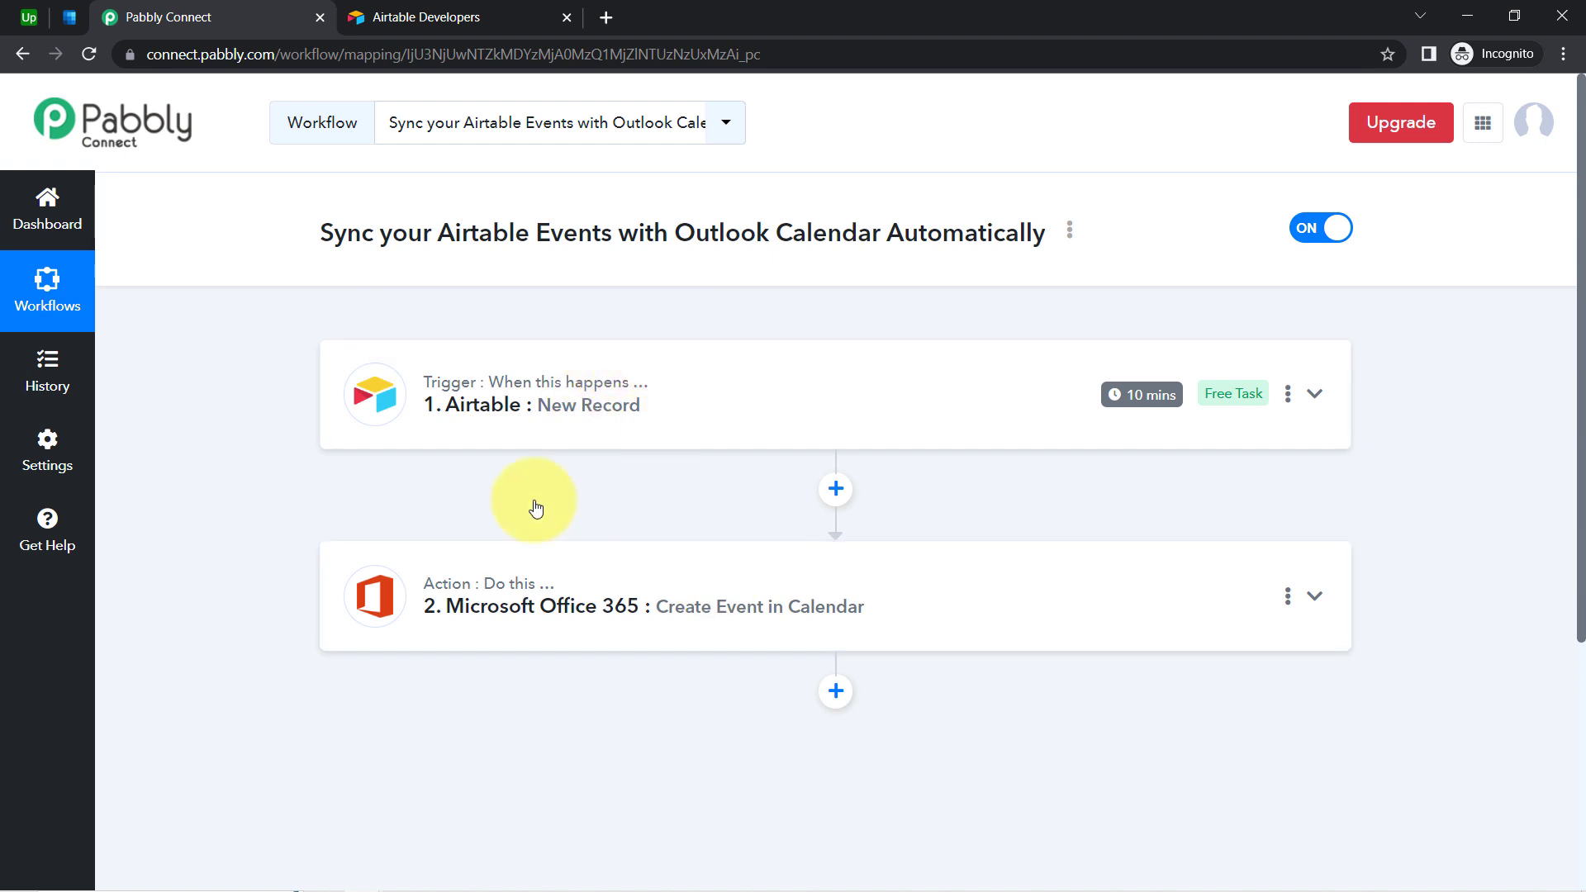
# Open the sharing options of the Airtable-to-Outlook Calendar workflow and copy its share link
pyautogui.click(1067, 232)
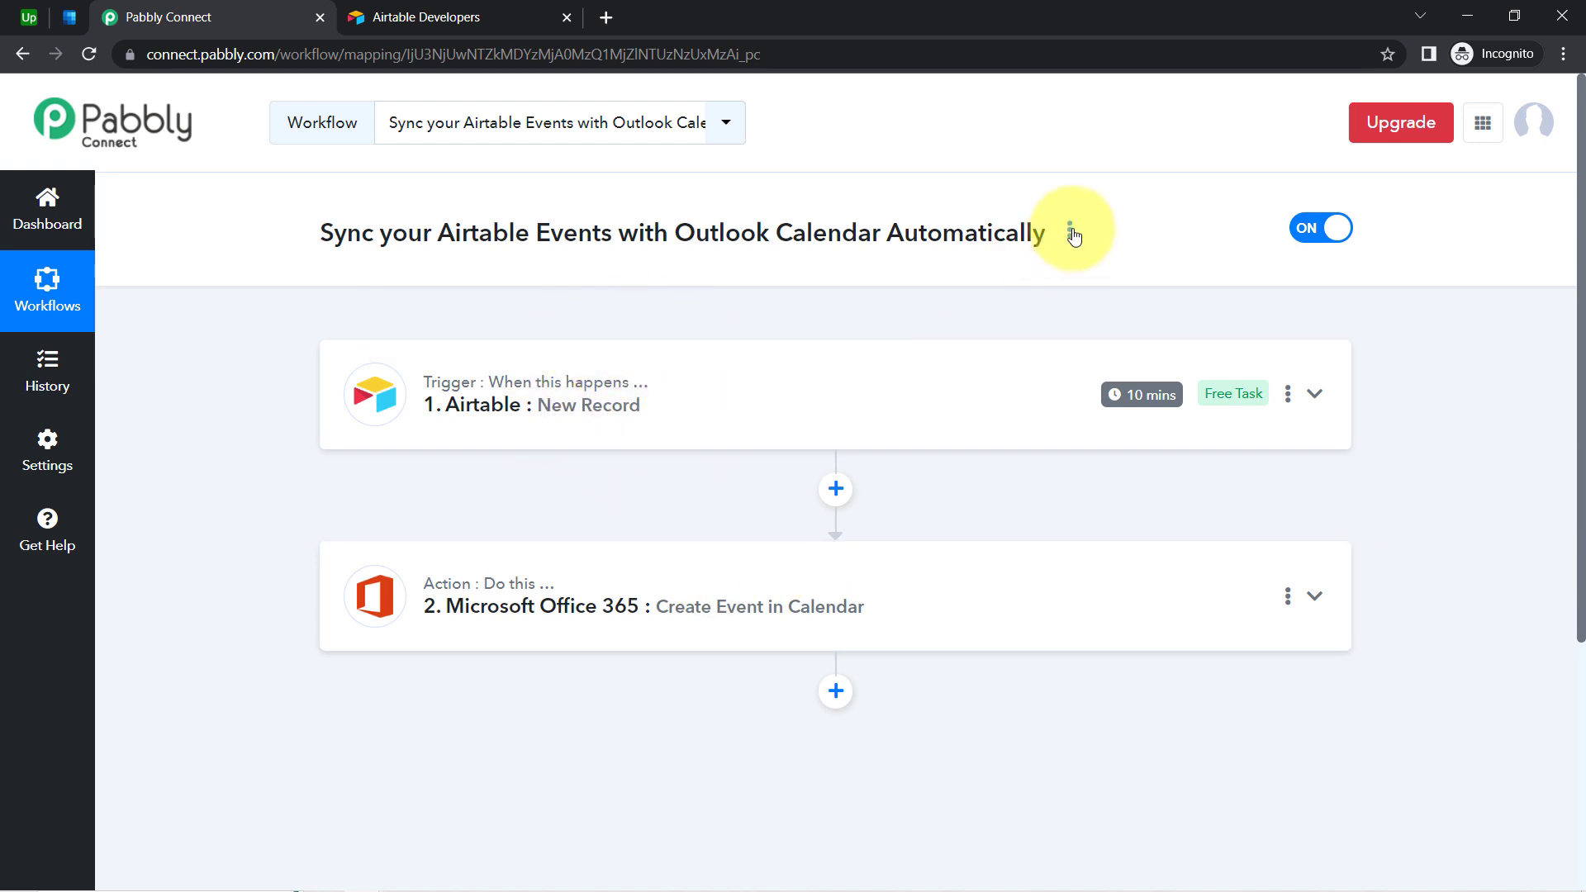
pyautogui.click(901, 352)
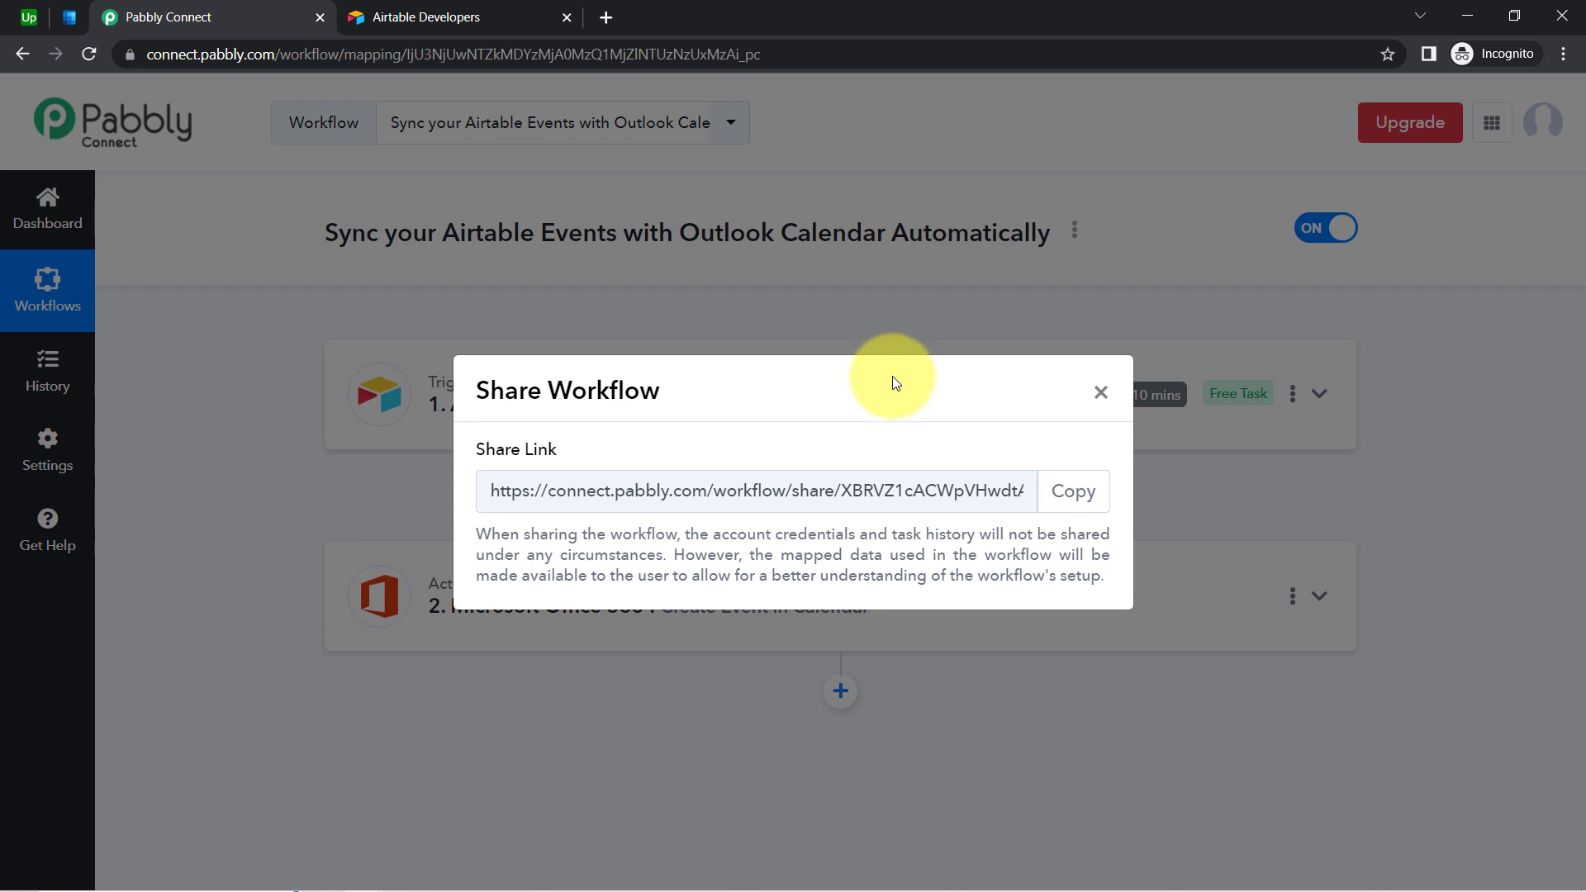
pyautogui.click(1063, 495)
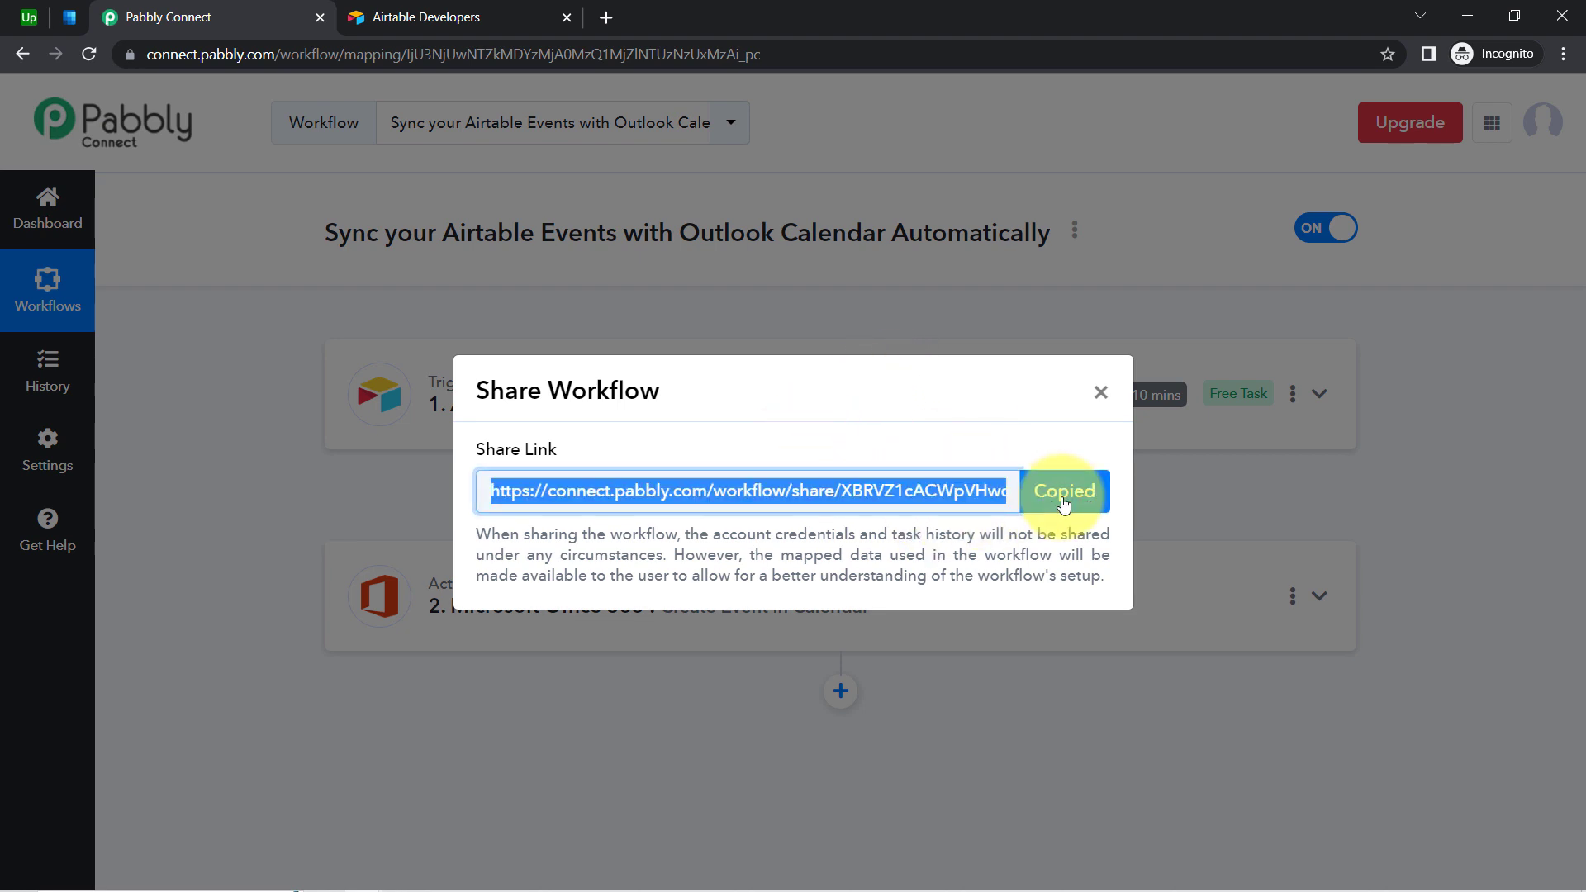